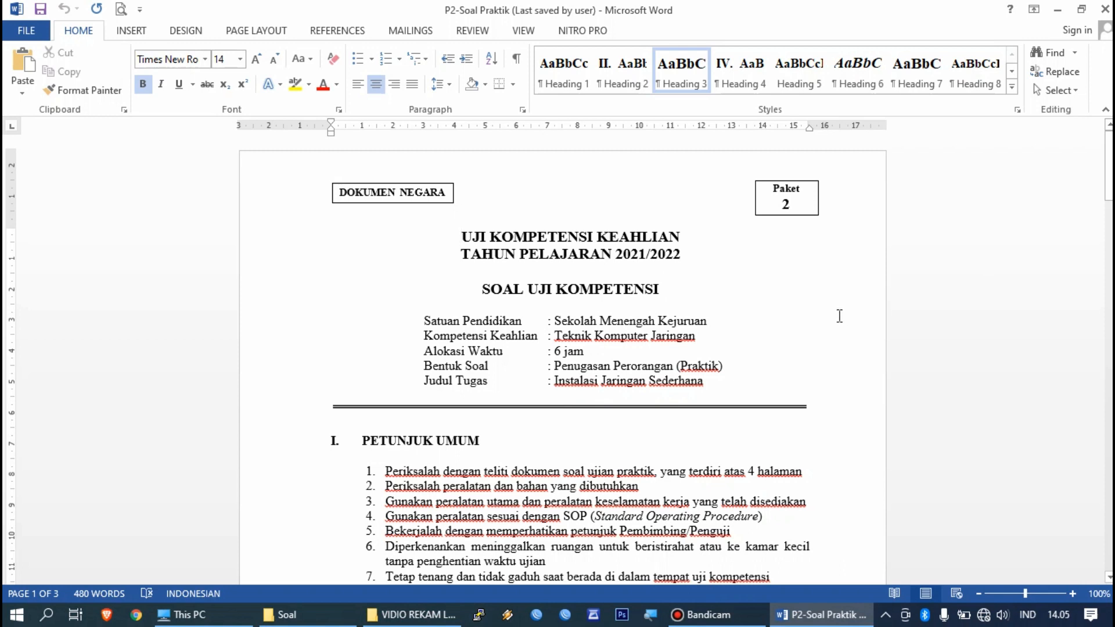
Step: Scroll past the DAFTAR PERALATAN equipment tables to section III SOAL ASPEK KETERAMPILAN
{"action": "scroll", "coordinate": [839, 315], "scroll_direction": "down", "scroll_amount": 1}
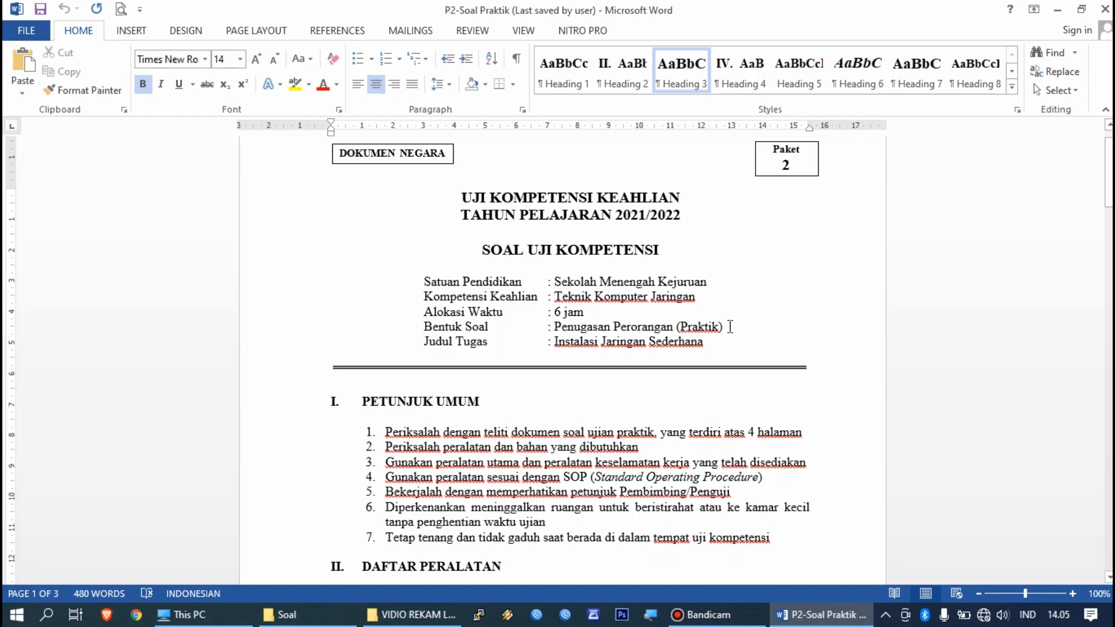
{"action": "scroll", "coordinate": [815, 322], "scroll_direction": "down", "scroll_amount": 4}
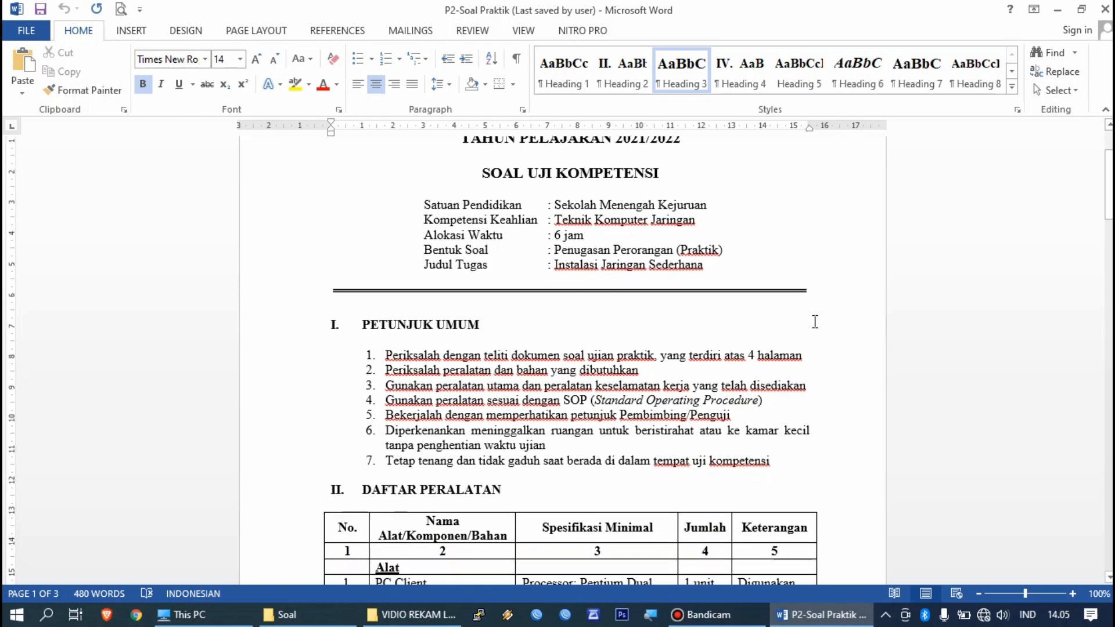
{"action": "scroll", "coordinate": [814, 320], "scroll_direction": "down", "scroll_amount": 4}
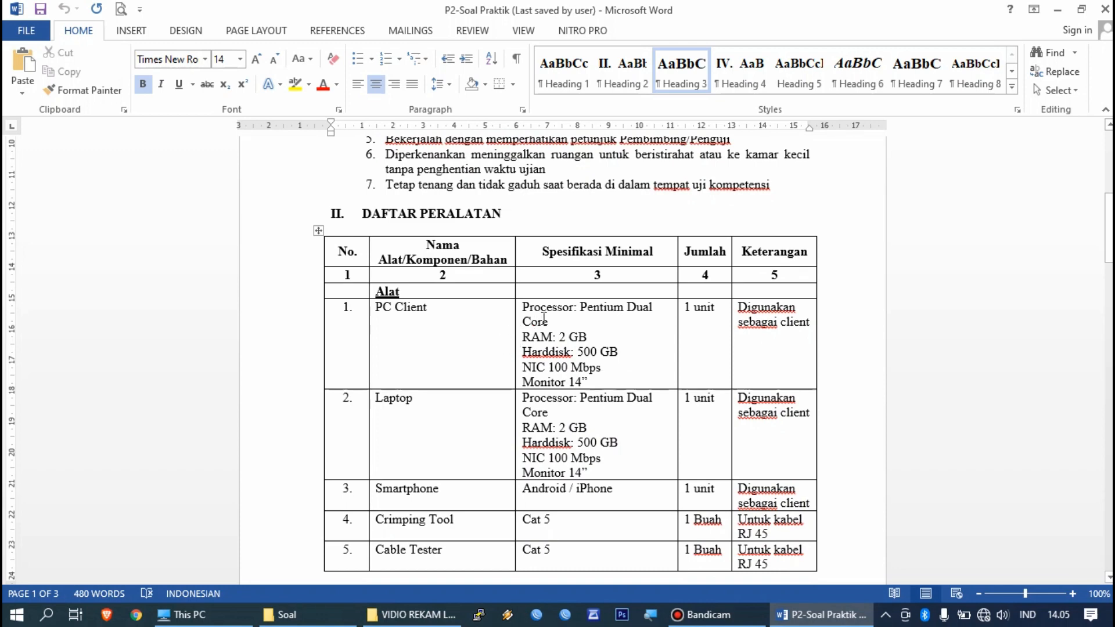
{"action": "left_click", "coordinate": [440, 398]}
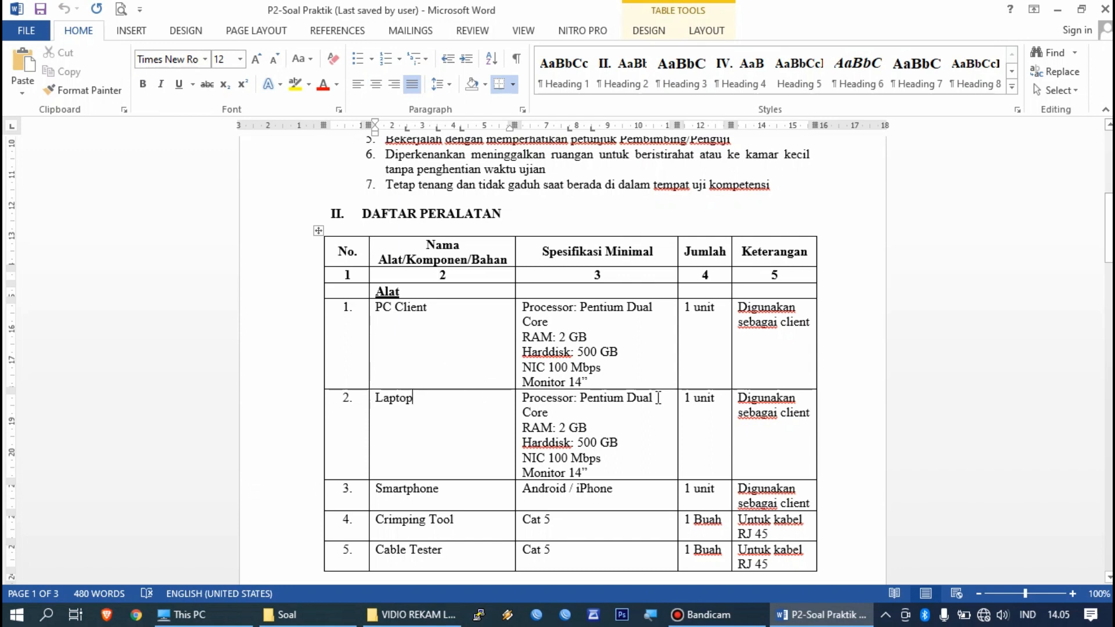
{"action": "scroll", "coordinate": [657, 398], "scroll_direction": "down", "scroll_amount": 3}
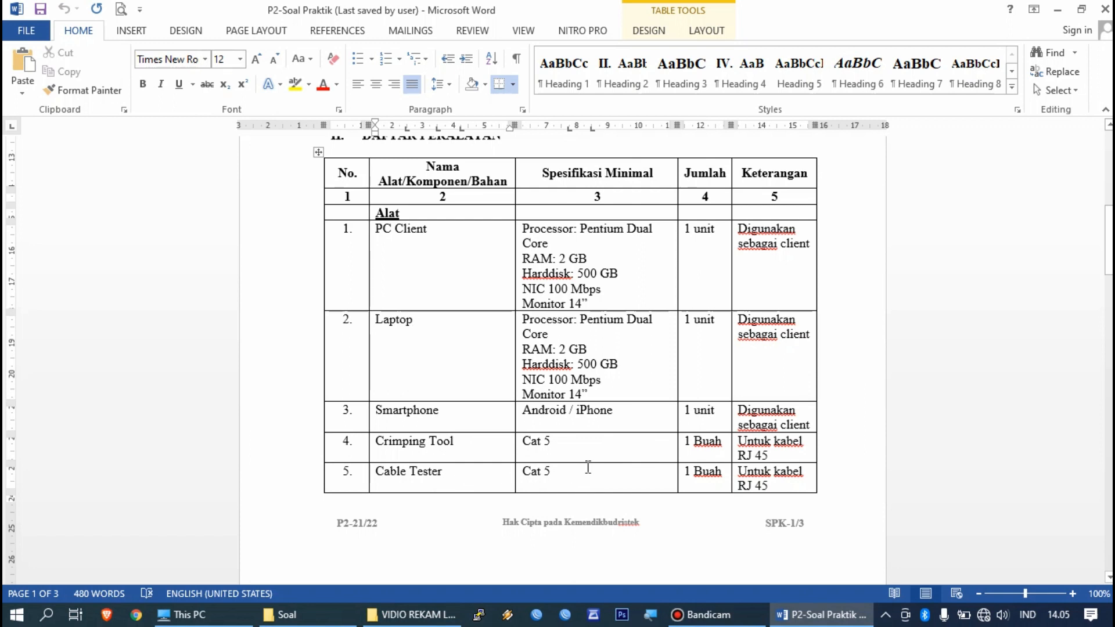
{"action": "scroll", "coordinate": [586, 467], "scroll_direction": "down", "scroll_amount": 10}
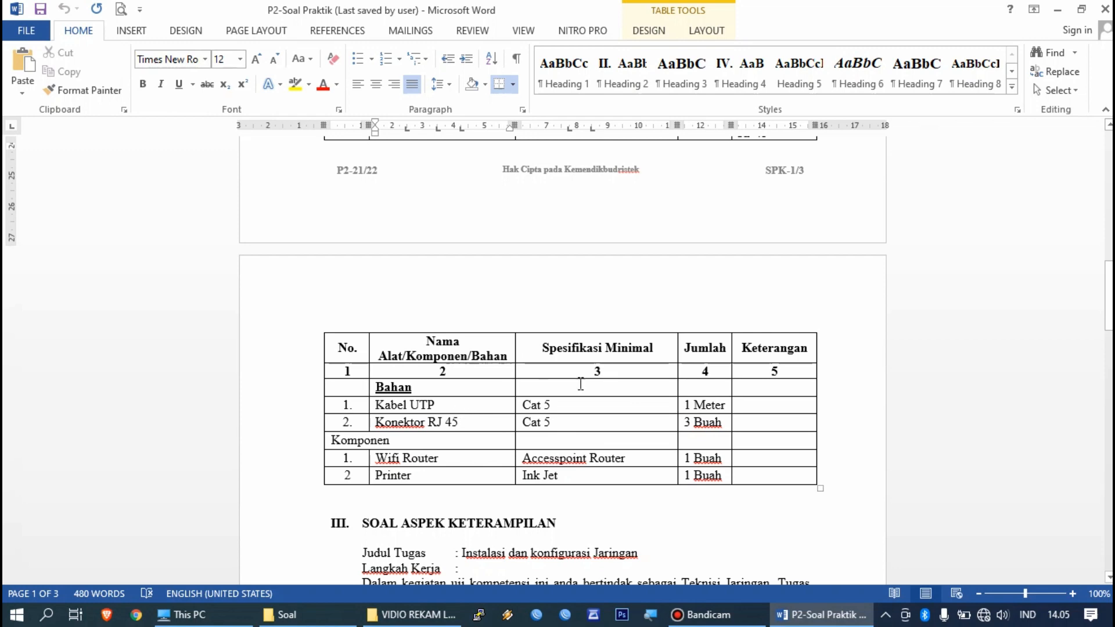
{"action": "scroll", "coordinate": [545, 425], "scroll_direction": "down", "scroll_amount": 3}
{"action": "scroll", "coordinate": [590, 430], "scroll_direction": "up", "scroll_amount": 3}
{"action": "scroll", "coordinate": [623, 426], "scroll_direction": "down", "scroll_amount": 4}
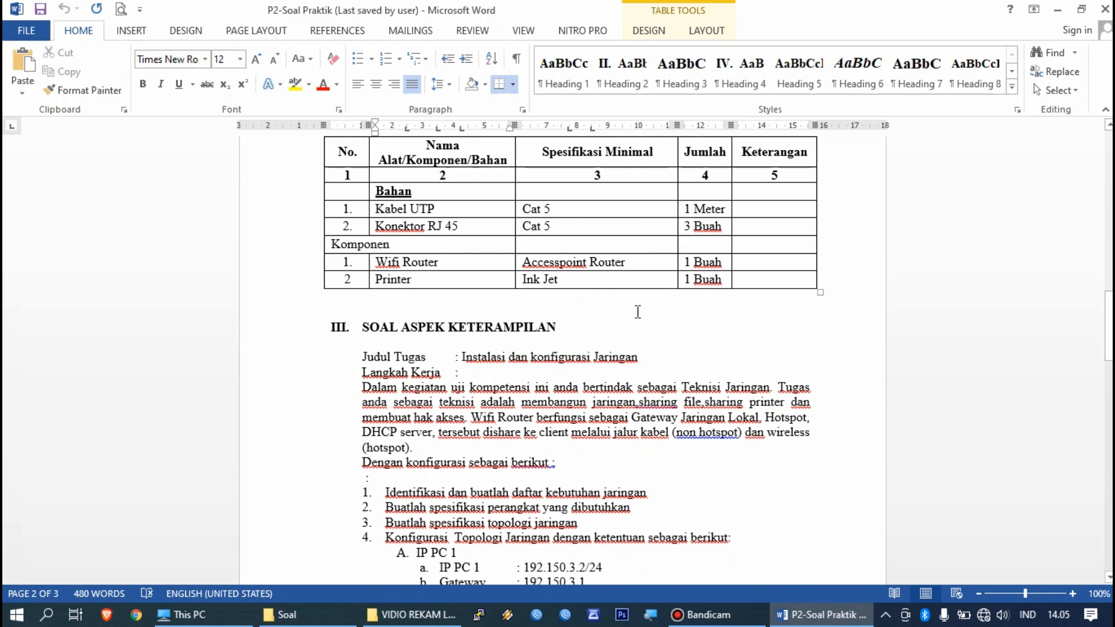
{"action": "scroll", "coordinate": [637, 311], "scroll_direction": "down", "scroll_amount": 3}
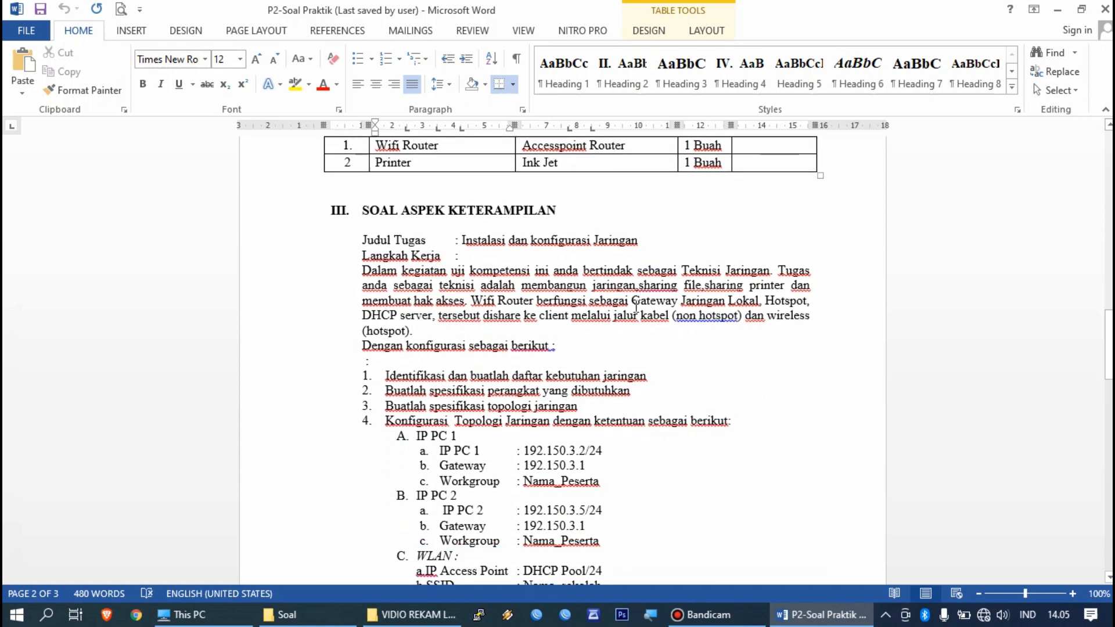
Step: Scroll to the Konfigurasi Topologi Jaringan list showing PC 1 192.150.3.2/24 and PC 2 192.150.3.5/24
{"action": "scroll", "coordinate": [636, 305], "scroll_direction": "down", "scroll_amount": 1}
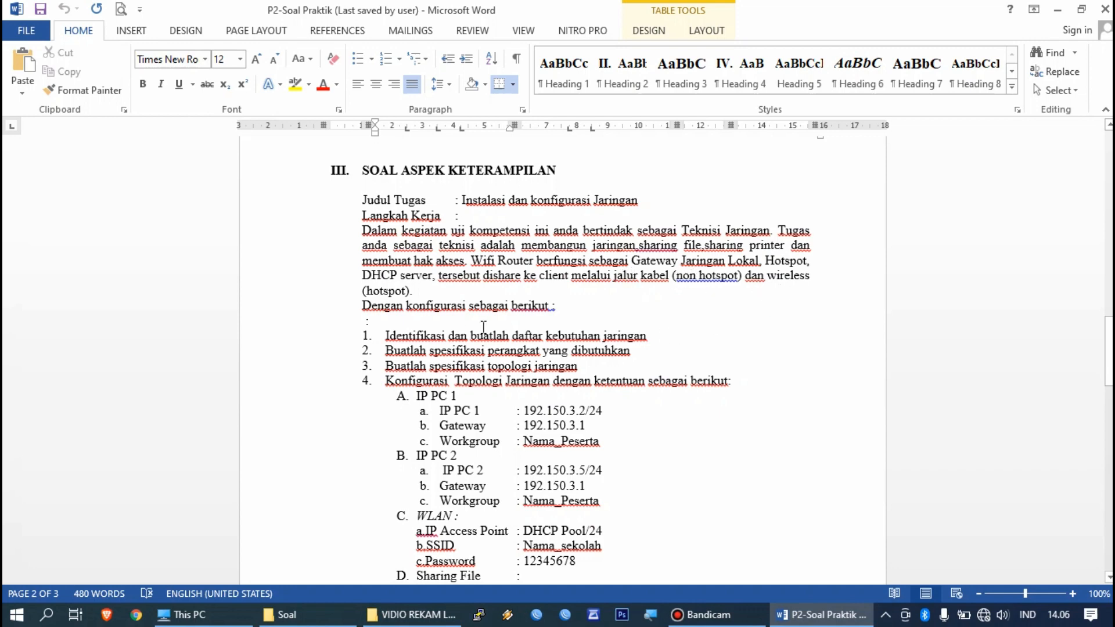
{"action": "scroll", "coordinate": [624, 322], "scroll_direction": "down", "scroll_amount": 3}
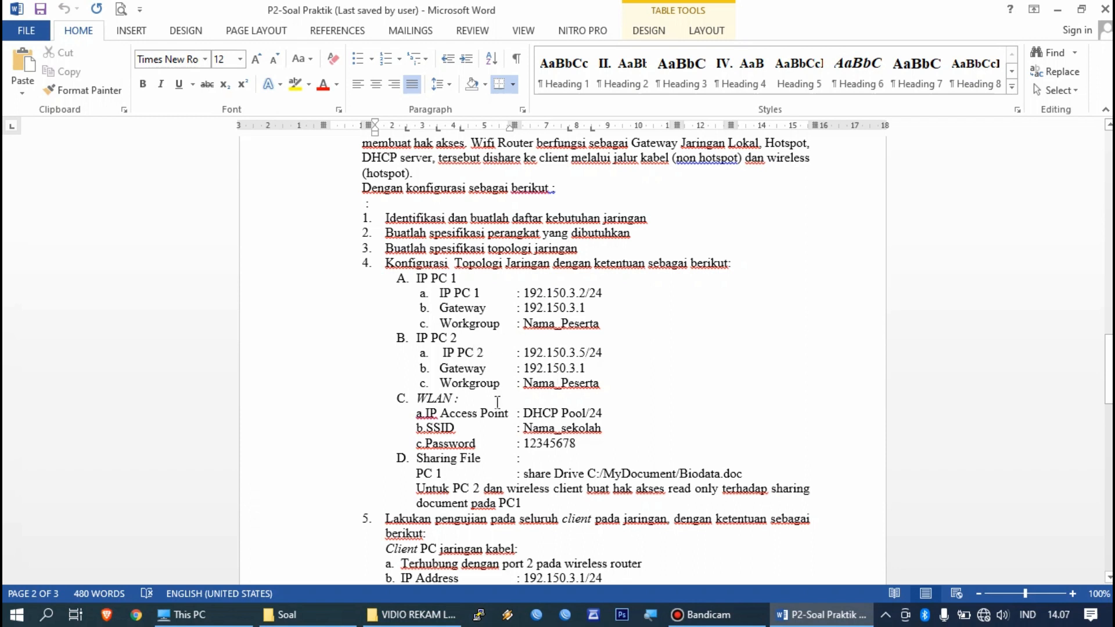
Step: Scroll through the client test list to the section IV network diagram
{"action": "scroll", "coordinate": [498, 405], "scroll_direction": "down", "scroll_amount": 1}
{"action": "scroll", "coordinate": [498, 404], "scroll_direction": "down", "scroll_amount": 1}
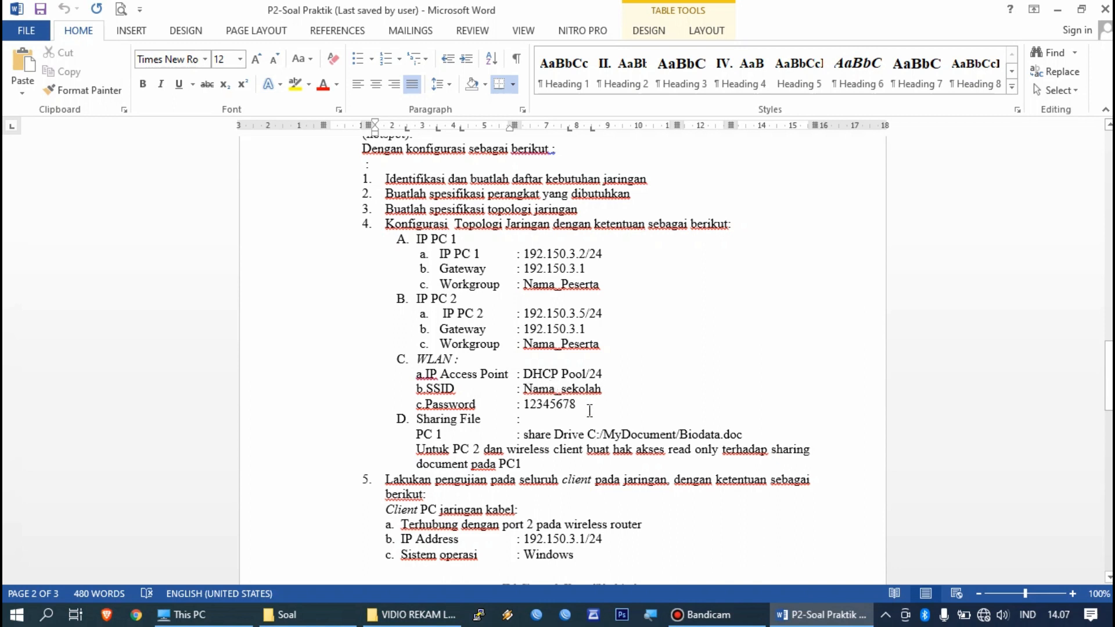
{"action": "scroll", "coordinate": [591, 412], "scroll_direction": "down", "scroll_amount": 1}
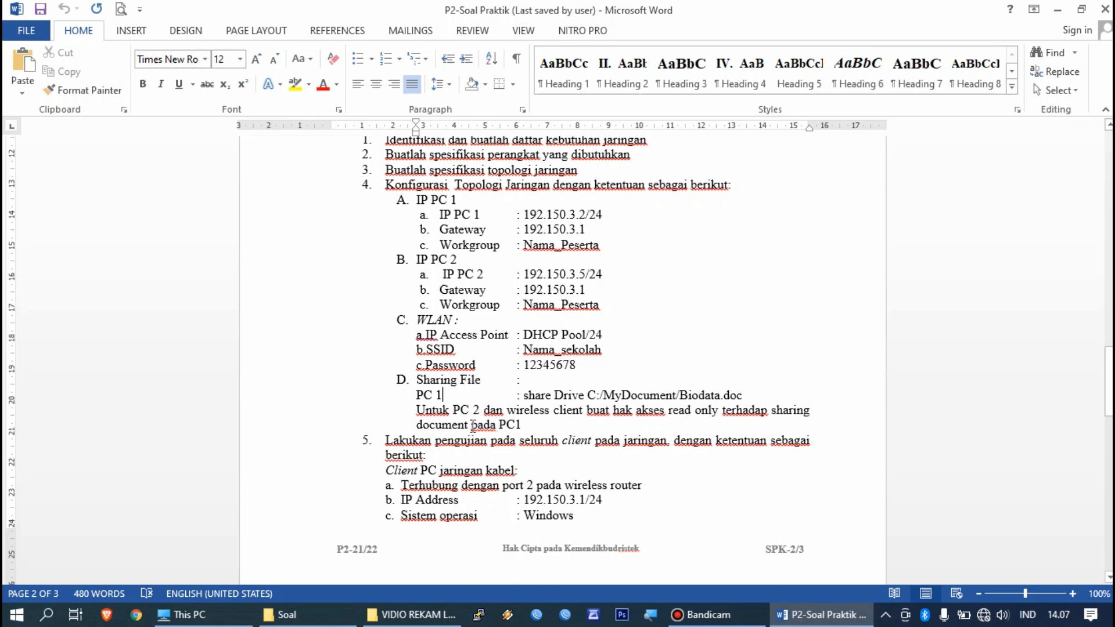
{"action": "scroll", "coordinate": [499, 419], "scroll_direction": "down", "scroll_amount": 3}
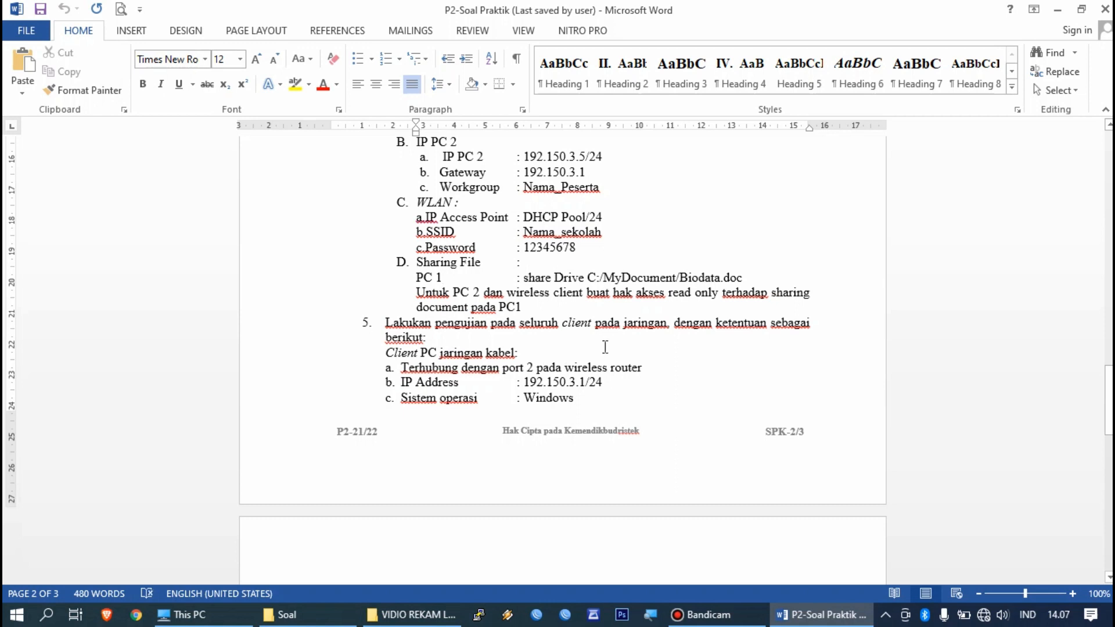
{"action": "scroll", "coordinate": [605, 347], "scroll_direction": "down", "scroll_amount": 4}
{"action": "scroll", "coordinate": [552, 370], "scroll_direction": "down", "scroll_amount": 2}
{"action": "scroll", "coordinate": [553, 363], "scroll_direction": "up", "scroll_amount": 3}
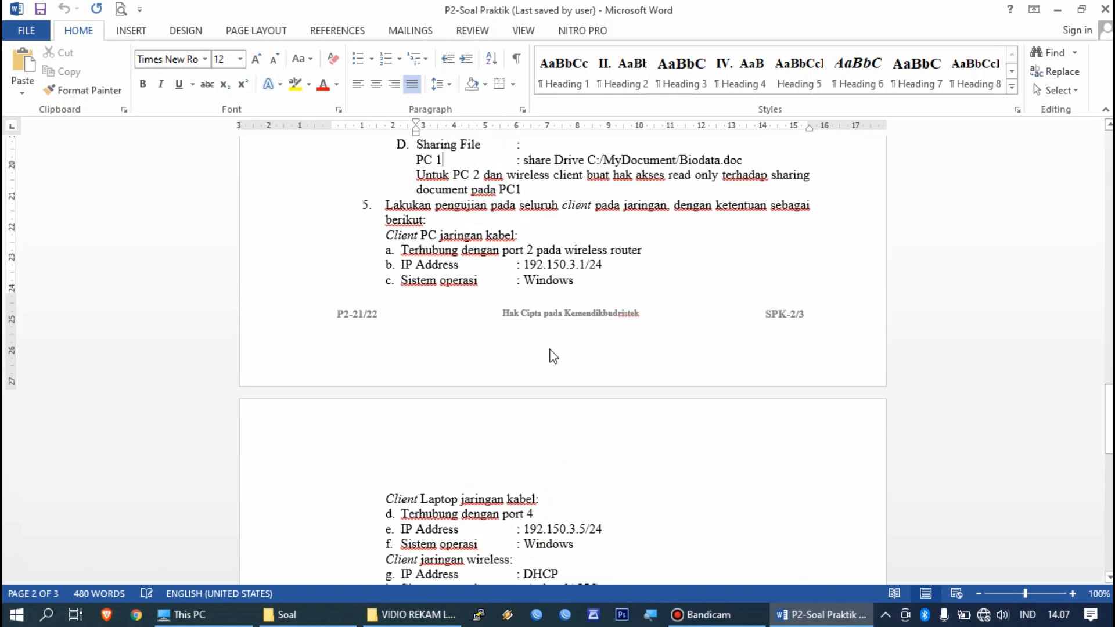
{"action": "scroll", "coordinate": [552, 351], "scroll_direction": "down", "scroll_amount": 9}
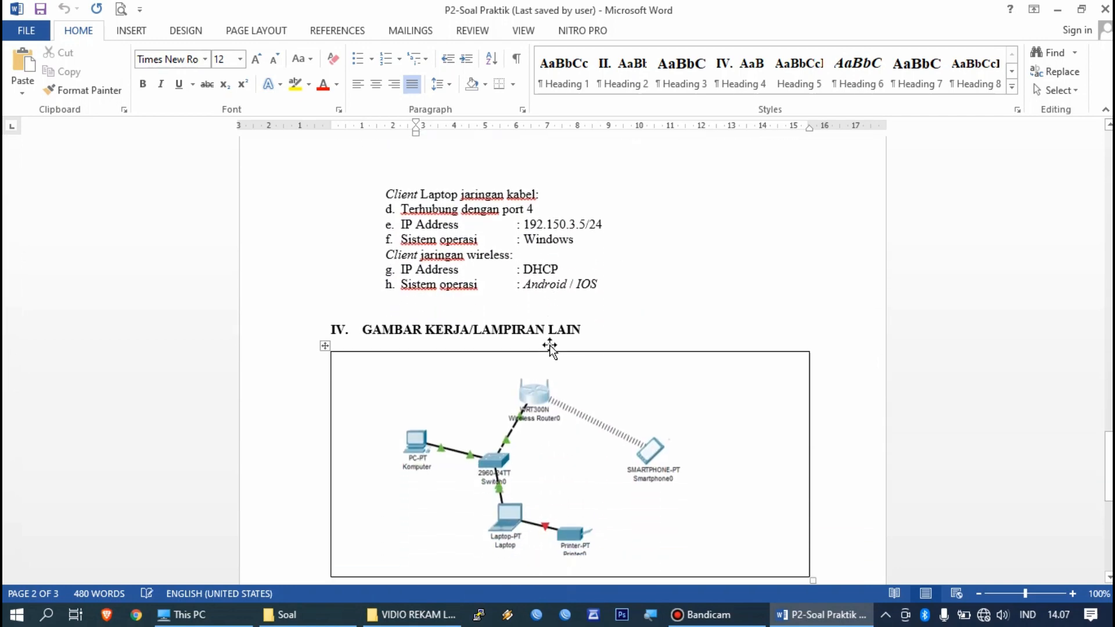
{"action": "scroll", "coordinate": [549, 346], "scroll_direction": "up", "scroll_amount": 6}
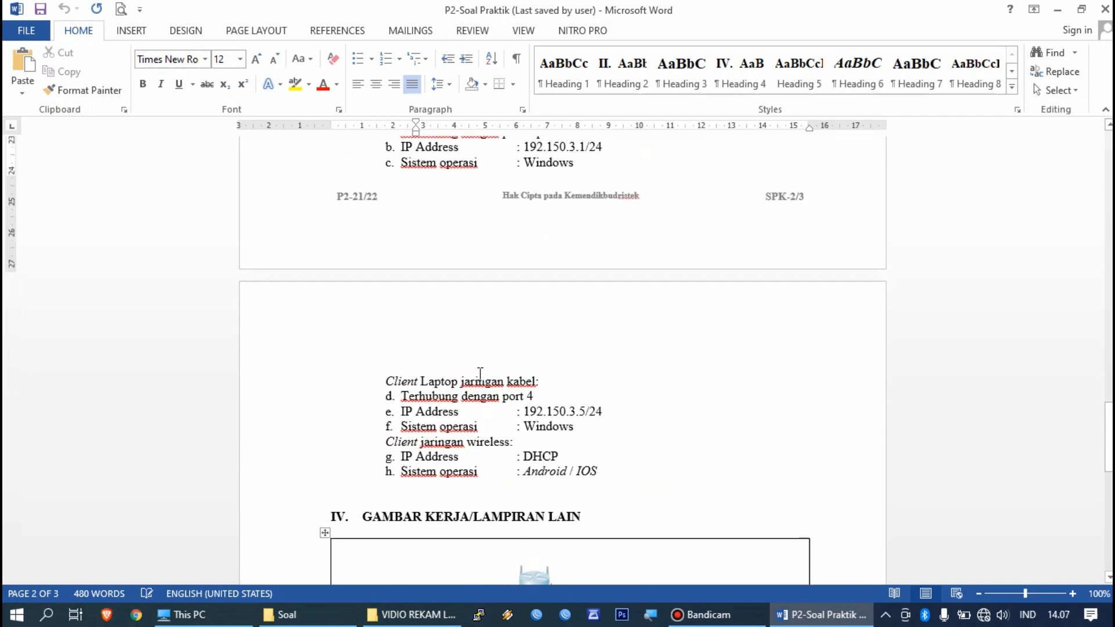
Step: Open the TOPOLOGI UKK 2 picture from the DATA (D:) drive
{"action": "left_click", "coordinate": [192, 614]}
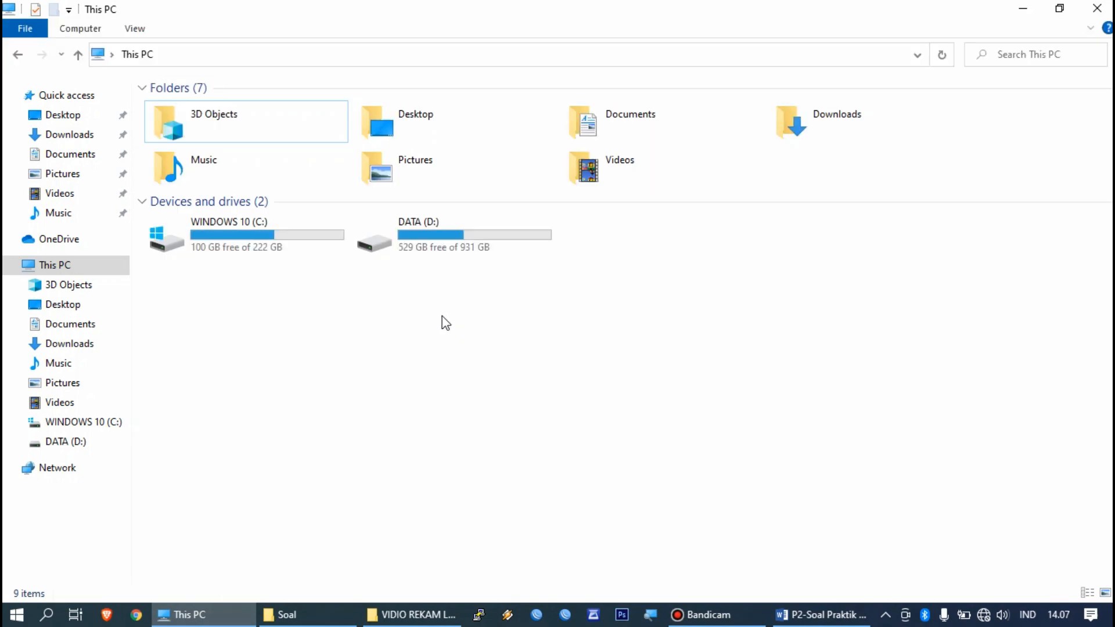
{"action": "double_click", "coordinate": [456, 244]}
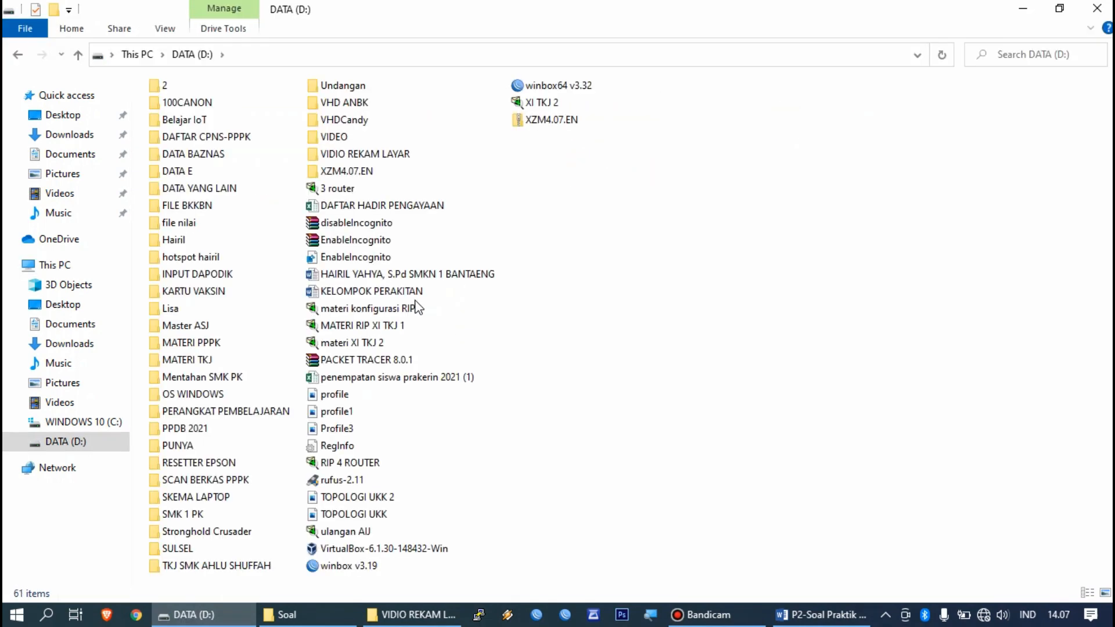
{"action": "double_click", "coordinate": [366, 497]}
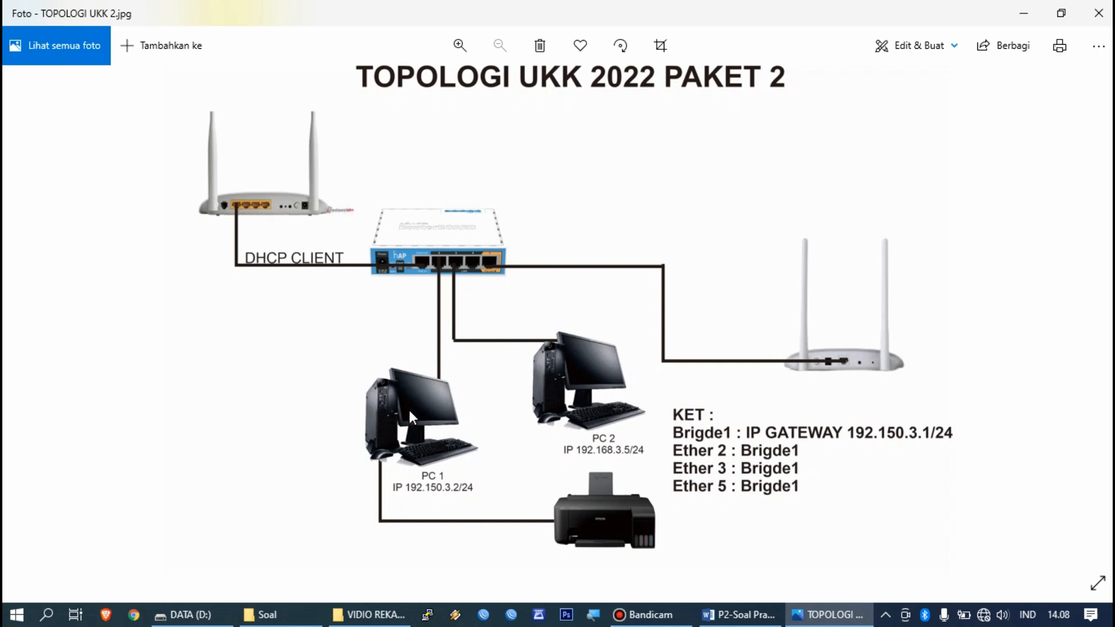
Step: Minimize the Photos topology viewer and the DATA (D:) folder window
{"action": "left_click", "coordinate": [1021, 13]}
{"action": "left_click", "coordinate": [1015, 11]}
Step: Minimize the Word document and both Explorer windows, then select the winbox64 v3.32 shortcut
{"action": "left_click", "coordinate": [1036, 9]}
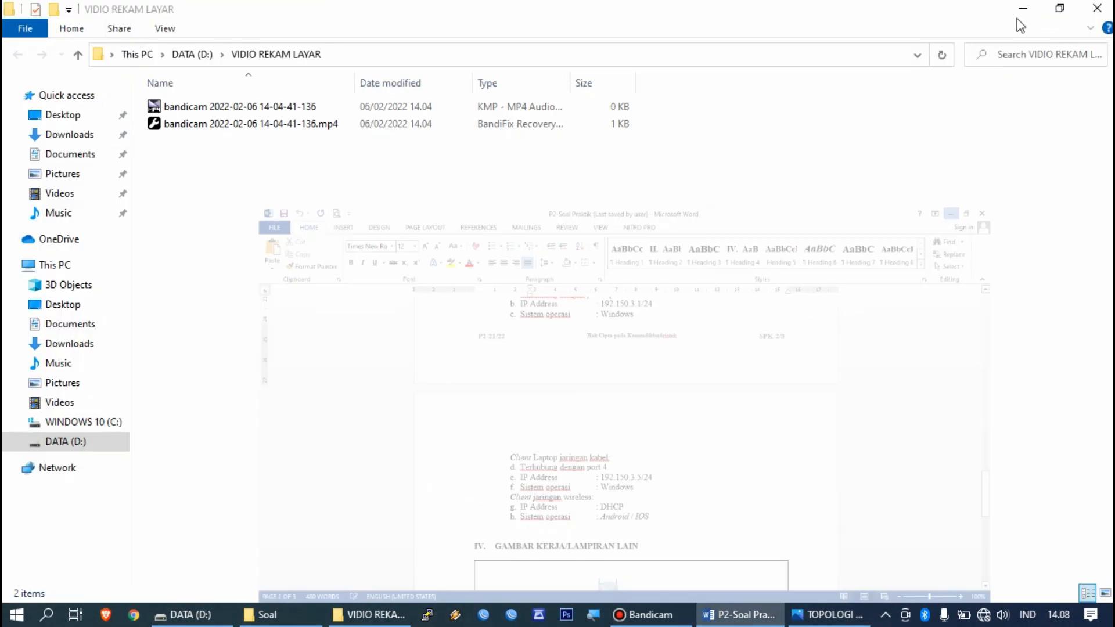
{"action": "left_click", "coordinate": [1023, 8]}
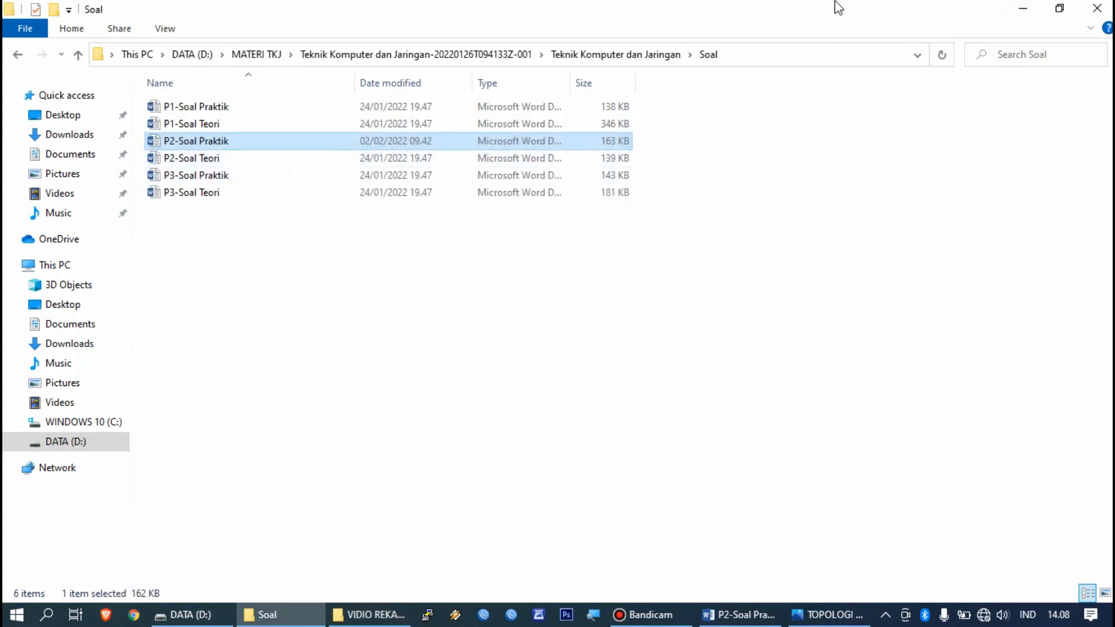
{"action": "left_click", "coordinate": [1014, 8]}
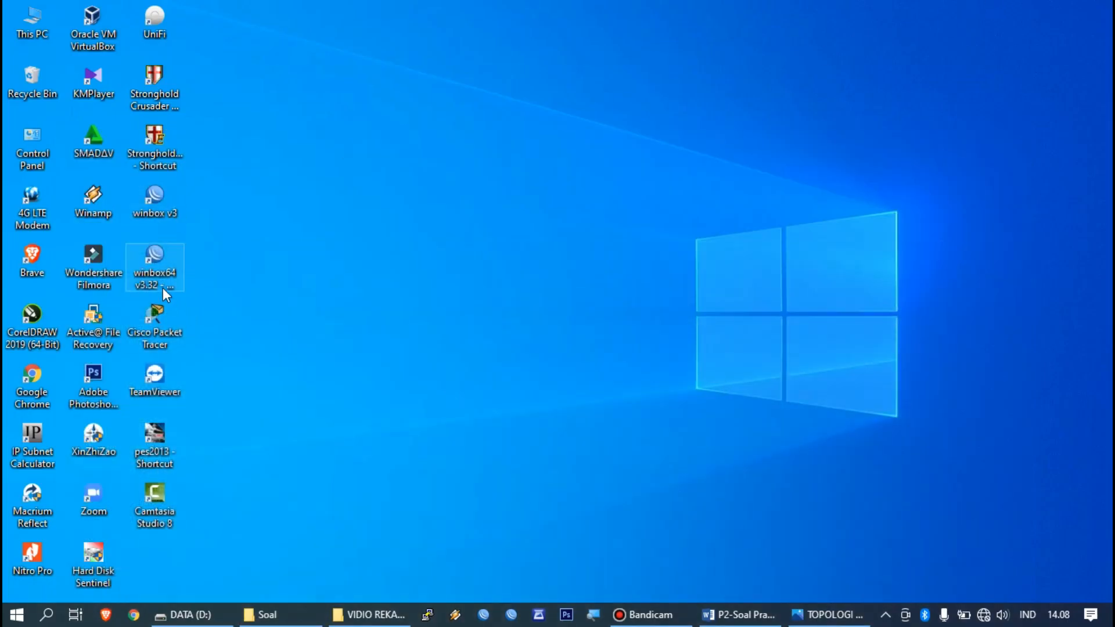
{"action": "left_click", "coordinate": [169, 275]}
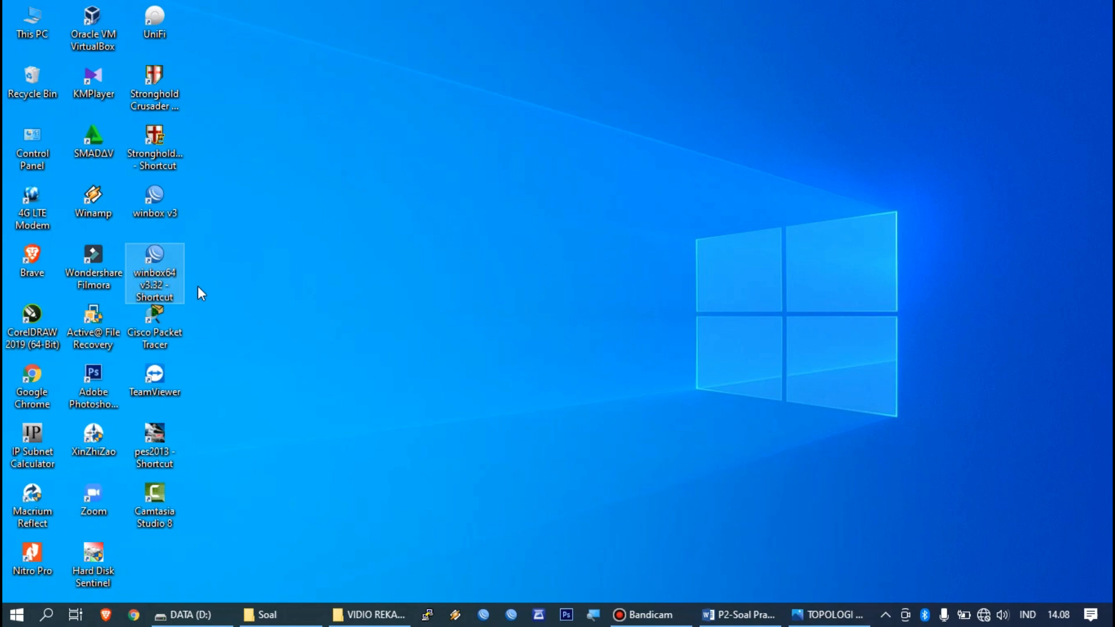
Step: Launch WinBox, refresh the Neighbors list and connect to the discovered MikroTik router
{"action": "double_click", "coordinate": [171, 274]}
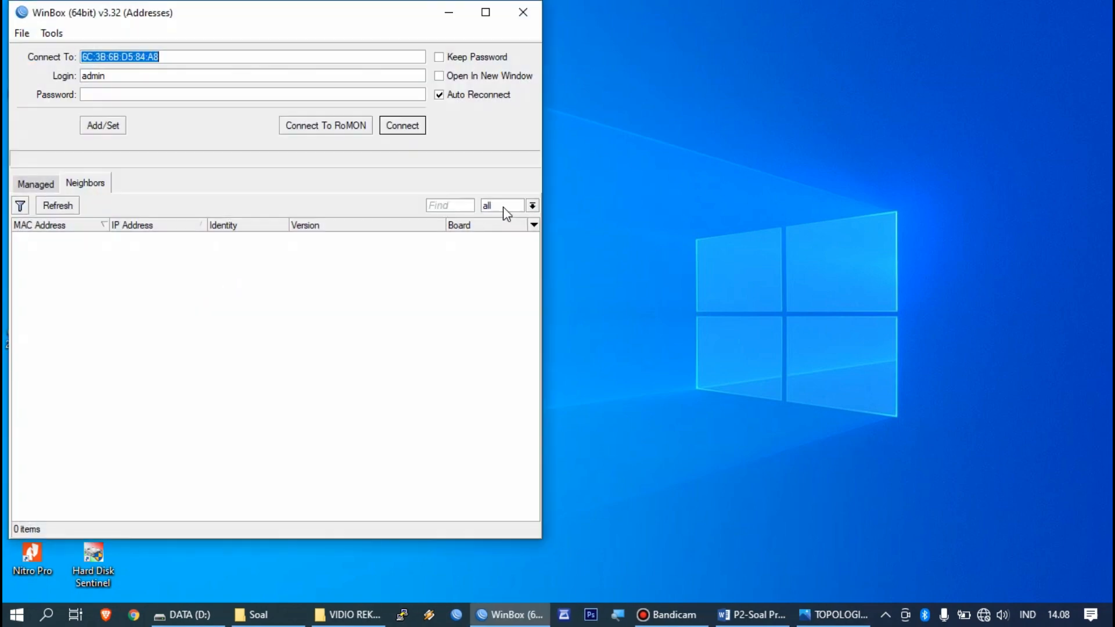
{"action": "left_click_drag", "start_coordinate": [376, 13], "coordinate": [512, 30]}
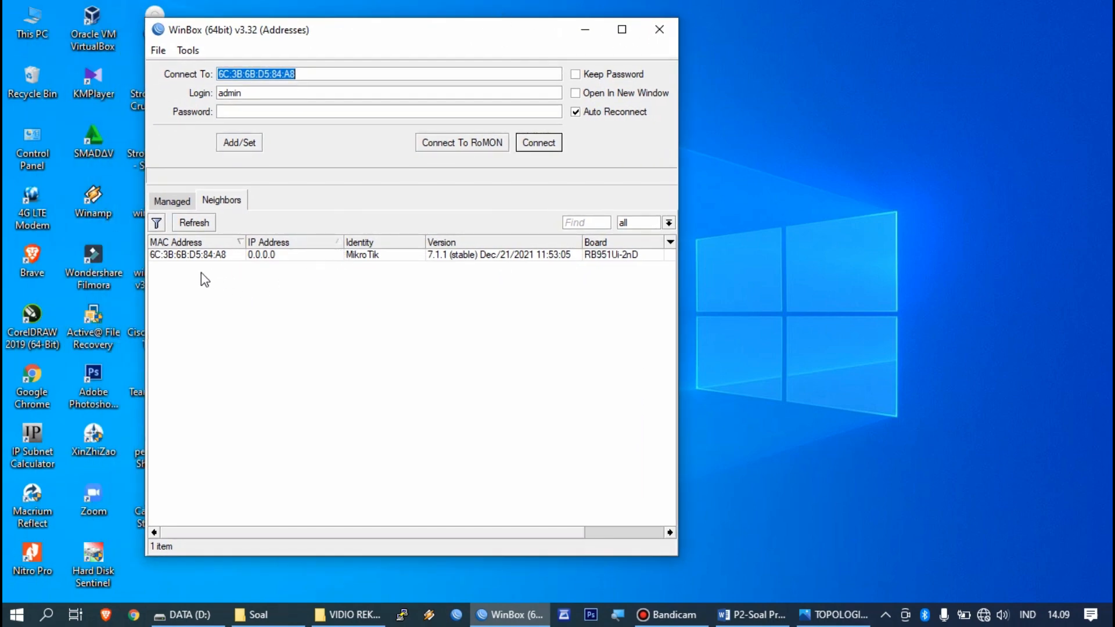
{"action": "left_click", "coordinate": [193, 225]}
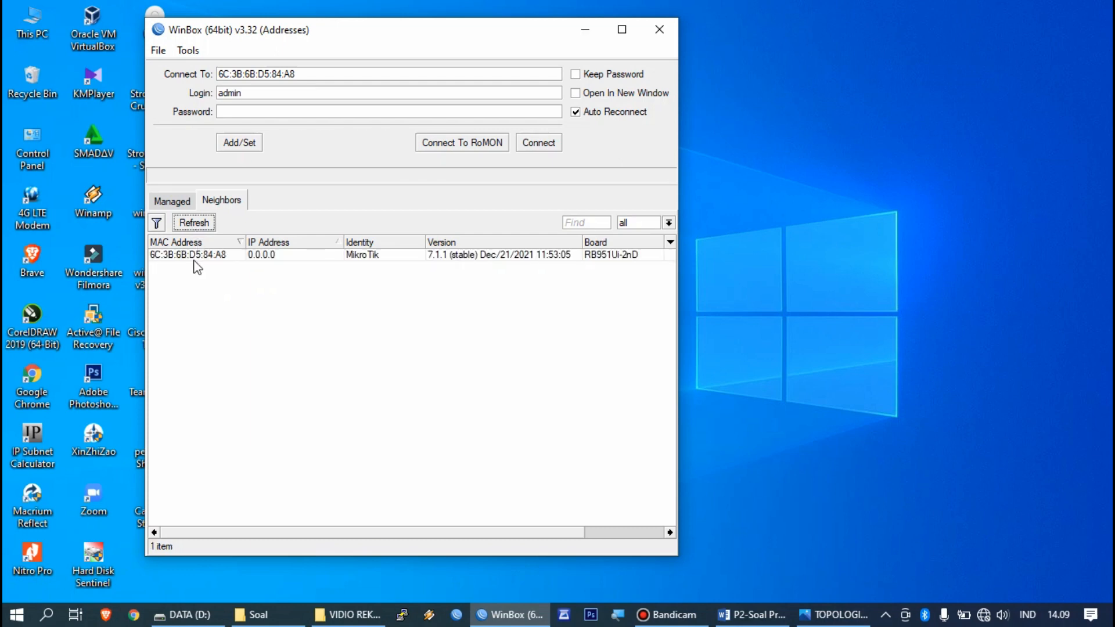
{"action": "left_click", "coordinate": [176, 259]}
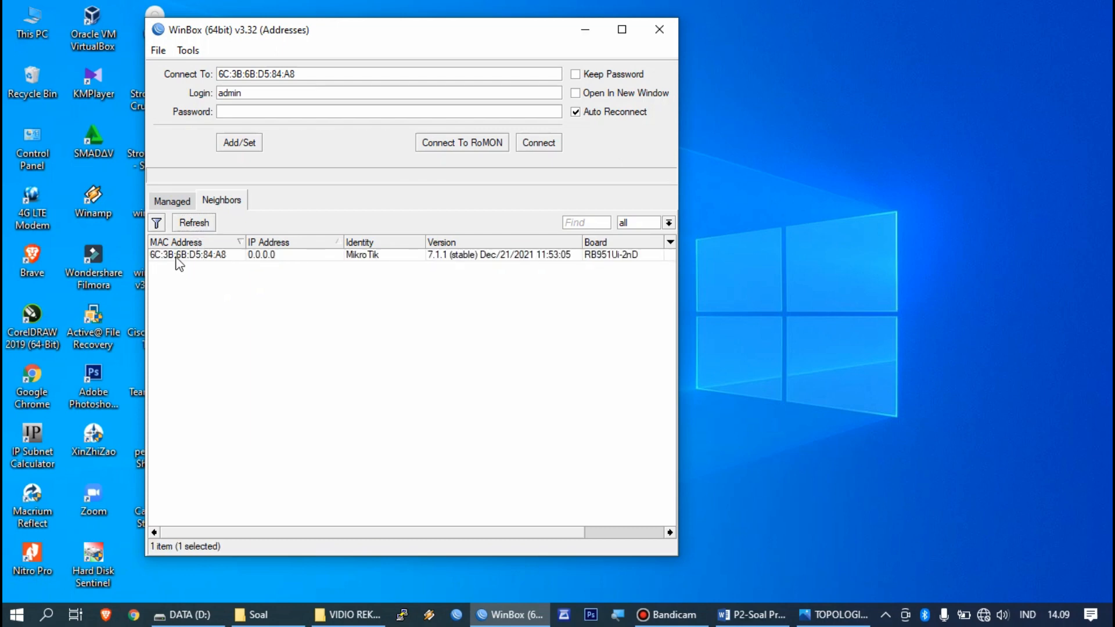
{"action": "left_click", "coordinate": [539, 143]}
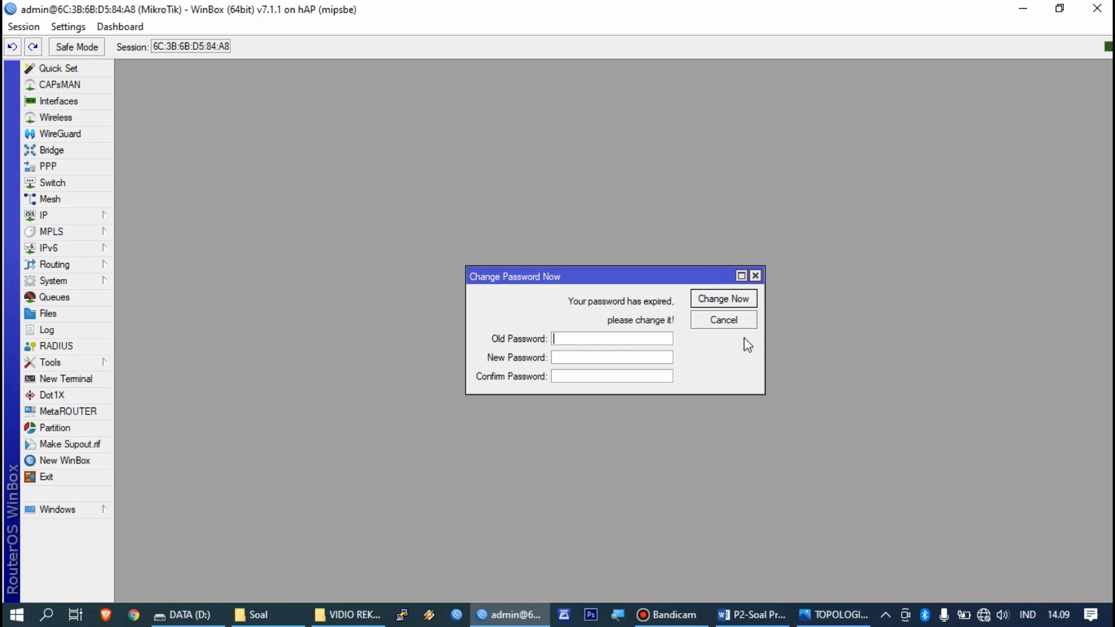
Step: Skip the expired-password prompt and minimize the Bandicam recorder window
{"action": "left_click", "coordinate": [732, 326]}
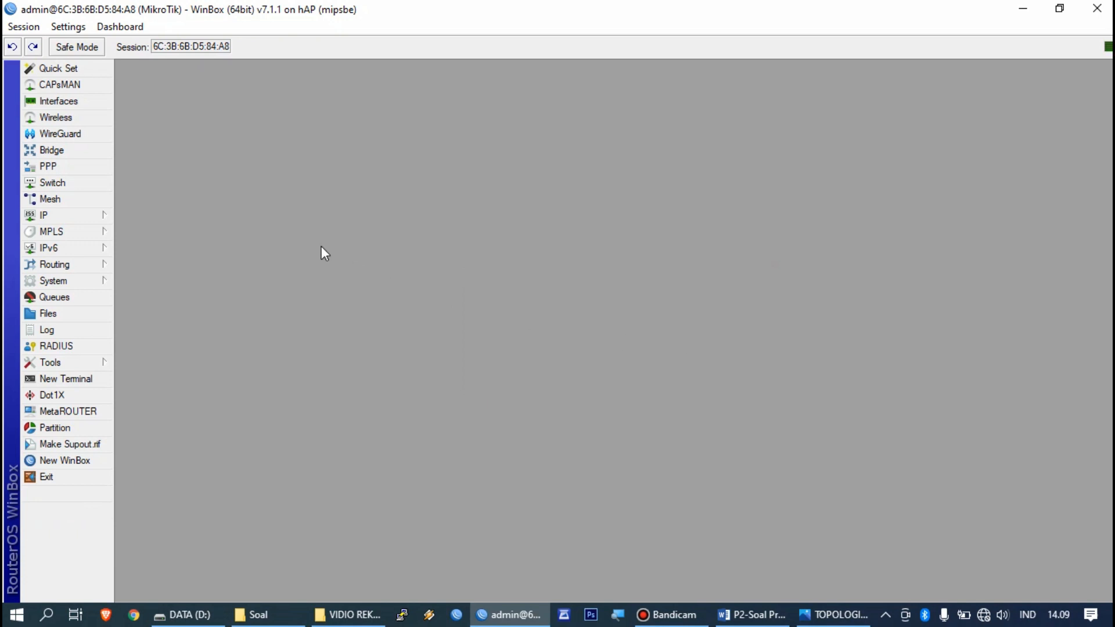
{"action": "mouse_move", "coordinate": [830, 617]}
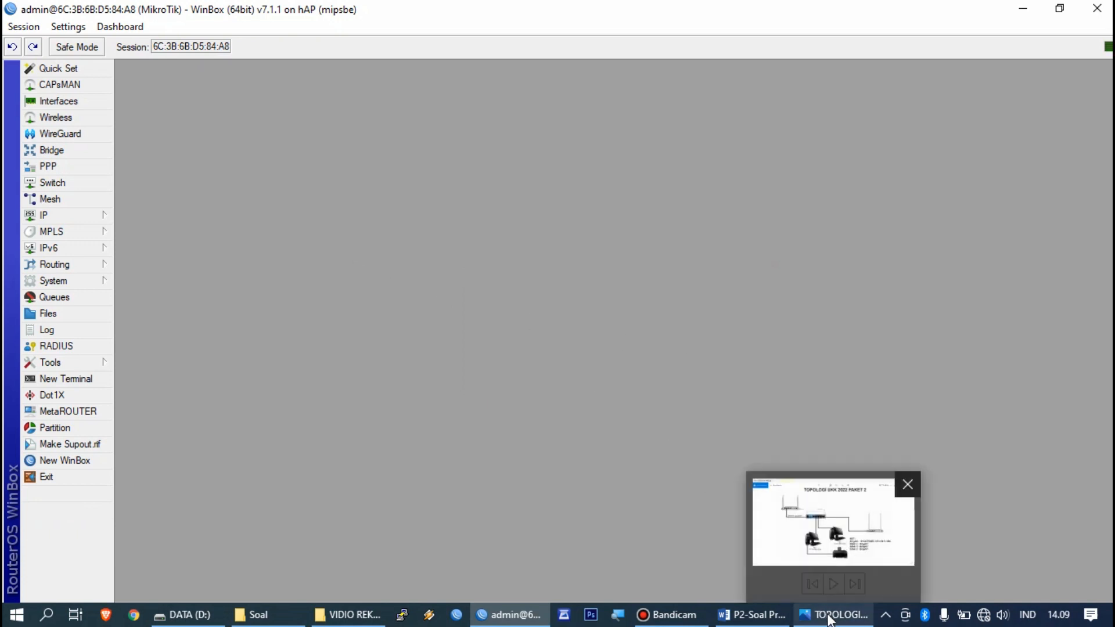
{"action": "mouse_move", "coordinate": [674, 567]}
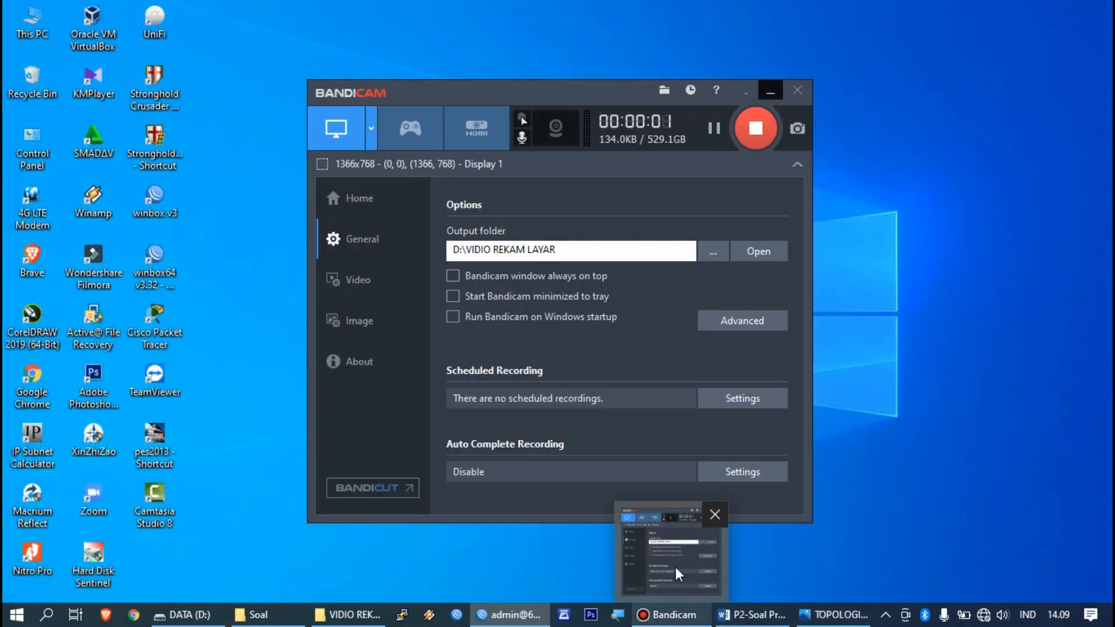
{"action": "left_click", "coordinate": [675, 566]}
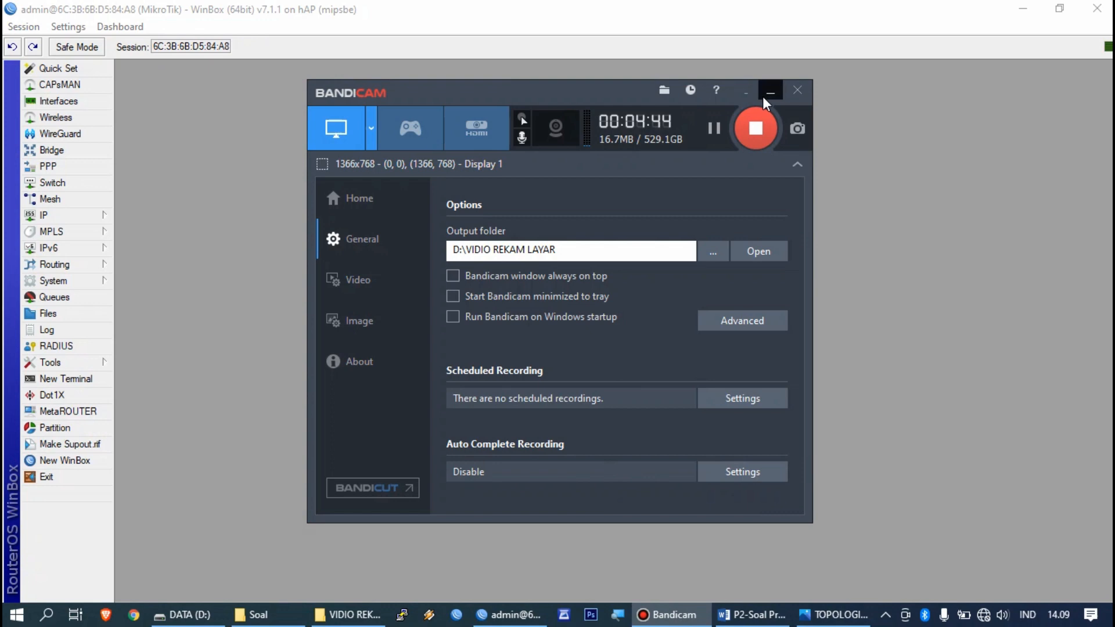
{"action": "left_click", "coordinate": [769, 91]}
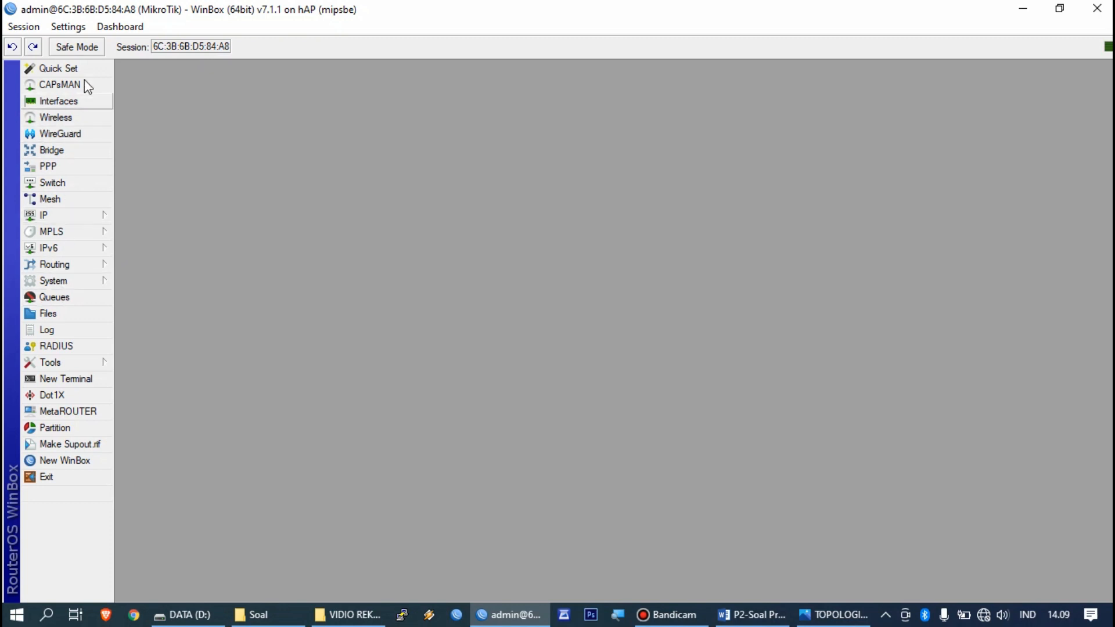
Step: Reset the router configuration with No Default Configuration and Do Not Backup, confirming the reboot
{"action": "left_click", "coordinate": [53, 280]}
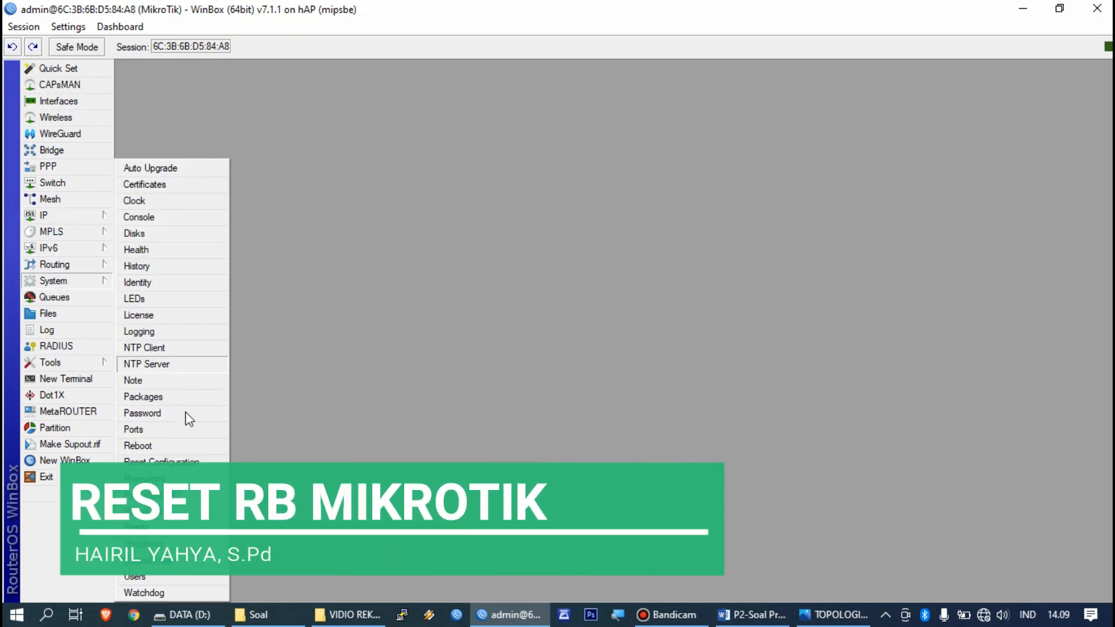
{"action": "left_click", "coordinate": [556, 338]}
{"action": "left_click", "coordinate": [555, 357]}
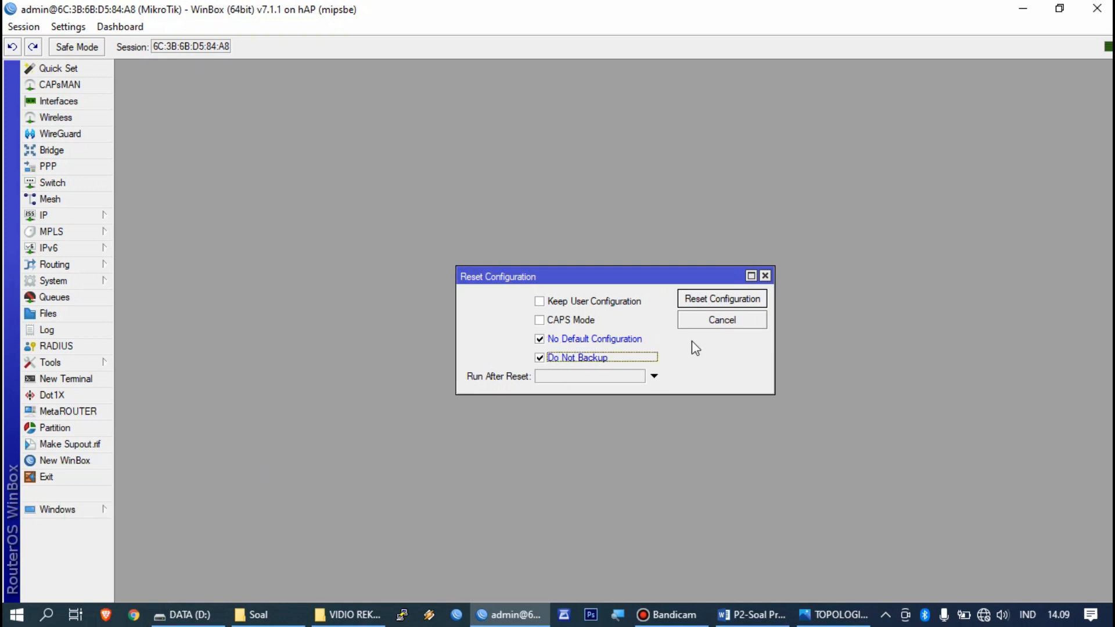
{"action": "left_click", "coordinate": [739, 298]}
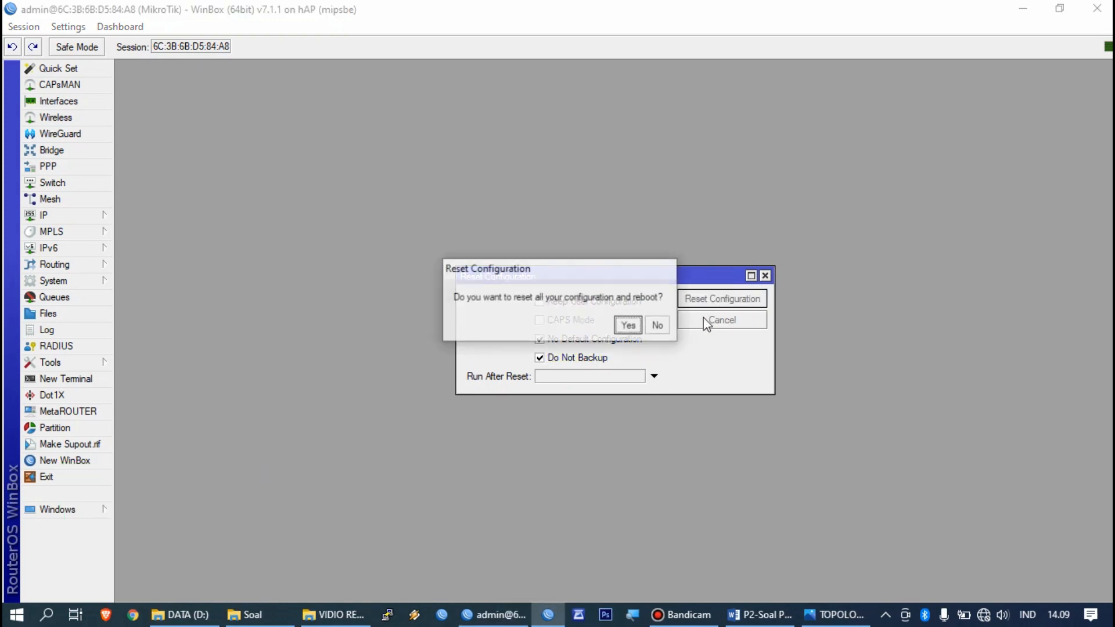
{"action": "left_click", "coordinate": [633, 324]}
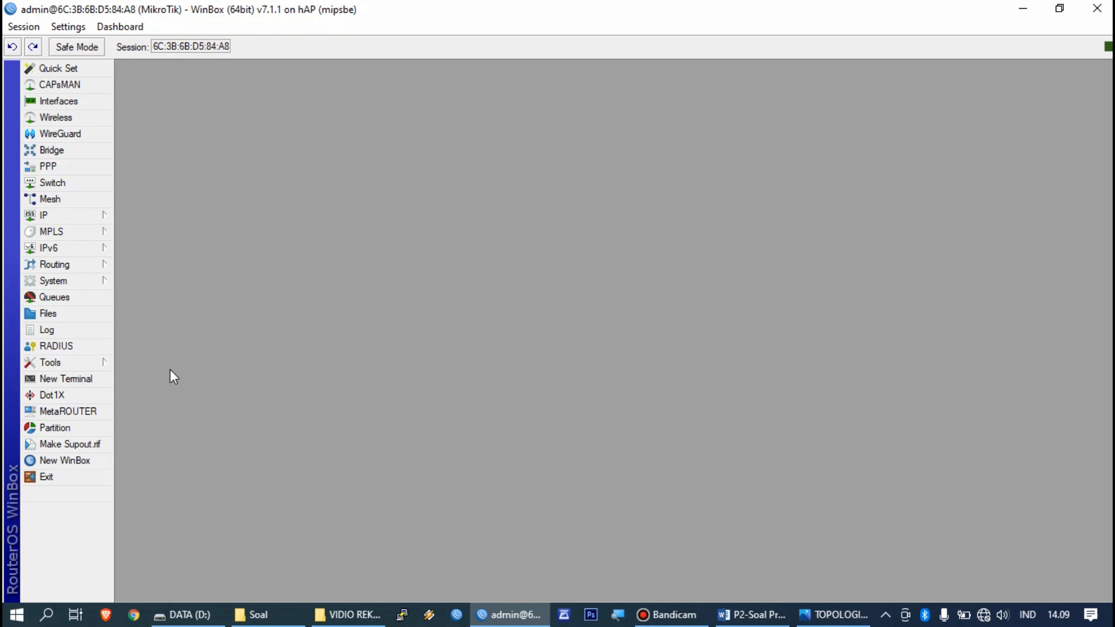
{"action": "left_click", "coordinate": [673, 616]}
Step: Reconnect to the rebooted router from the Neighbors list and cancel the password change
{"action": "left_click", "coordinate": [680, 619]}
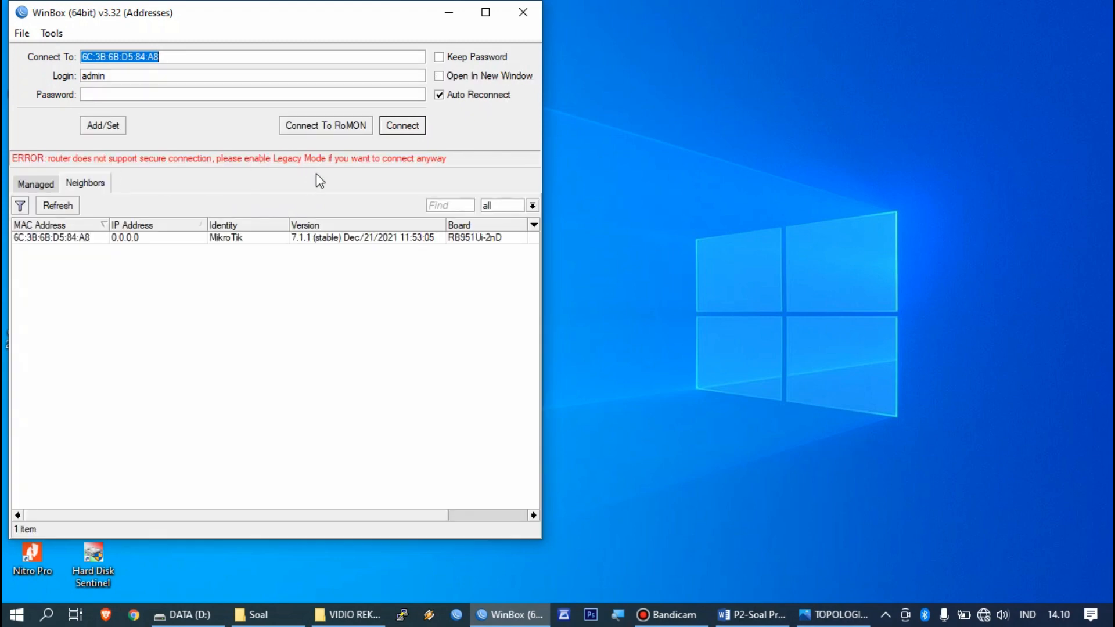
{"action": "left_click", "coordinate": [79, 240]}
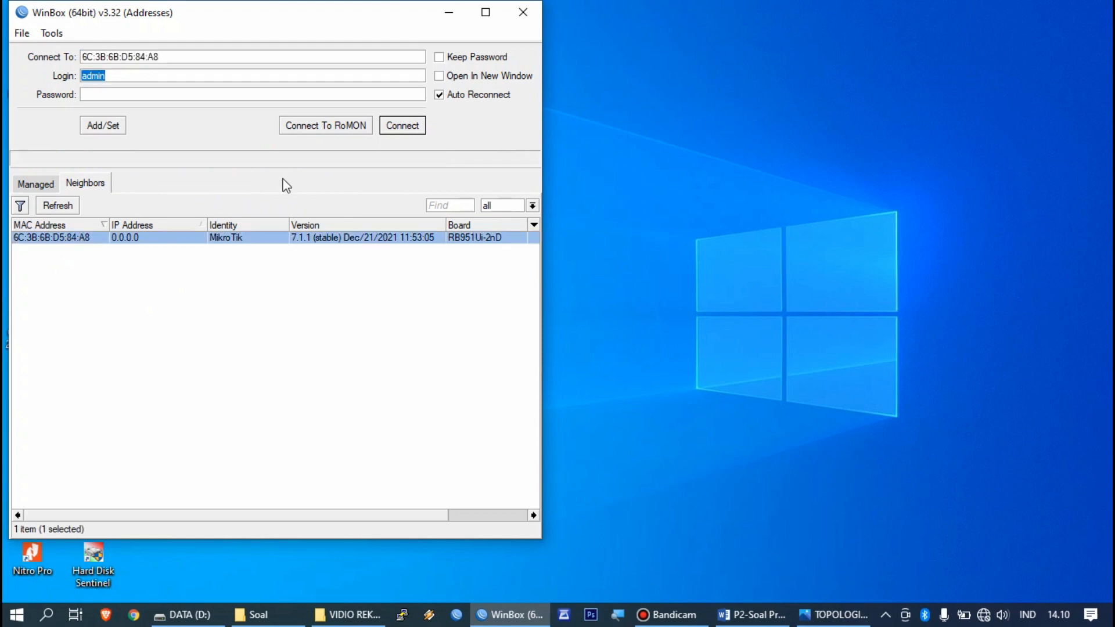
{"action": "left_click", "coordinate": [403, 126]}
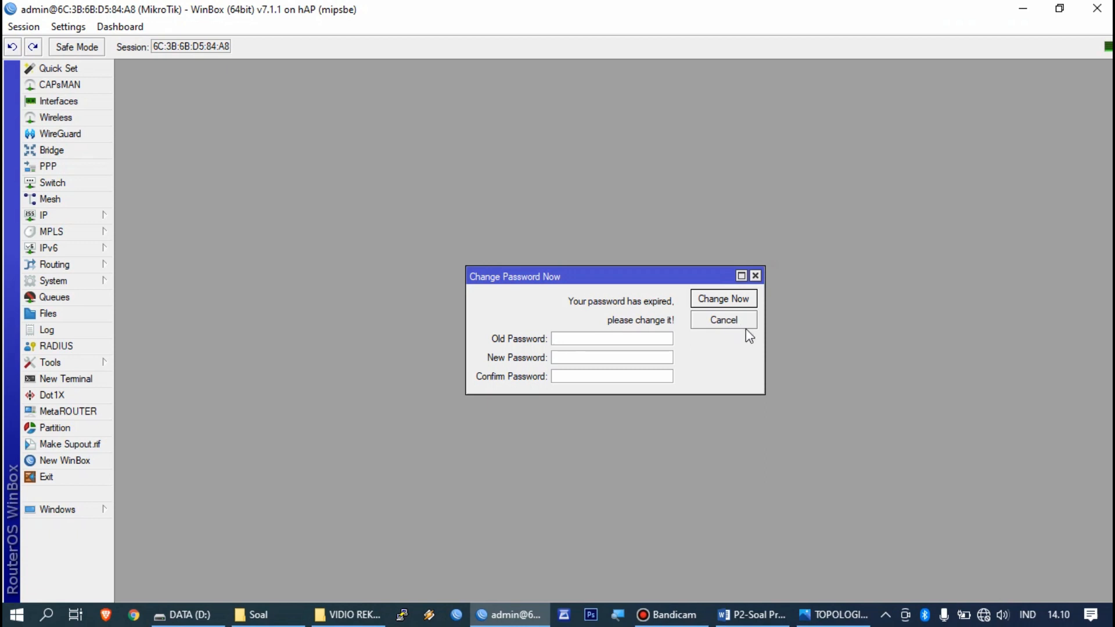
{"action": "left_click", "coordinate": [745, 327]}
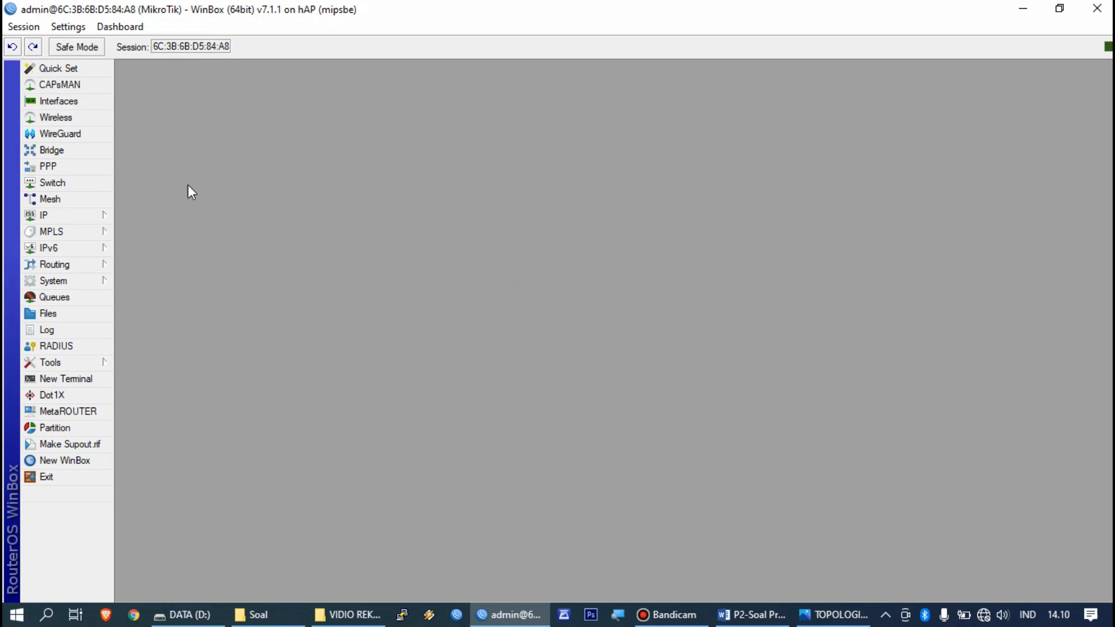
Step: Rename the router identity from MikroTik to UKK_ plus the participant's name and apply it
{"action": "left_click", "coordinate": [93, 216]}
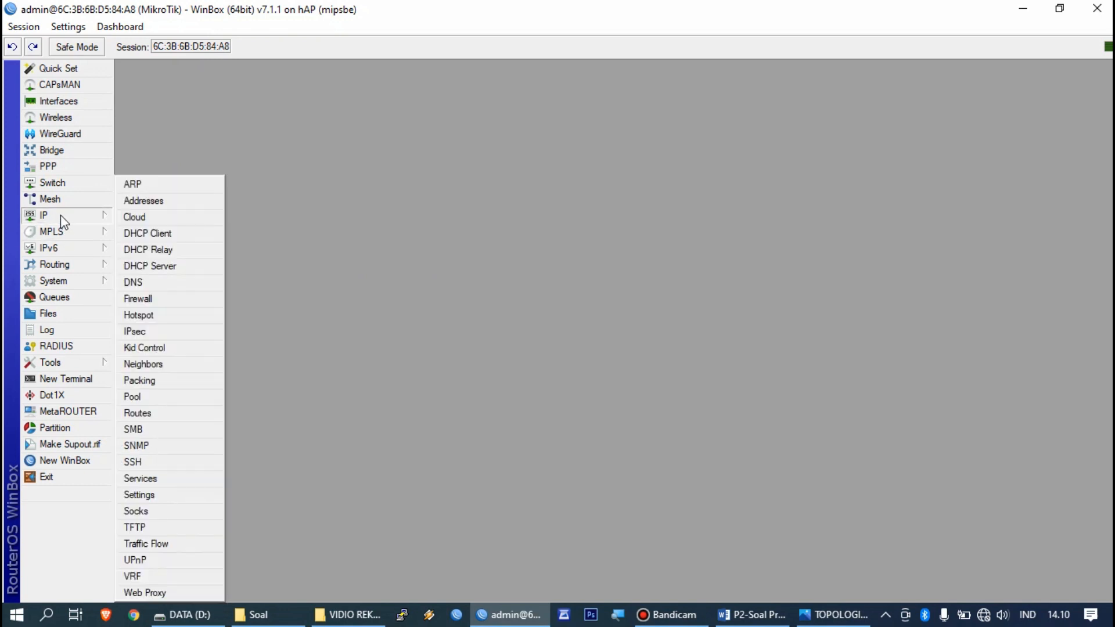
{"action": "left_click", "coordinate": [89, 213]}
{"action": "left_click", "coordinate": [90, 266]}
{"action": "left_click", "coordinate": [87, 282]}
{"action": "left_click", "coordinate": [135, 286]}
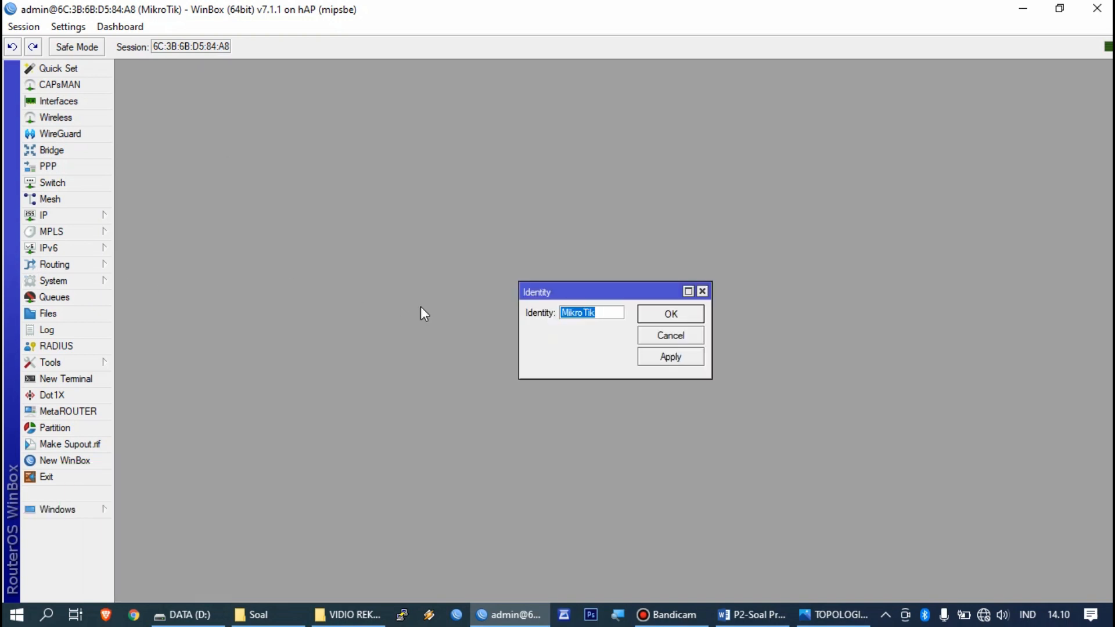
{"action": "key", "text": "BackSpace"}
{"action": "type", "text": "UKK_HAIRIL"}
{"action": "left_click", "coordinate": [664, 355]}
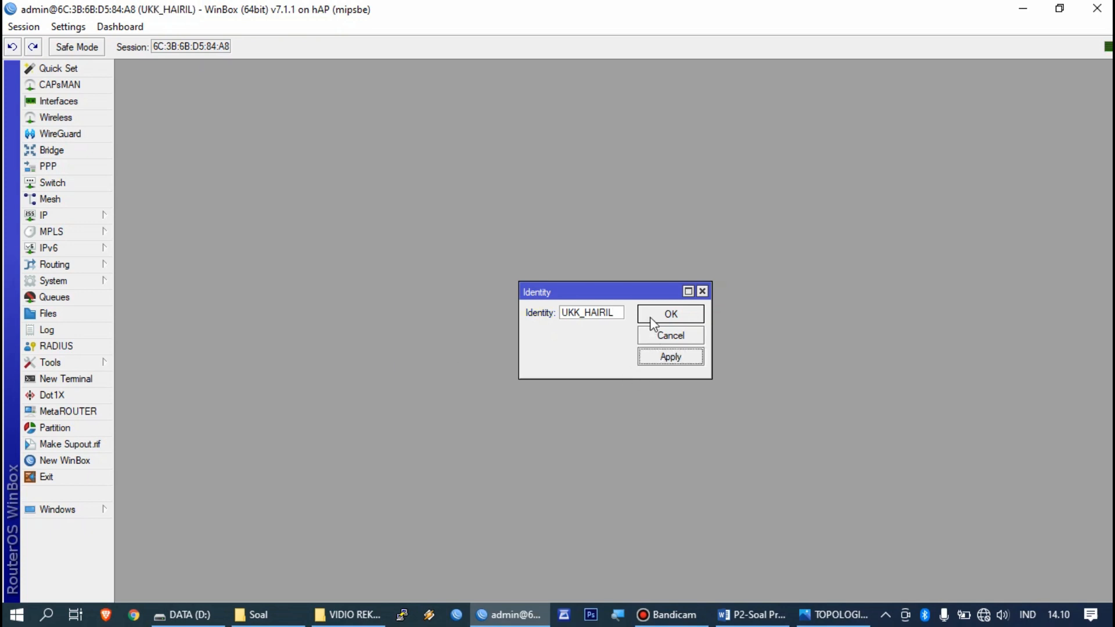
{"action": "left_click", "coordinate": [655, 323]}
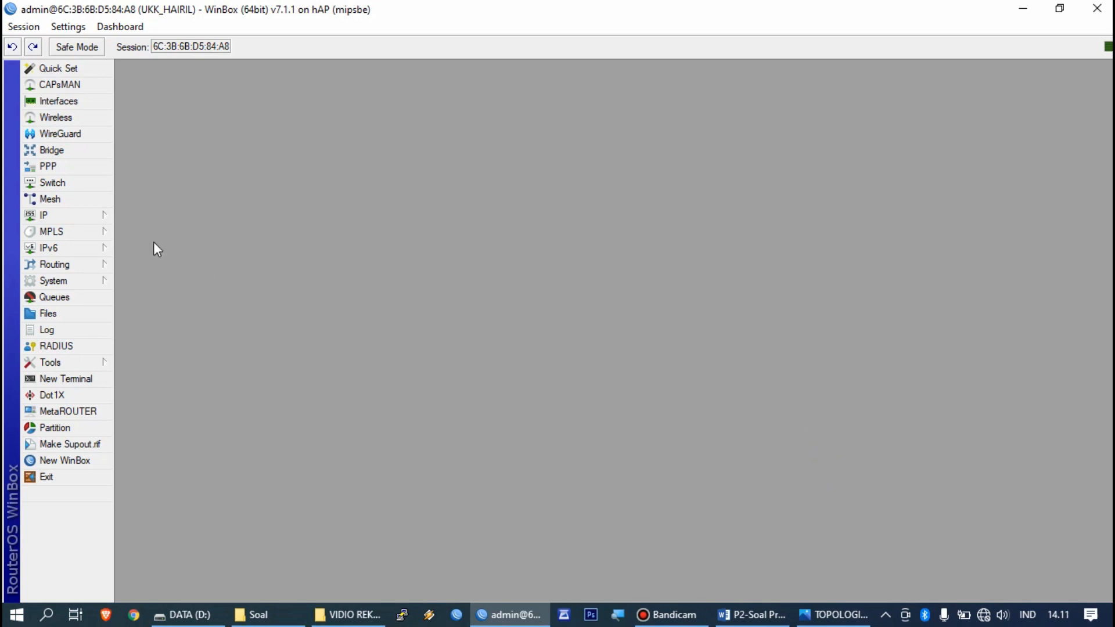
Step: Open the interface list and rename ether1 to 'ether1 - Internet'
{"action": "left_click", "coordinate": [110, 103]}
{"action": "left_click_drag", "start_coordinate": [281, 150], "coordinate": [464, 147]}
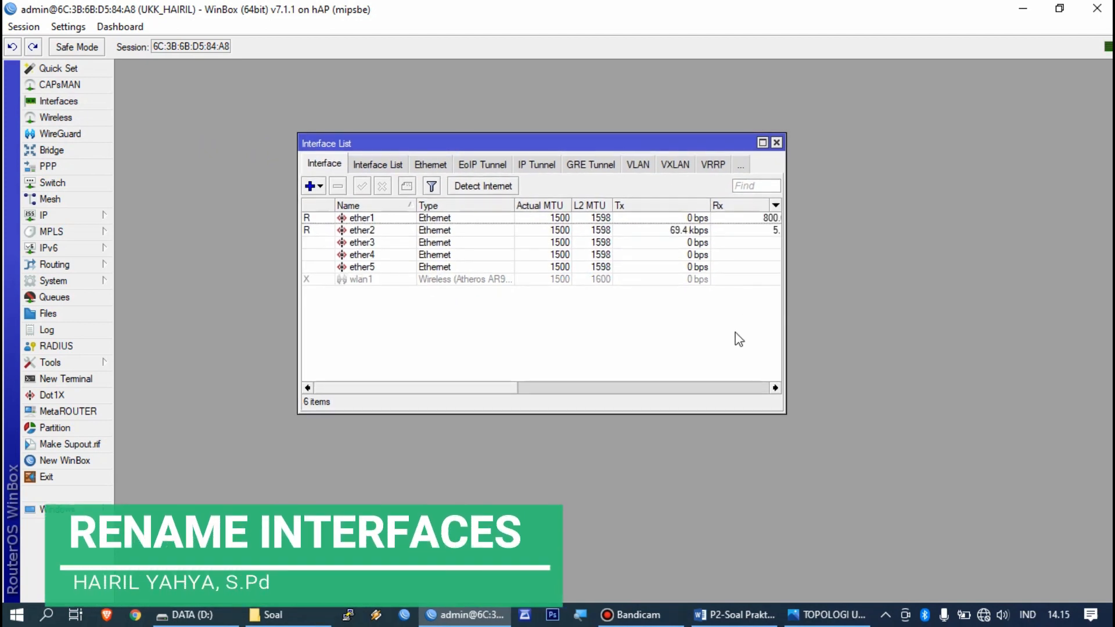
{"action": "left_click", "coordinate": [776, 142]}
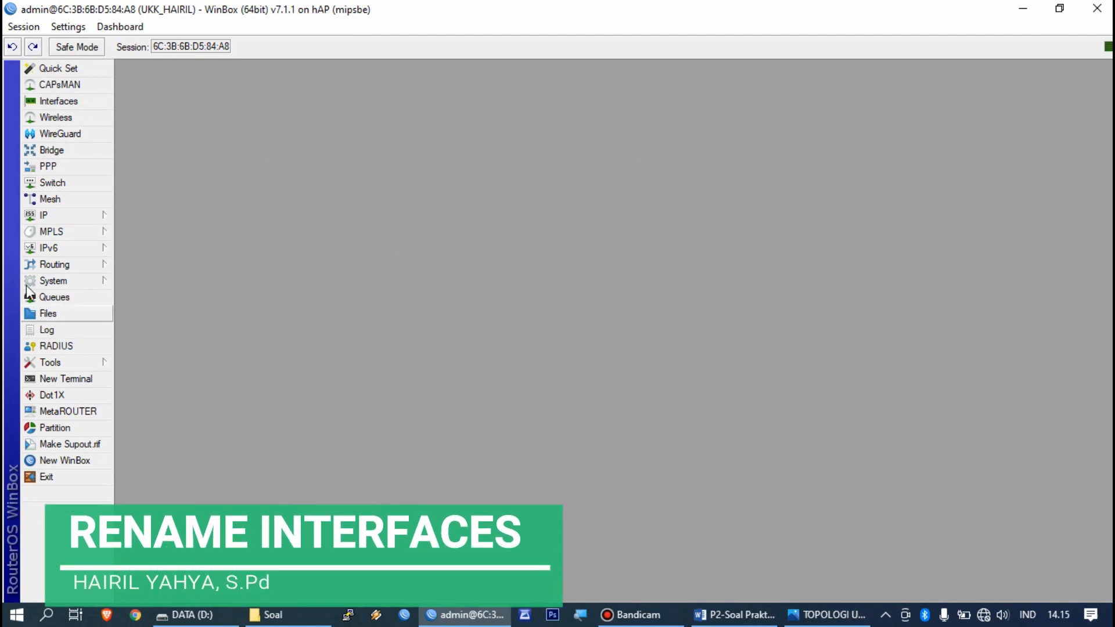
{"action": "left_click", "coordinate": [58, 101]}
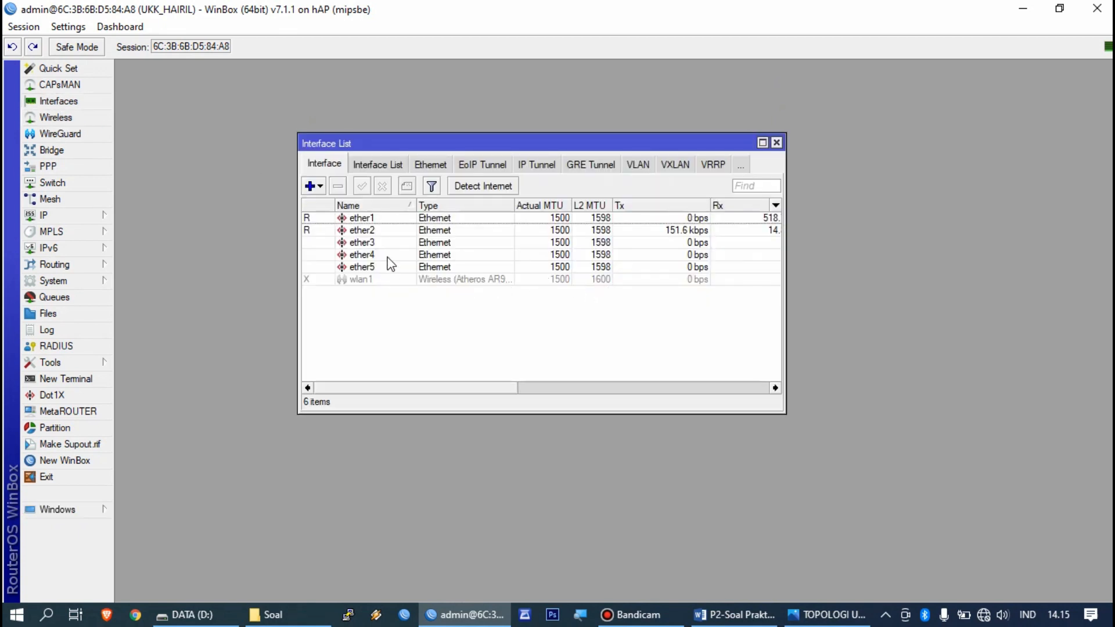
{"action": "double_click", "coordinate": [395, 223]}
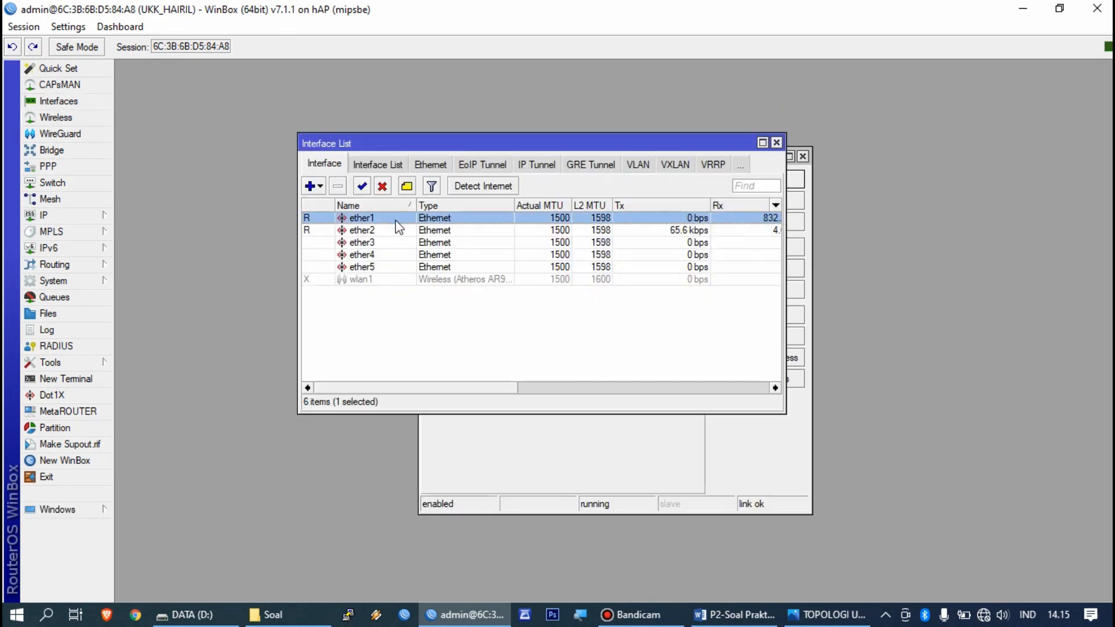
{"action": "left_click", "coordinate": [749, 450]}
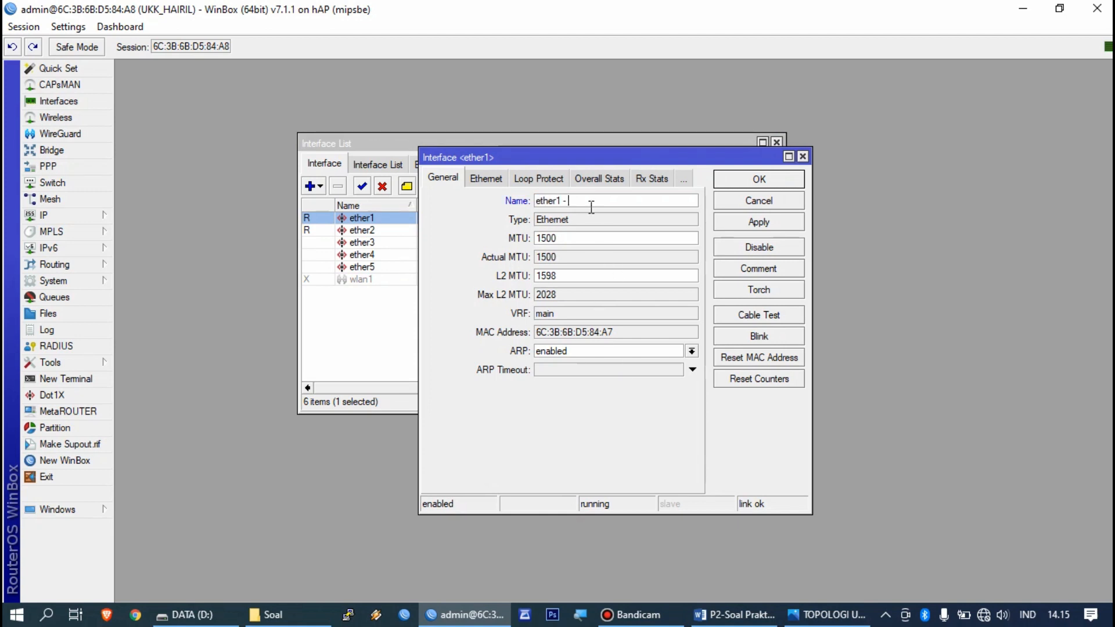
{"action": "type", "text": "- Internet"}
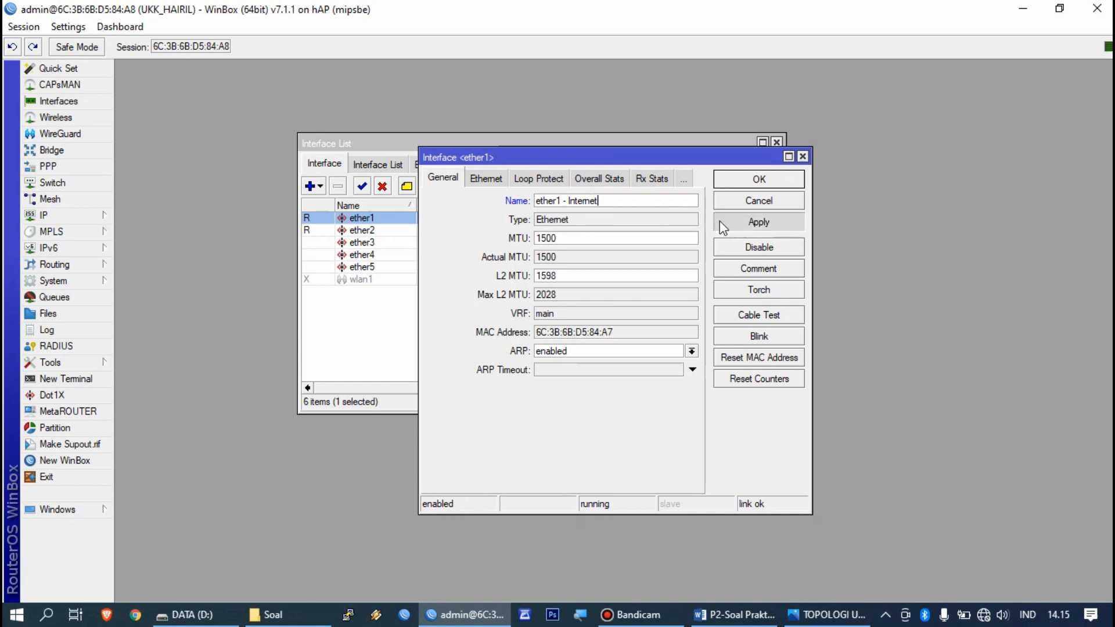
{"action": "left_click", "coordinate": [731, 180]}
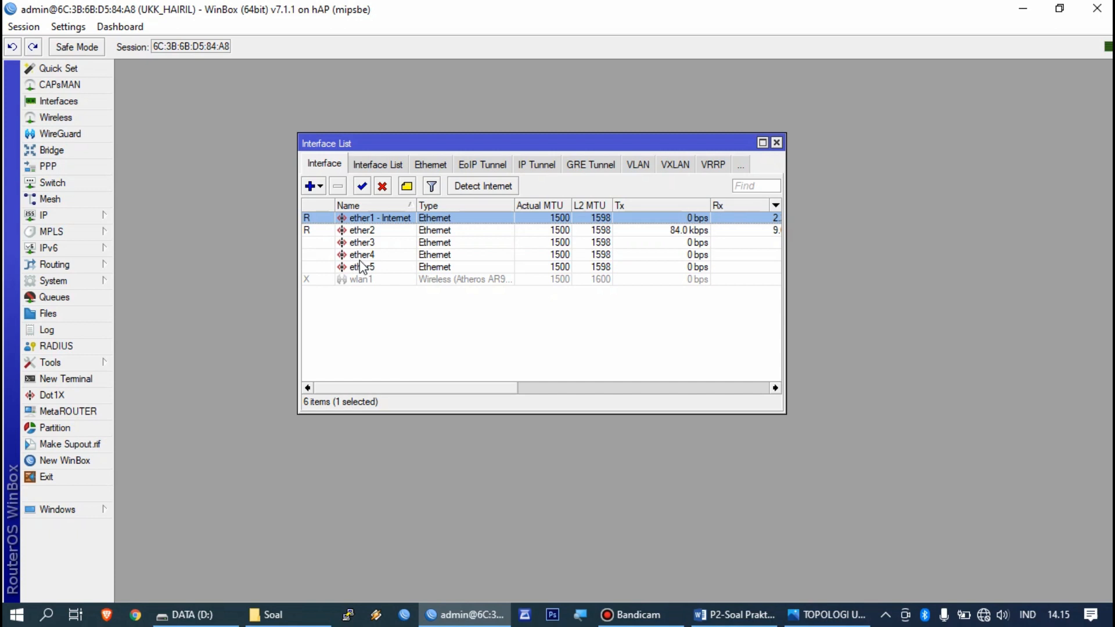
Step: Rename ether2 to 'ether2 - LAB 2'
{"action": "double_click", "coordinate": [390, 233]}
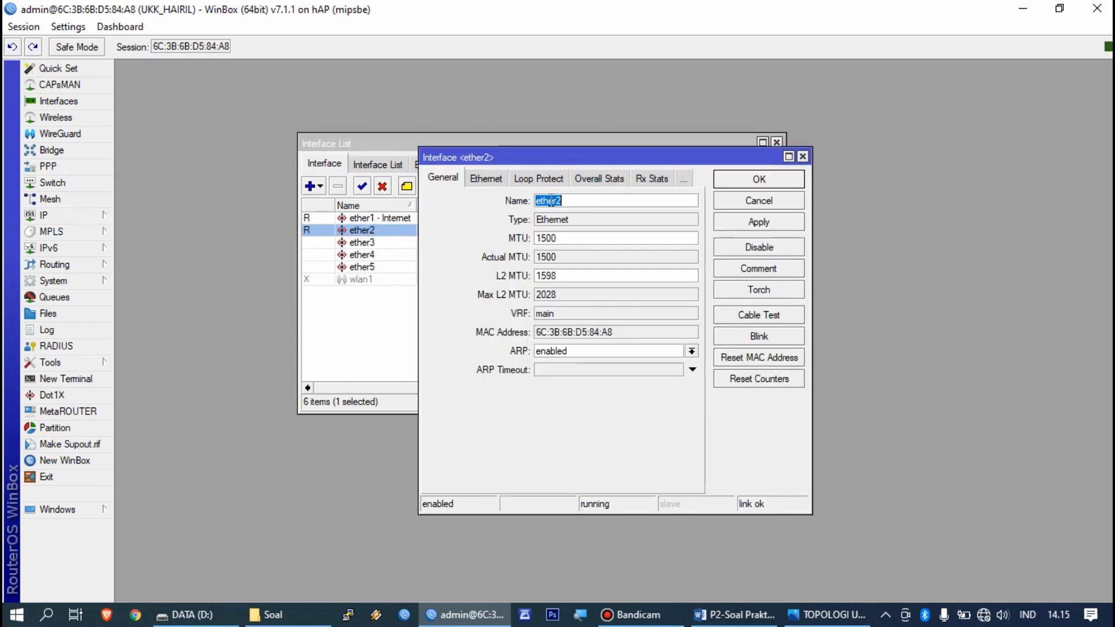
{"action": "left_click", "coordinate": [572, 201]}
{"action": "type", "text": "- LAB 1"}
{"action": "left_click", "coordinate": [747, 222]}
{"action": "left_click", "coordinate": [729, 183]}
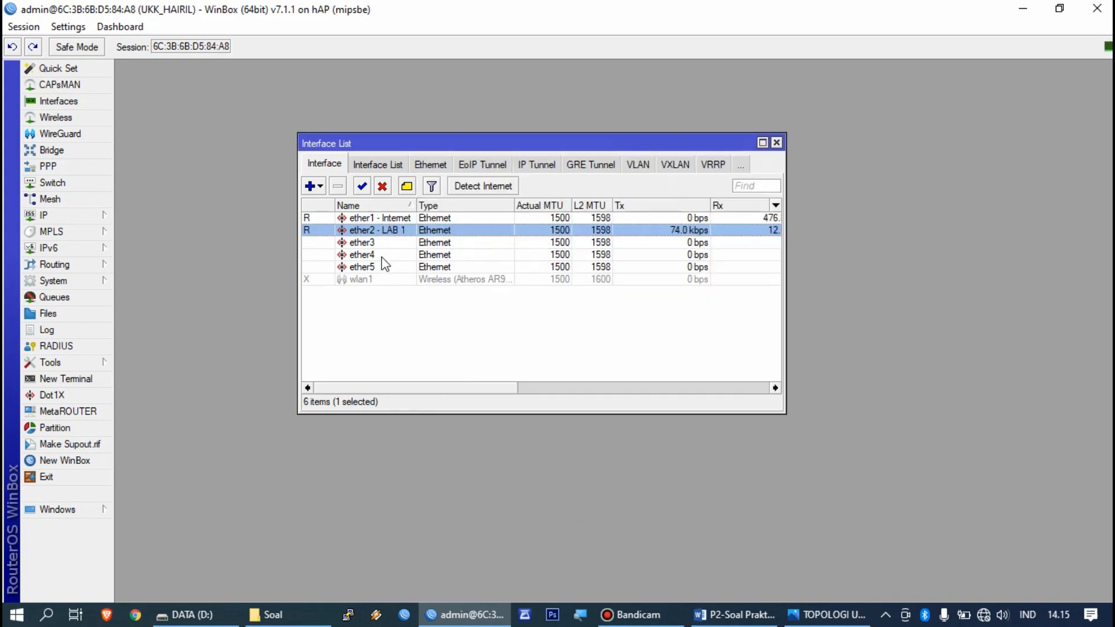
Step: Rename ether3 to 'ether3 - LAB 3' and ether5 to 'ether5 - WiFi'
{"action": "double_click", "coordinate": [384, 242]}
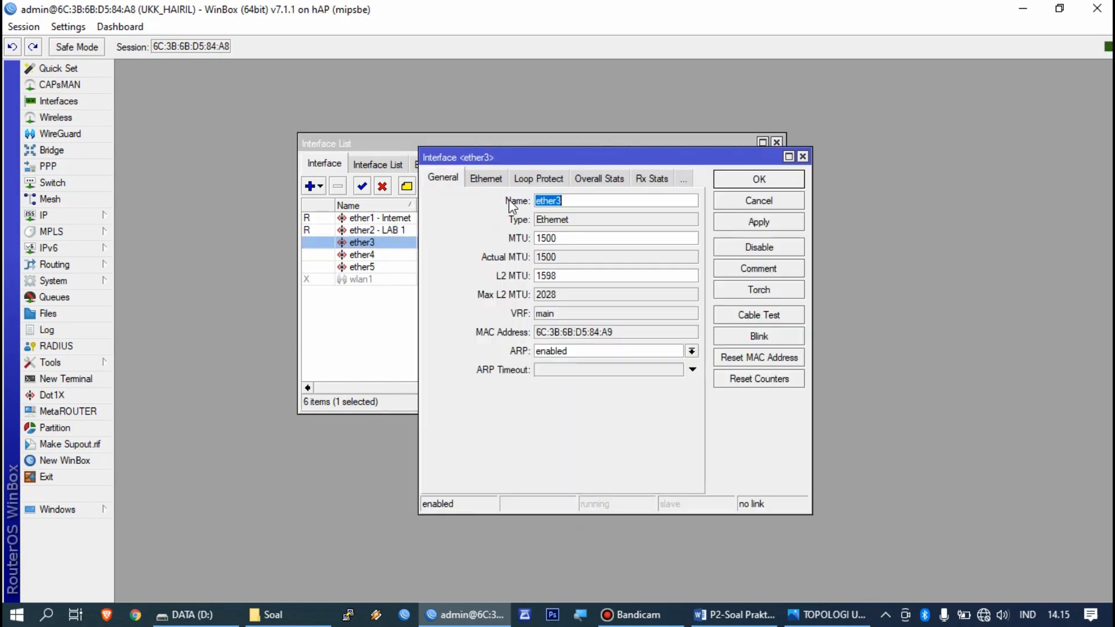
{"action": "left_click", "coordinate": [579, 199]}
{"action": "type", "text": "- LAB 2"}
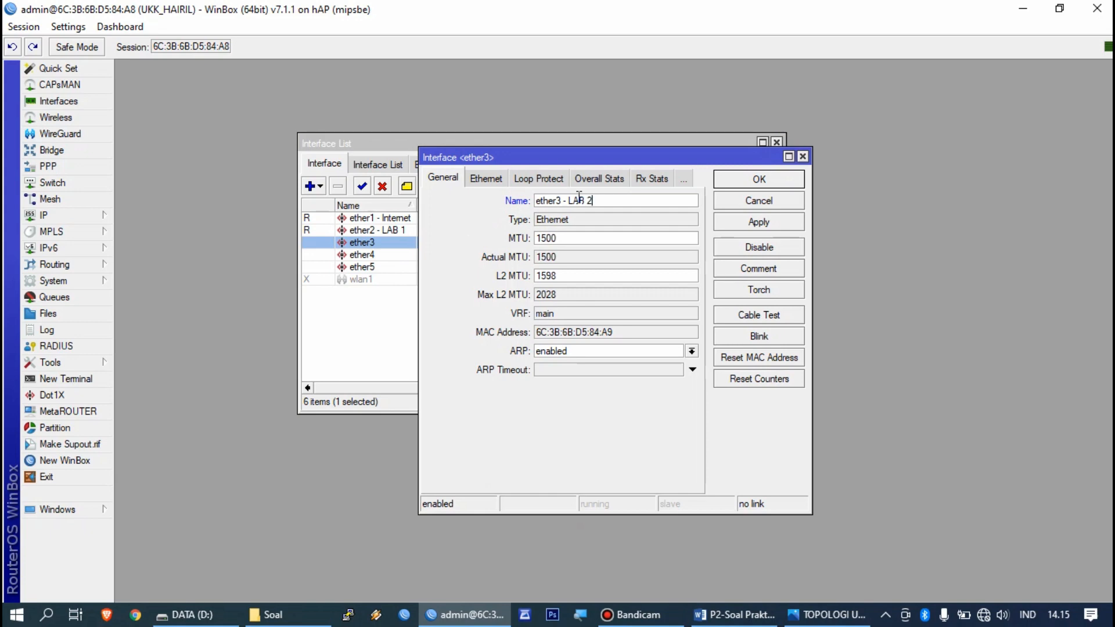
{"action": "left_click", "coordinate": [759, 222]}
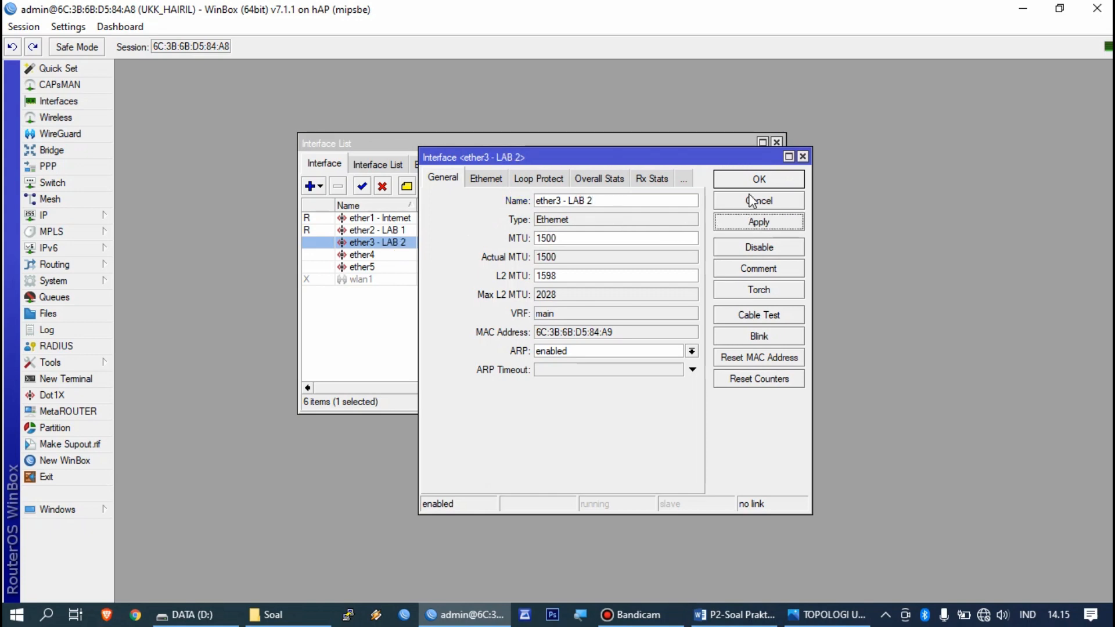
{"action": "double_click", "coordinate": [410, 267]}
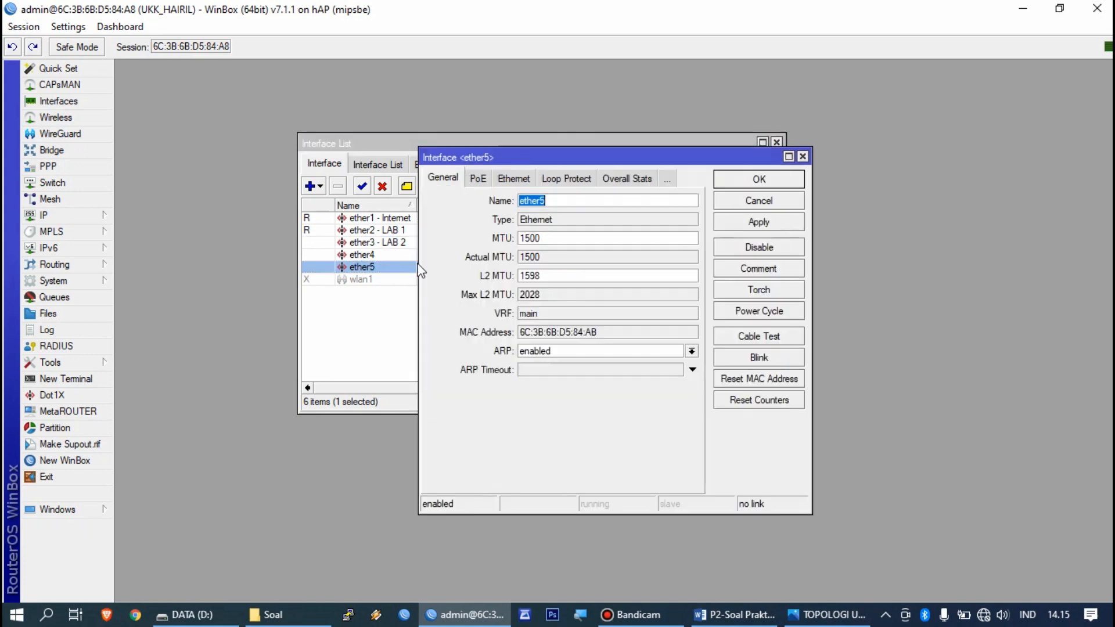
{"action": "left_click", "coordinate": [578, 200]}
{"action": "left_click", "coordinate": [758, 222]}
{"action": "left_click", "coordinate": [760, 185]}
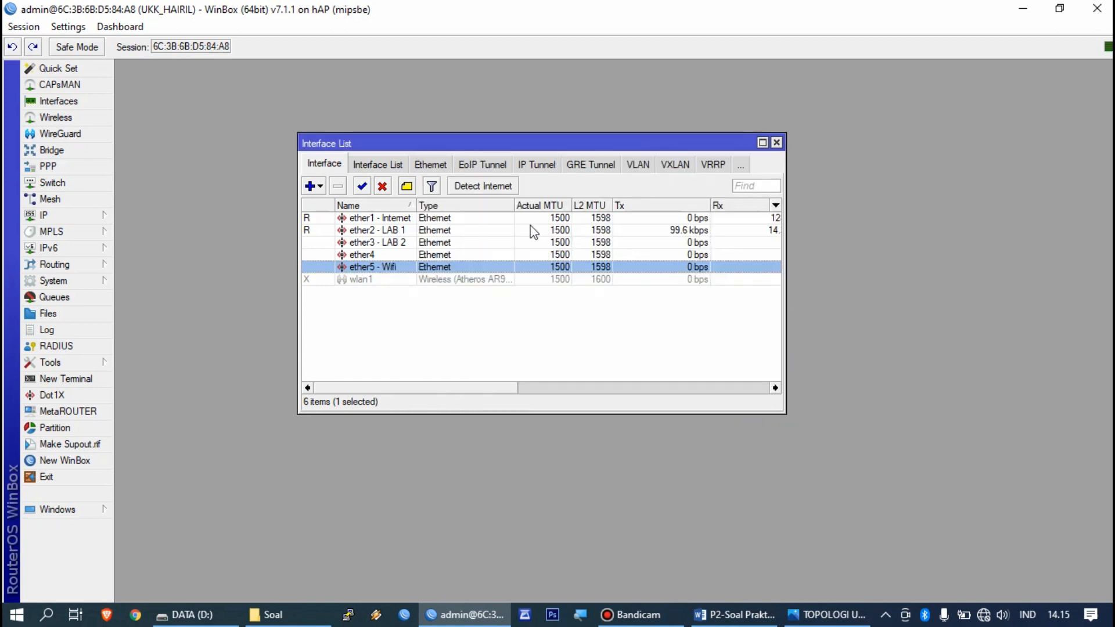
{"action": "left_click", "coordinate": [777, 142]}
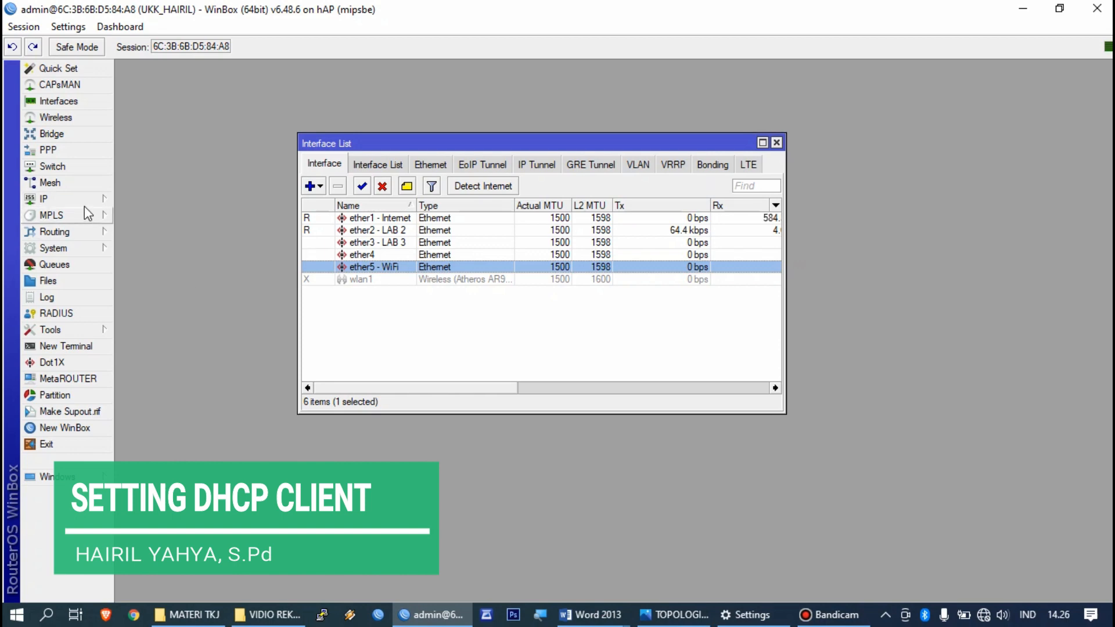
Step: Add a DHCP client on ether1 - Internet, then show the open Word document previews
{"action": "left_click", "coordinate": [85, 204]}
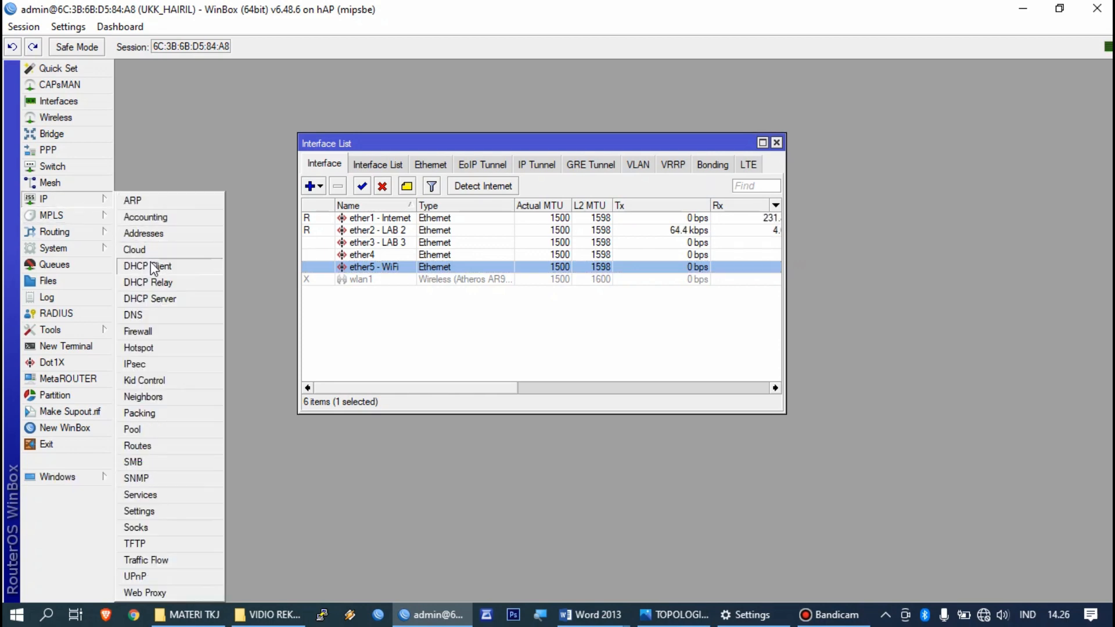
{"action": "left_click", "coordinate": [152, 265]}
{"action": "left_click", "coordinate": [320, 215]}
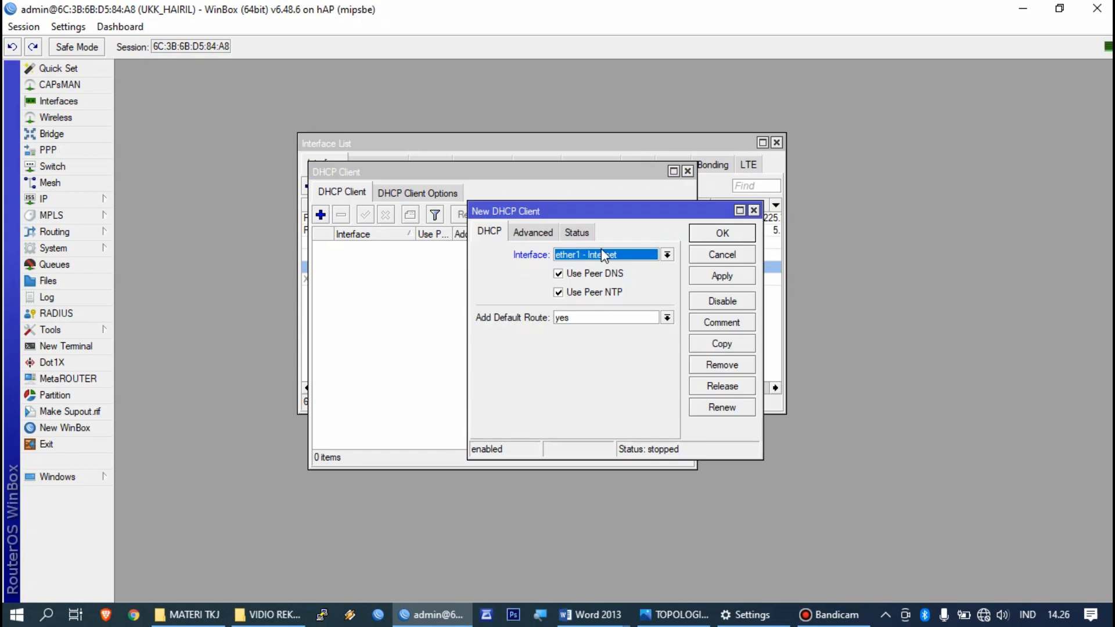
{"action": "left_click", "coordinate": [704, 278]}
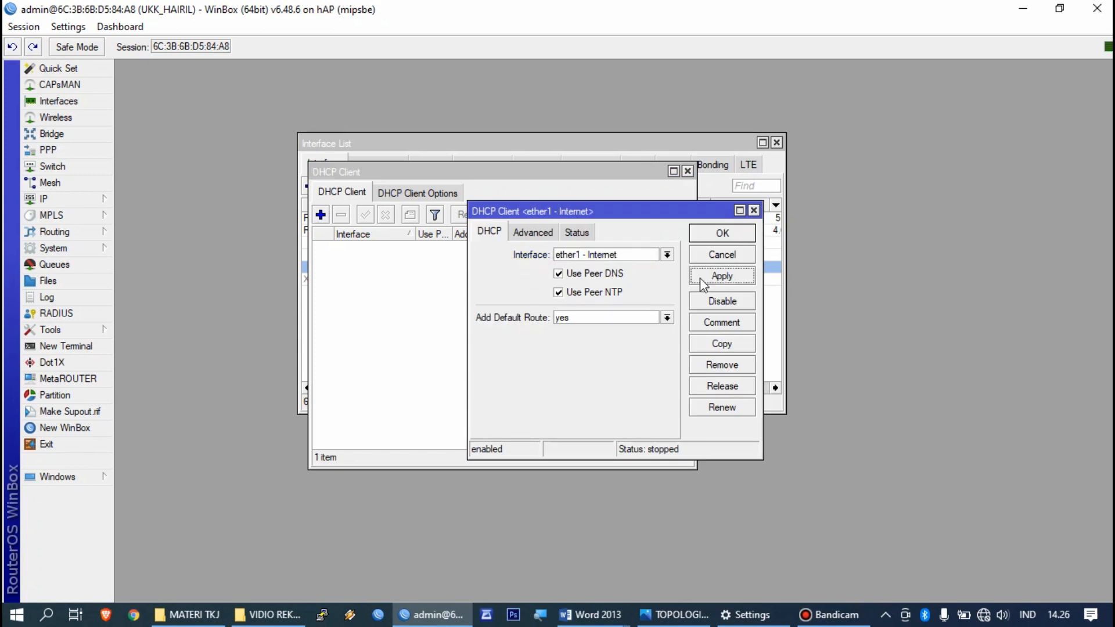
{"action": "left_click", "coordinate": [703, 234]}
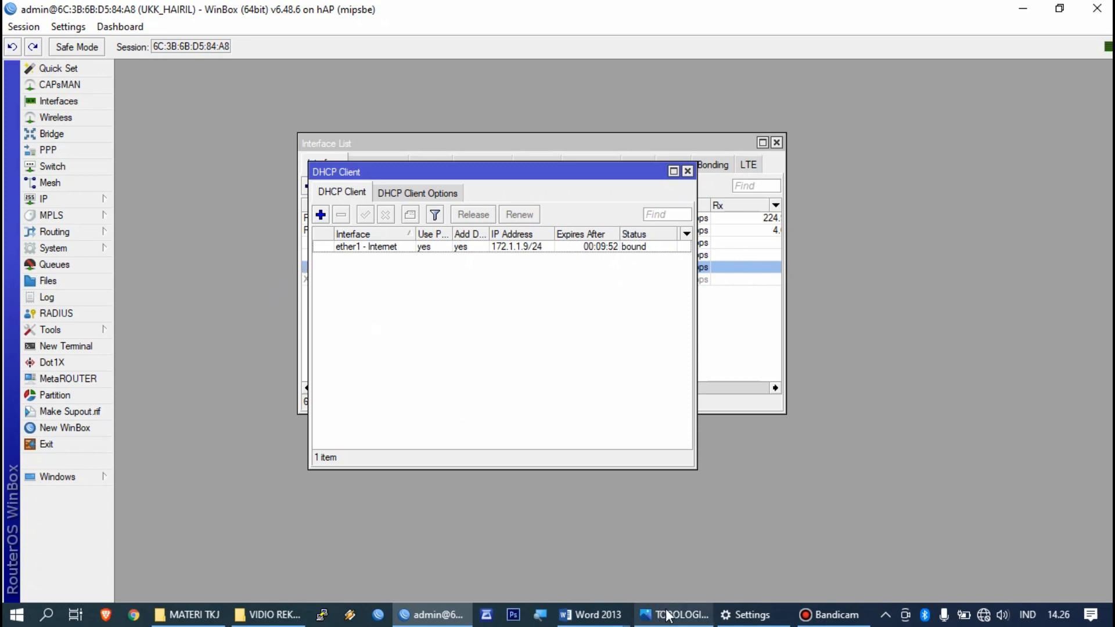
{"action": "left_click", "coordinate": [595, 615]}
{"action": "mouse_move", "coordinate": [641, 580]}
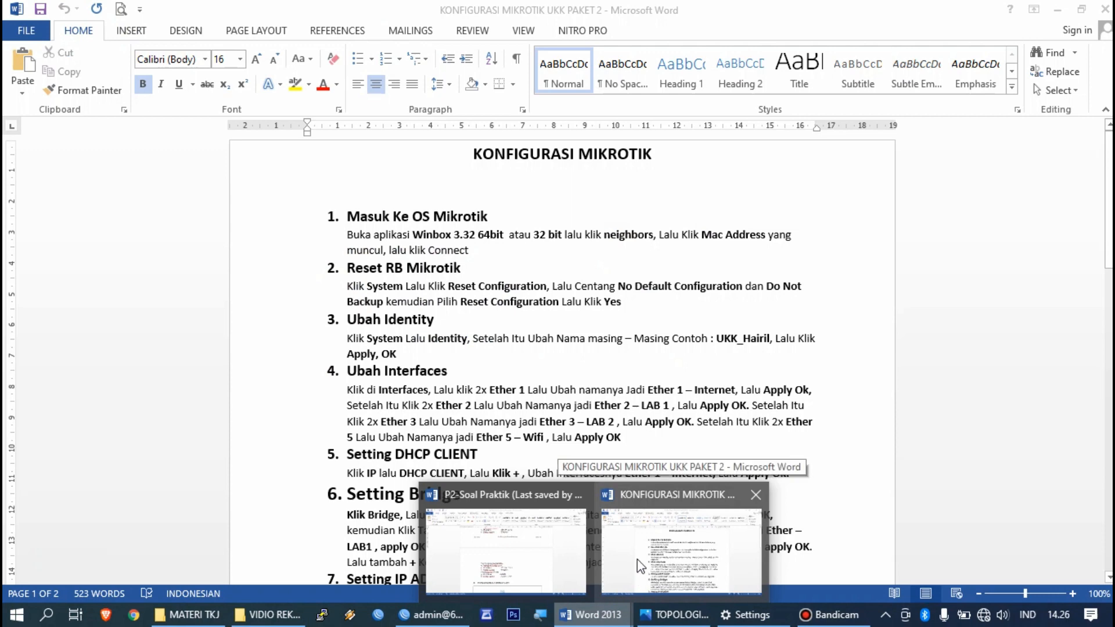
Step: Read the bridge, IP, DNS, NAT and DHCP steps in the KONFIGURASI MIKROTIK guide, then return to WinBox
{"action": "left_click", "coordinate": [657, 521]}
{"action": "scroll", "coordinate": [410, 328], "scroll_direction": "down", "scroll_amount": 4}
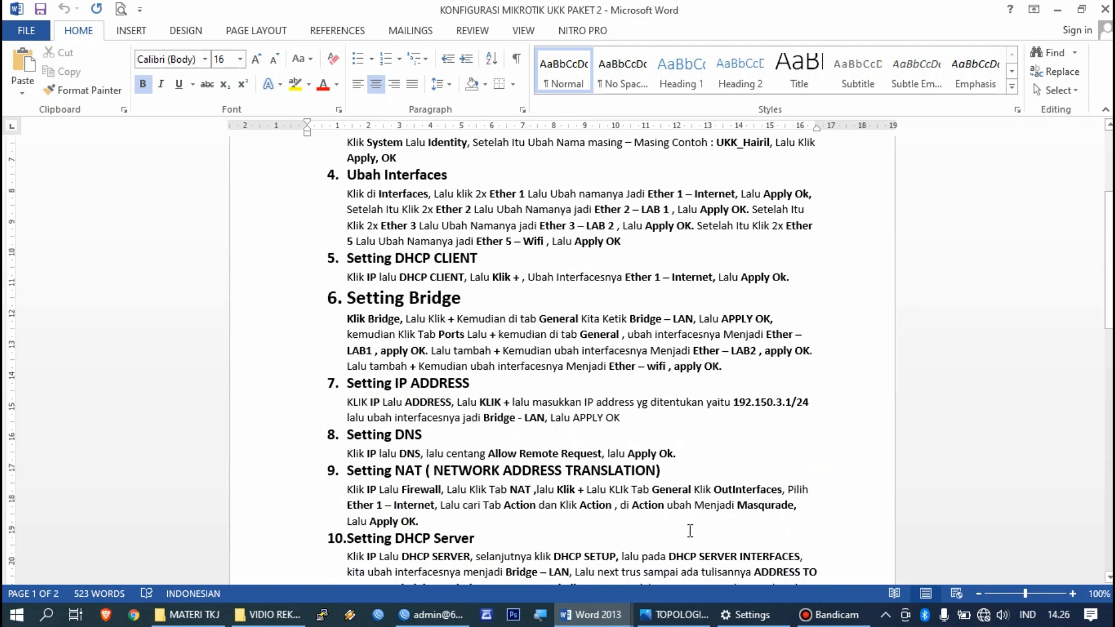
{"action": "left_click", "coordinate": [432, 615]}
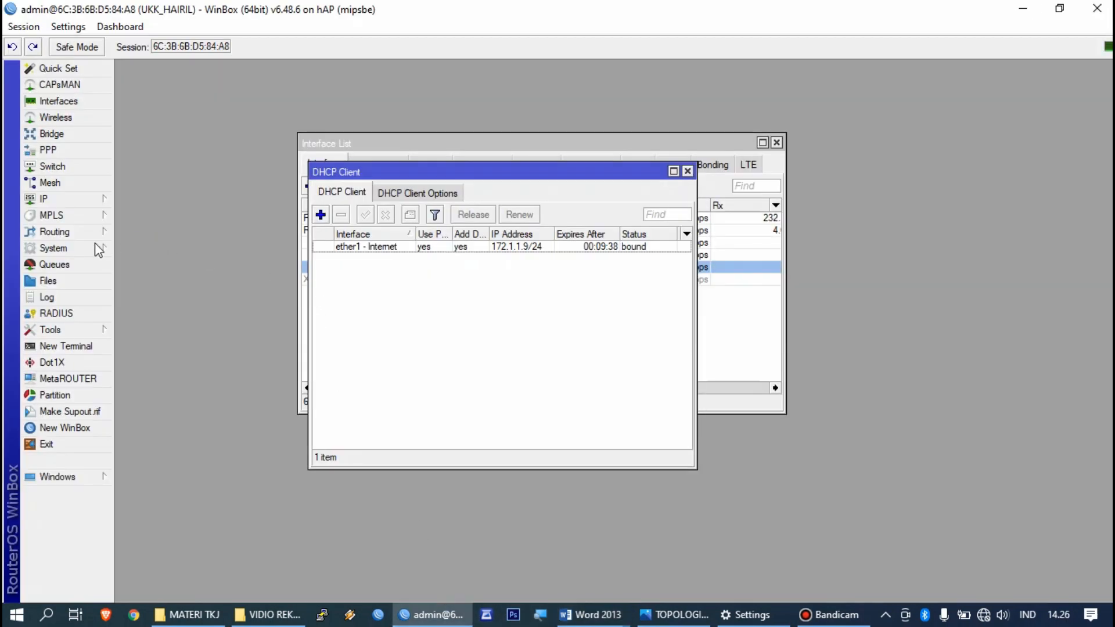
Step: Add a new bridge named 'bridge - LAN' and check it in the interface list
{"action": "left_click", "coordinate": [51, 135]}
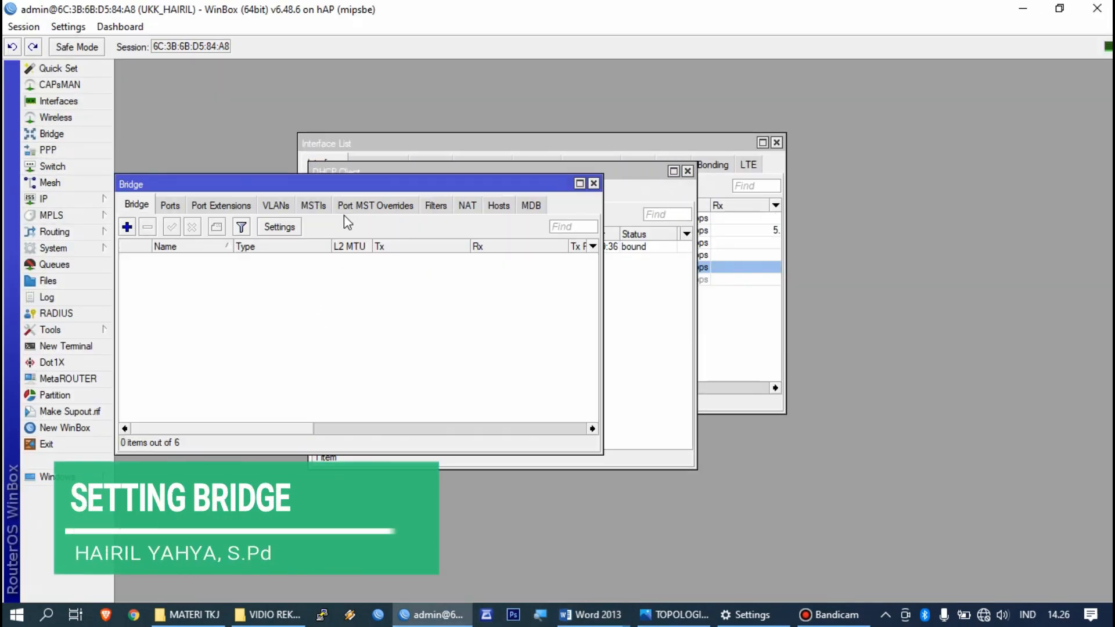
{"action": "left_click_drag", "start_coordinate": [163, 184], "coordinate": [296, 183]}
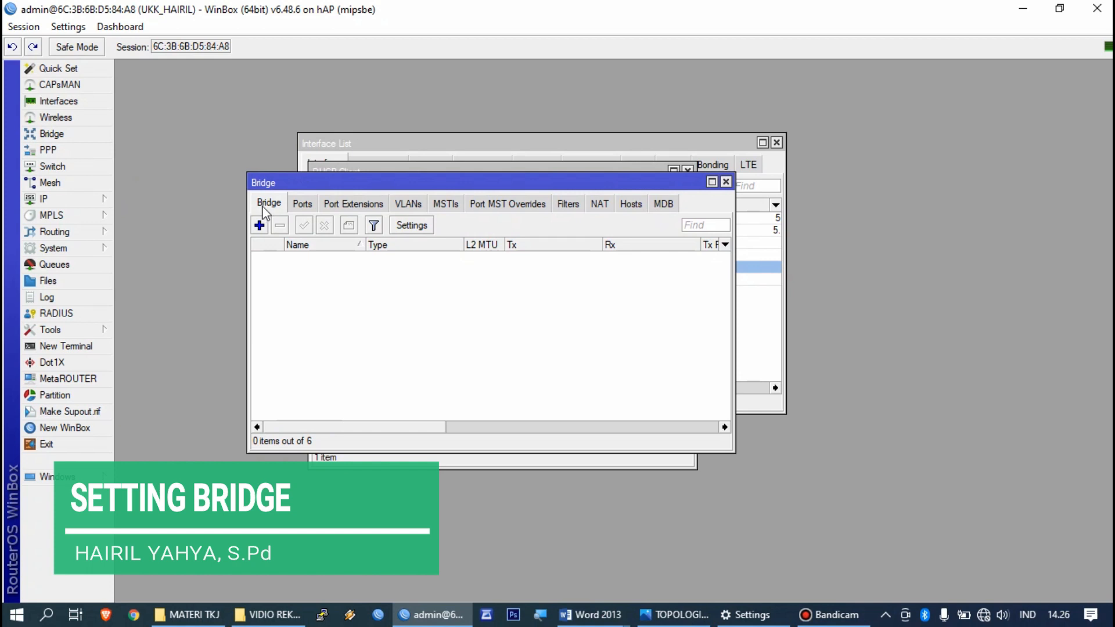
{"action": "left_click", "coordinate": [259, 225]}
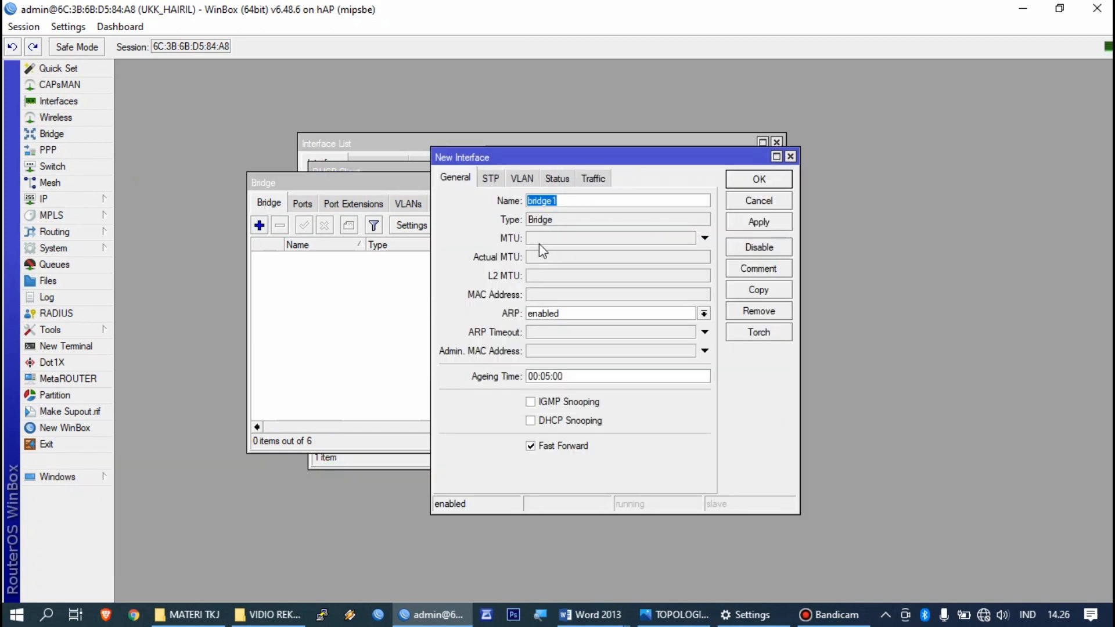
{"action": "left_click", "coordinate": [559, 200]}
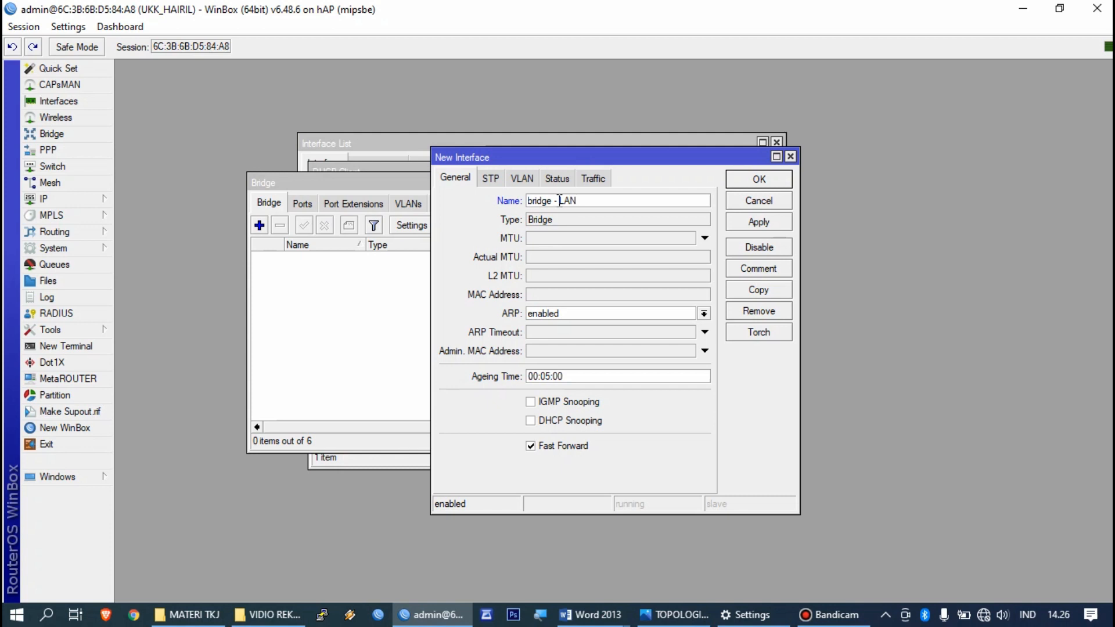
{"action": "left_click", "coordinate": [732, 225]}
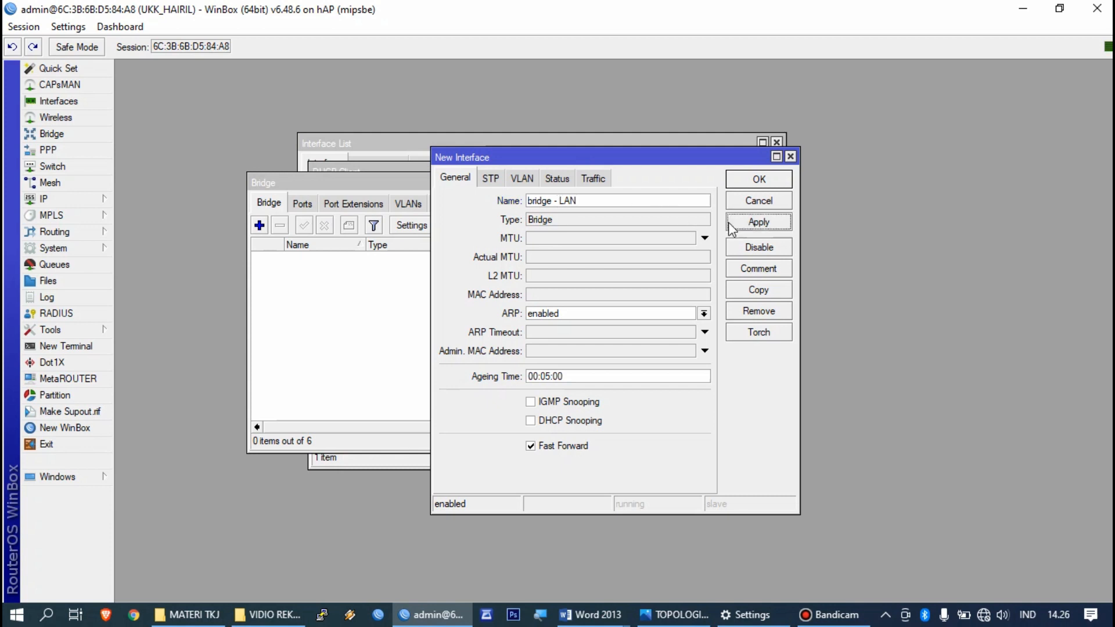
{"action": "left_click", "coordinate": [739, 184]}
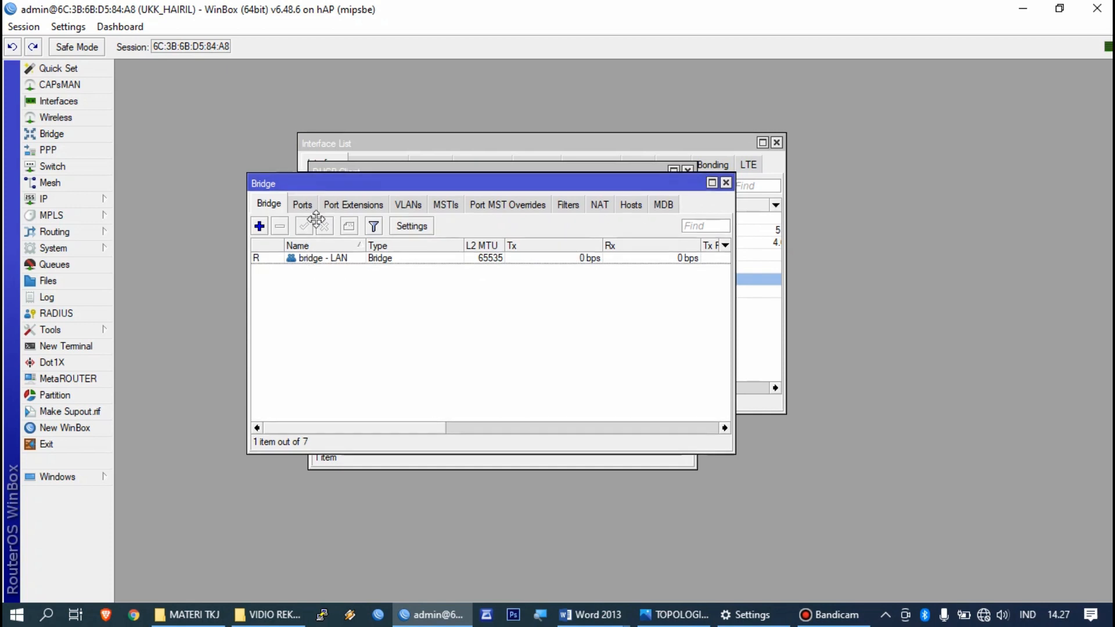
{"action": "left_click_drag", "start_coordinate": [307, 184], "coordinate": [319, 275]}
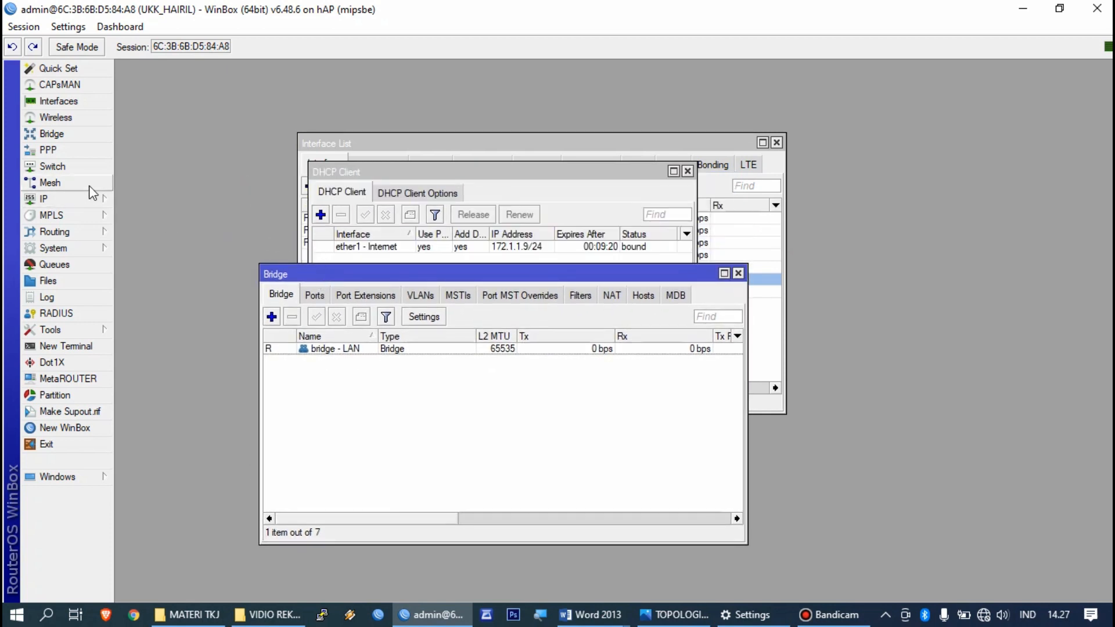
{"action": "left_click", "coordinate": [58, 101]}
Step: Add ether2 - LAB 2 as a port of bridge - LAN
{"action": "left_click_drag", "start_coordinate": [353, 156], "coordinate": [637, 223]}
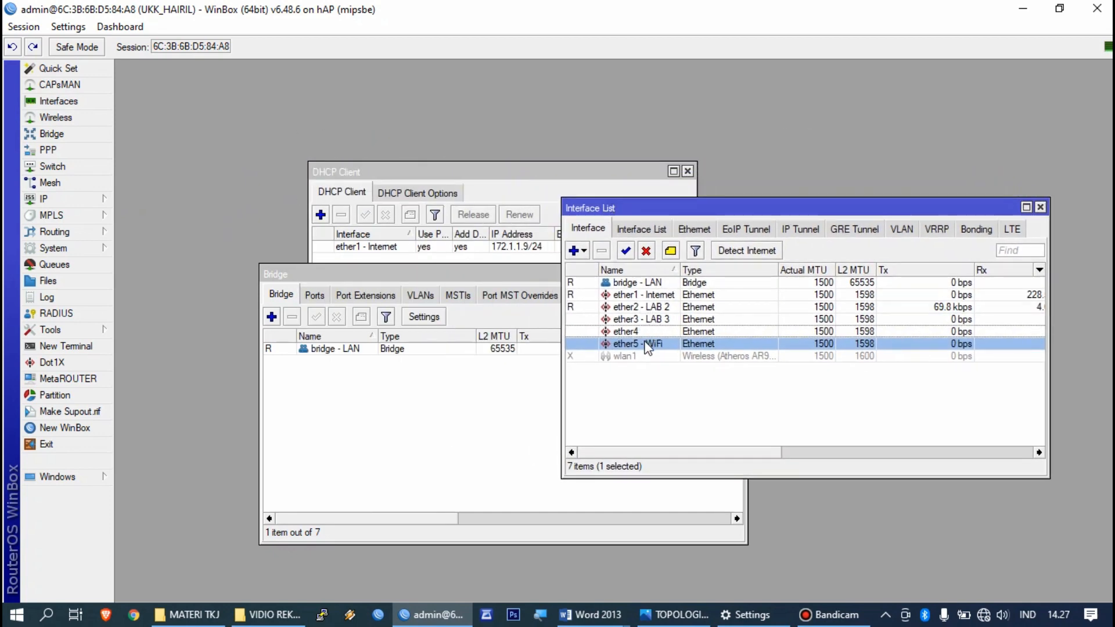
{"action": "left_click", "coordinate": [315, 296]}
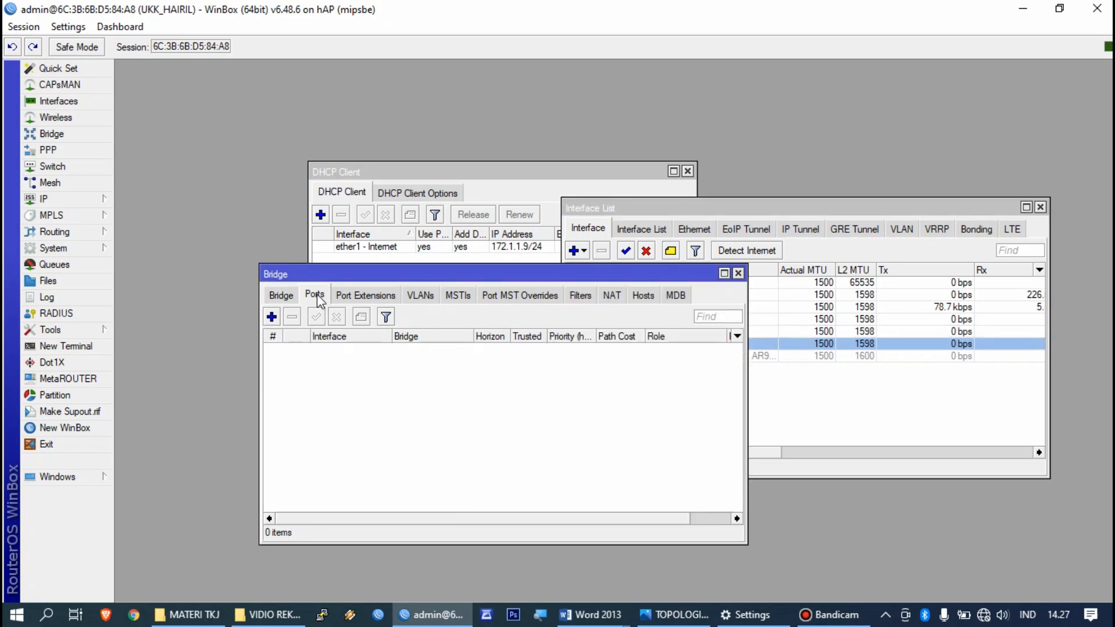
{"action": "left_click", "coordinate": [271, 321]}
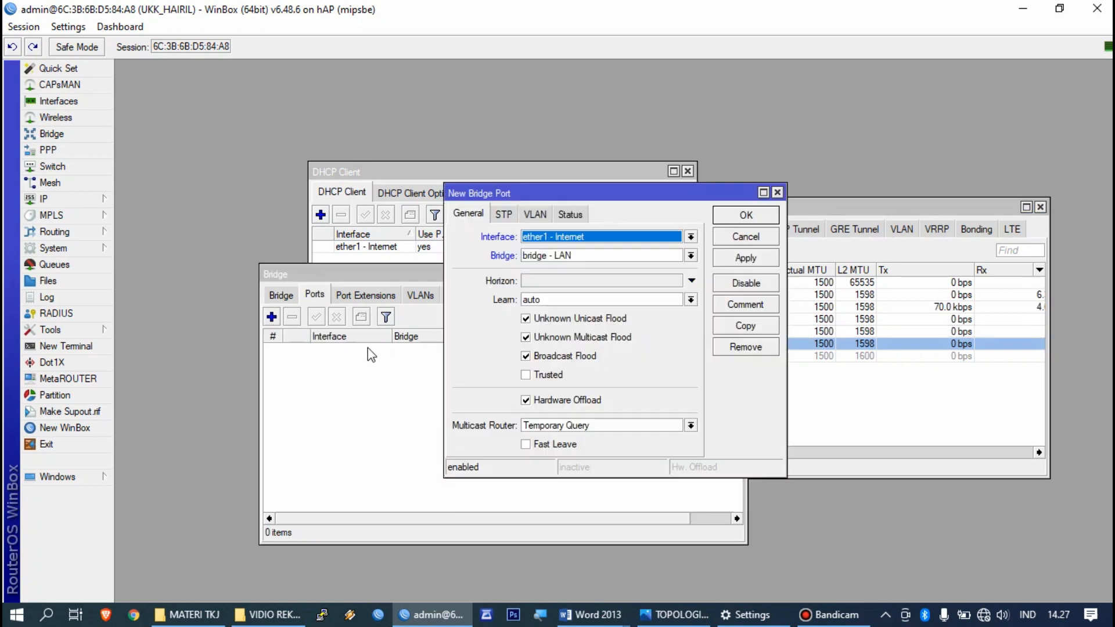
{"action": "left_click", "coordinate": [529, 236]}
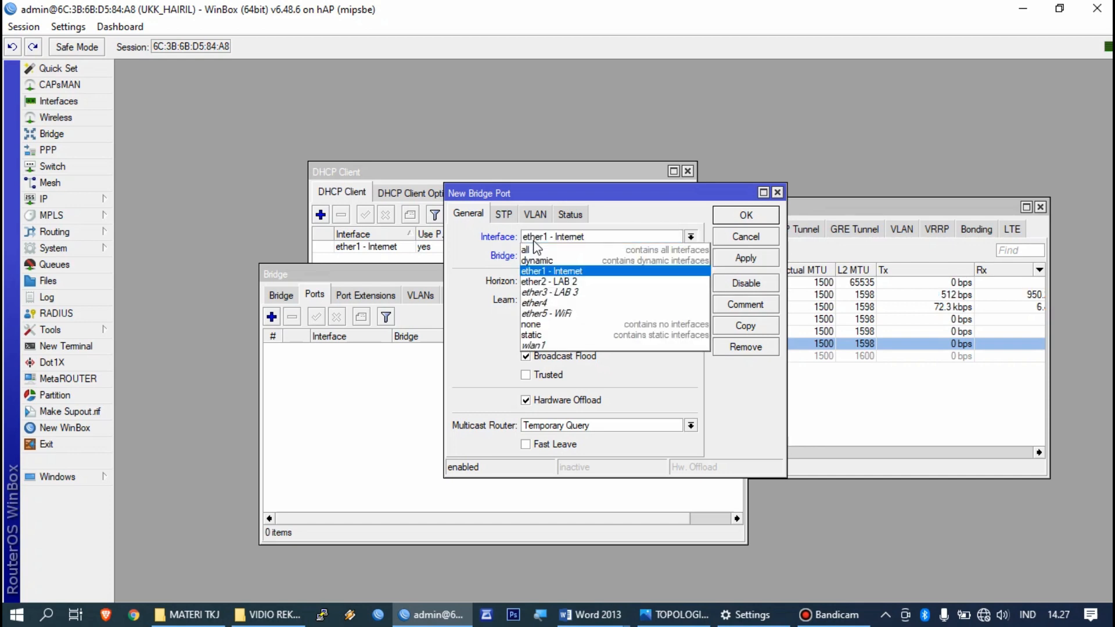
{"action": "left_click", "coordinate": [535, 282]}
{"action": "left_click", "coordinate": [745, 259]}
{"action": "left_click", "coordinate": [743, 217]}
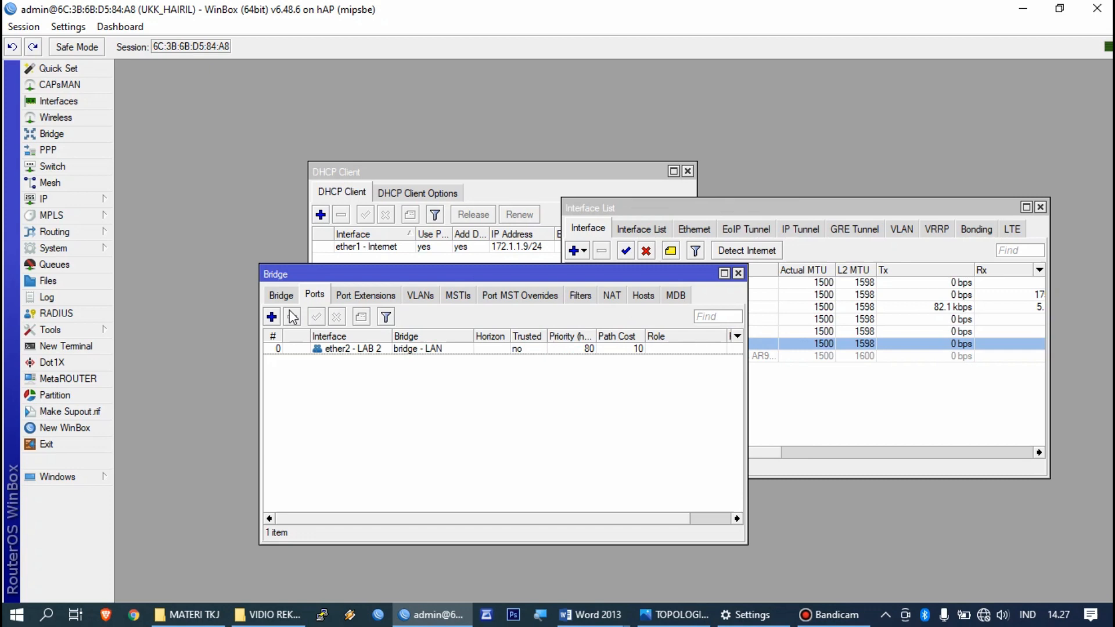
{"action": "left_click", "coordinate": [272, 316]}
{"action": "left_click", "coordinate": [555, 237]}
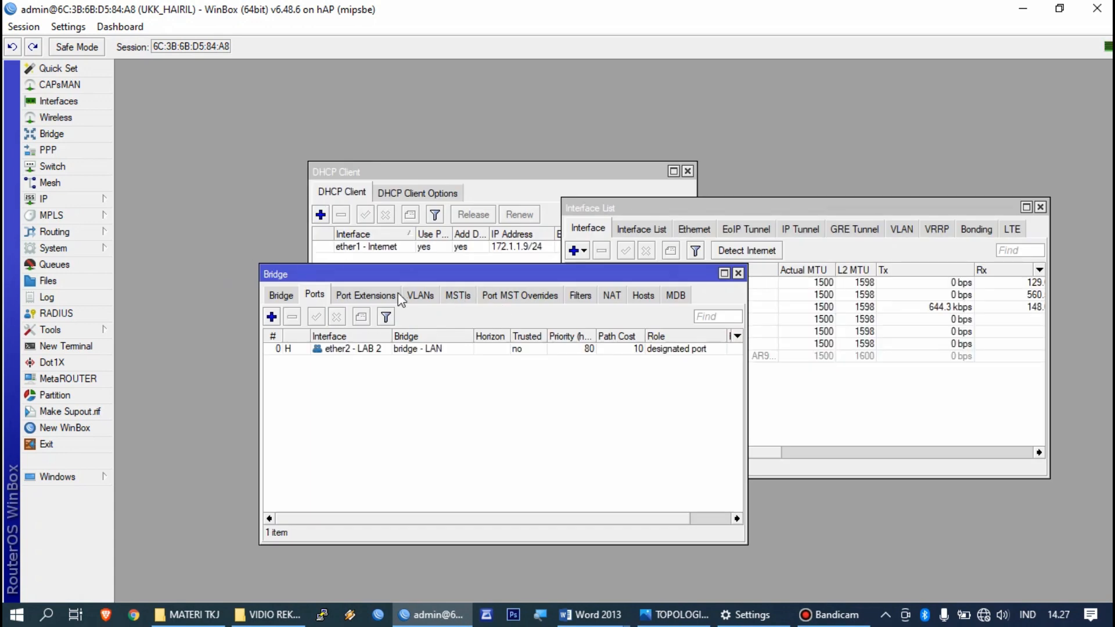
Step: Add ether3 - LAB 3 and ether5 - WiFi as bridge - LAN ports
{"action": "left_click", "coordinate": [271, 317]}
{"action": "left_click", "coordinate": [565, 238]}
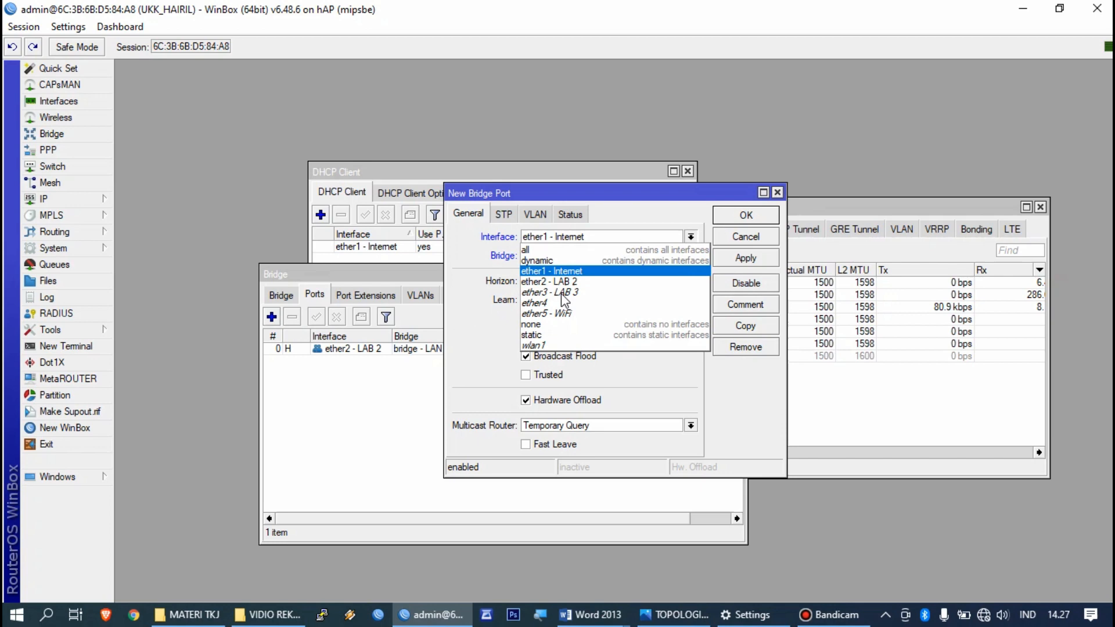
{"action": "left_click", "coordinate": [575, 269]}
{"action": "left_click", "coordinate": [746, 257]}
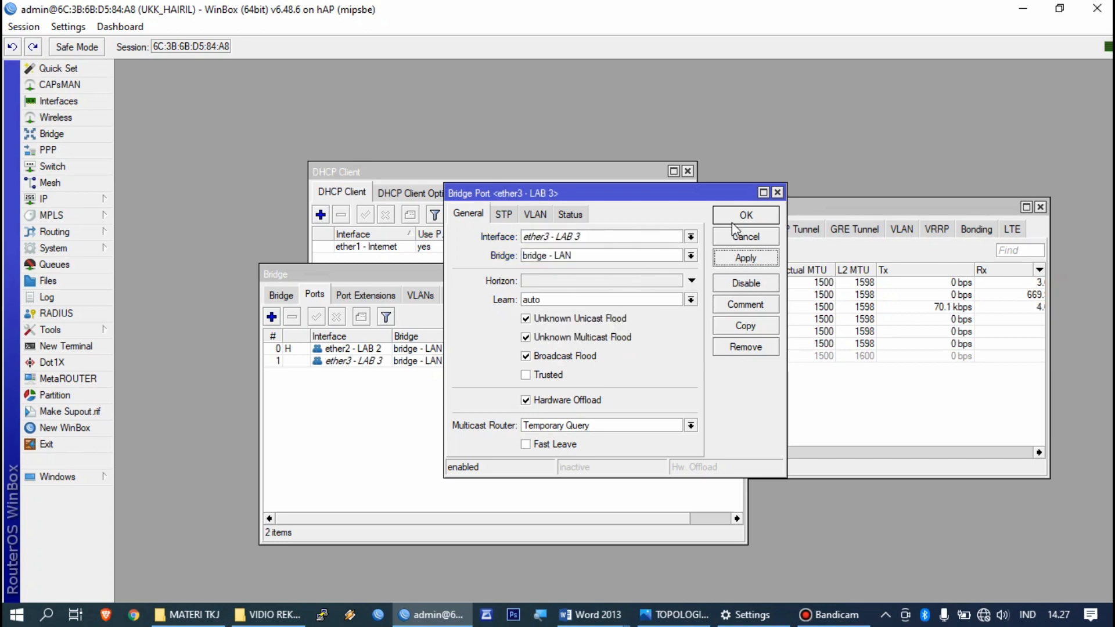
{"action": "left_click", "coordinate": [746, 215]}
{"action": "left_click", "coordinate": [271, 317]}
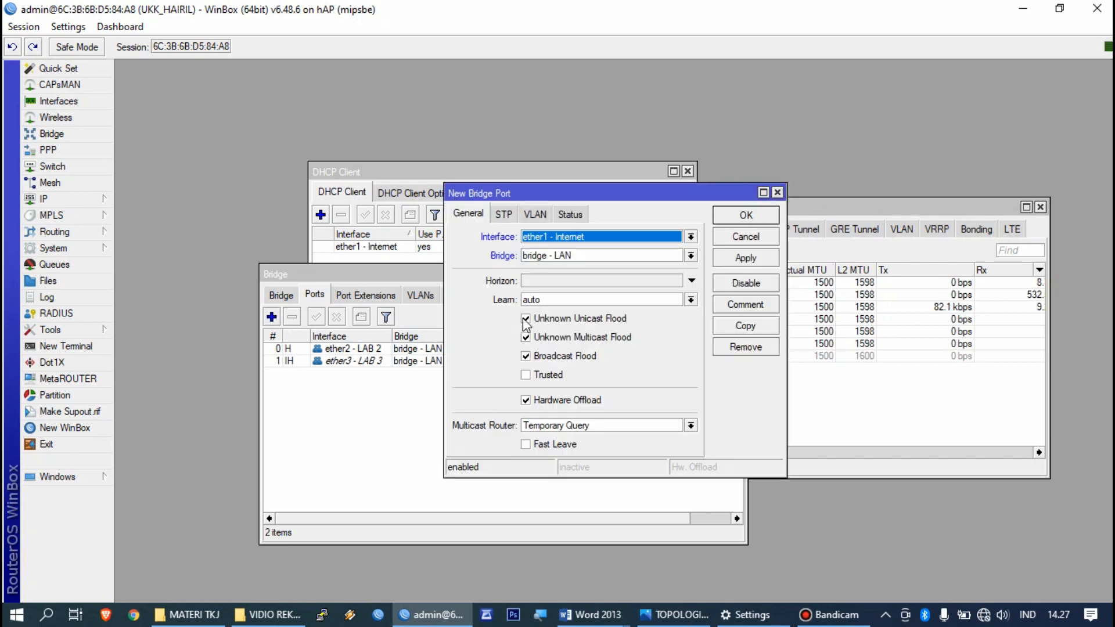
{"action": "left_click", "coordinate": [600, 241]}
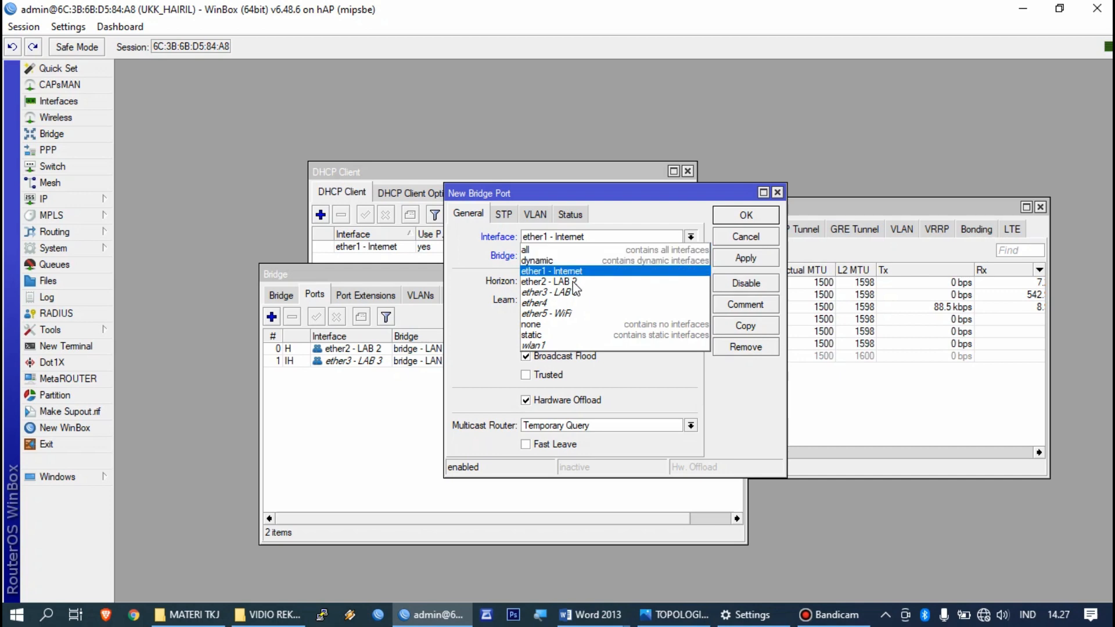
{"action": "left_click", "coordinate": [569, 323]}
{"action": "left_click", "coordinate": [732, 262]}
{"action": "left_click", "coordinate": [746, 215]}
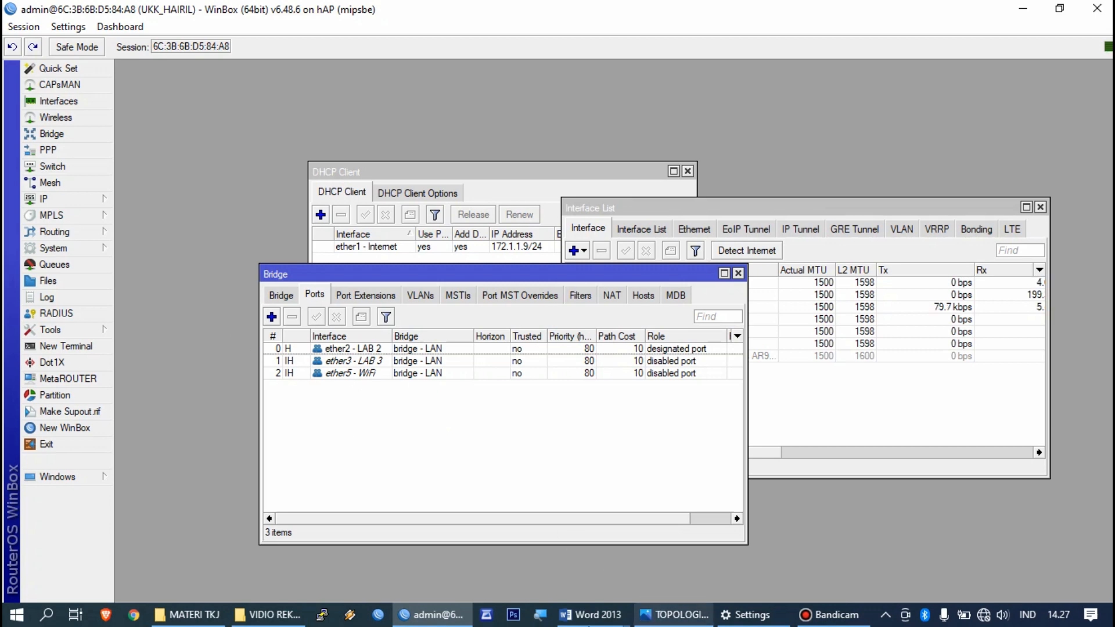
Step: Bring the KONFIGURASI MIKROTIK guide to the front and scroll through it
{"action": "mouse_move", "coordinate": [592, 614]}
{"action": "left_click", "coordinate": [638, 511]}
{"action": "scroll", "coordinate": [549, 442], "scroll_direction": "down", "scroll_amount": 2}
{"action": "scroll", "coordinate": [549, 441], "scroll_direction": "down", "scroll_amount": 4}
{"action": "scroll", "coordinate": [479, 298], "scroll_direction": "up", "scroll_amount": 2}
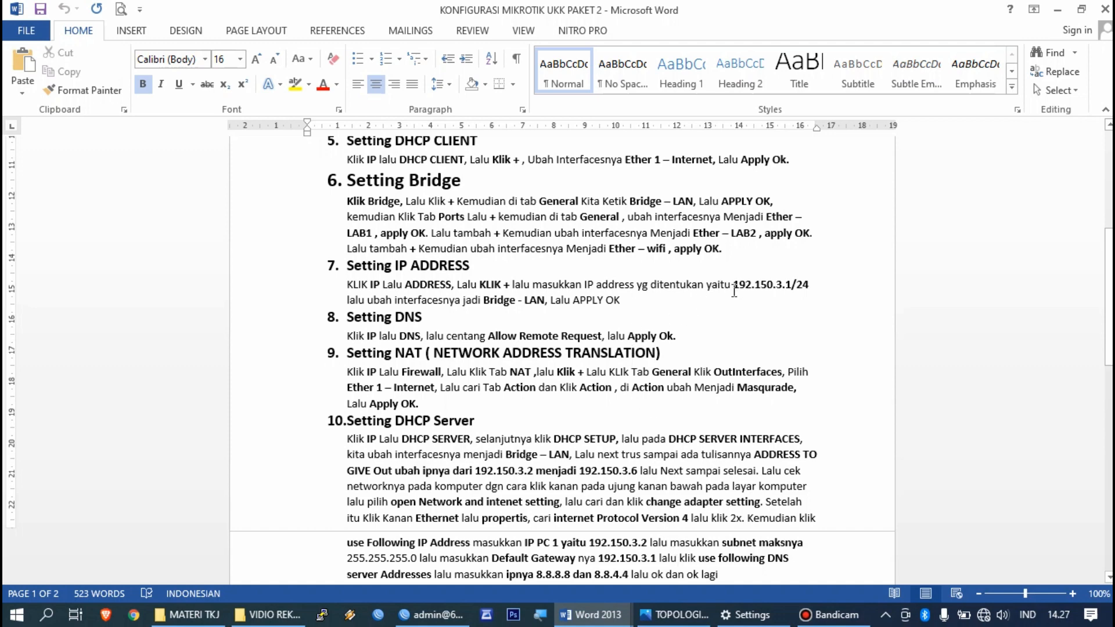
Step: Check the gateway 192.150.3.1 in the P2-Soal Praktik task sheet, then return to WinBox
{"action": "mouse_move", "coordinate": [592, 614]}
{"action": "left_click", "coordinate": [530, 544]}
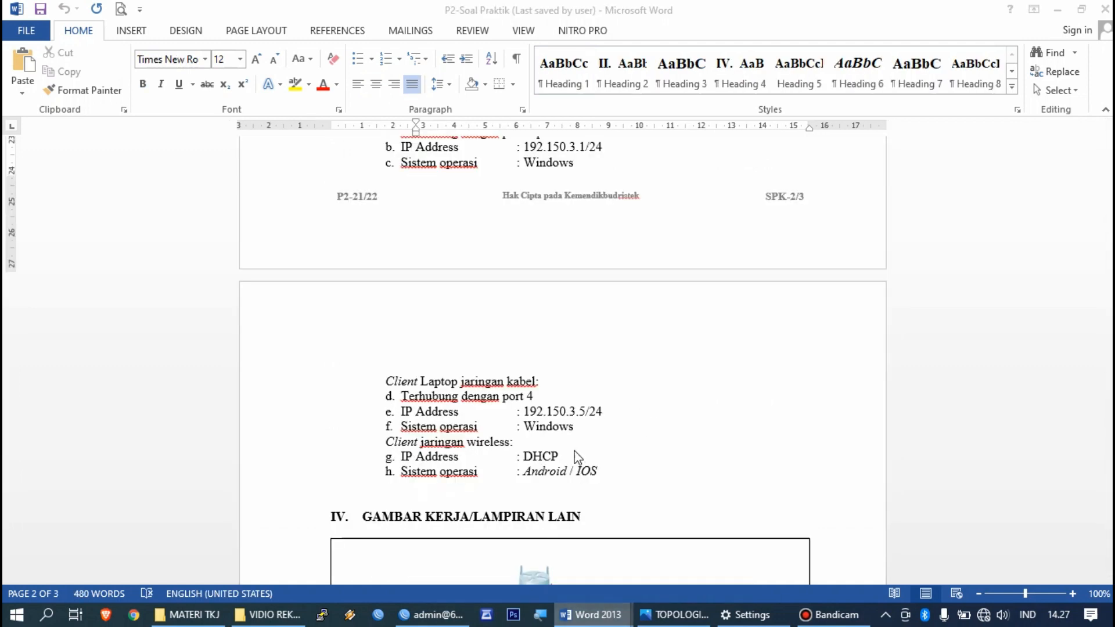
{"action": "scroll", "coordinate": [587, 382], "scroll_direction": "up", "scroll_amount": 8}
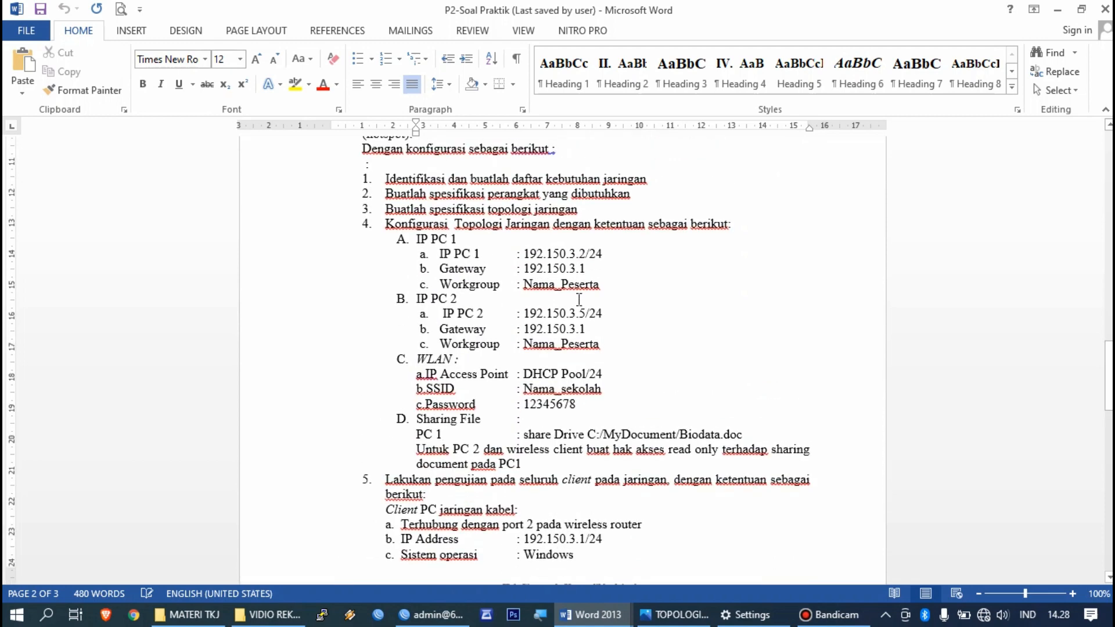
{"action": "left_click_drag", "start_coordinate": [564, 268], "coordinate": [525, 274]}
{"action": "left_click", "coordinate": [597, 298]}
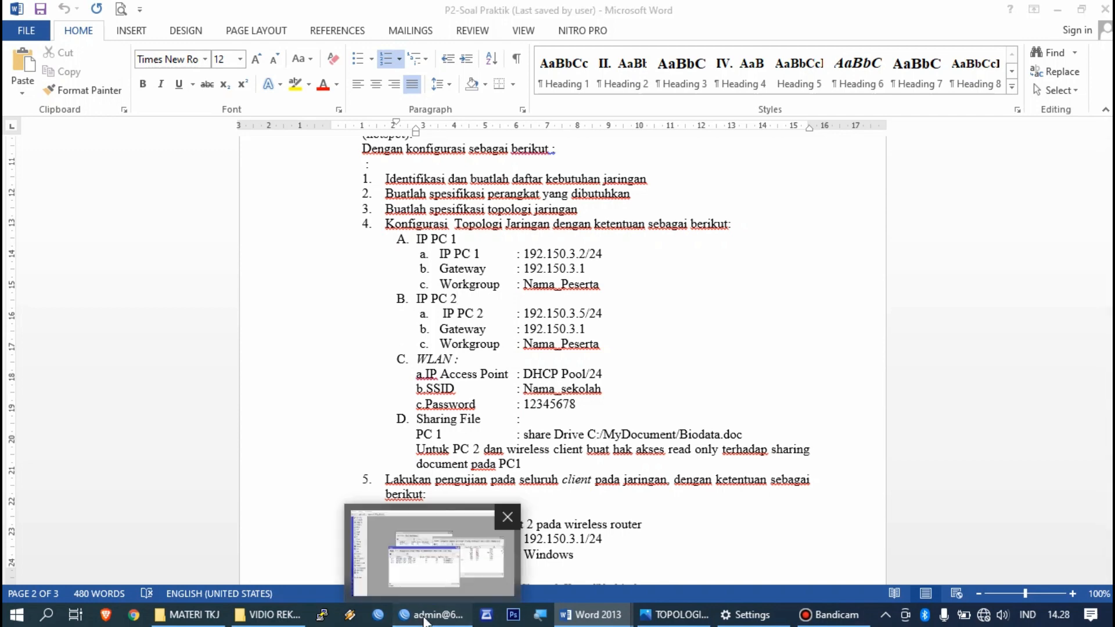
{"action": "left_click", "coordinate": [427, 617]}
Step: Add IP address 192.150.3.1/24 on interface bridge - LAN and apply it
{"action": "left_click", "coordinate": [74, 201]}
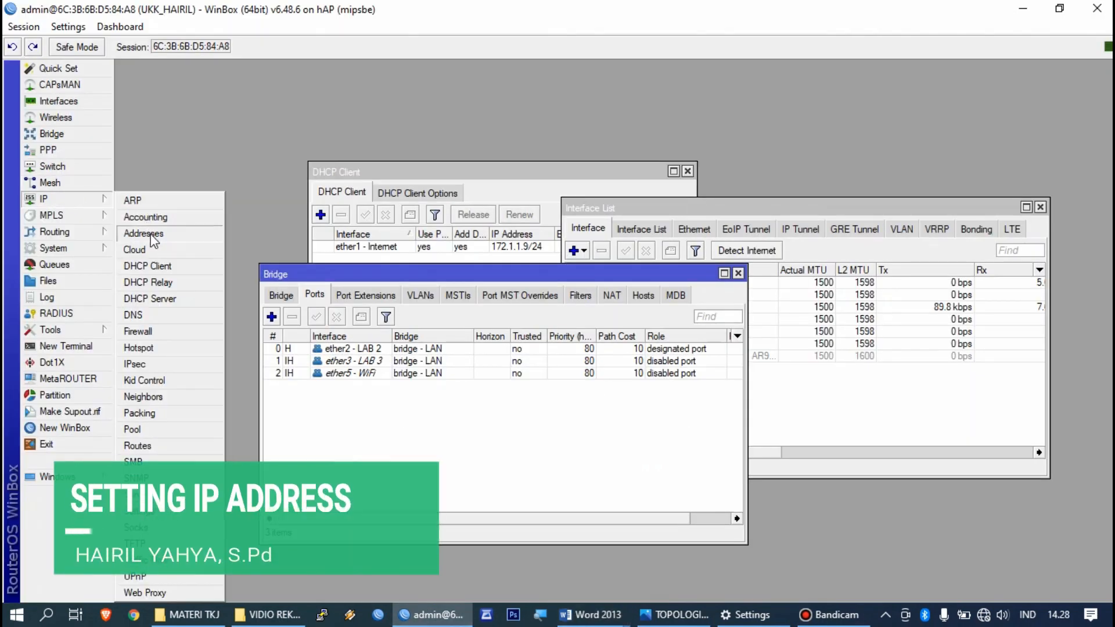
{"action": "left_click", "coordinate": [150, 233]}
{"action": "left_click", "coordinate": [491, 218]}
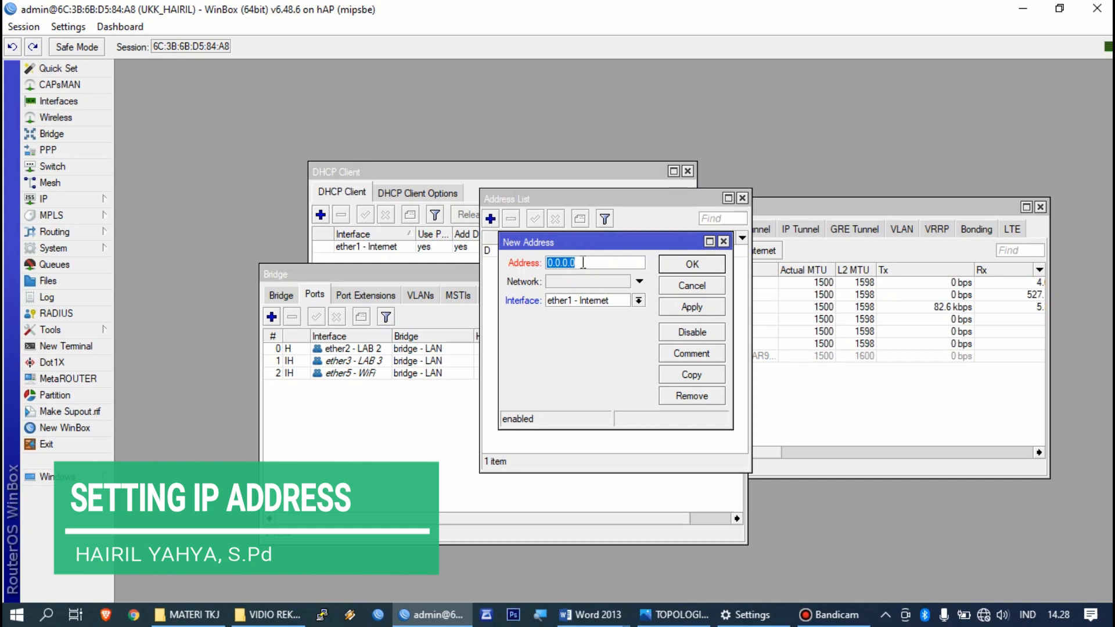
{"action": "key", "text": "BackSpace"}
{"action": "type", "text": "192.150"}
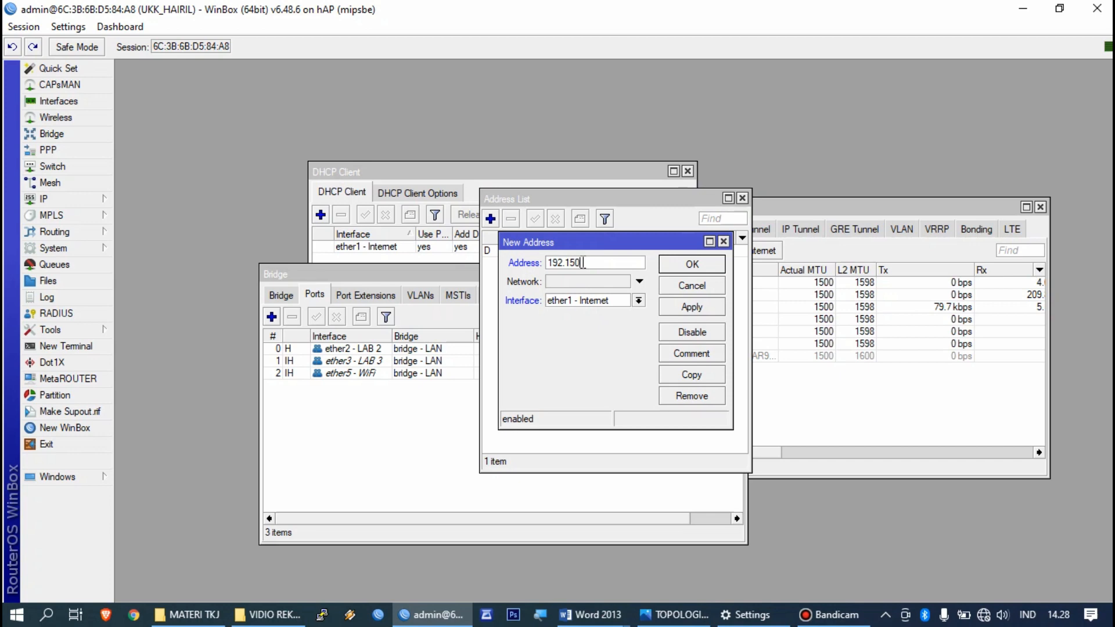
{"action": "type", "text": ".3.1/2"}
{"action": "left_click", "coordinate": [589, 300]}
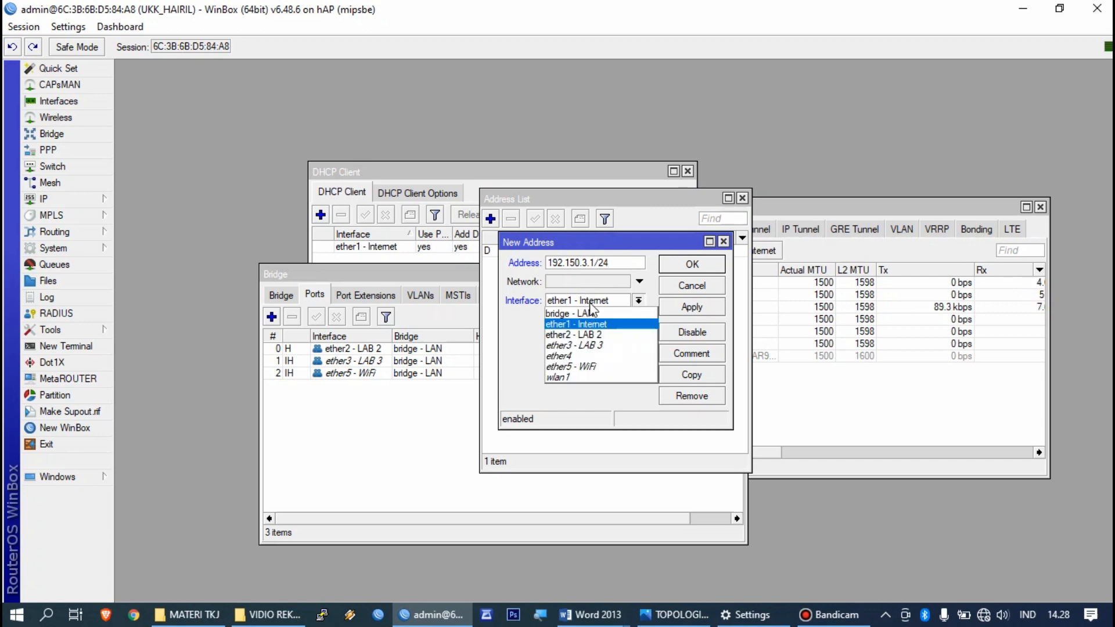
{"action": "left_click", "coordinate": [591, 312]}
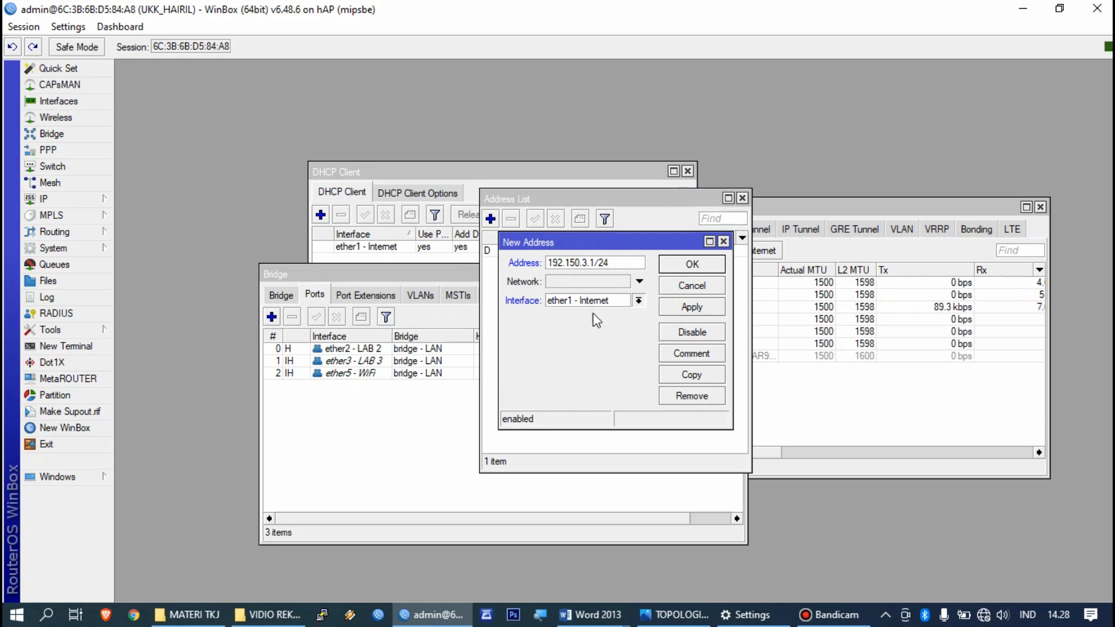
{"action": "left_click", "coordinate": [681, 310]}
Step: Cancel the failed reconnect and log in to the discovered RB951Ui-2nD router as admin
{"action": "left_click", "coordinate": [685, 272]}
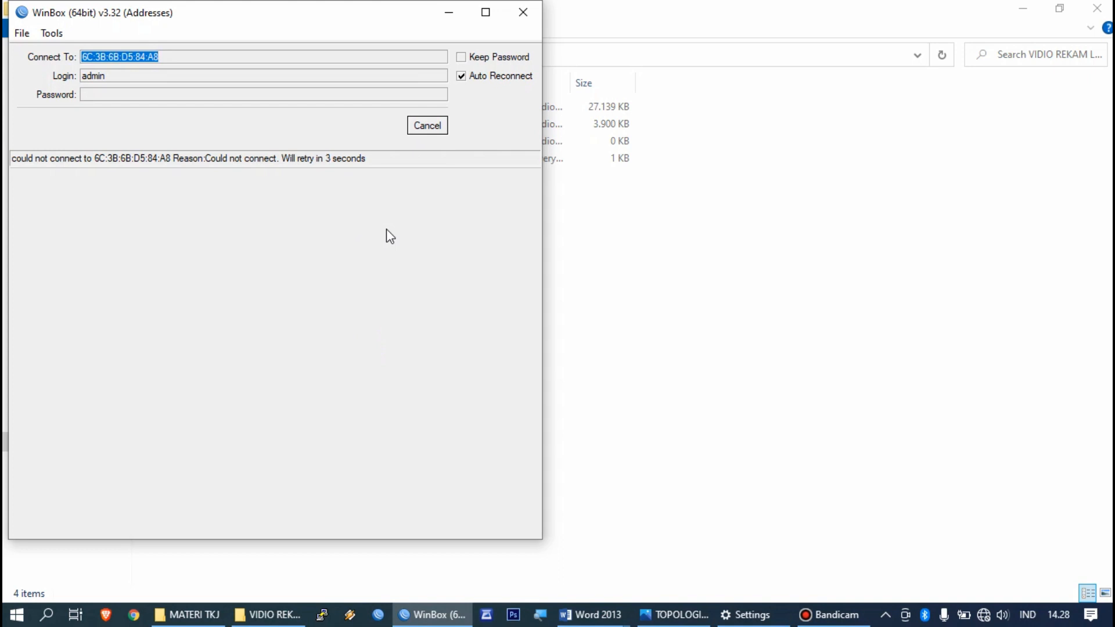
{"action": "left_click", "coordinate": [428, 126]}
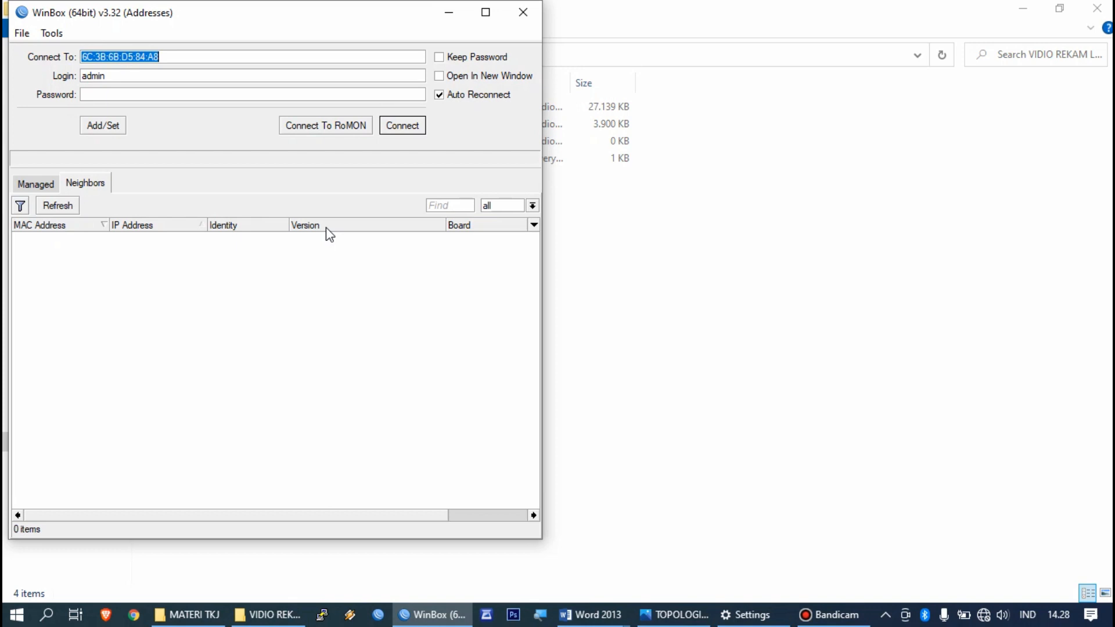
{"action": "left_click", "coordinate": [72, 242]}
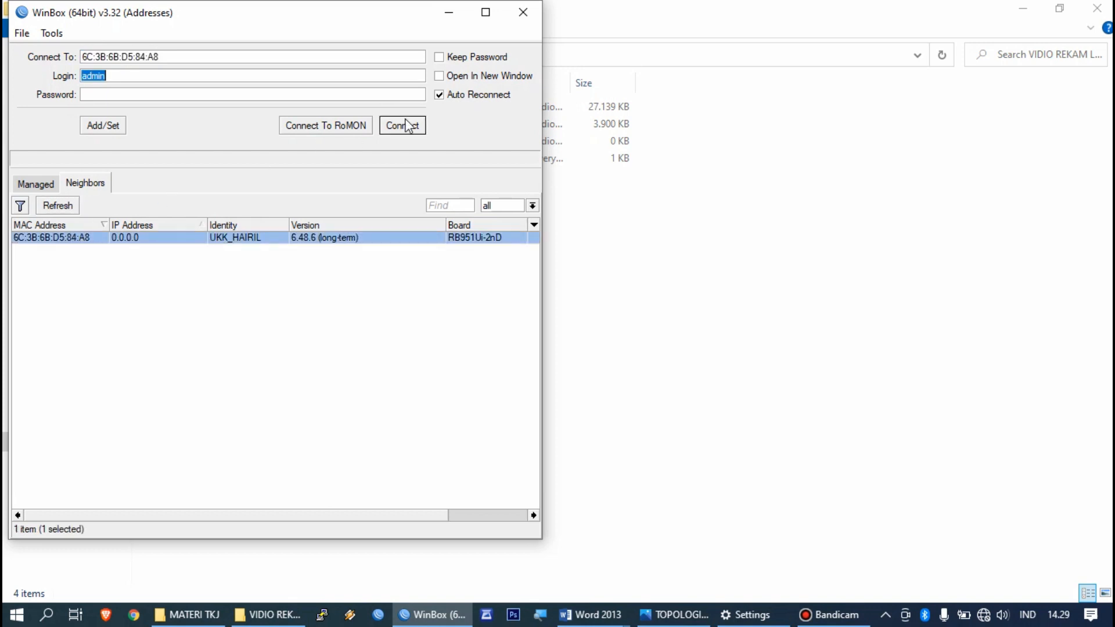
{"action": "left_click", "coordinate": [403, 125]}
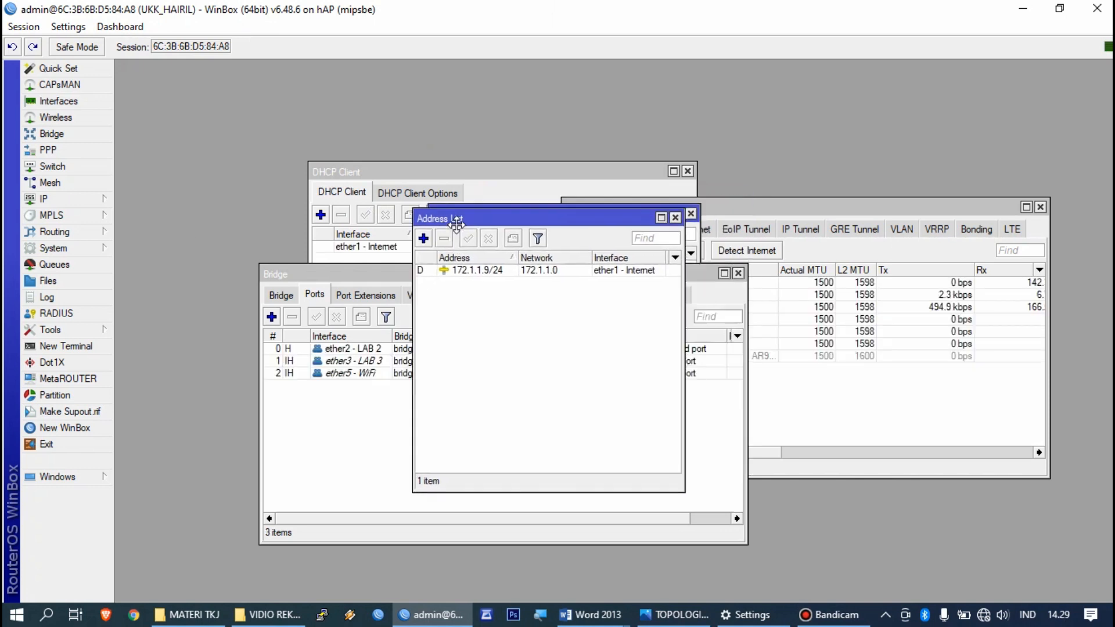
Step: Add address 192.150.3.1/24 on bridge - LAN in the reconnected router's address list
{"action": "left_click", "coordinate": [427, 239]}
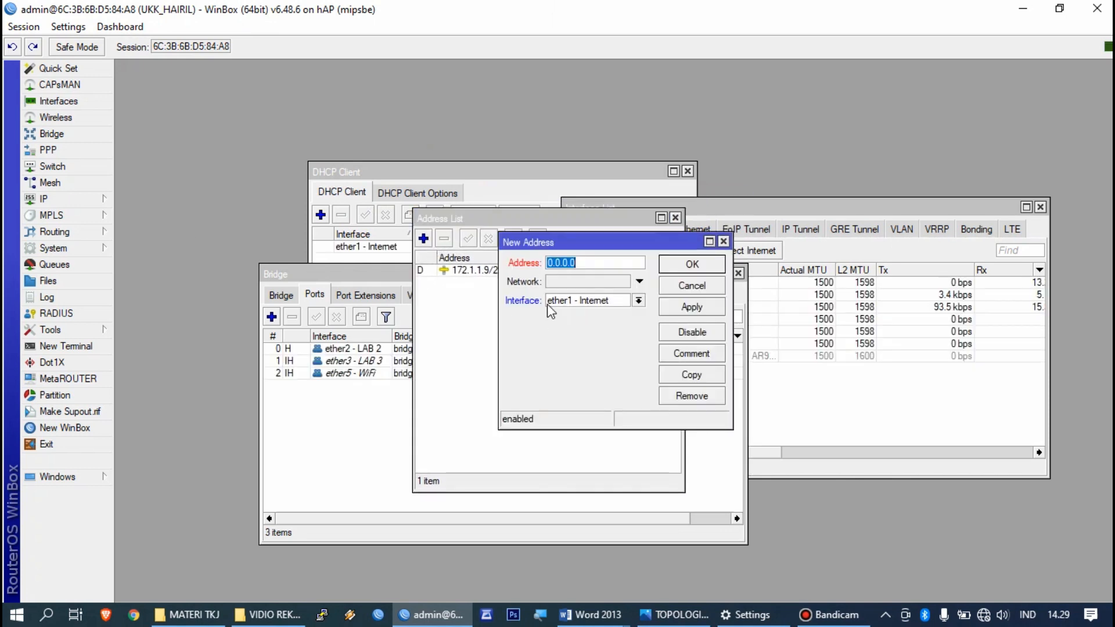
{"action": "left_click", "coordinate": [595, 261]}
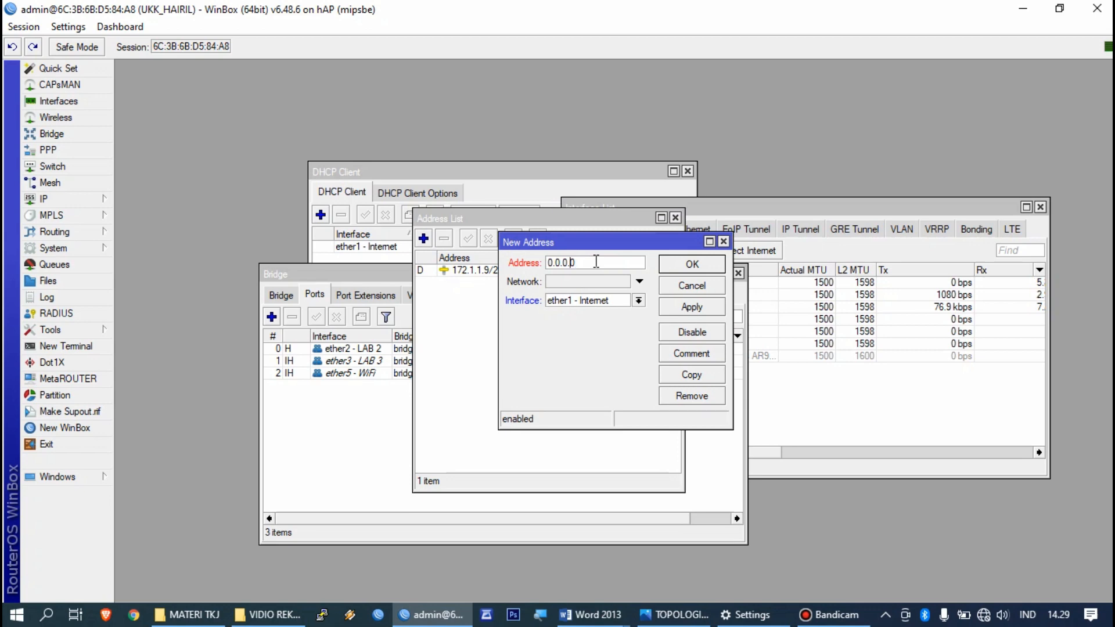
{"action": "key", "text": "BackSpace"}
{"action": "key", "text": "BackSpace"}
{"action": "type", "text": "192"}
{"action": "type", "text": ".168"}
{"action": "type", "text": ".1"}
{"action": "key", "text": "BackSpace"}
{"action": "key", "text": "BackSpace"}
{"action": "key", "text": "BackSpace"}
{"action": "key", "text": "BackSpace"}
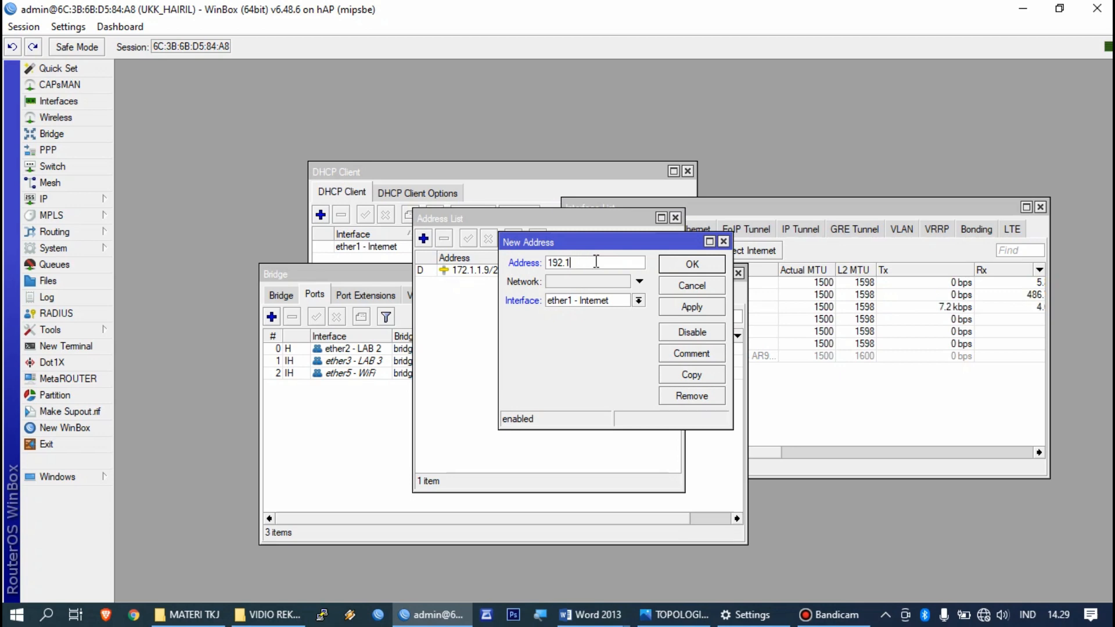
{"action": "type", "text": "50.3.1/24"}
{"action": "left_click", "coordinate": [596, 303]}
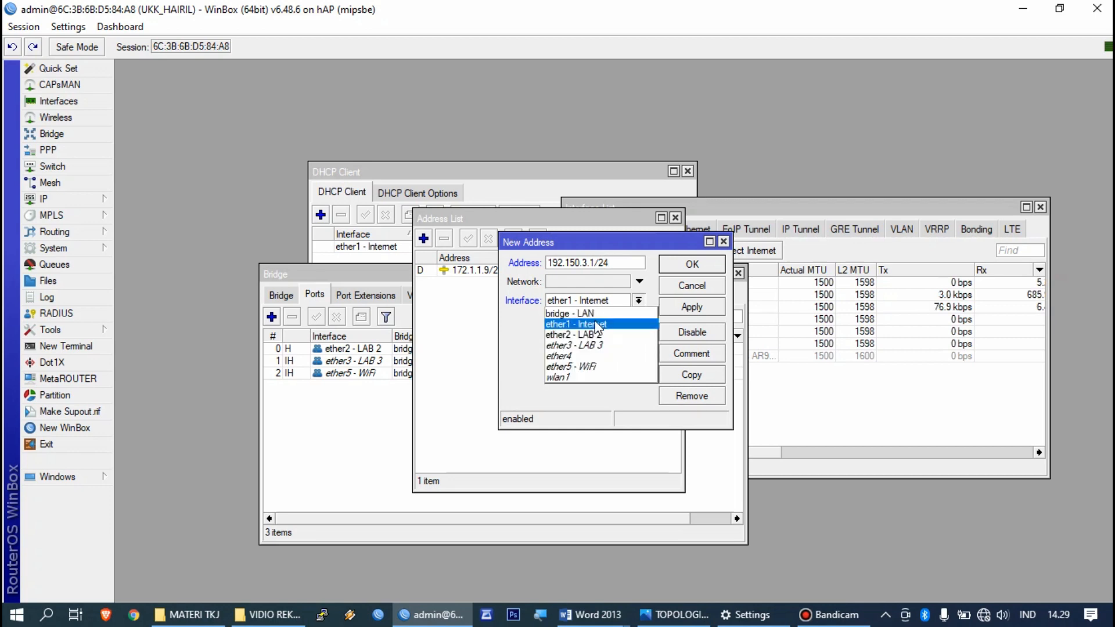
{"action": "left_click", "coordinate": [595, 313]}
{"action": "left_click", "coordinate": [671, 306]}
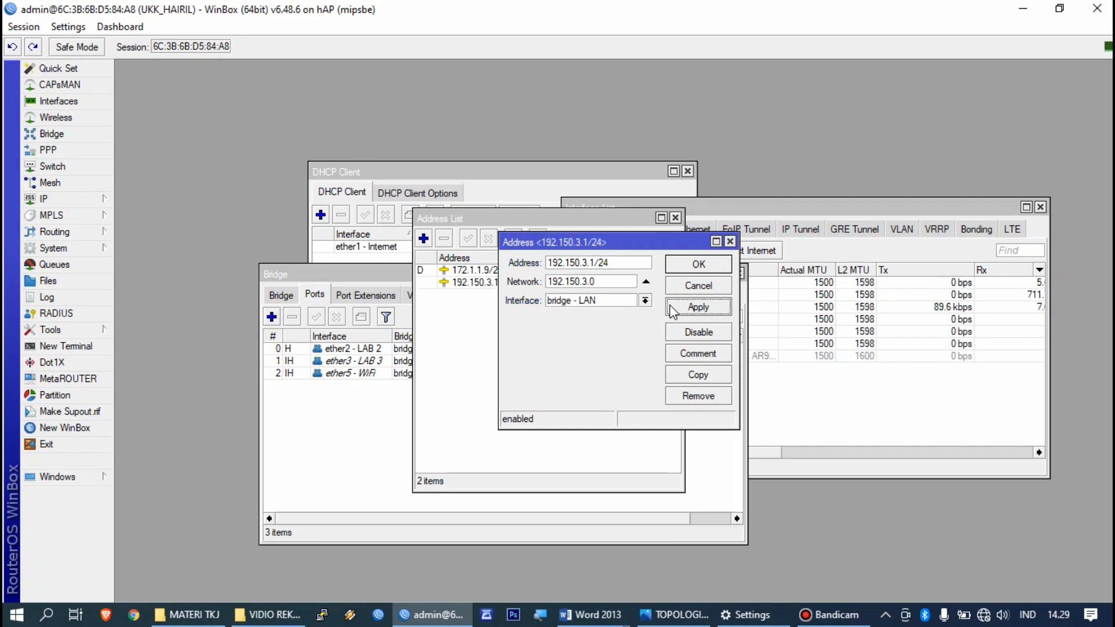
{"action": "left_click", "coordinate": [689, 266]}
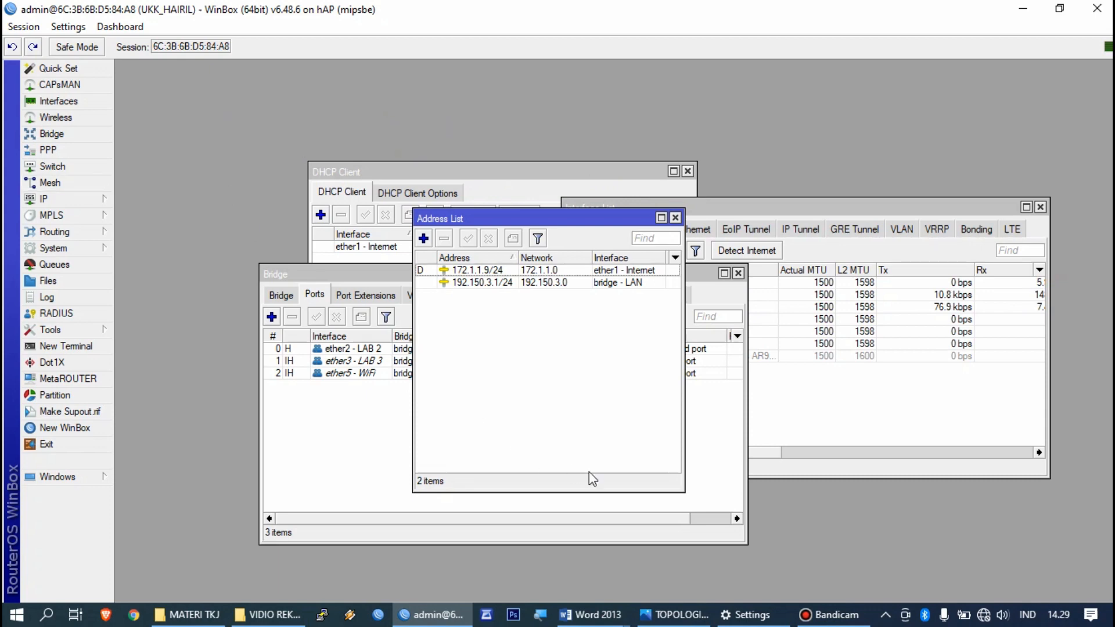
{"action": "mouse_move", "coordinate": [595, 614]}
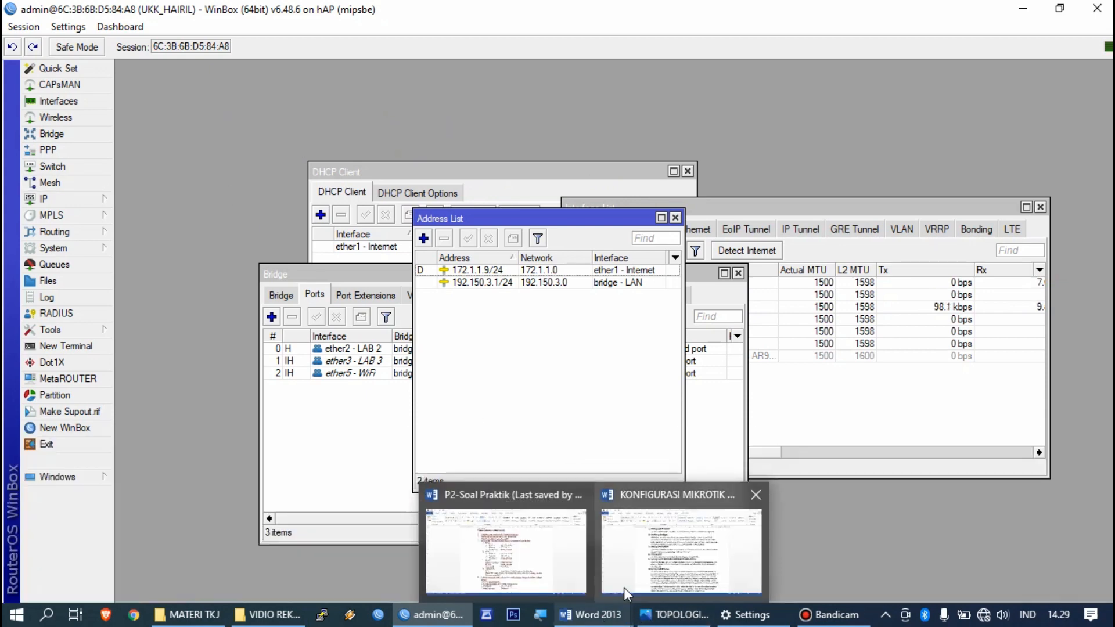
{"action": "mouse_move", "coordinate": [623, 586]}
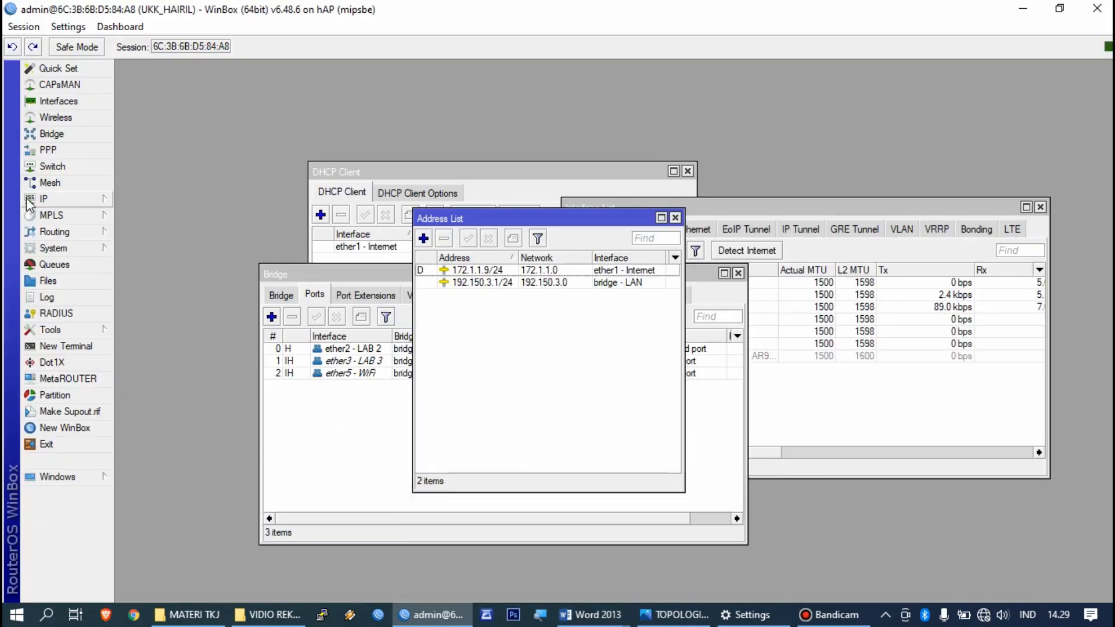
Step: Enable Allow Remote Requests in the router's DNS settings and save
{"action": "left_click", "coordinate": [32, 199]}
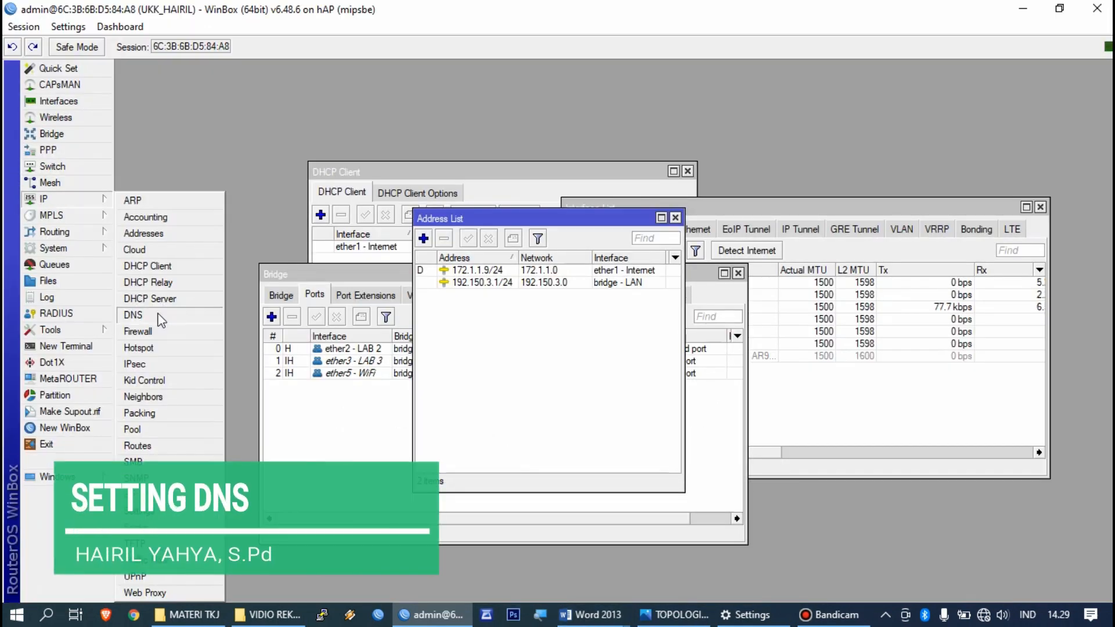
{"action": "left_click", "coordinate": [162, 315]}
{"action": "left_click", "coordinate": [597, 305]}
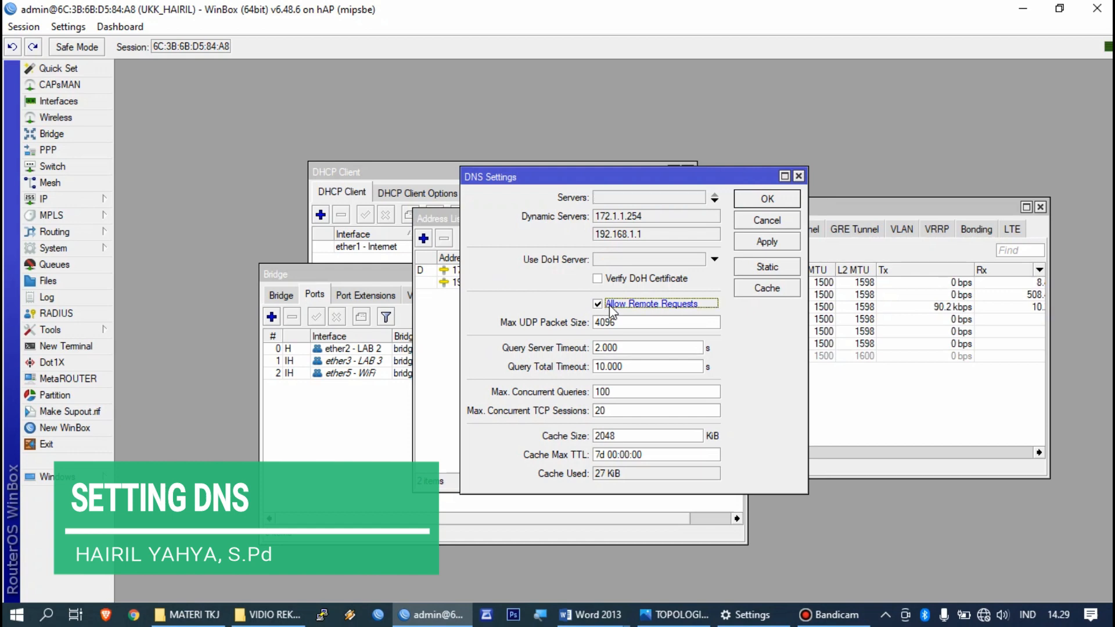
{"action": "left_click", "coordinate": [767, 199]}
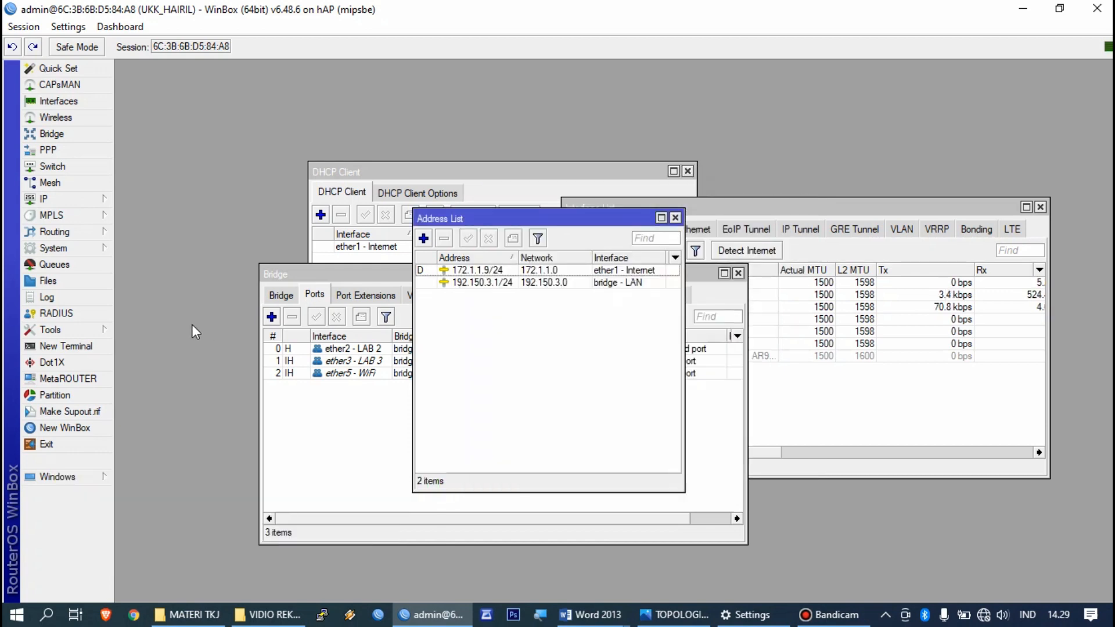
{"action": "left_click", "coordinate": [54, 201]}
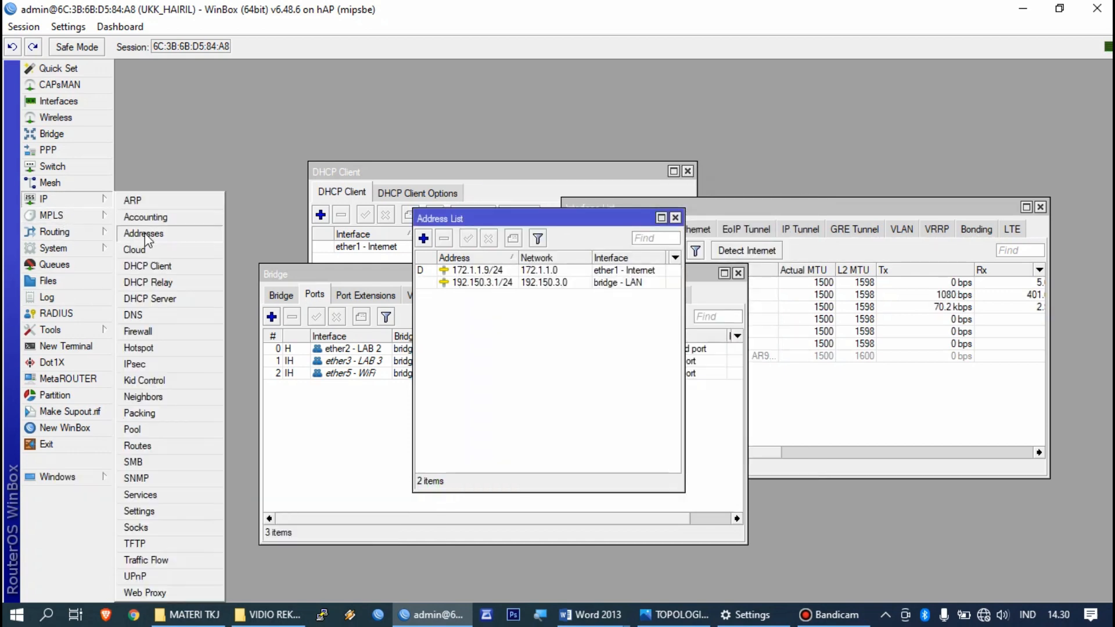
Step: Add a NAT rule with Out. Interface ether1 - Internet and action masquerade
{"action": "left_click", "coordinate": [151, 332]}
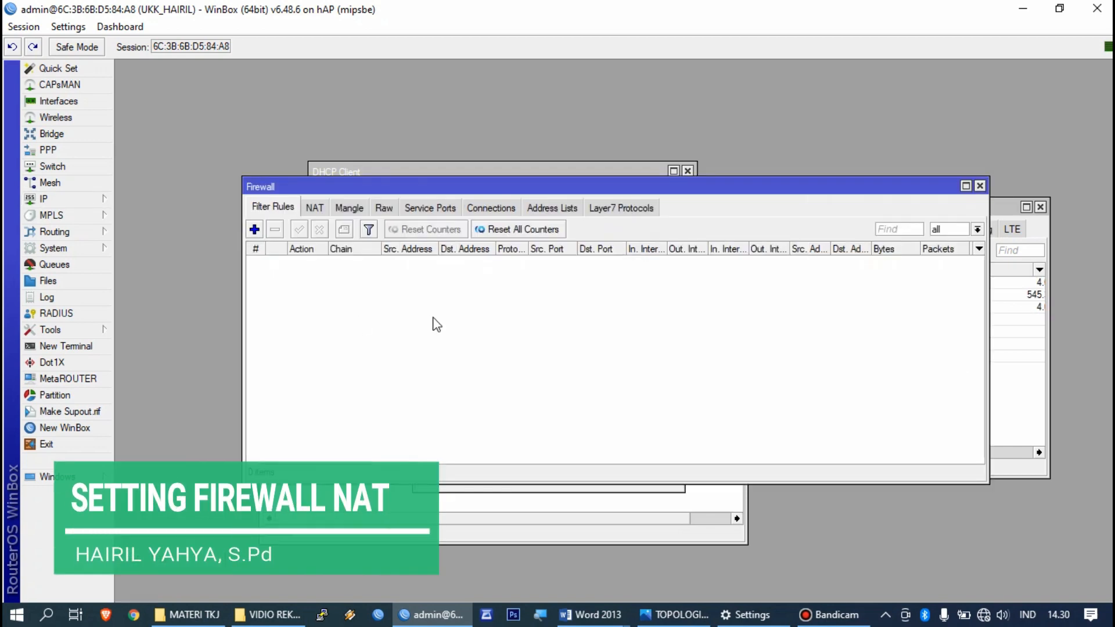
{"action": "left_click", "coordinate": [318, 210]}
{"action": "left_click", "coordinate": [254, 228]}
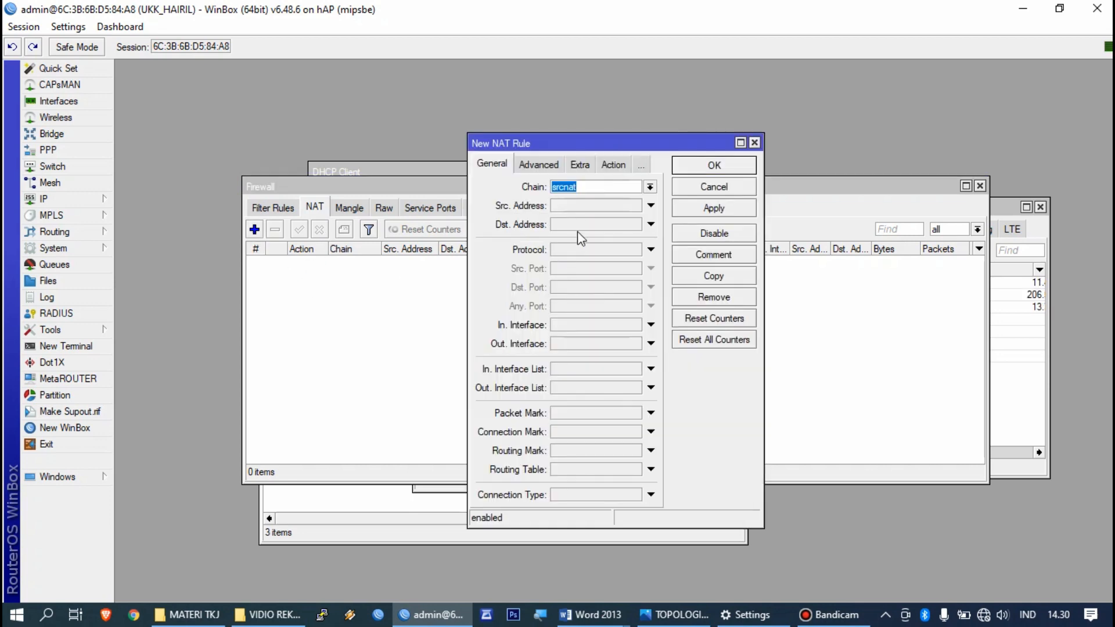
{"action": "left_click", "coordinate": [586, 345]}
{"action": "left_click", "coordinate": [607, 168]}
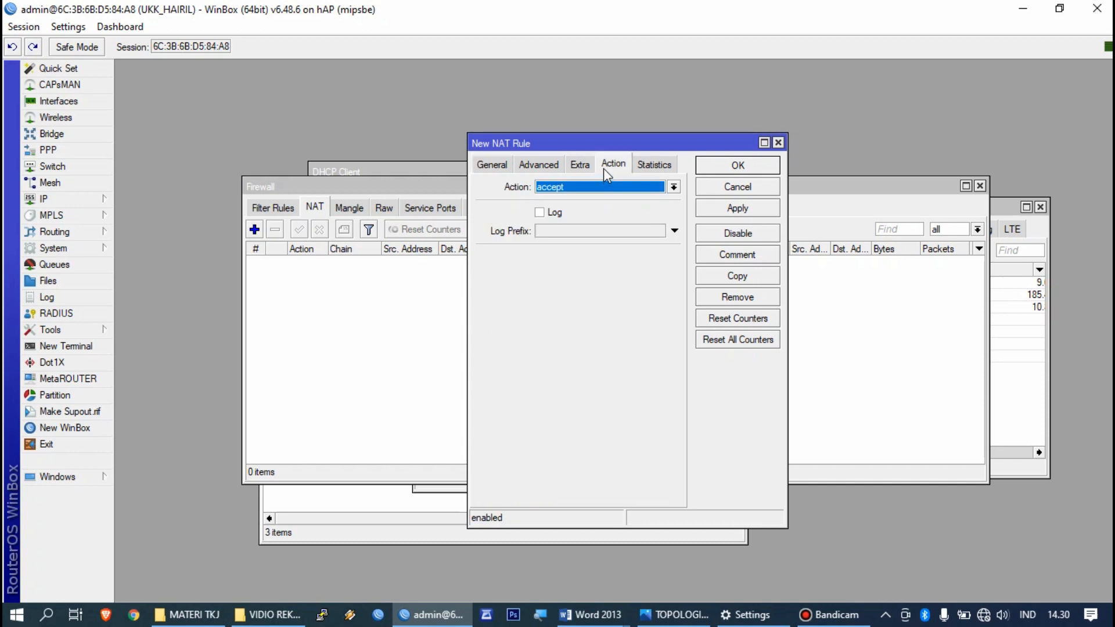
{"action": "left_click", "coordinate": [594, 187]}
{"action": "left_click", "coordinate": [584, 267]}
{"action": "left_click", "coordinate": [713, 207]}
{"action": "left_click", "coordinate": [724, 169]}
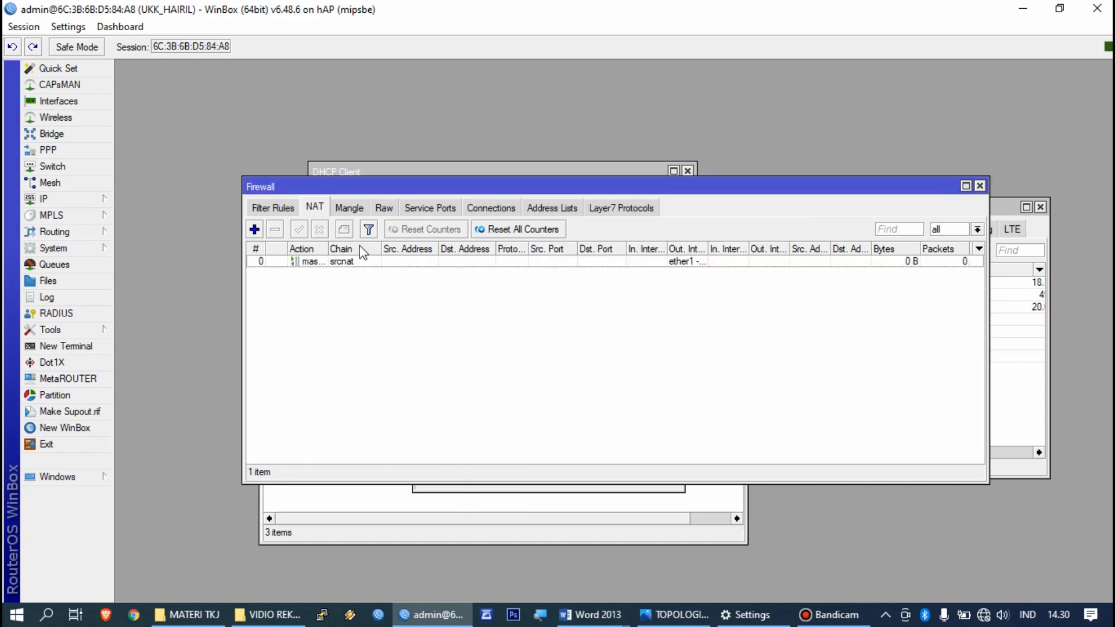
{"action": "left_click", "coordinate": [95, 200]}
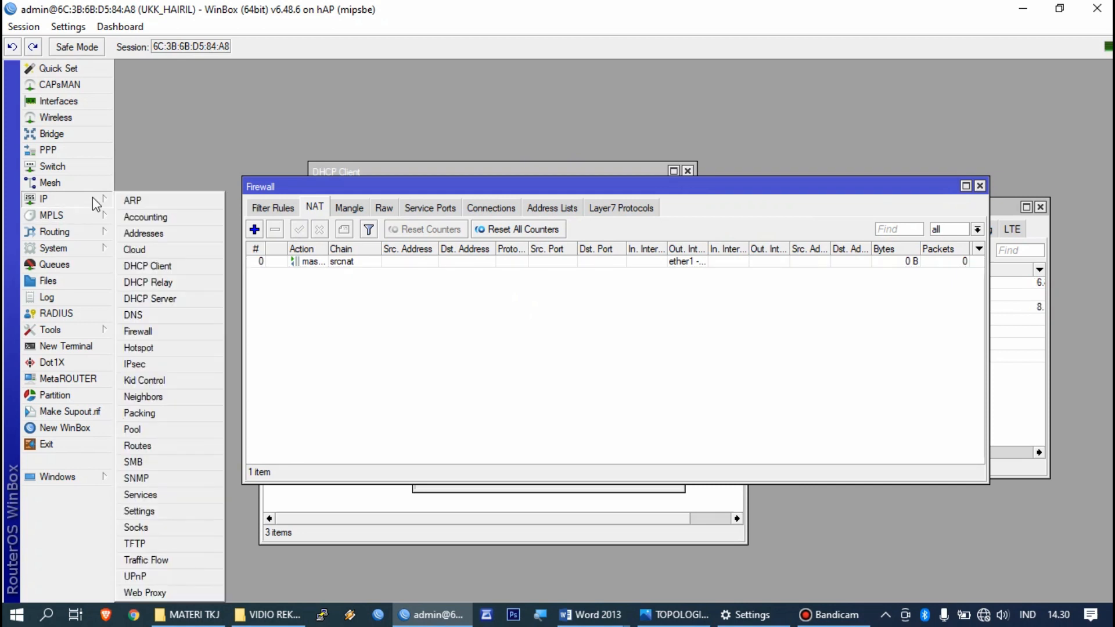
Step: Start DHCP Setup on bridge - LAN, accepting the suggested address space and gateway 192.150.3.1
{"action": "left_click", "coordinate": [178, 298]}
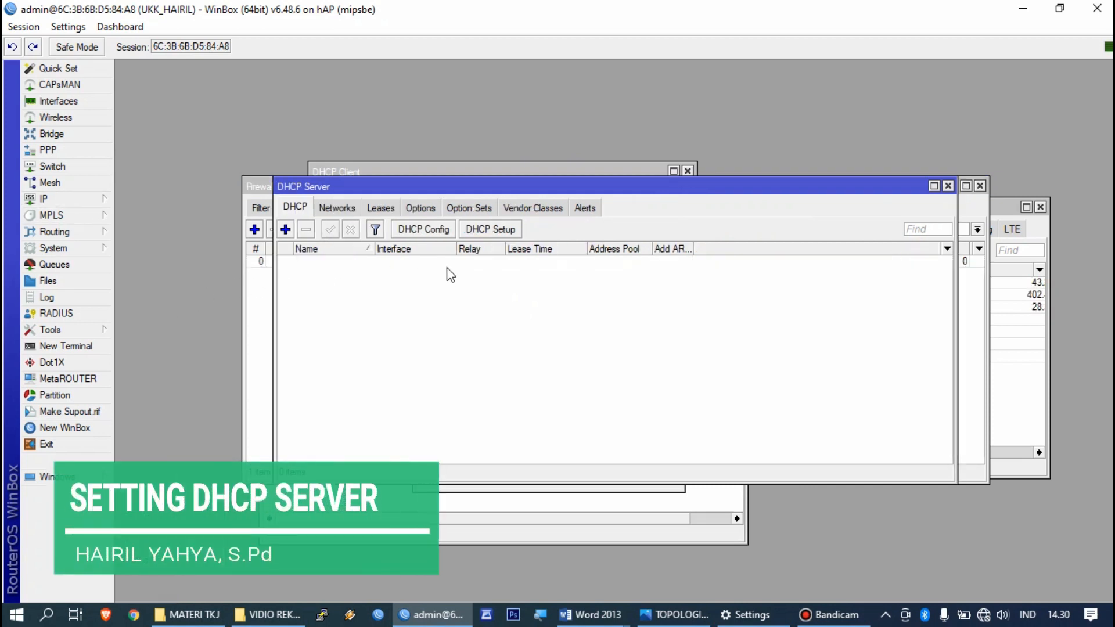
{"action": "left_click", "coordinate": [489, 229]}
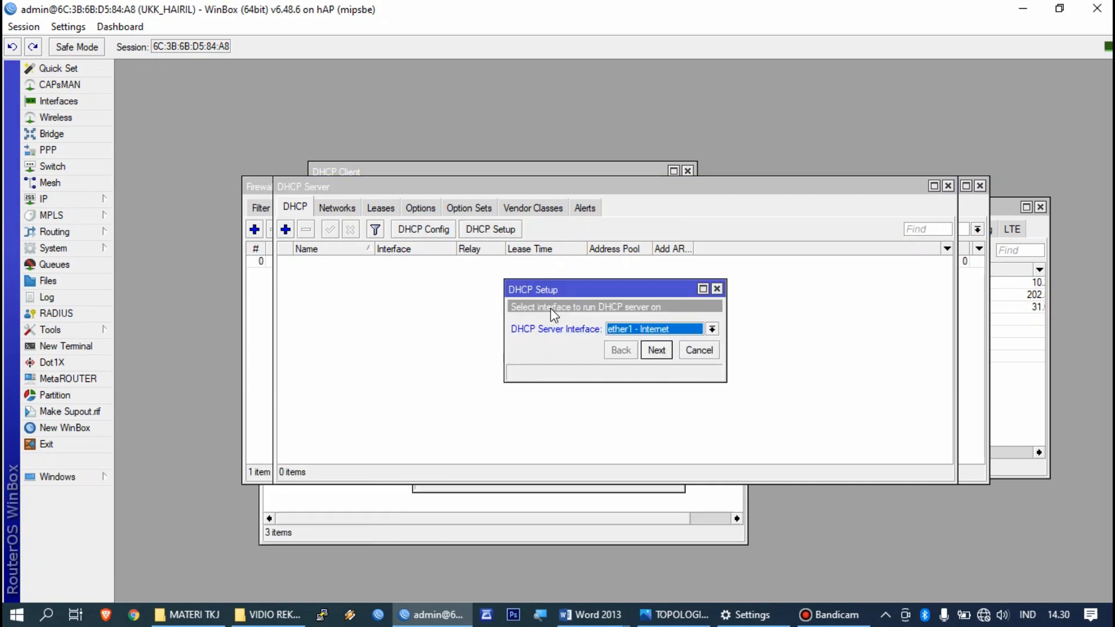
{"action": "left_click", "coordinate": [644, 327]}
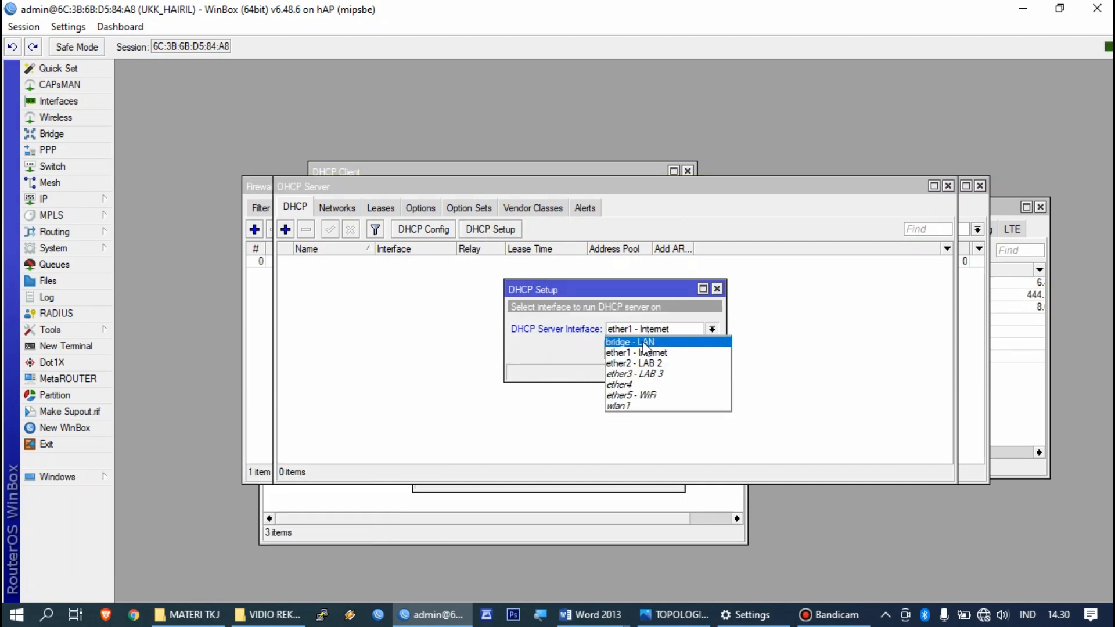
{"action": "left_click", "coordinate": [631, 342]}
{"action": "left_click", "coordinate": [653, 350]}
{"action": "left_click", "coordinate": [652, 350]}
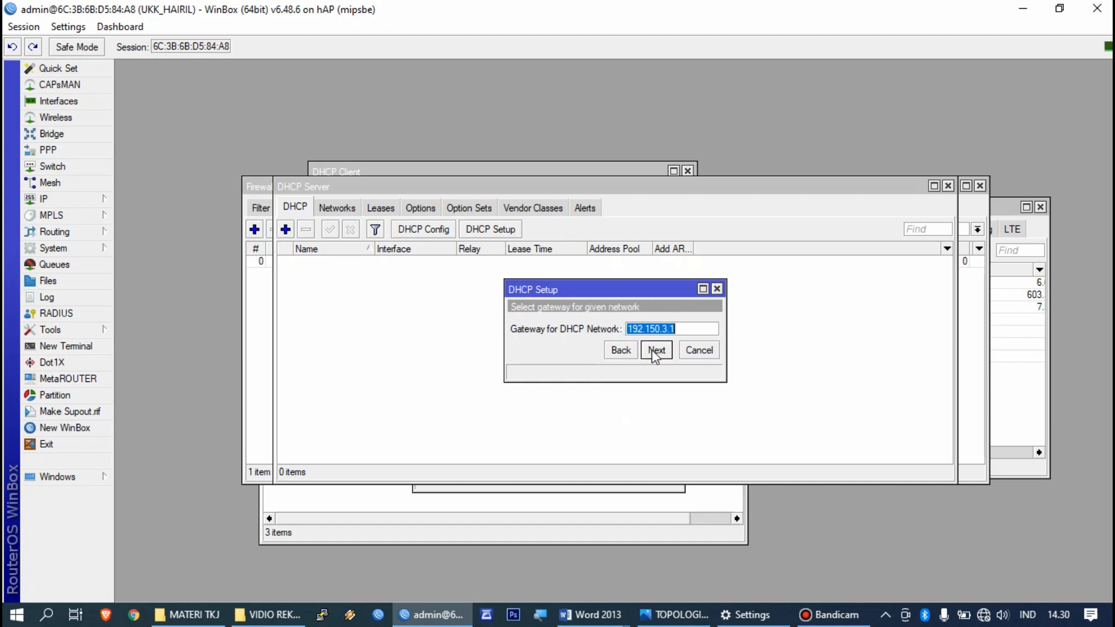
{"action": "left_click", "coordinate": [652, 350]}
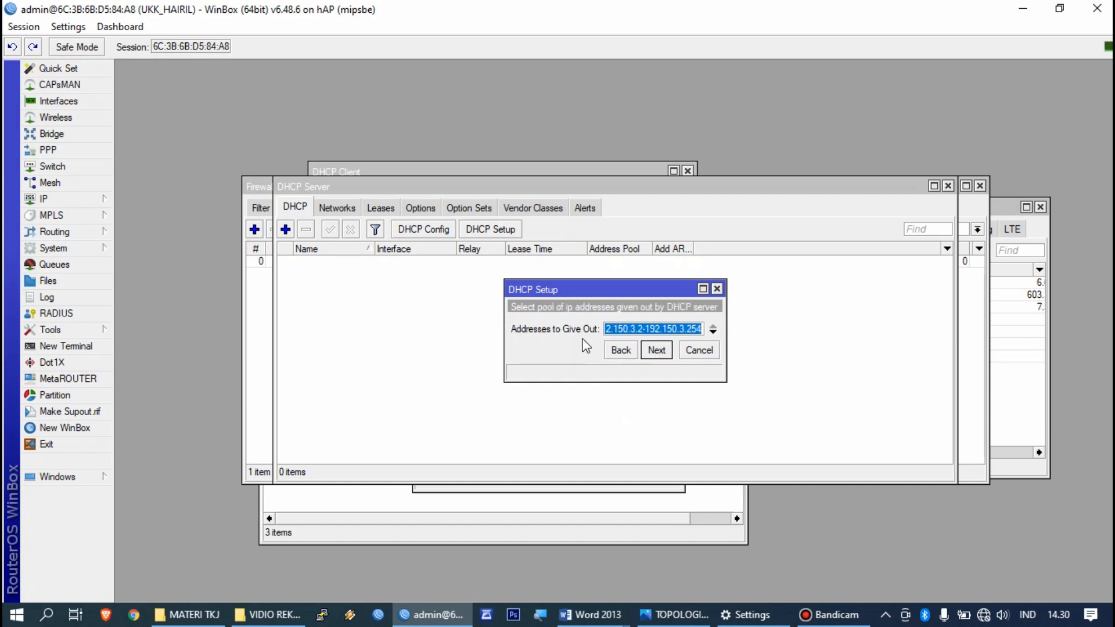
Step: Start the address pool at 192.150.3.6, keep the suggested DNS and 00:10:00 lease, and finish
{"action": "left_click", "coordinate": [638, 330]}
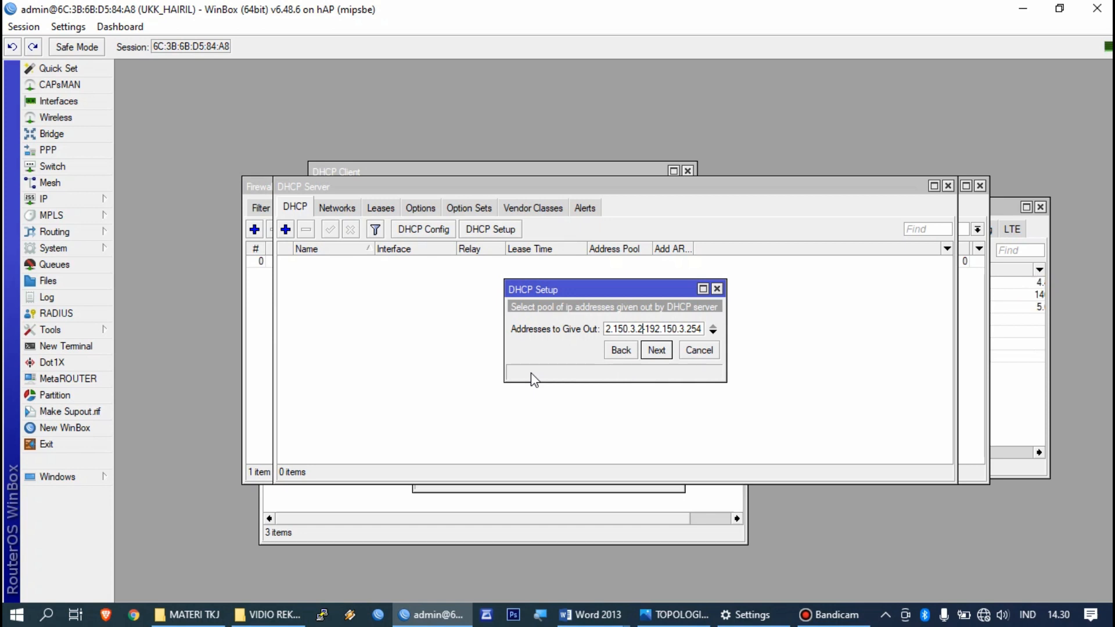
{"action": "key", "text": "BackSpace"}
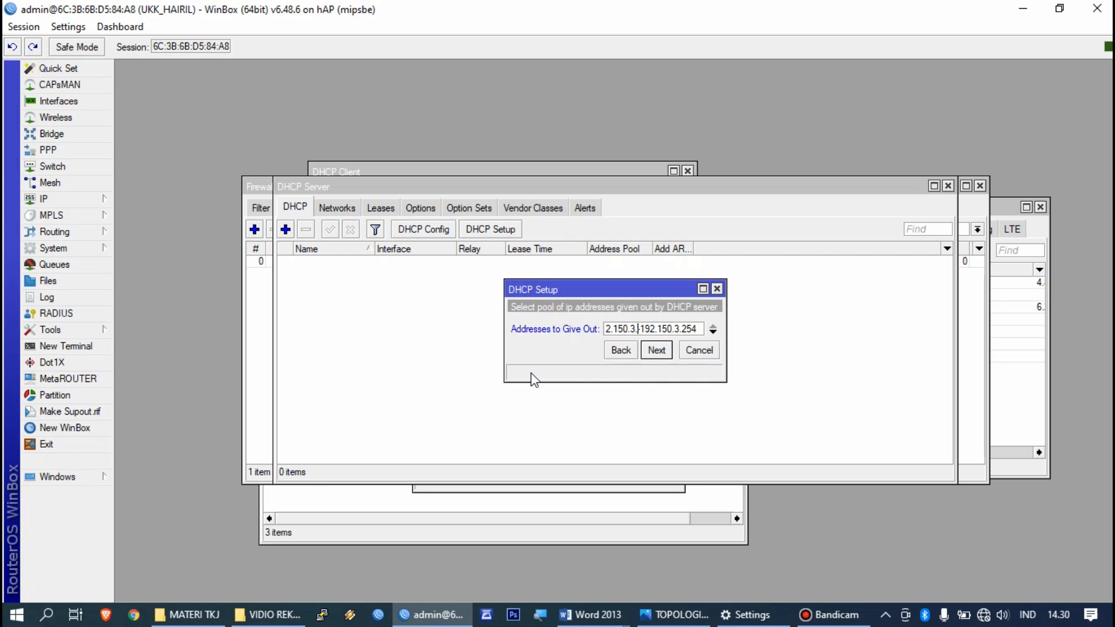
{"action": "type", "text": "6"}
{"action": "left_click", "coordinate": [660, 349]}
{"action": "left_click", "coordinate": [656, 369]}
{"action": "left_click", "coordinate": [656, 369]}
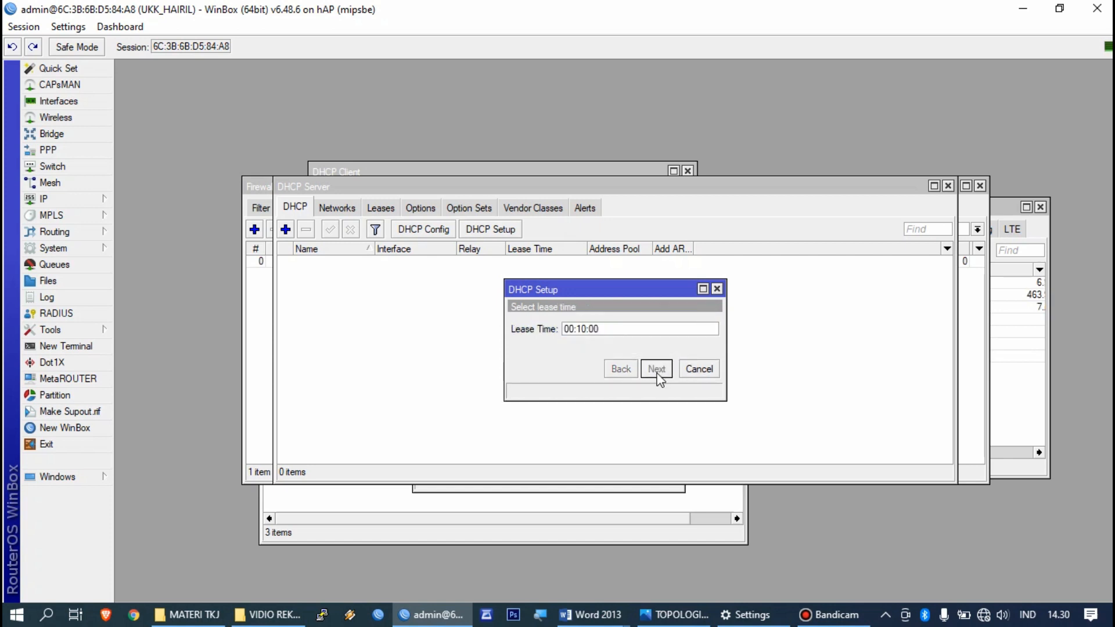
{"action": "left_click", "coordinate": [617, 325]}
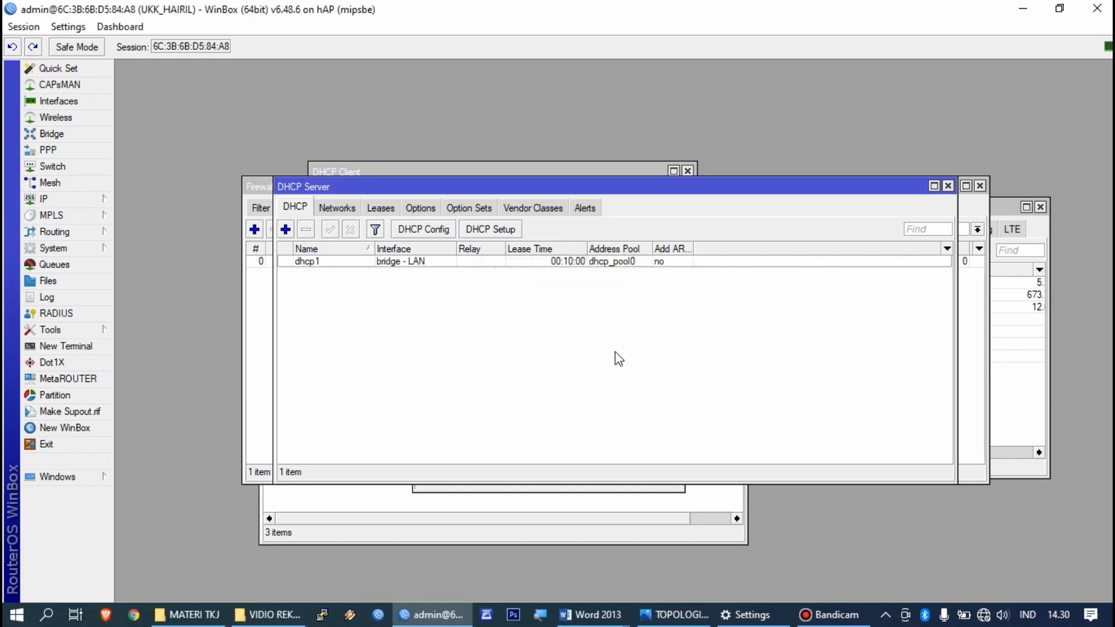
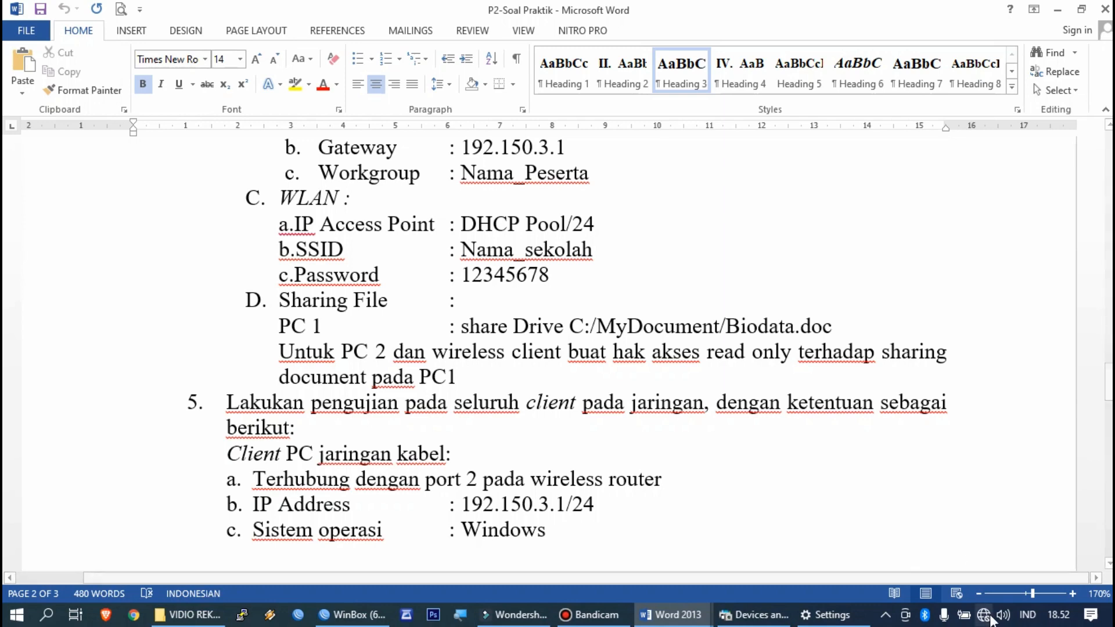
Step: Open the Ethernet 2 connection status from the Network & Internet adapter options
{"action": "right_click", "coordinate": [985, 616]}
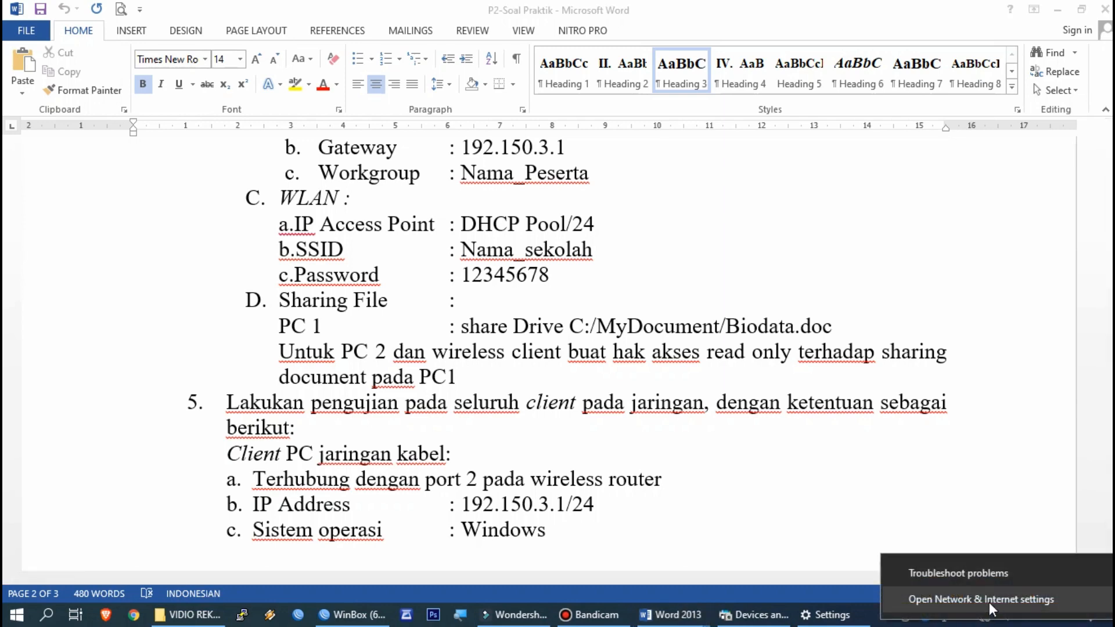
{"action": "left_click", "coordinate": [988, 601]}
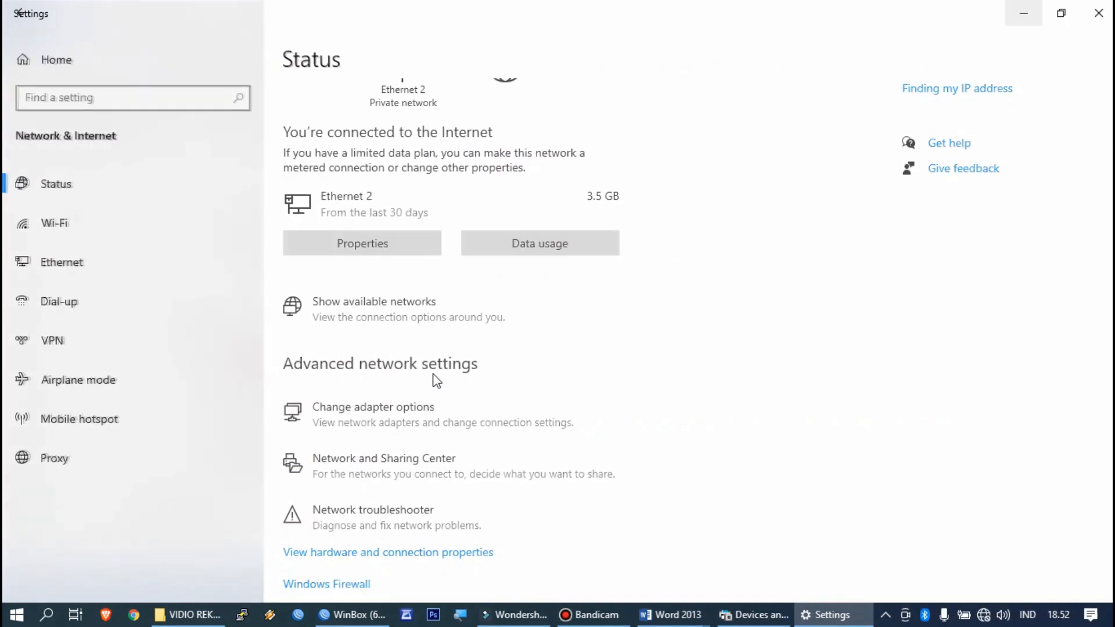
{"action": "scroll", "coordinate": [492, 479], "scroll_direction": "down", "scroll_amount": 3}
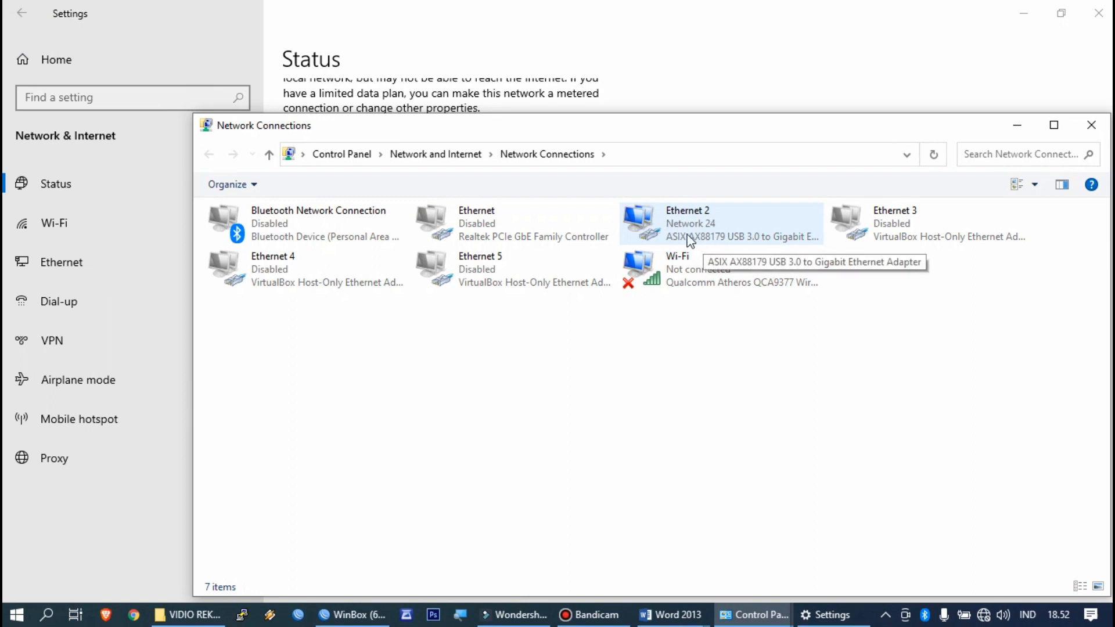
{"action": "double_click", "coordinate": [689, 241]}
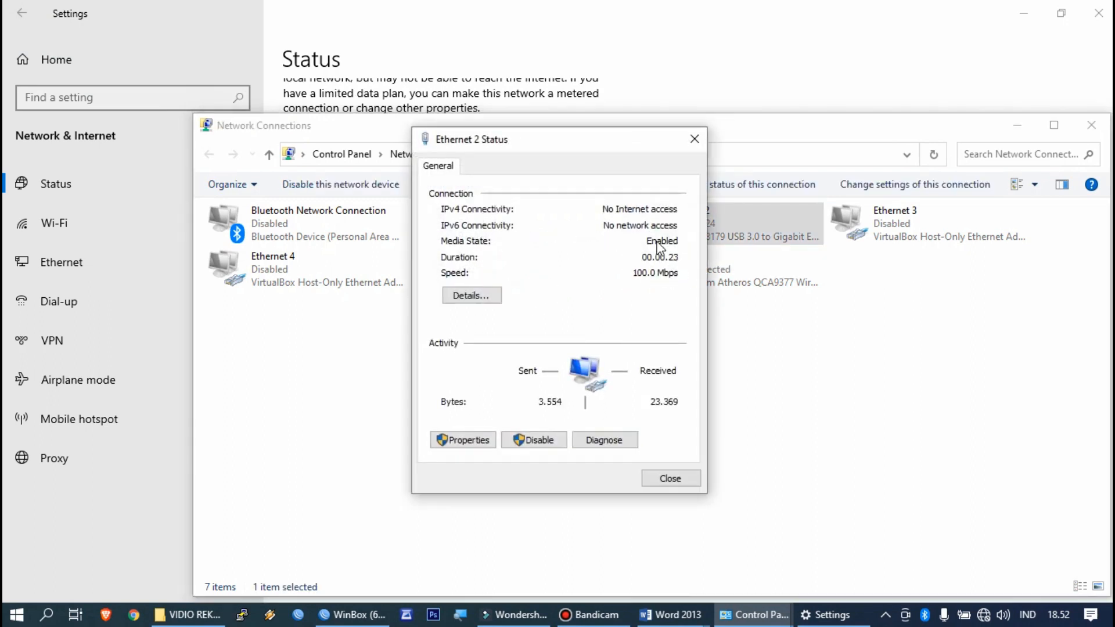
{"action": "left_click_drag", "start_coordinate": [599, 145], "coordinate": [627, 190]}
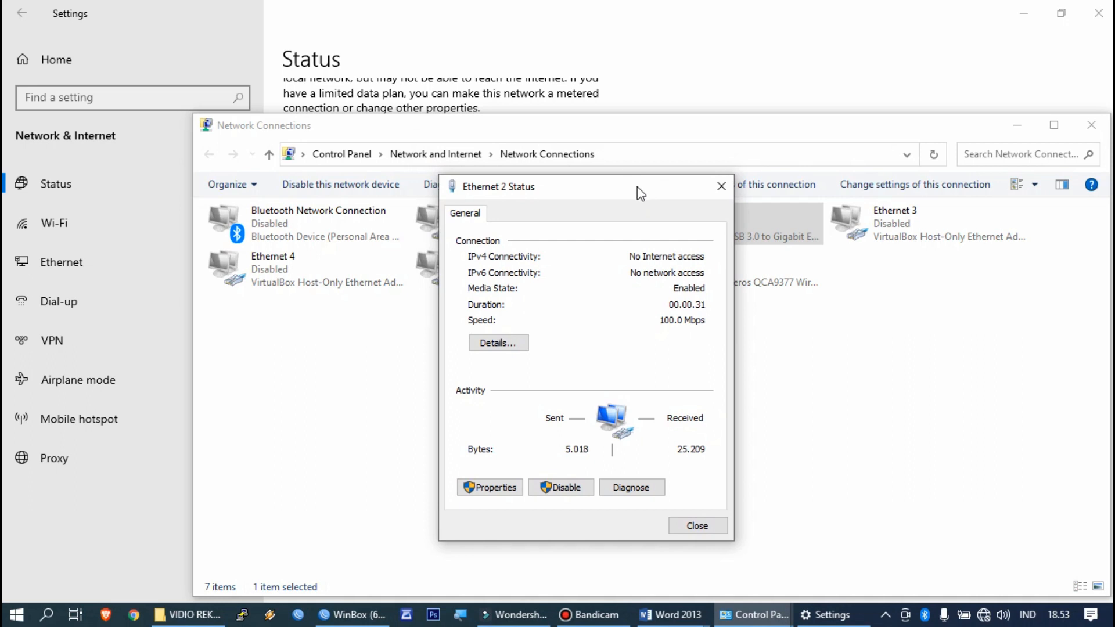
Step: Read Ethernet 2's details to find the default gateway 192.168.0.254, then close the dialogs
{"action": "left_click", "coordinate": [718, 187]}
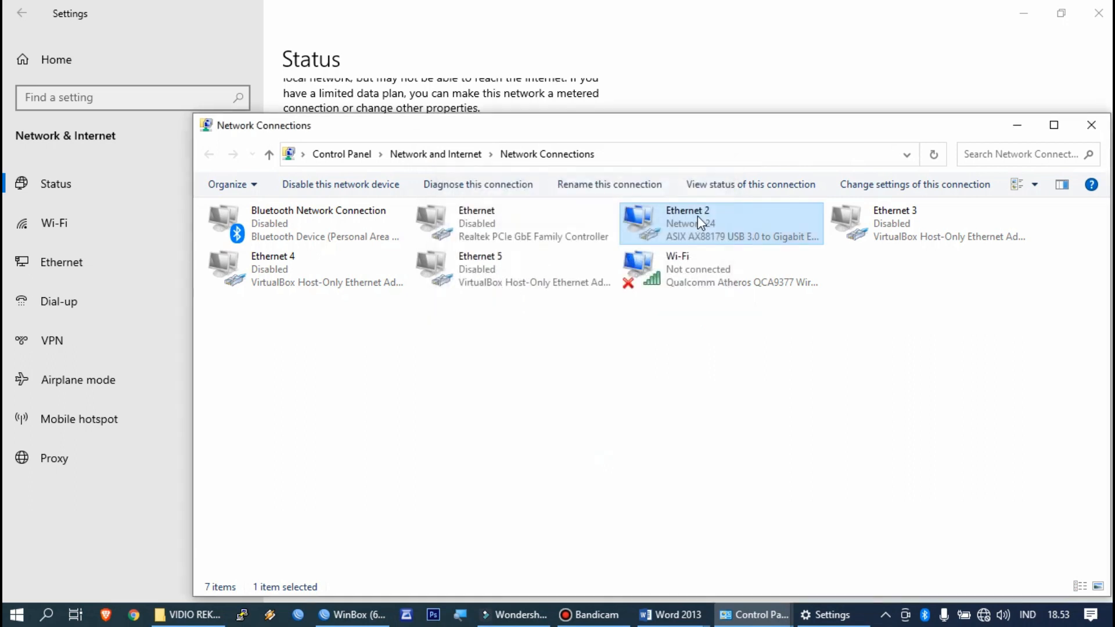
{"action": "double_click", "coordinate": [698, 217]}
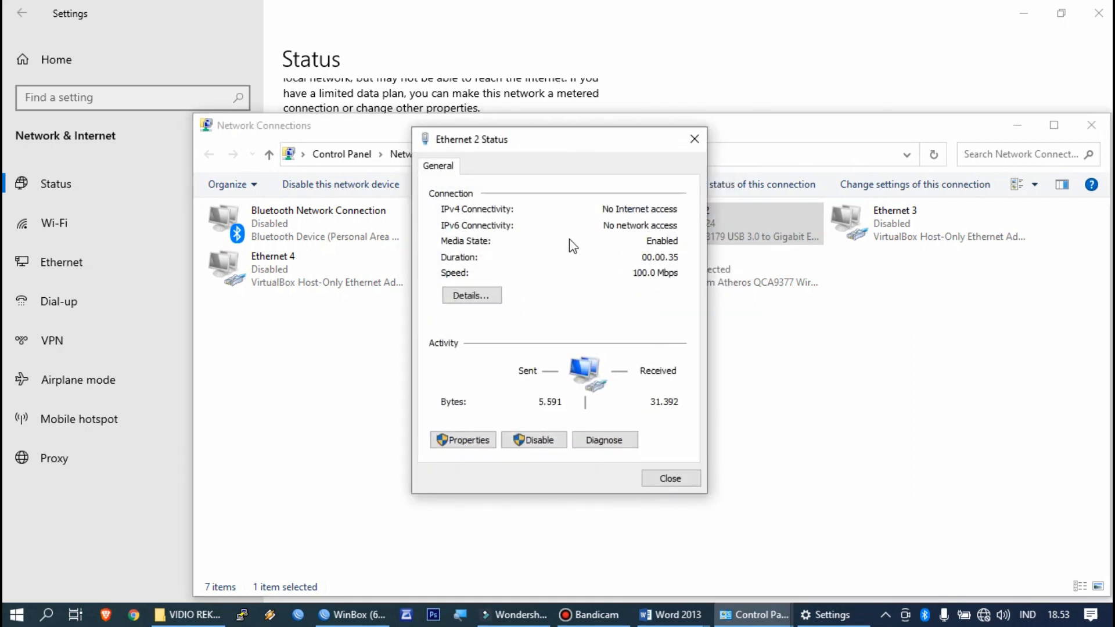
{"action": "left_click", "coordinate": [485, 297]}
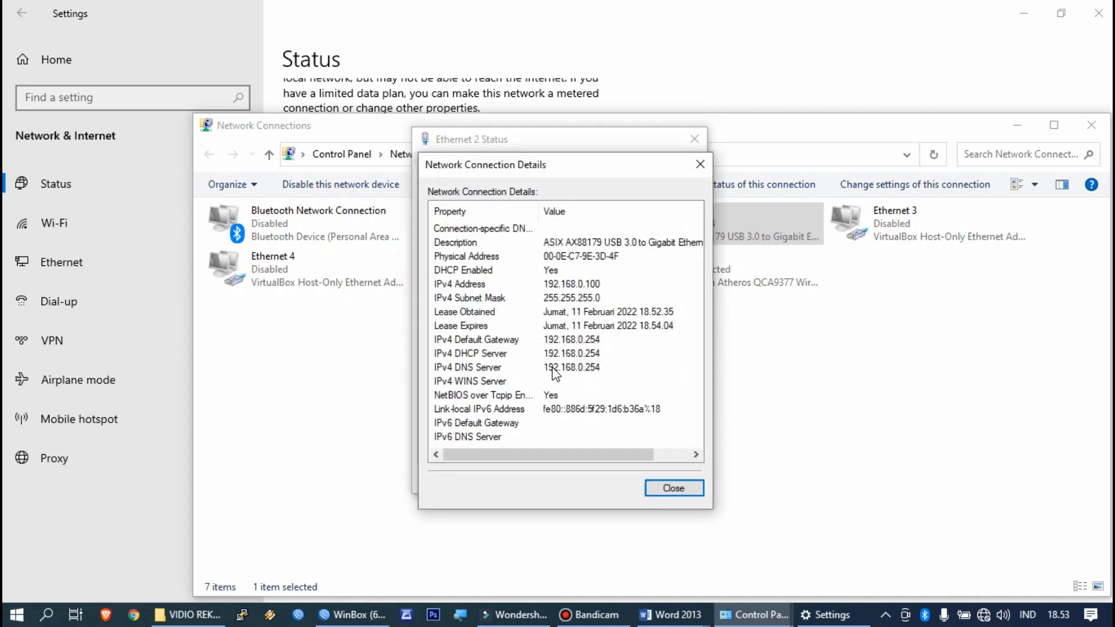
{"action": "left_click", "coordinate": [568, 342]}
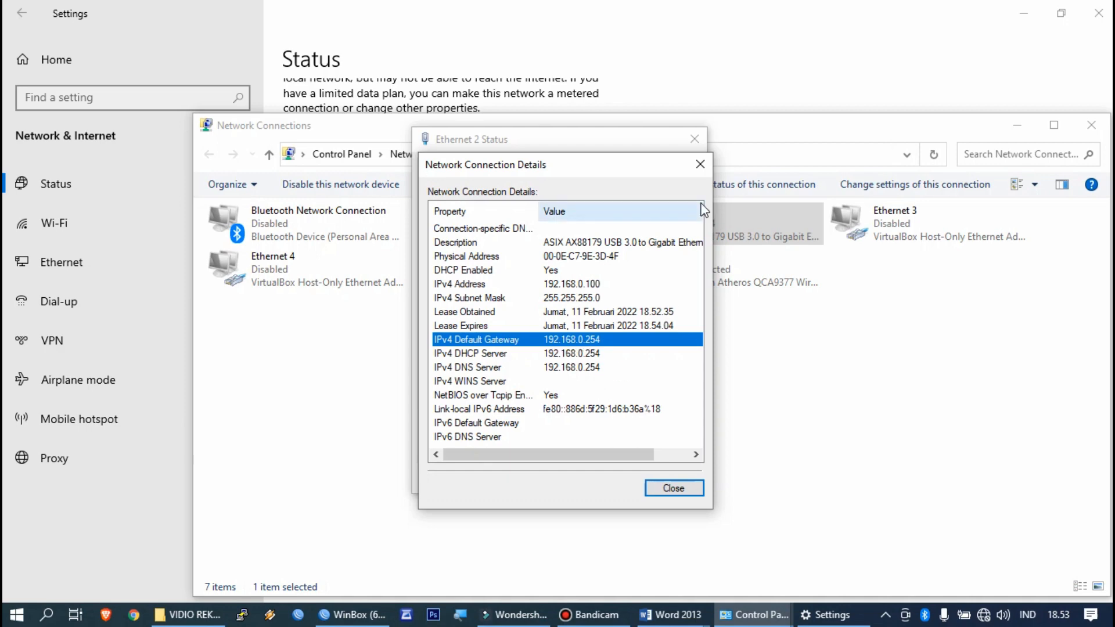
{"action": "left_click", "coordinate": [700, 164]}
{"action": "left_click", "coordinate": [693, 139]}
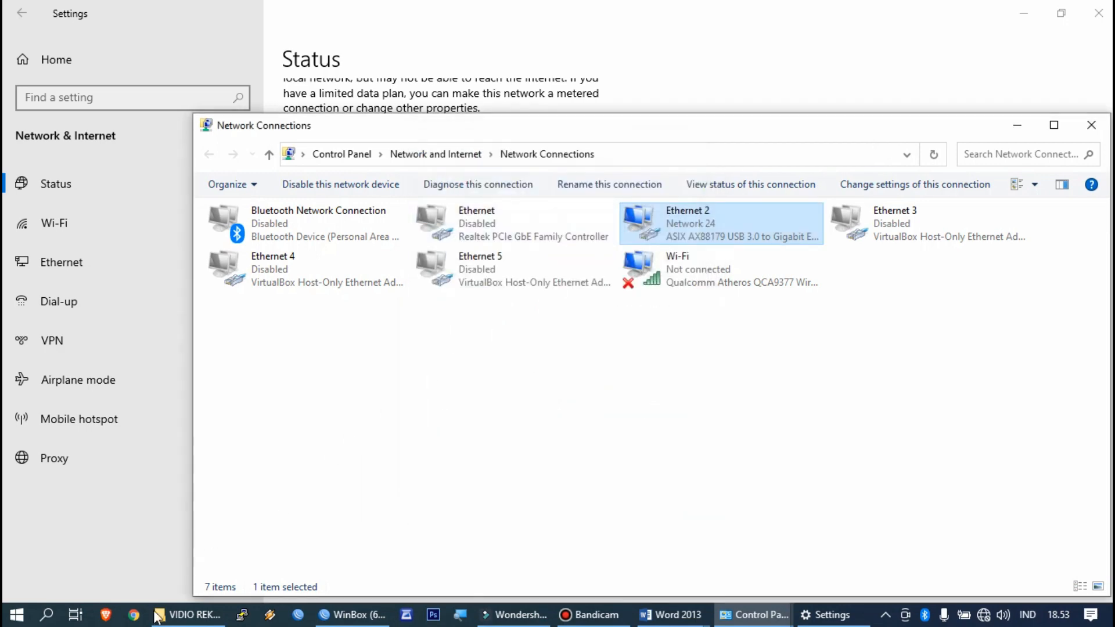
{"action": "left_click", "coordinate": [136, 615]}
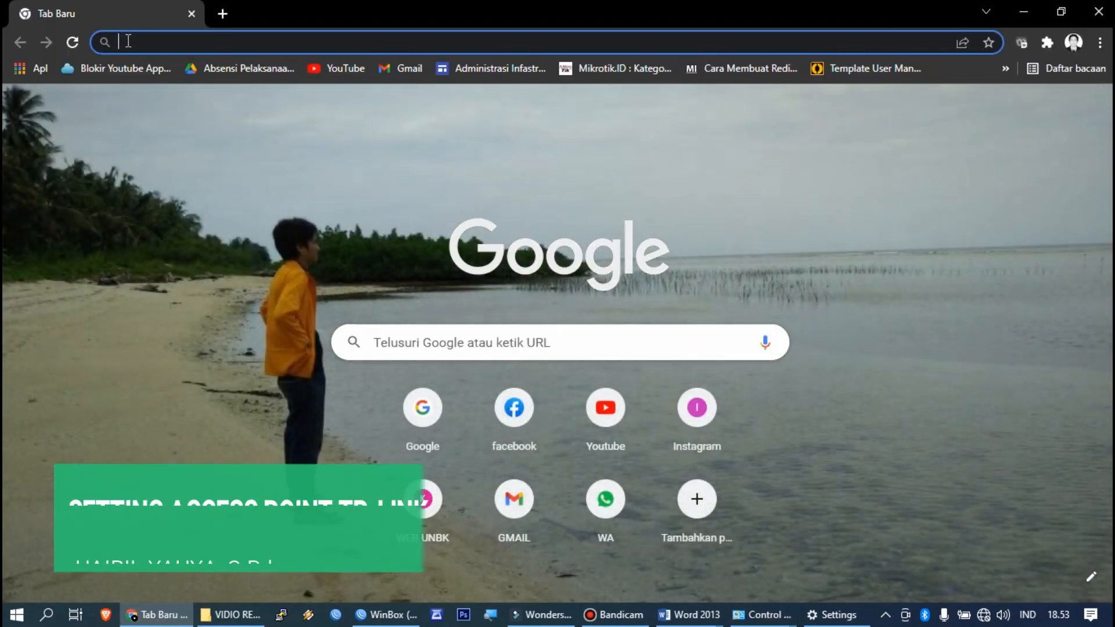
Step: Load the access point's login page at 192.168.0.254 in Chrome
{"action": "left_click", "coordinate": [127, 41]}
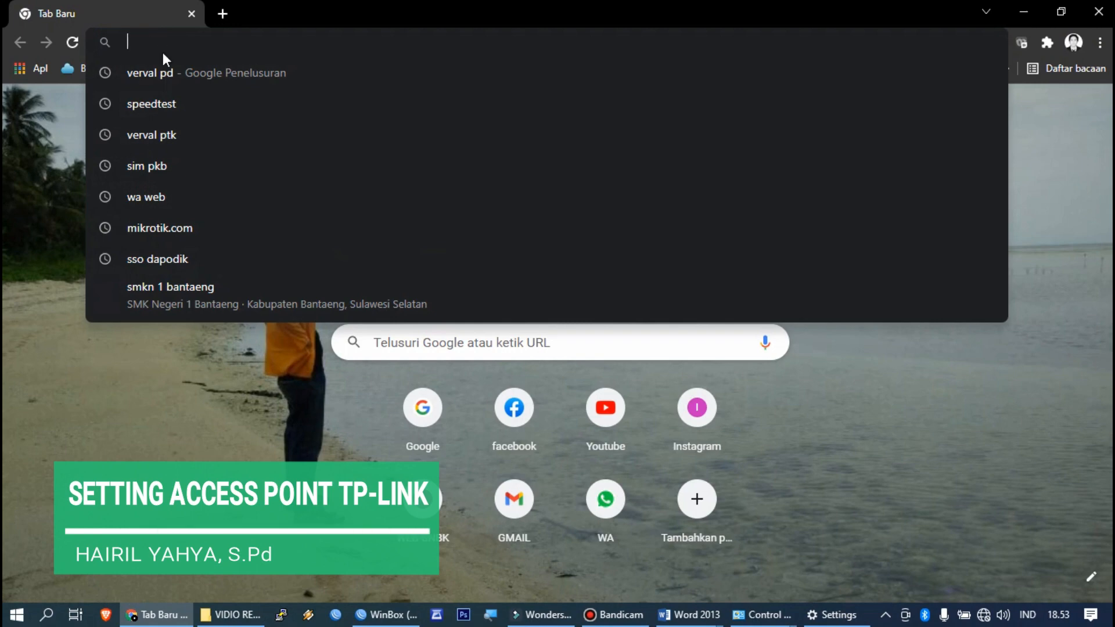
{"action": "type", "text": "192.16"}
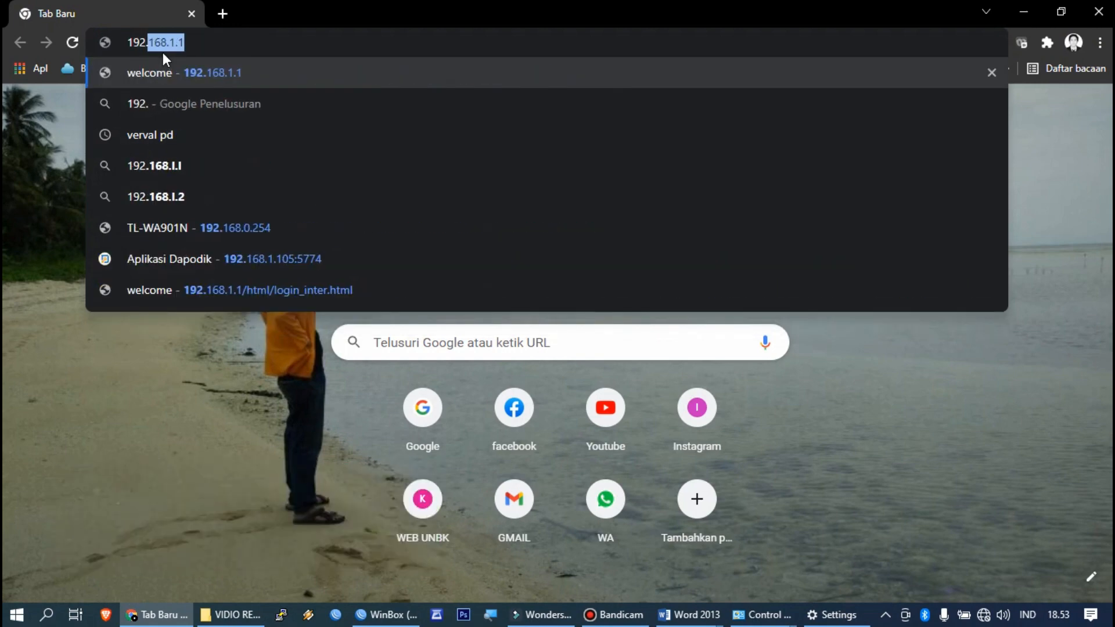
{"action": "type", "text": "8."}
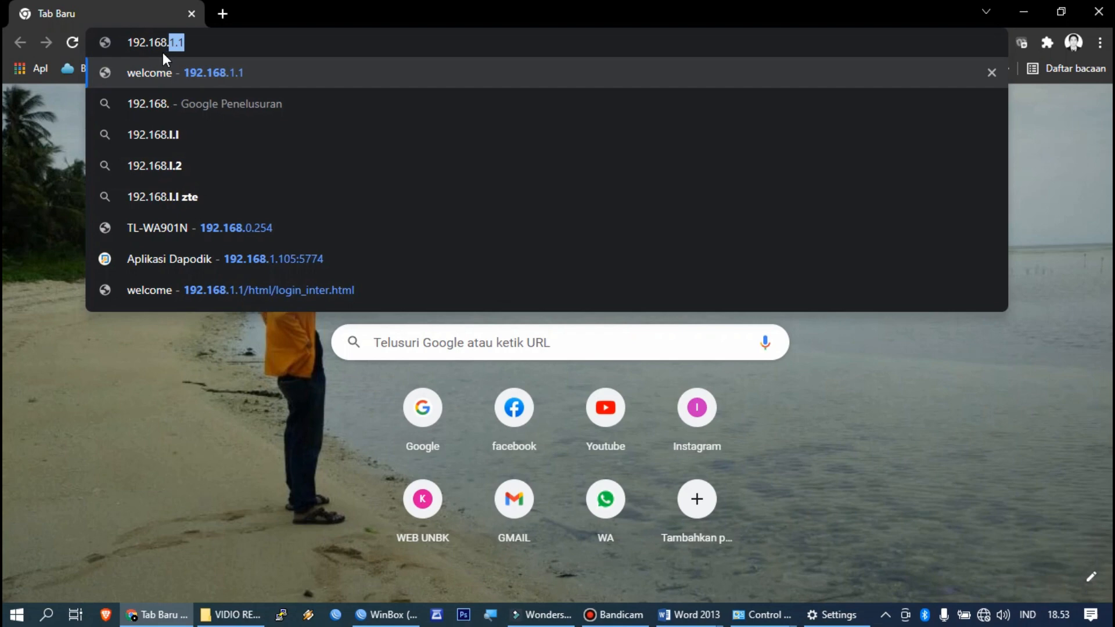
{"action": "type", "text": "0.254"}
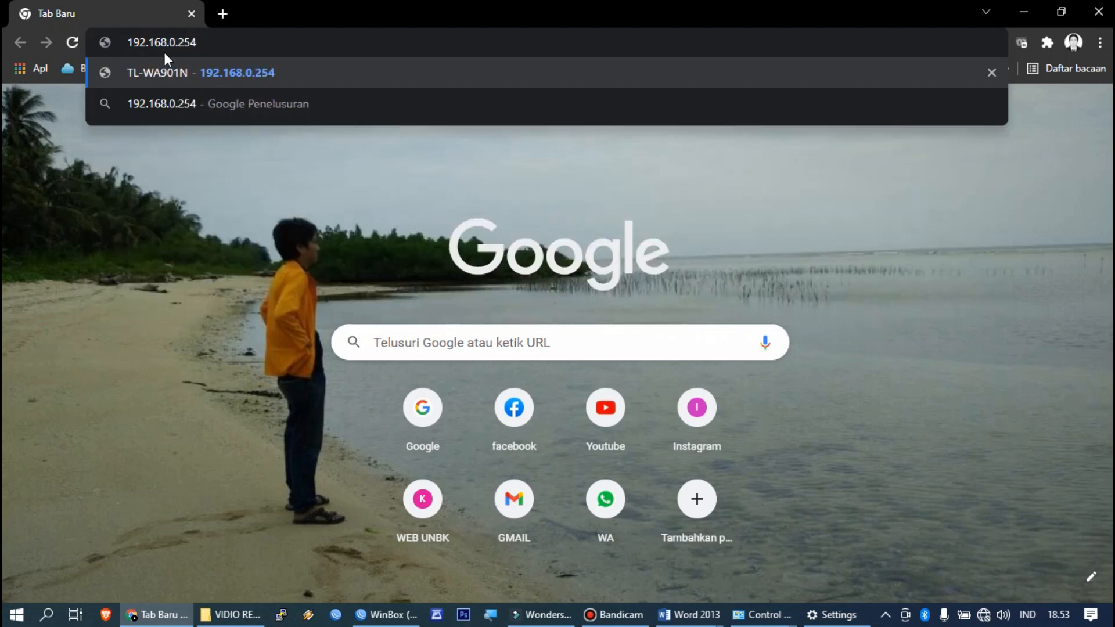
{"action": "key", "text": "Return"}
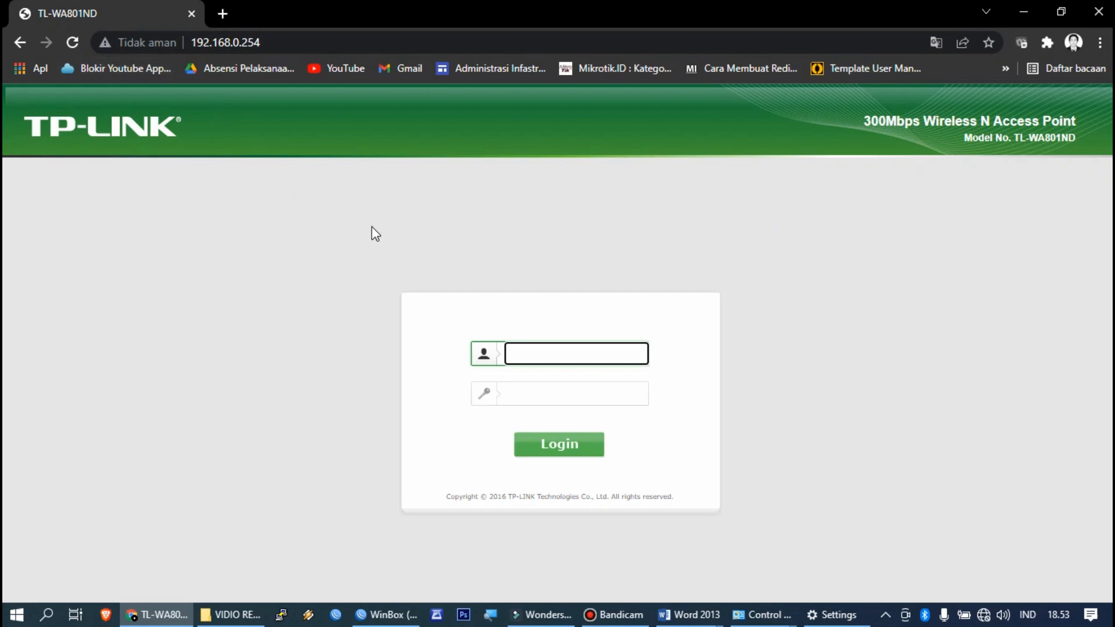
Step: Sign in to the TP-Link access point with the administrator username and password
{"action": "left_click", "coordinate": [517, 387]}
{"action": "left_click", "coordinate": [531, 355]}
{"action": "type", "text": "admin"}
{"action": "left_click", "coordinate": [552, 397]}
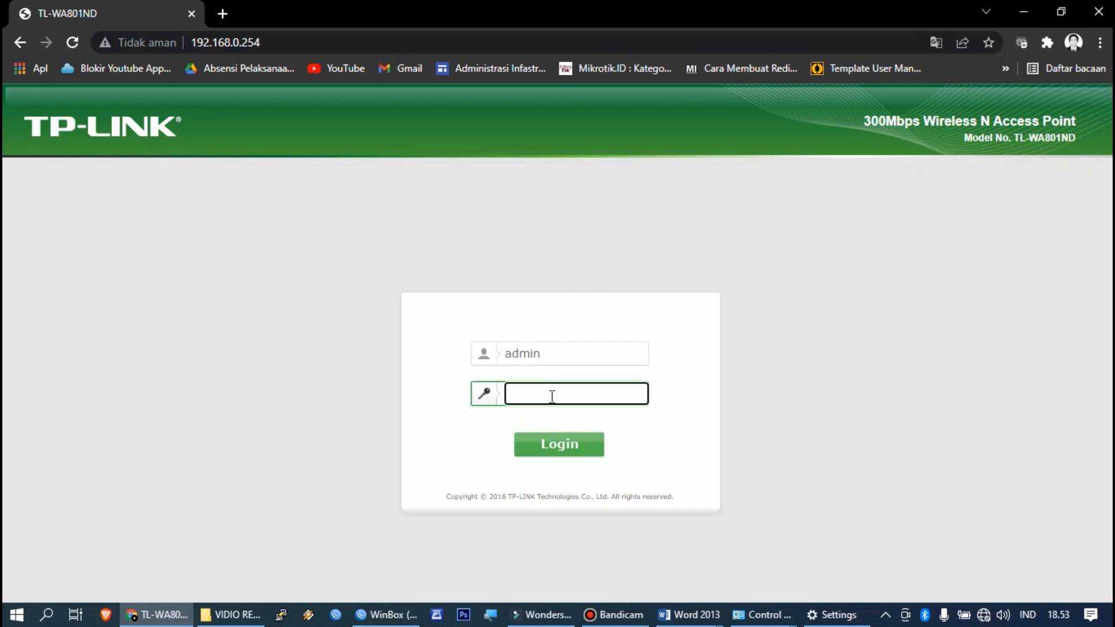
{"action": "type", "text": "ad"}
{"action": "left_click", "coordinate": [559, 445]}
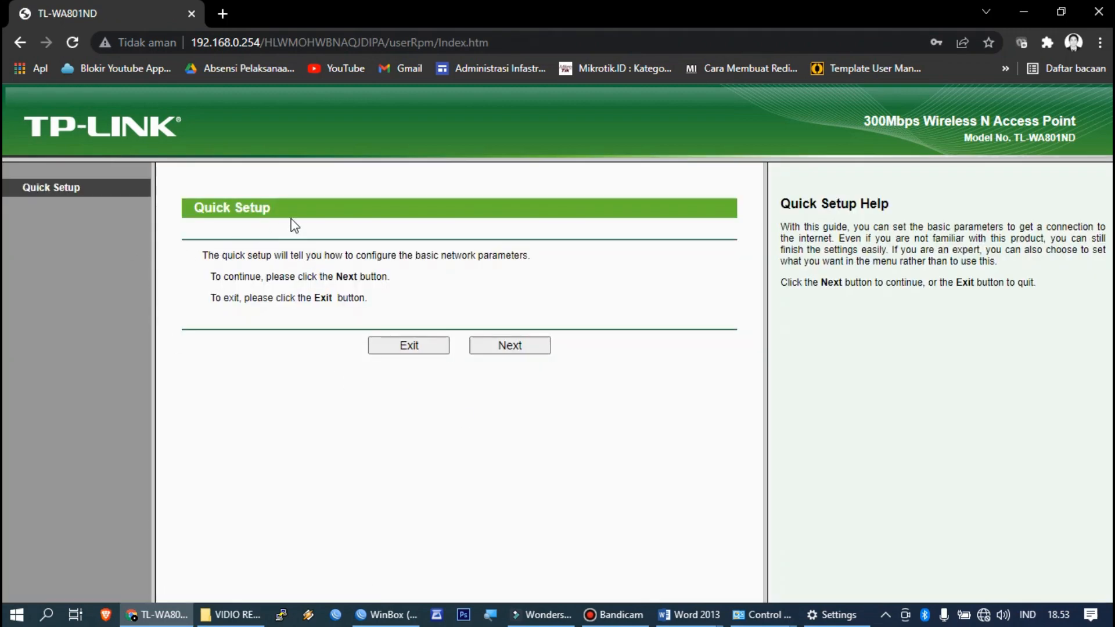
Step: Step through Quick Setup, keeping the login account and Access Point mode, dismissing the save-password offer
{"action": "left_click", "coordinate": [503, 350]}
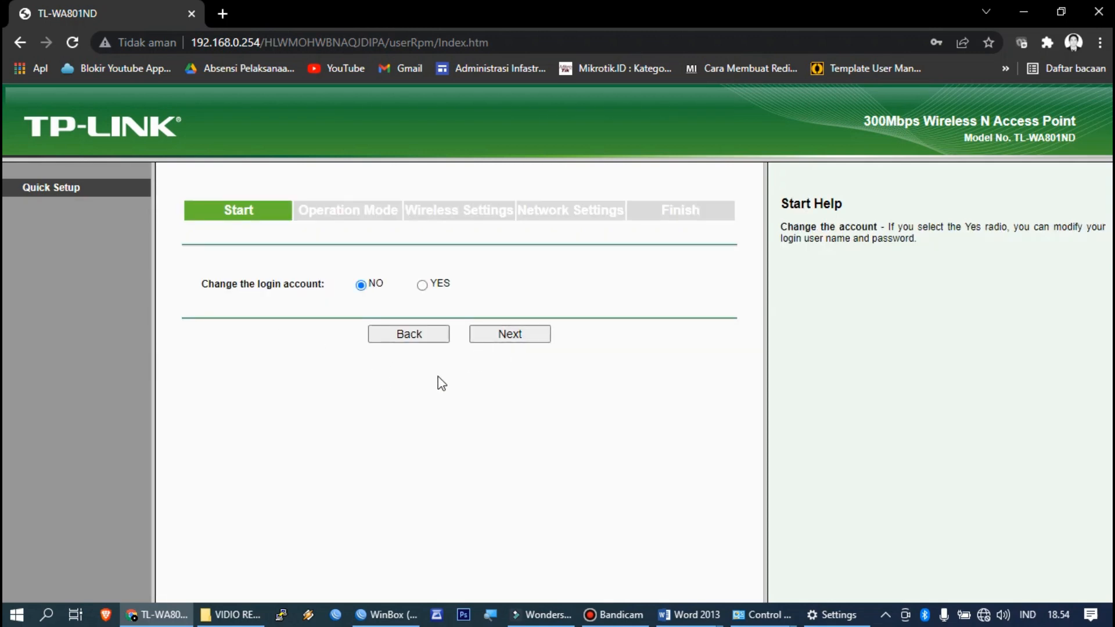
{"action": "left_click", "coordinate": [503, 342]}
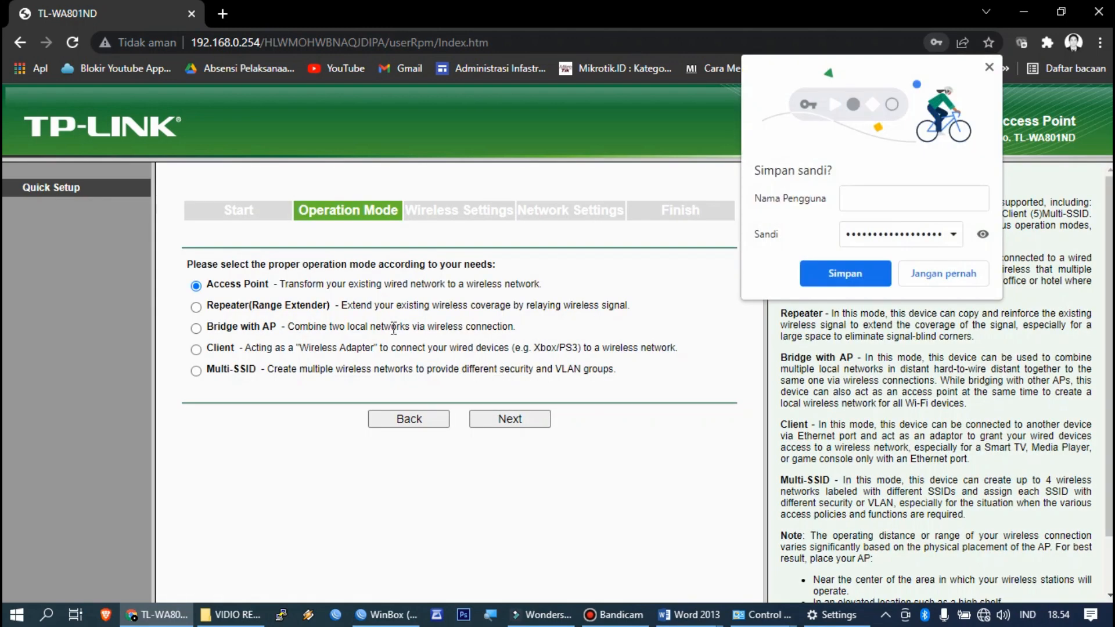
{"action": "left_click", "coordinate": [989, 68]}
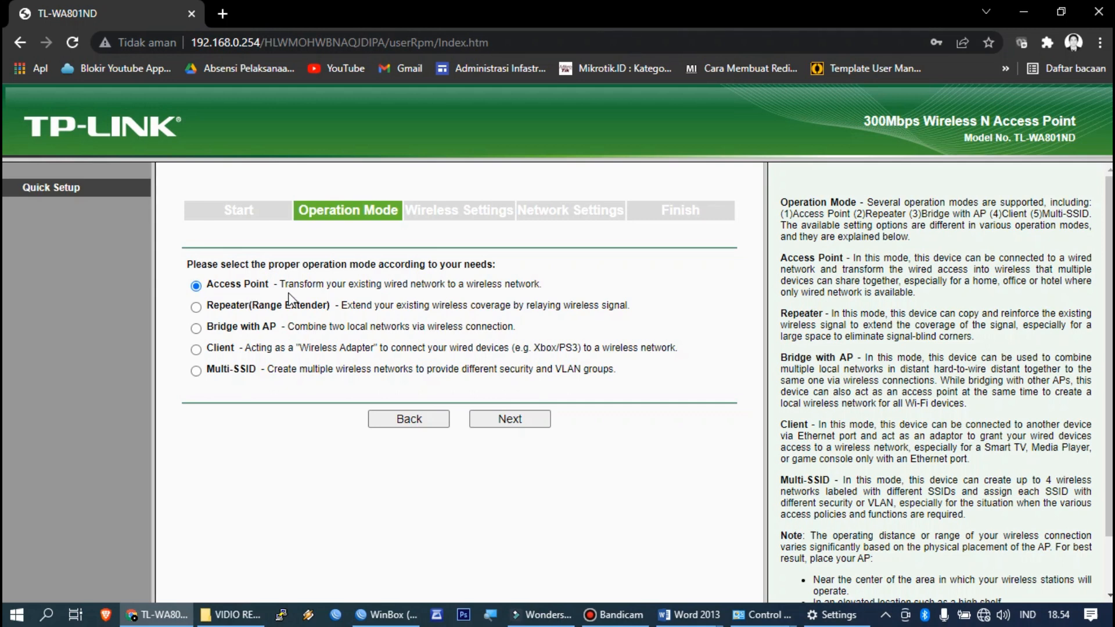
{"action": "left_click", "coordinate": [502, 420]}
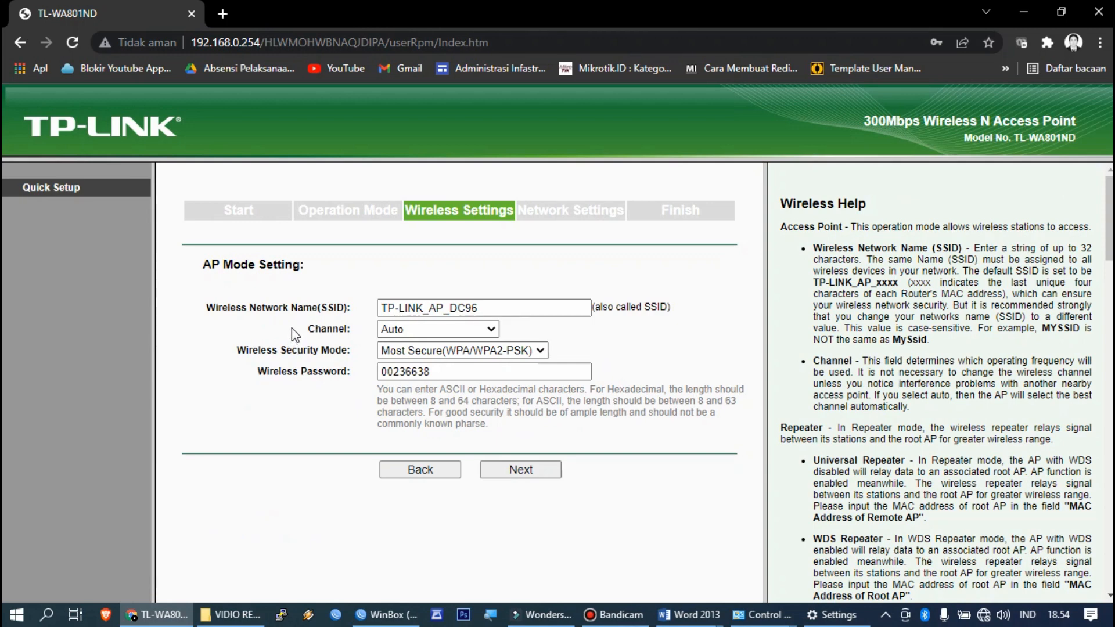
Step: Rename the wireless network SSID to 'SMKN 1 BANTAEN' using the task sheet
{"action": "left_click_drag", "start_coordinate": [502, 308], "coordinate": [378, 318]}
{"action": "left_click", "coordinate": [690, 614]}
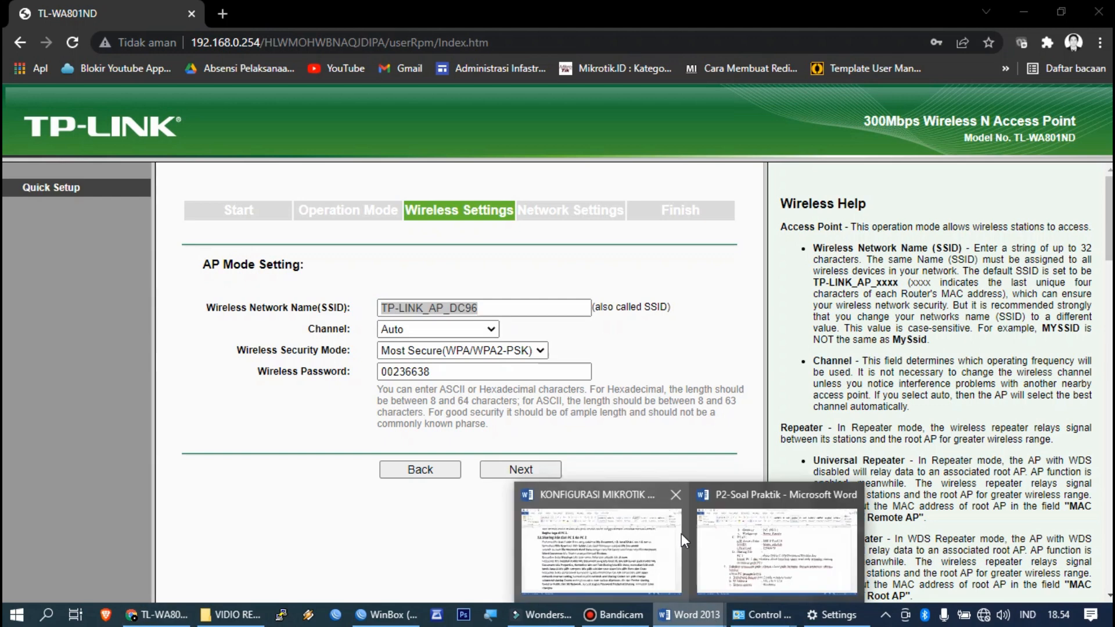
{"action": "left_click", "coordinate": [762, 561]}
{"action": "scroll", "coordinate": [587, 398], "scroll_direction": "up", "scroll_amount": 2}
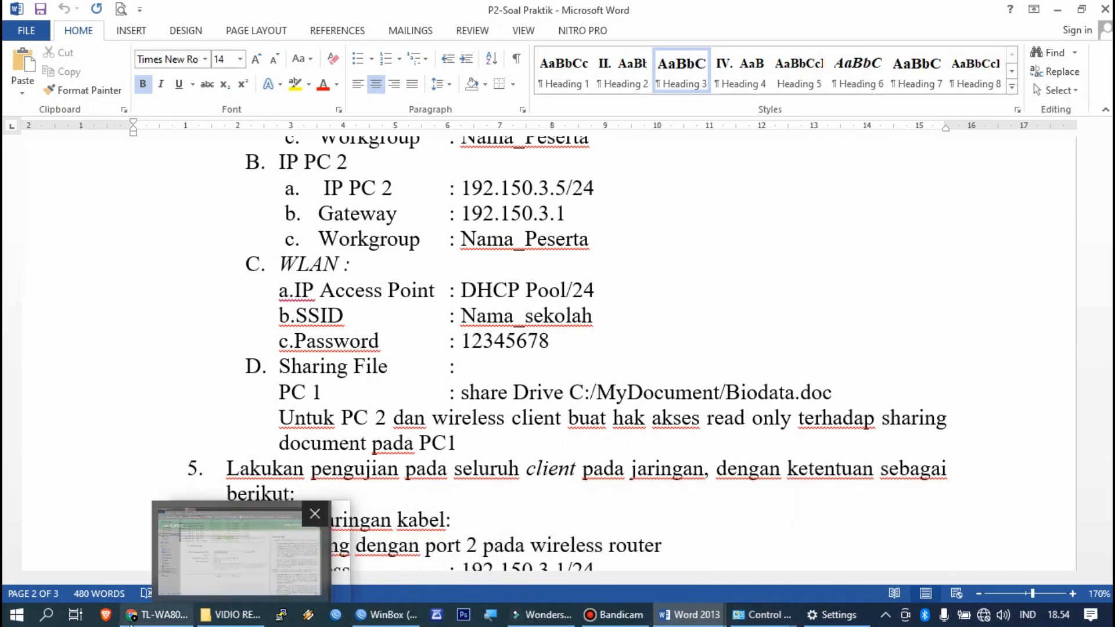
{"action": "left_click", "coordinate": [156, 614]}
{"action": "type", "text": "SMKN"}
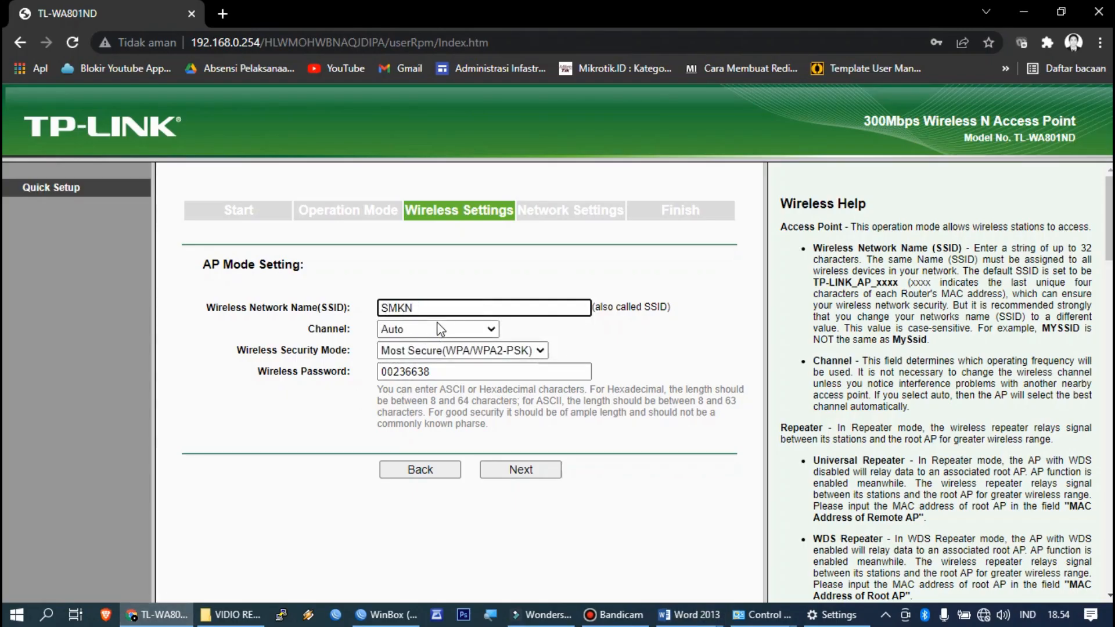
{"action": "type", "text": " 1 BANTAENG_HAIRIL"}
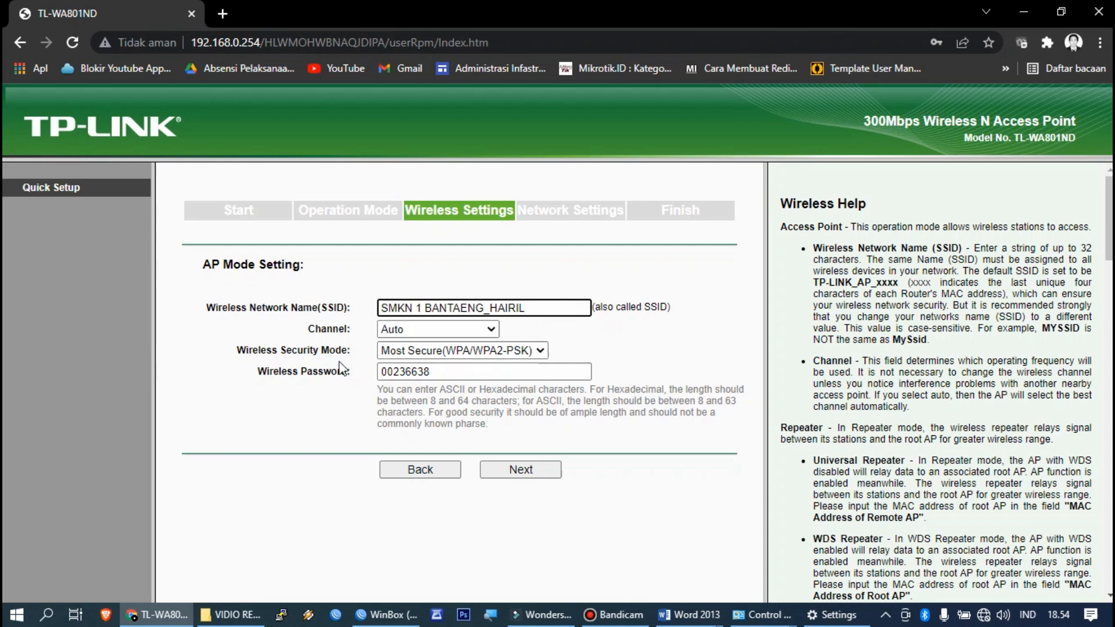
Step: Replace the wireless password with the one from the task sheet and continue
{"action": "left_click", "coordinate": [426, 372]}
{"action": "left_click_drag", "start_coordinate": [426, 372], "coordinate": [359, 381]}
{"action": "left_click", "coordinate": [710, 620]}
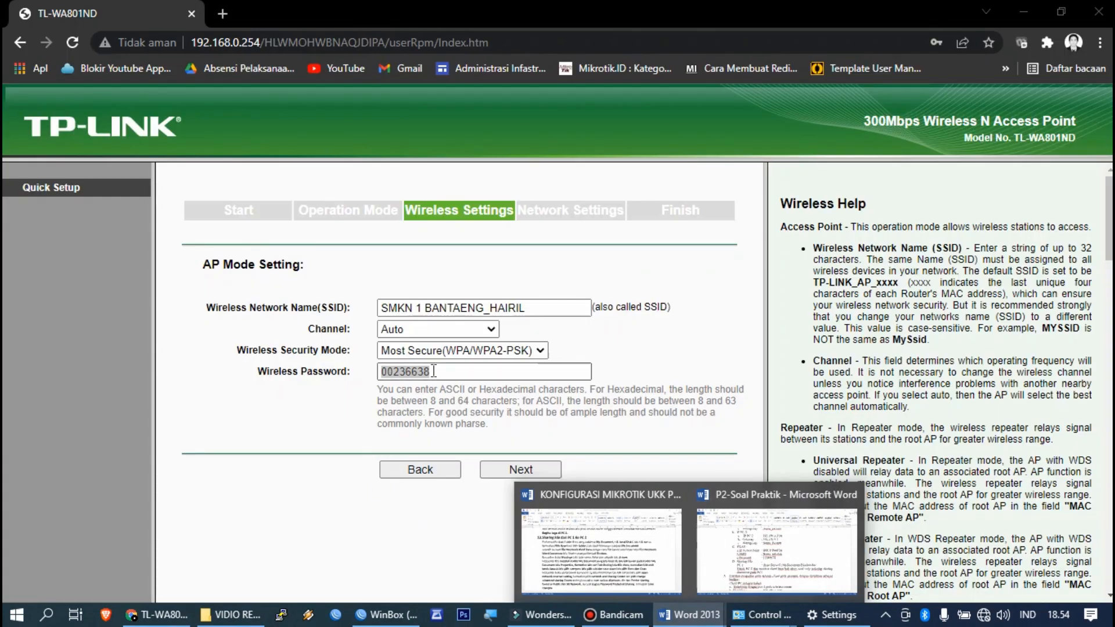
{"action": "left_click", "coordinate": [433, 371]}
{"action": "key", "text": "BackSpace"}
{"action": "key", "text": "BackSpace"}
{"action": "key", "text": "BackSpace"}
{"action": "key", "text": "BackSpace"}
{"action": "key", "text": "BackSpace"}
{"action": "key", "text": "BackSpace"}
{"action": "key", "text": "BackSpace"}
{"action": "type", "text": "12345678"}
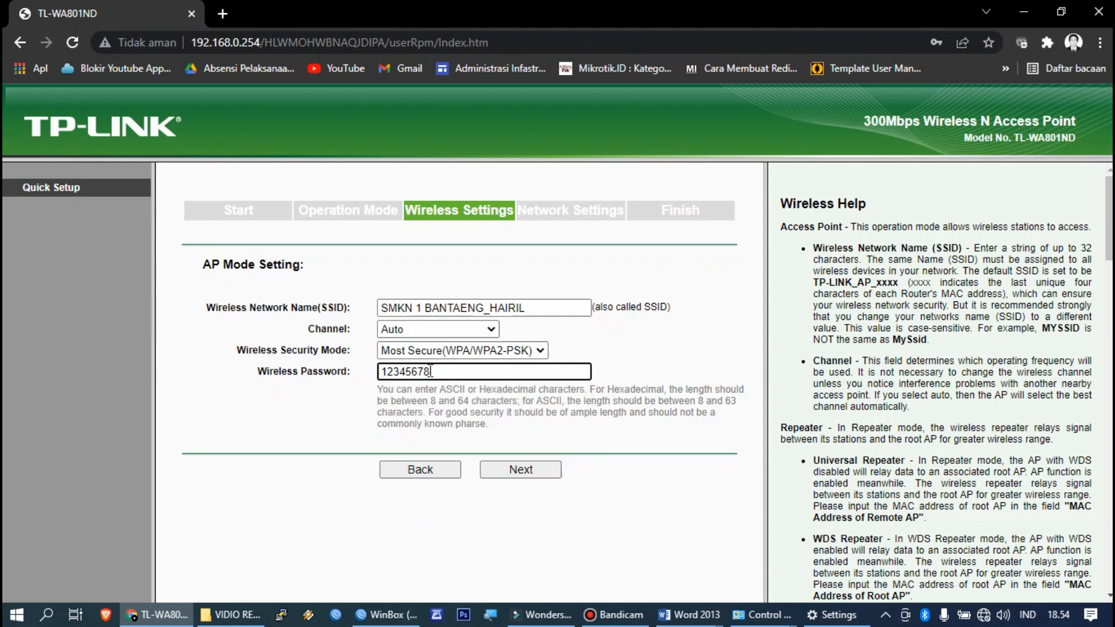
{"action": "left_click", "coordinate": [548, 472]}
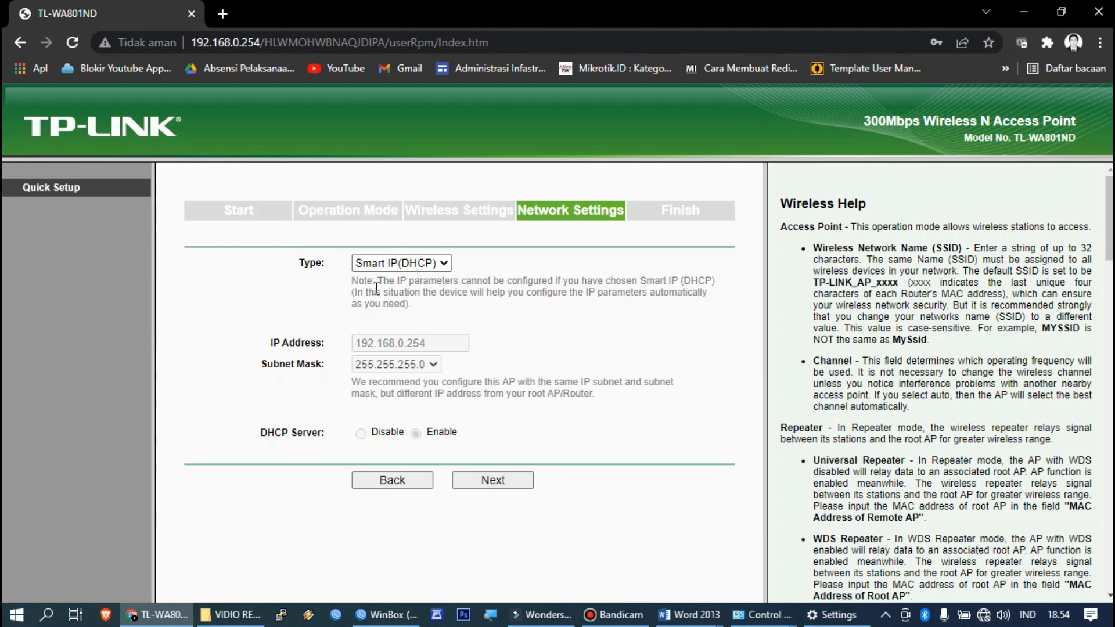
Step: Finish the TP-Link quick setup and review the access point's Status page
{"action": "left_click", "coordinate": [491, 480]}
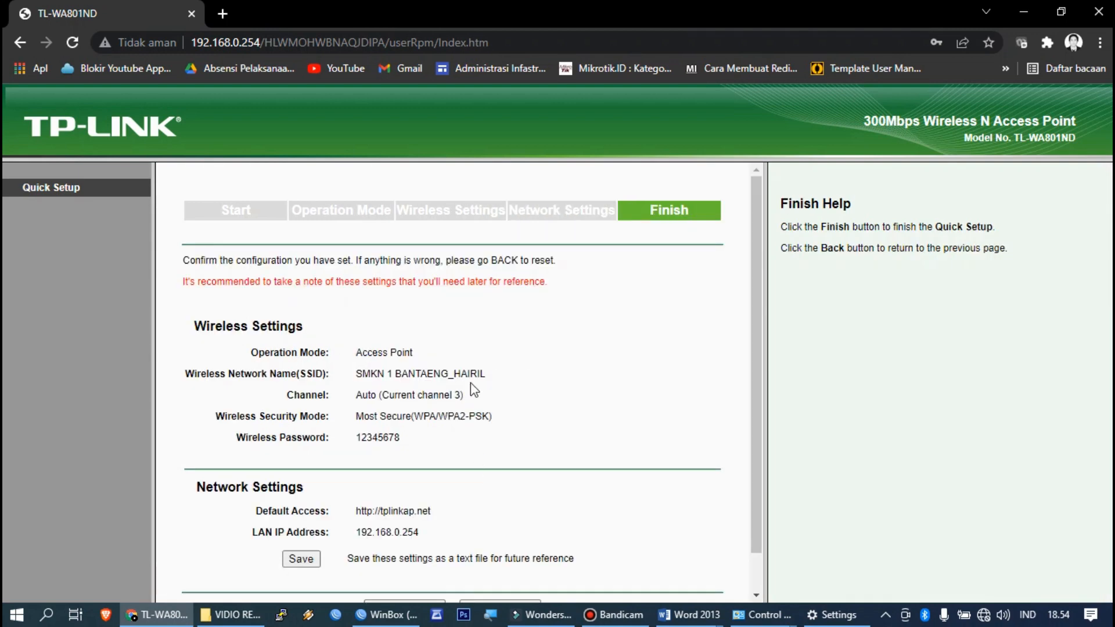
{"action": "scroll", "coordinate": [515, 374], "scroll_direction": "down", "scroll_amount": 1}
{"action": "left_click", "coordinate": [464, 562]}
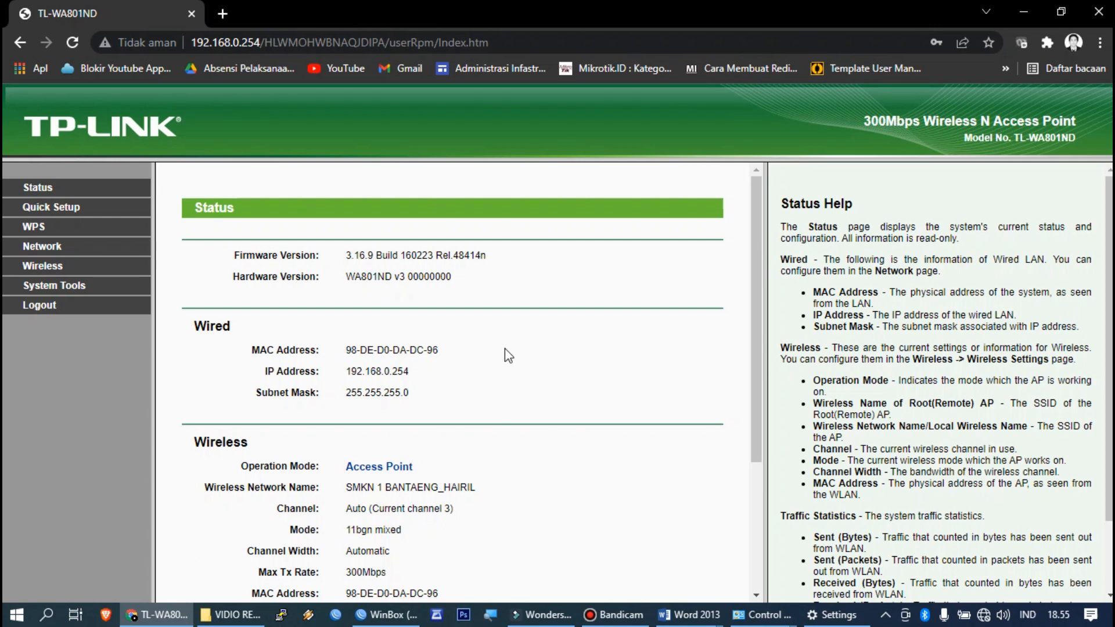
{"action": "scroll", "coordinate": [504, 351], "scroll_direction": "down", "scroll_amount": 3}
{"action": "scroll", "coordinate": [503, 353], "scroll_direction": "up", "scroll_amount": 2}
{"action": "scroll", "coordinate": [504, 353], "scroll_direction": "down", "scroll_amount": 2}
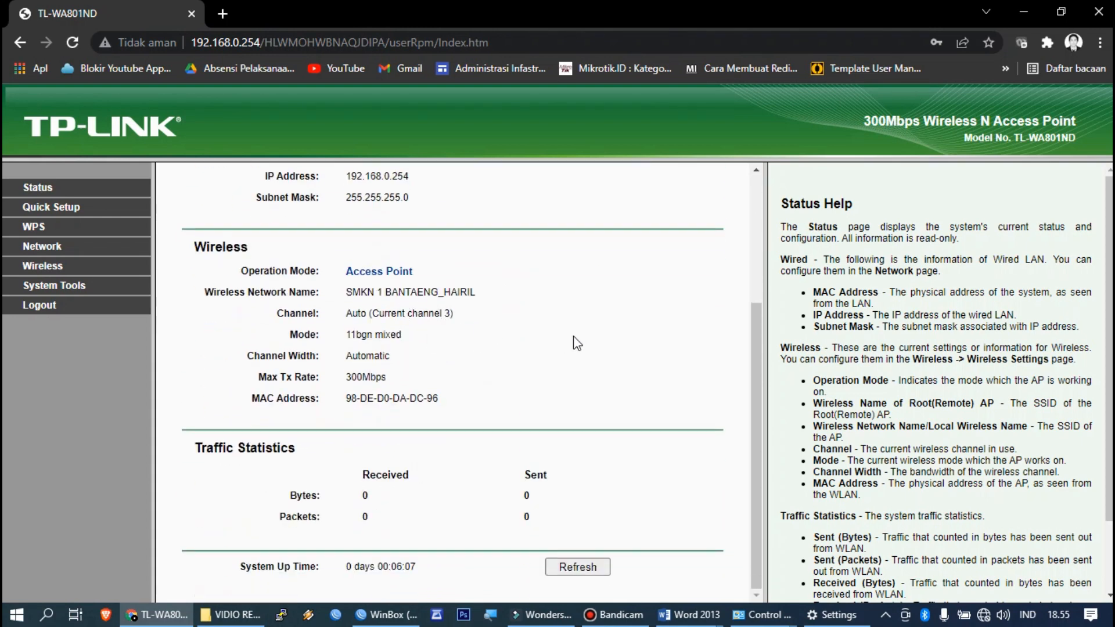
Step: Check the available wireless networks and bring the TOPOLOGI UKK 2022 PAKET 2 diagram forward
{"action": "left_click", "coordinate": [983, 614]}
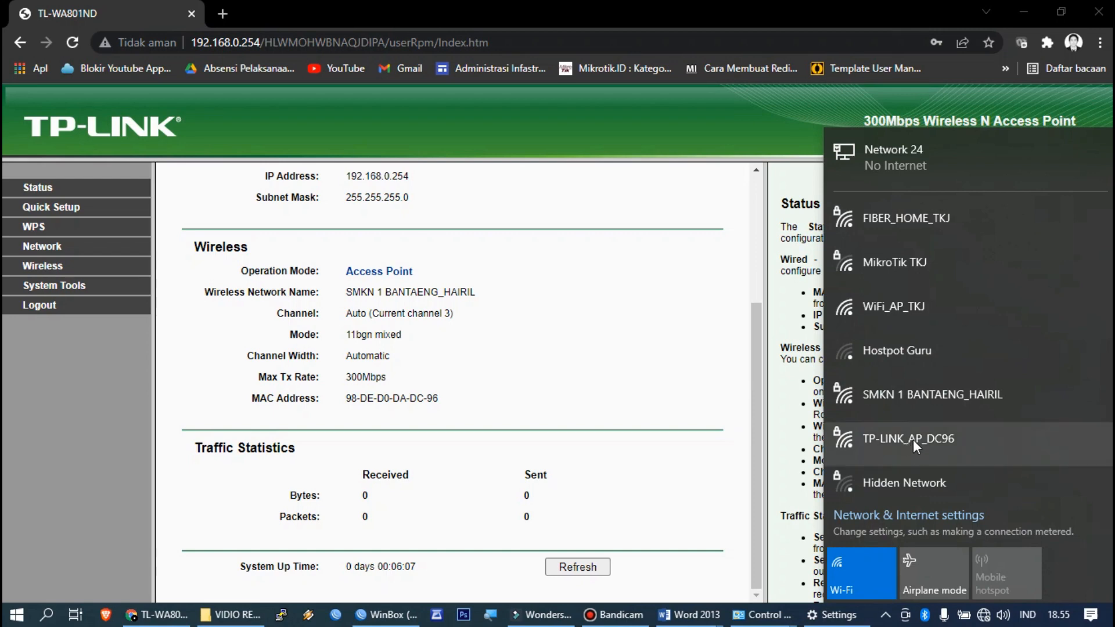
{"action": "left_click", "coordinate": [676, 316]}
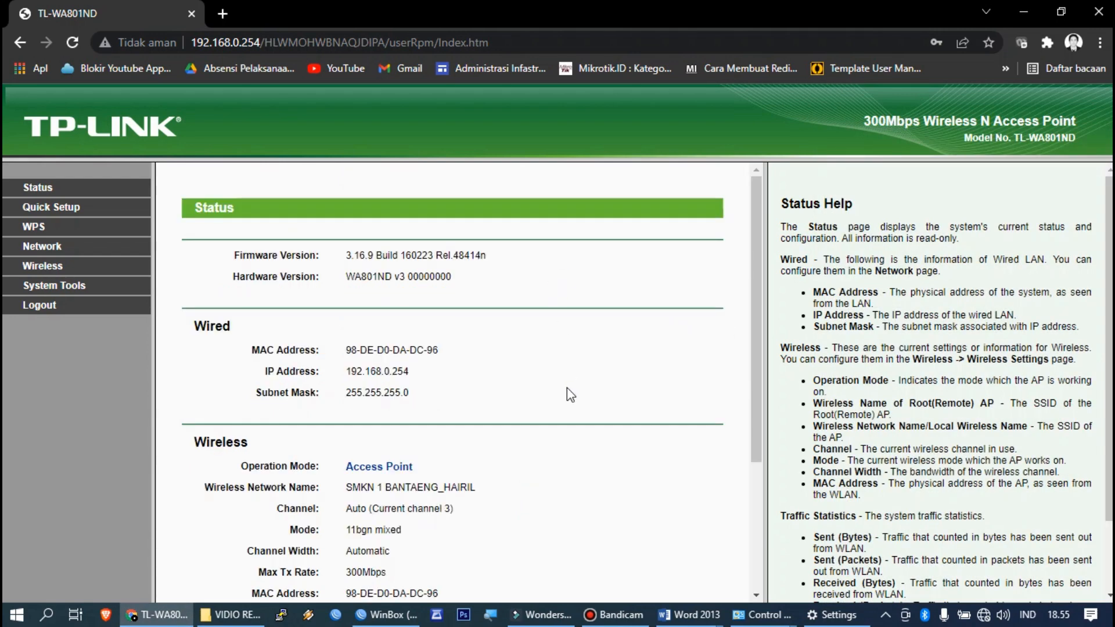
{"action": "scroll", "coordinate": [567, 388], "scroll_direction": "down", "scroll_amount": 3}
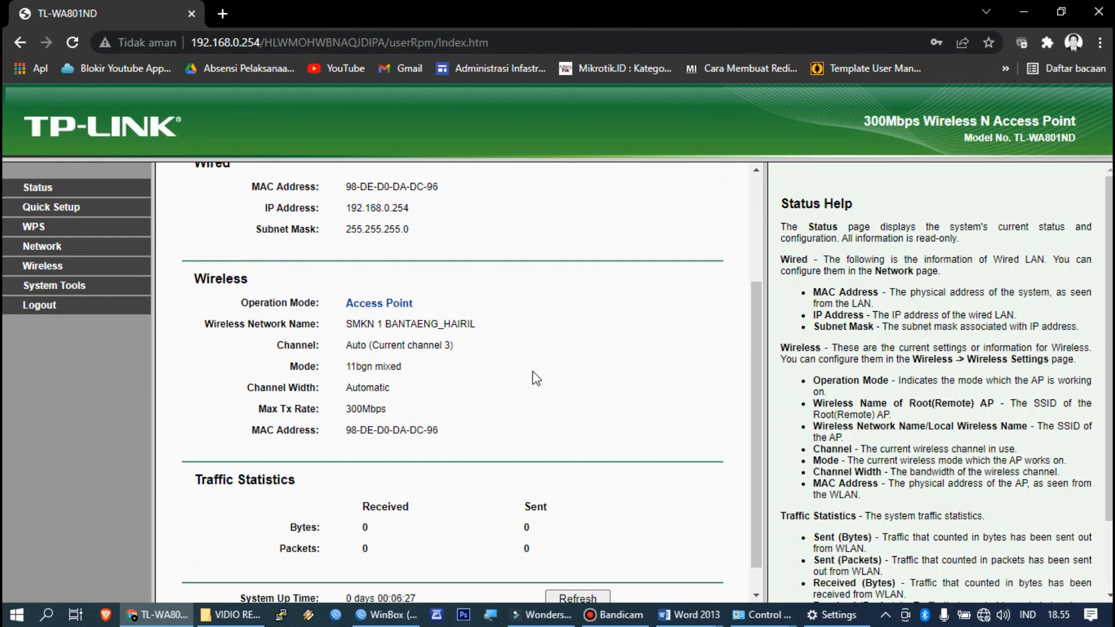
{"action": "left_click", "coordinate": [614, 615]}
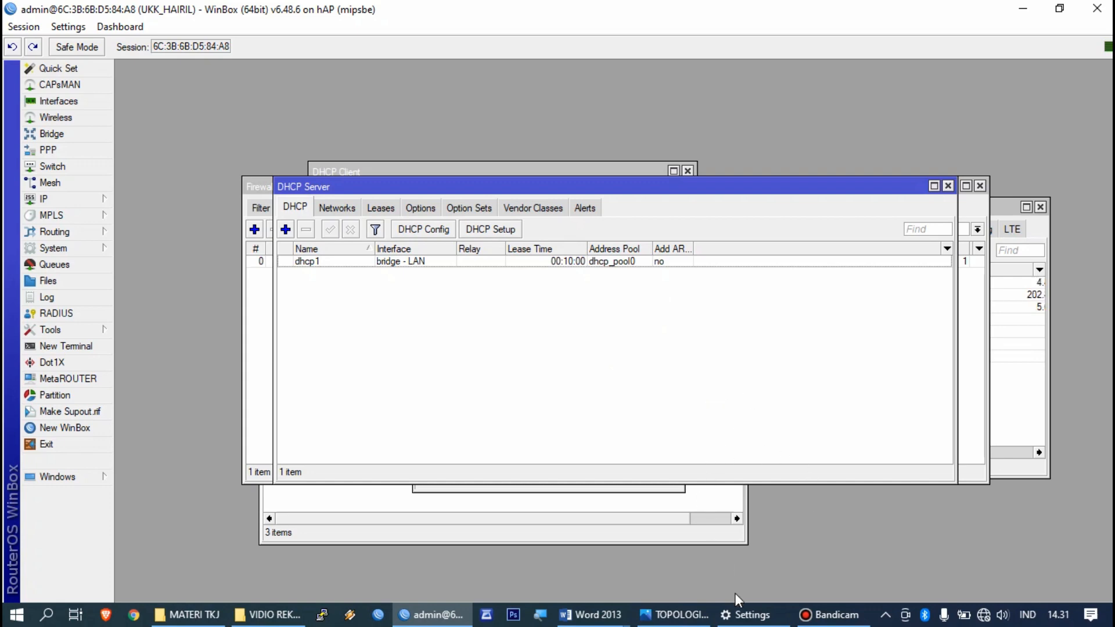
{"action": "left_click", "coordinate": [673, 614]}
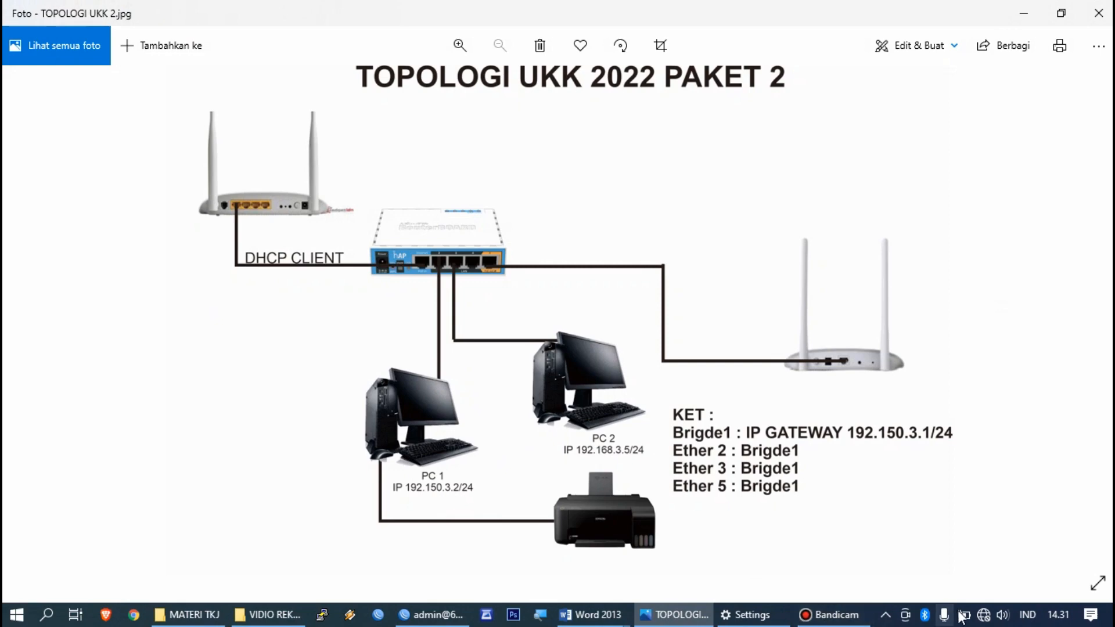
{"action": "right_click", "coordinate": [983, 615]}
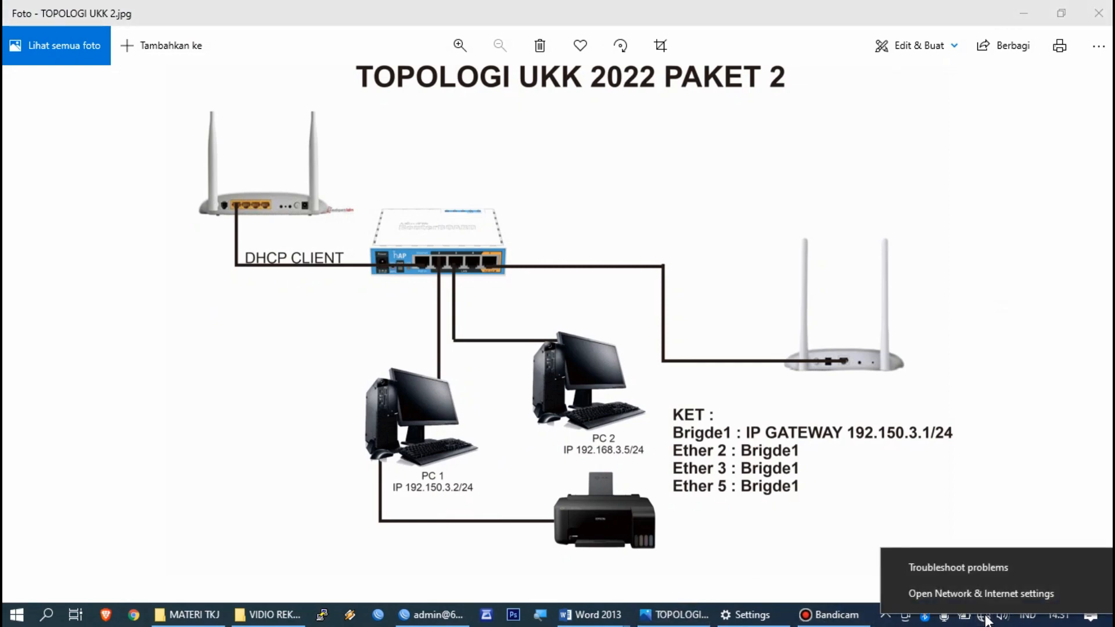
Step: Open Network Connections through Network & Internet settings' Change adapter options
{"action": "left_click", "coordinate": [983, 617]}
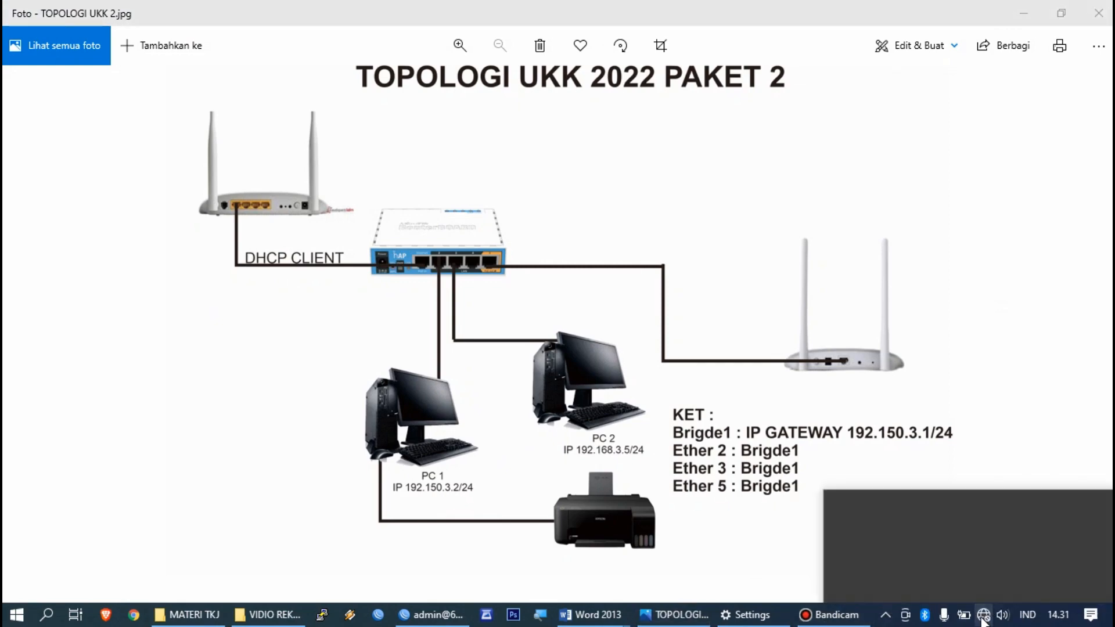
{"action": "right_click", "coordinate": [983, 617]}
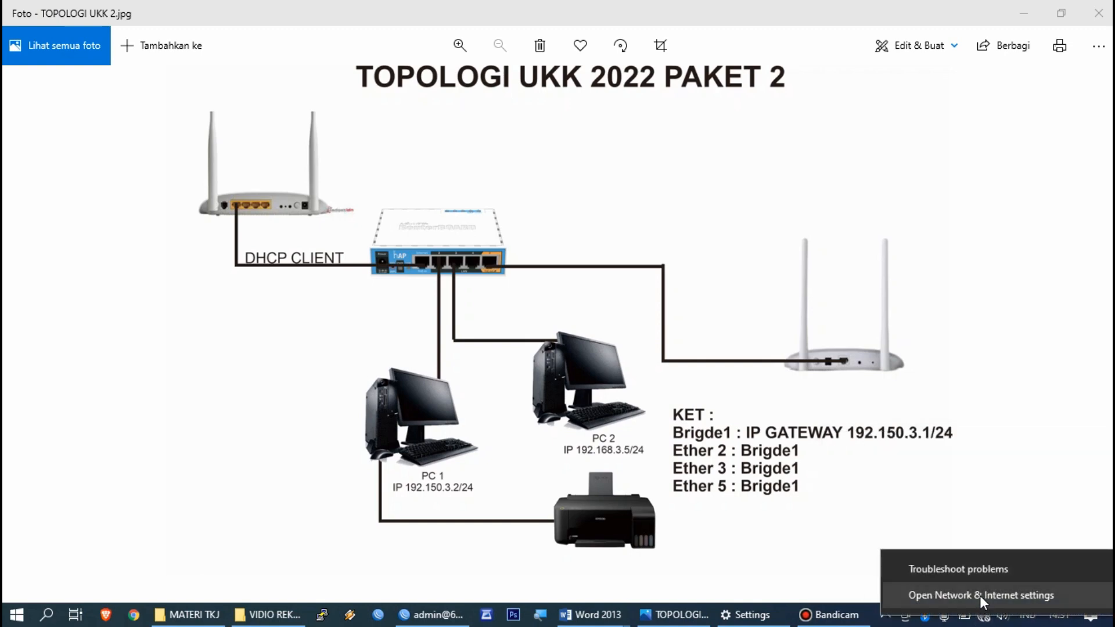
{"action": "left_click", "coordinate": [980, 596]}
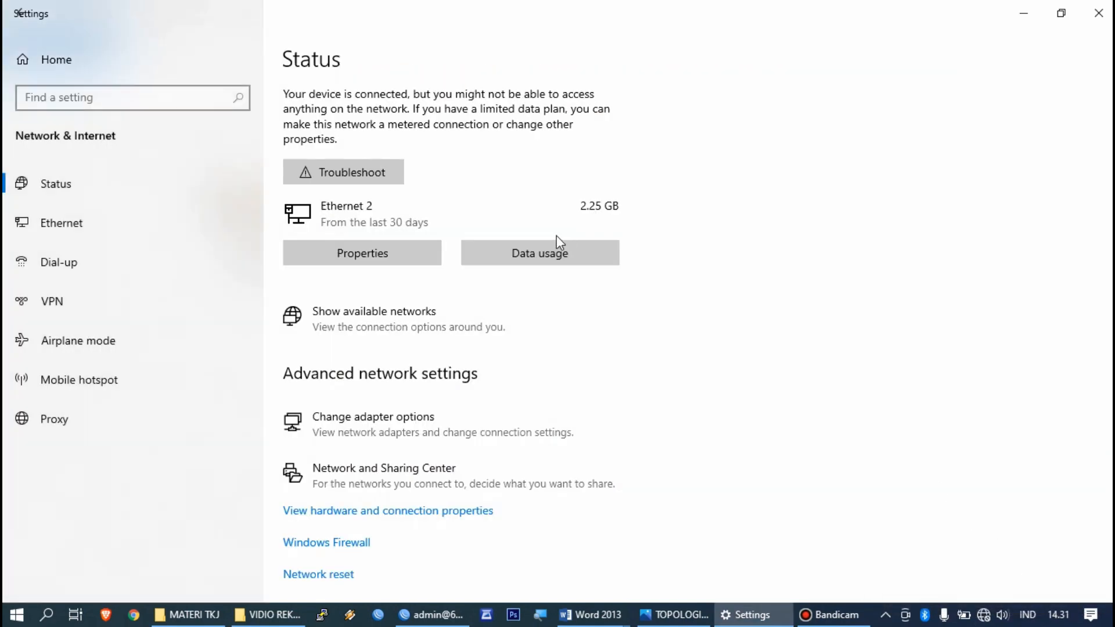
{"action": "scroll", "coordinate": [441, 306], "scroll_direction": "down", "scroll_amount": 3}
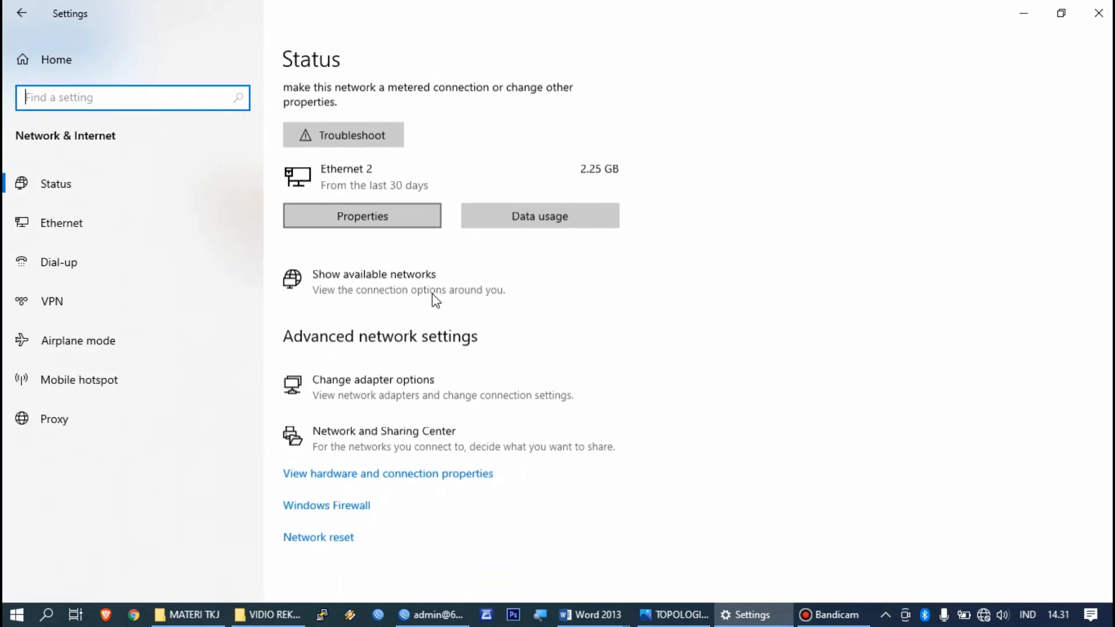
{"action": "left_click", "coordinate": [433, 381]}
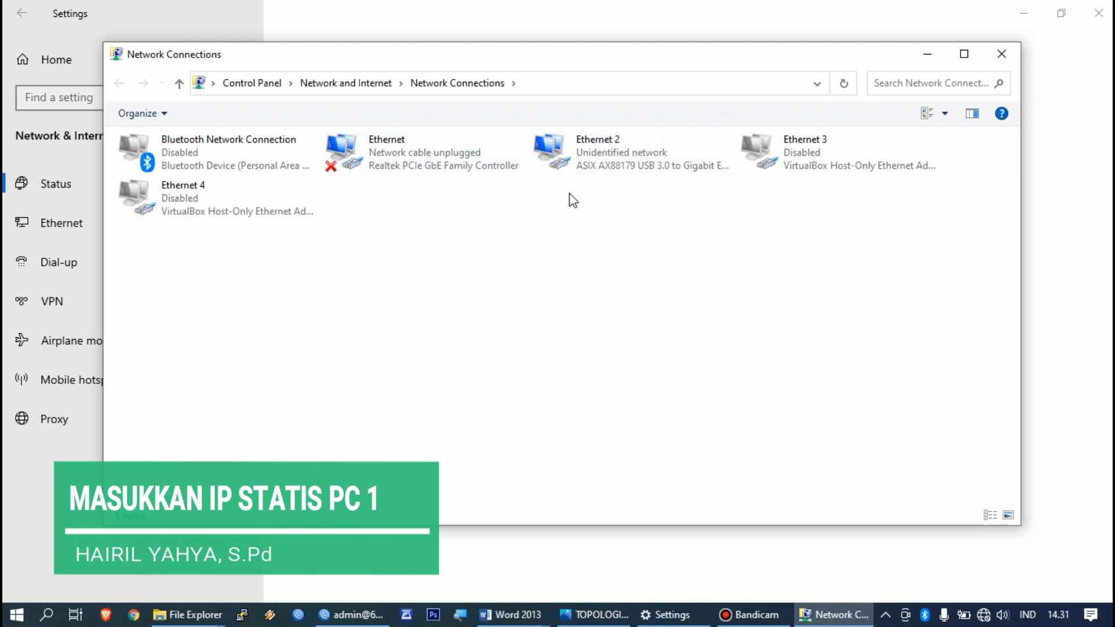
Step: In Ethernet 2's IPv4 properties, set the static IP address 192.150.3.2
{"action": "right_click", "coordinate": [596, 158]}
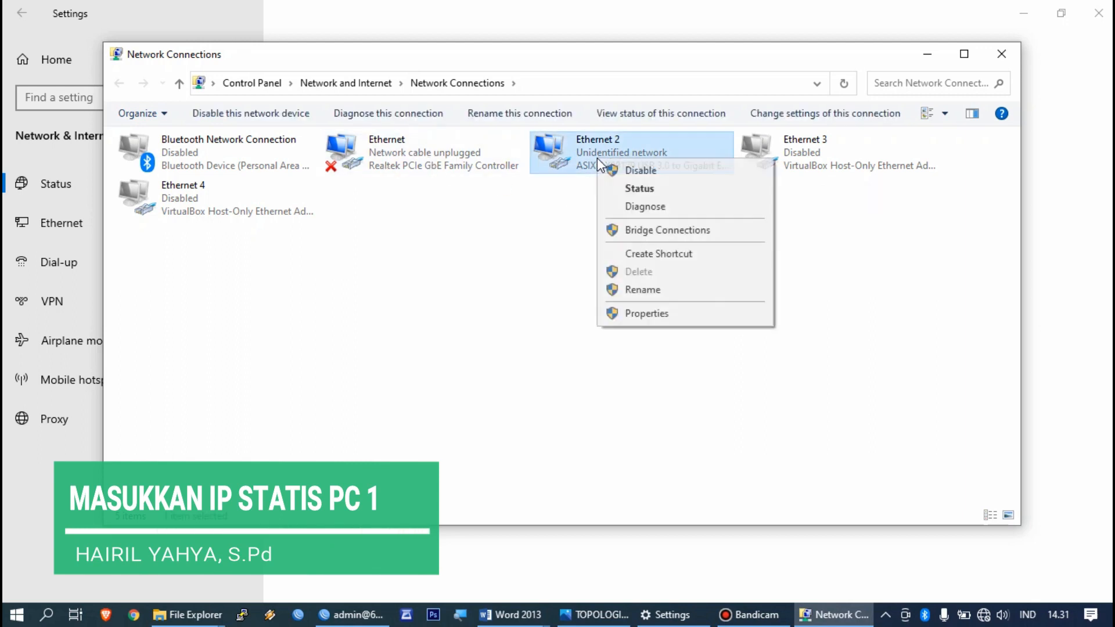
{"action": "left_click", "coordinate": [650, 313]}
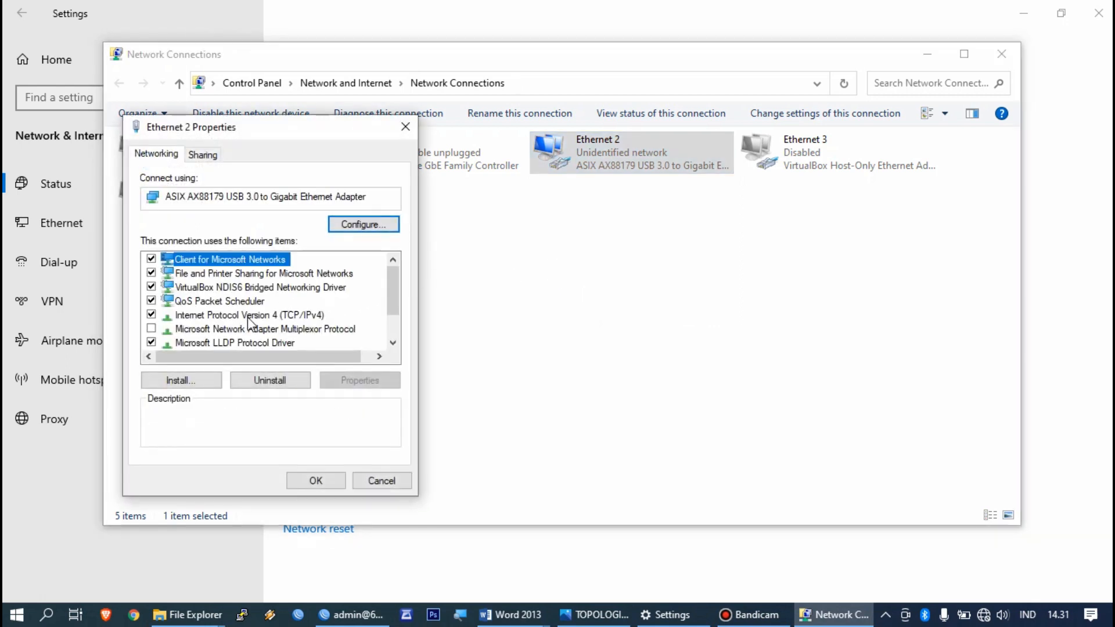
{"action": "double_click", "coordinate": [247, 315]}
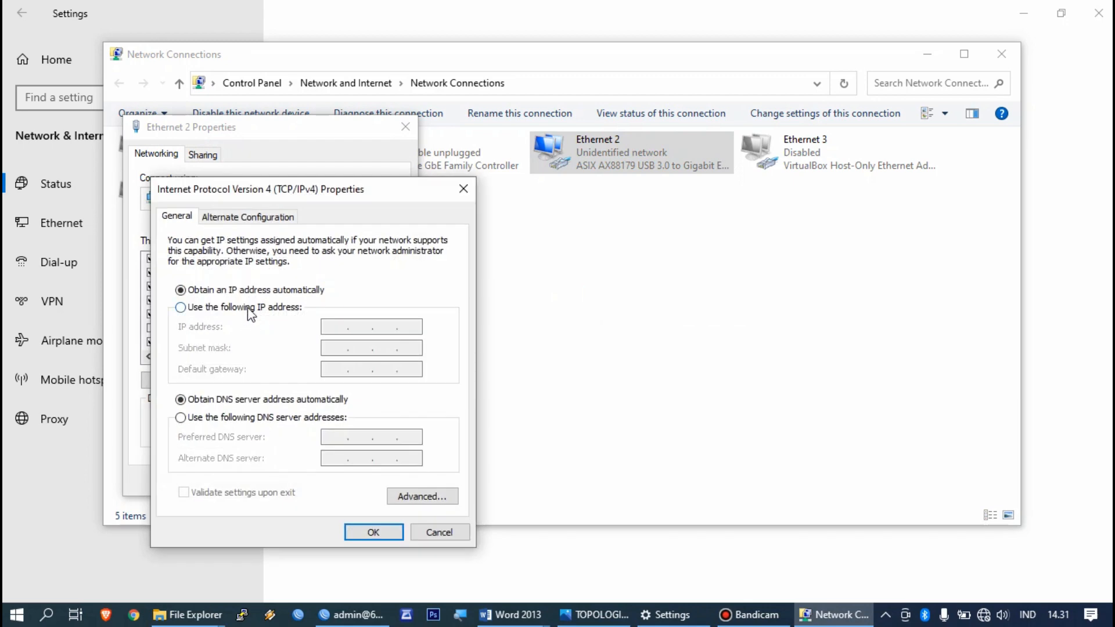
{"action": "left_click", "coordinate": [250, 311]}
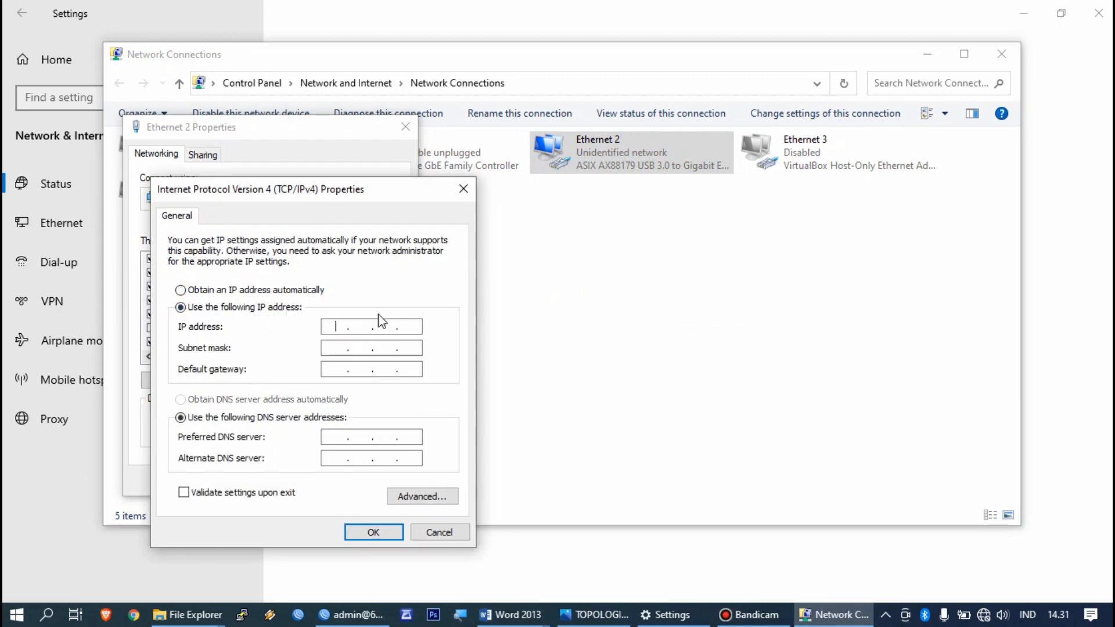
{"action": "type", "text": "192 . 168"}
{"action": "key", "text": "BackSpace"}
{"action": "key", "text": "BackSpace"}
{"action": "type", "text": "50"}
Step: Enter mask 255.255.255.0, gateway 192.150.3.1 and preferred DNS 192.168.1.1, then confirm
{"action": "mouse_move", "coordinate": [511, 614]}
{"action": "mouse_move", "coordinate": [564, 545]}
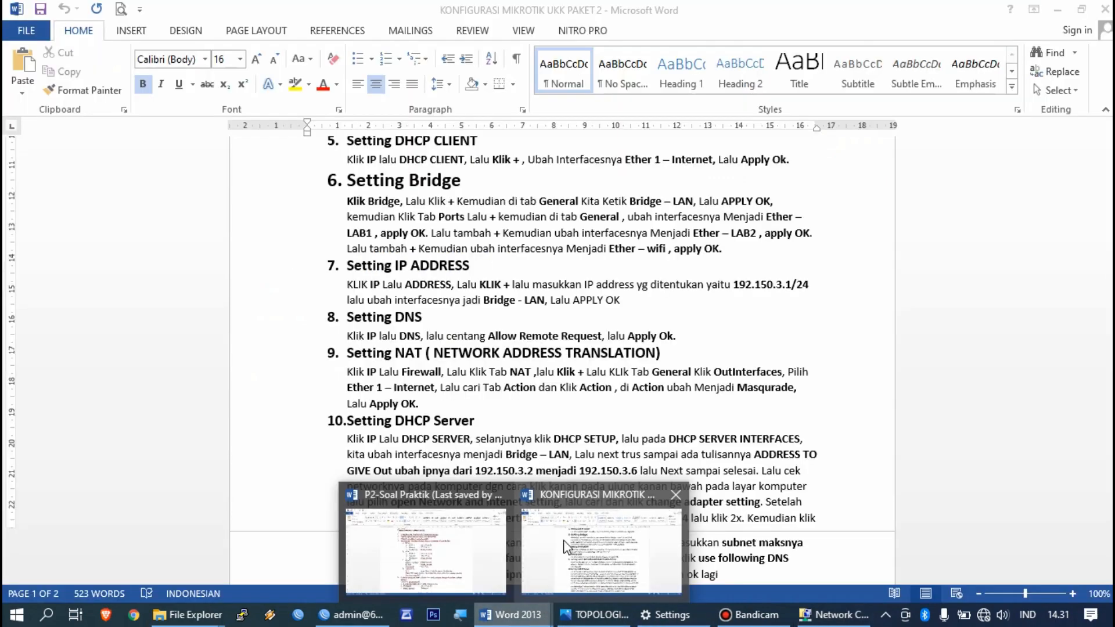
{"action": "mouse_move", "coordinate": [468, 541]}
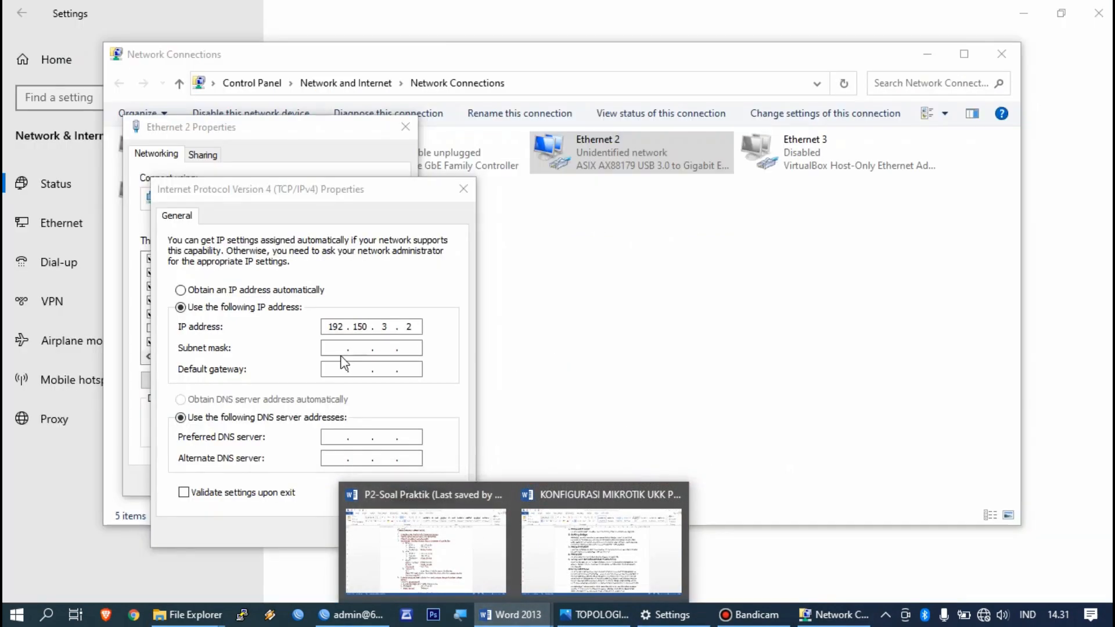
{"action": "left_click", "coordinate": [337, 347]}
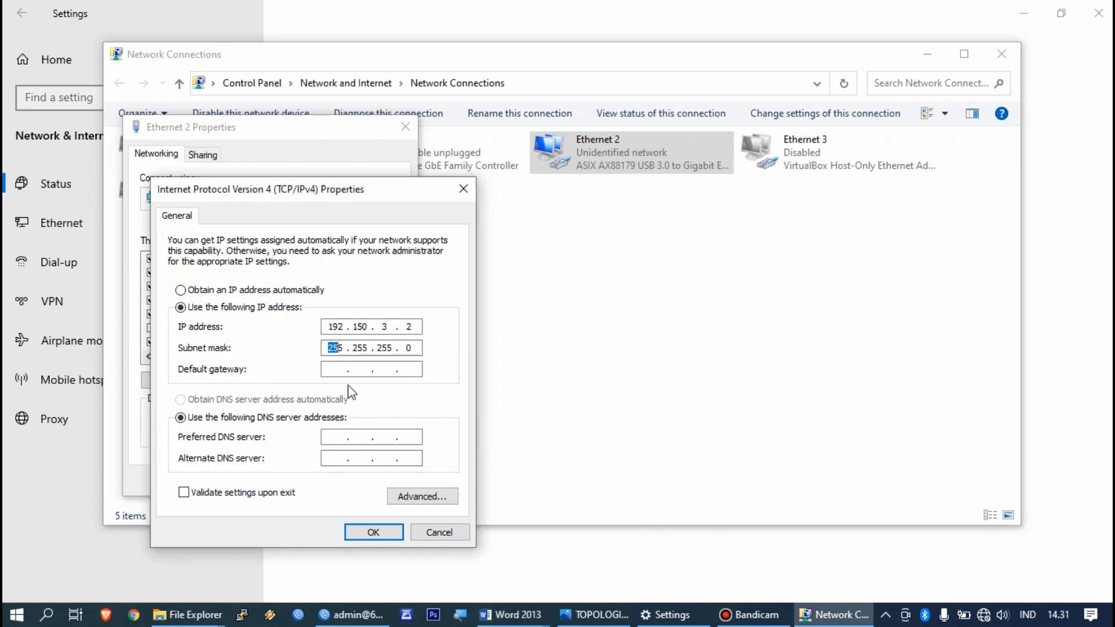
{"action": "key", "text": "Tab"}
{"action": "type", "text": "192 . 150"}
{"action": "left_click", "coordinate": [331, 435]}
{"action": "key", "text": "BackSpace"}
{"action": "key", "text": "BackSpace"}
{"action": "type", "text": "192.150.3.1"}
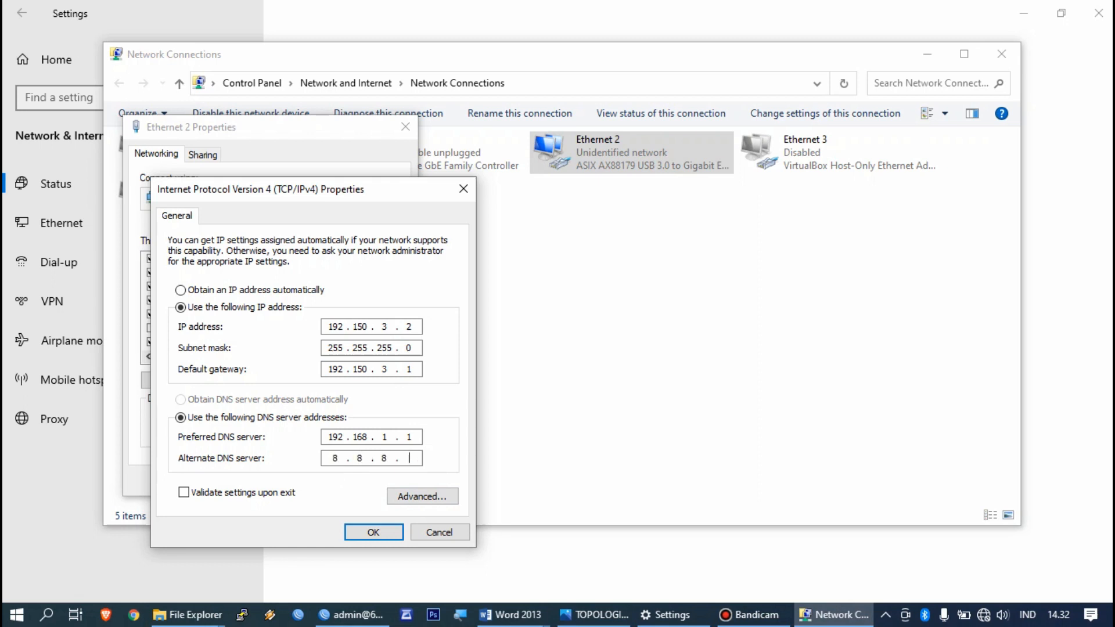
{"action": "left_click", "coordinate": [354, 531]}
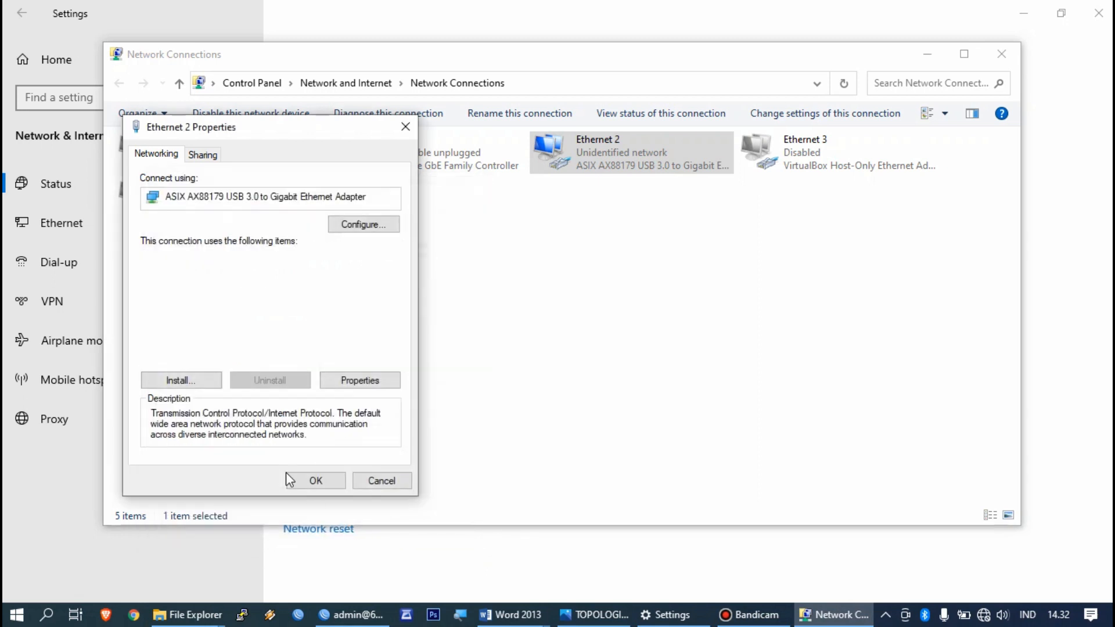
Step: Apply Ethernet 2's properties, verify its status shows Network 23 with Internet, then minimize Network Connections
{"action": "left_click", "coordinate": [308, 481]}
{"action": "left_click", "coordinate": [496, 331]}
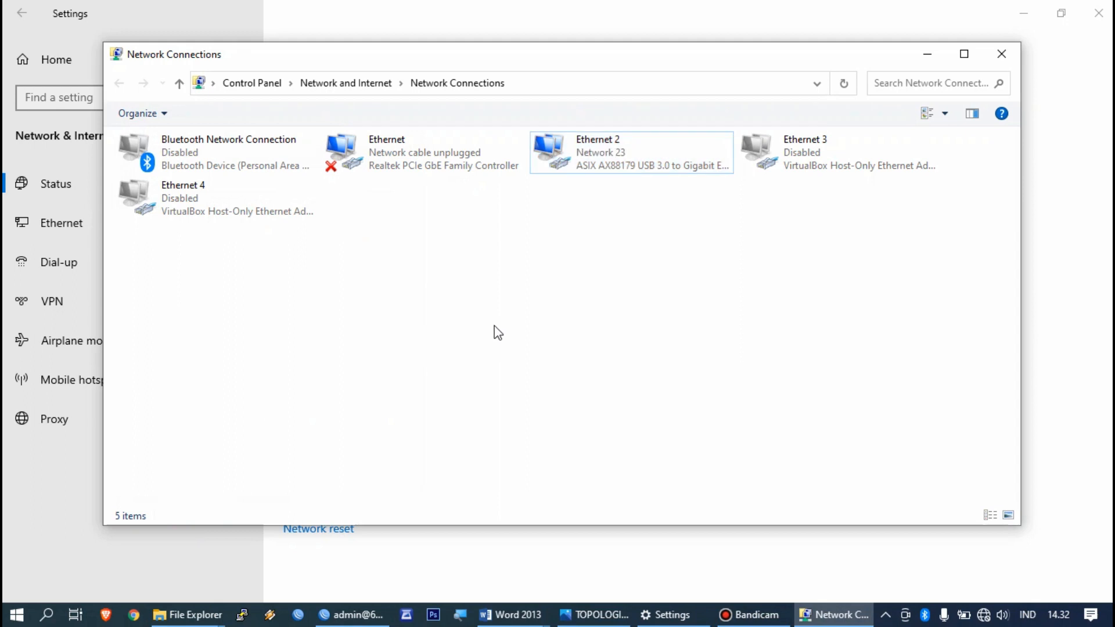
{"action": "left_click", "coordinate": [611, 158]}
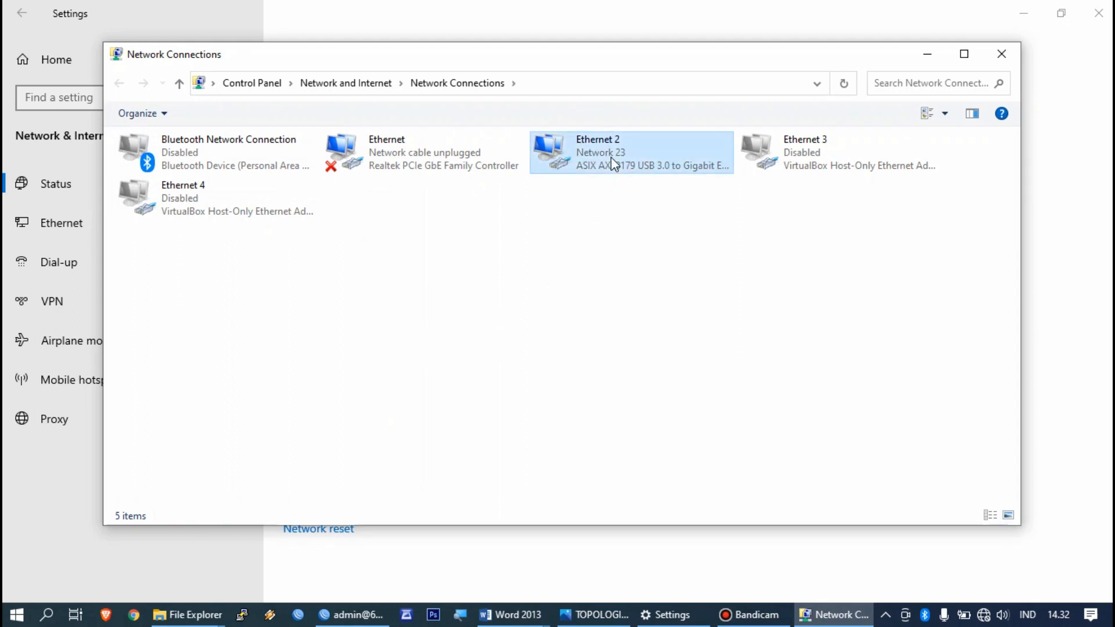
{"action": "double_click", "coordinate": [576, 162]}
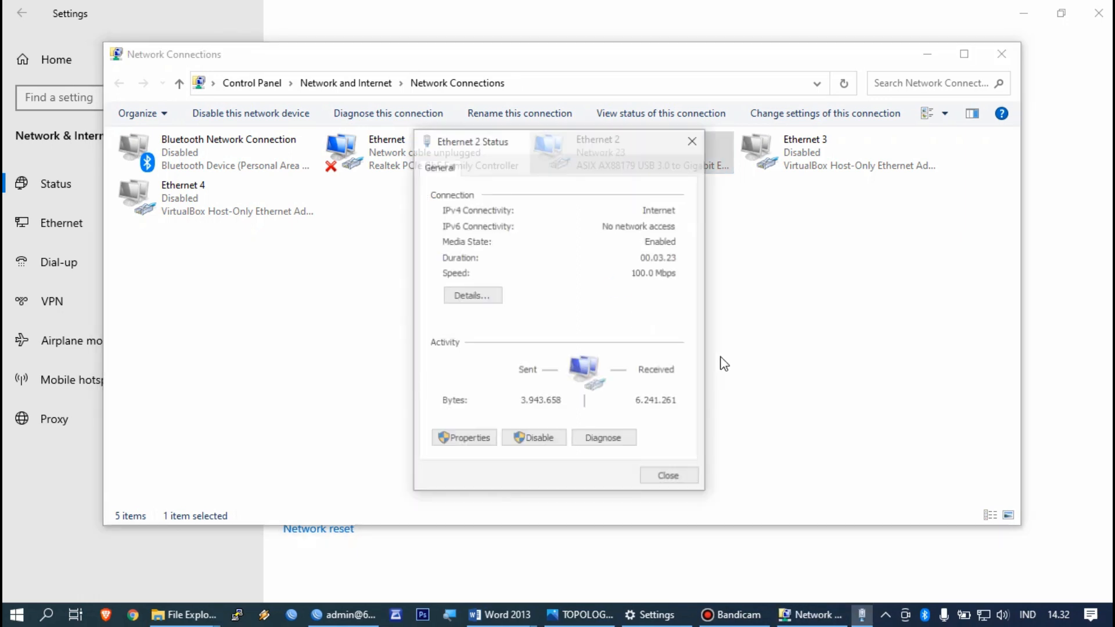
{"action": "left_click", "coordinate": [670, 478]}
{"action": "left_click", "coordinate": [755, 377]}
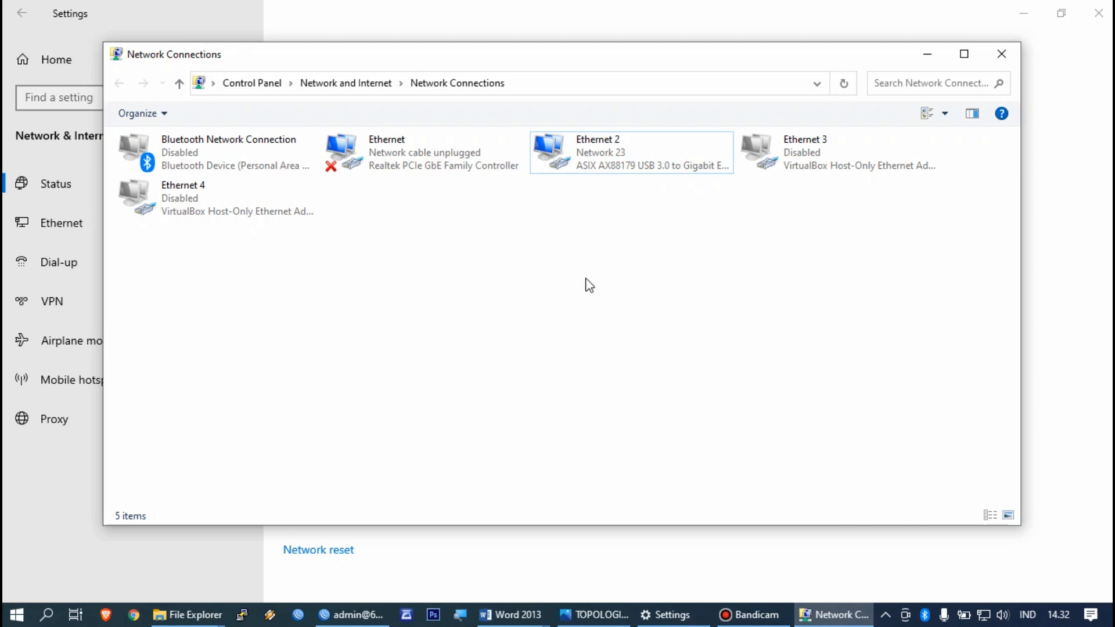
{"action": "left_click", "coordinate": [927, 54]}
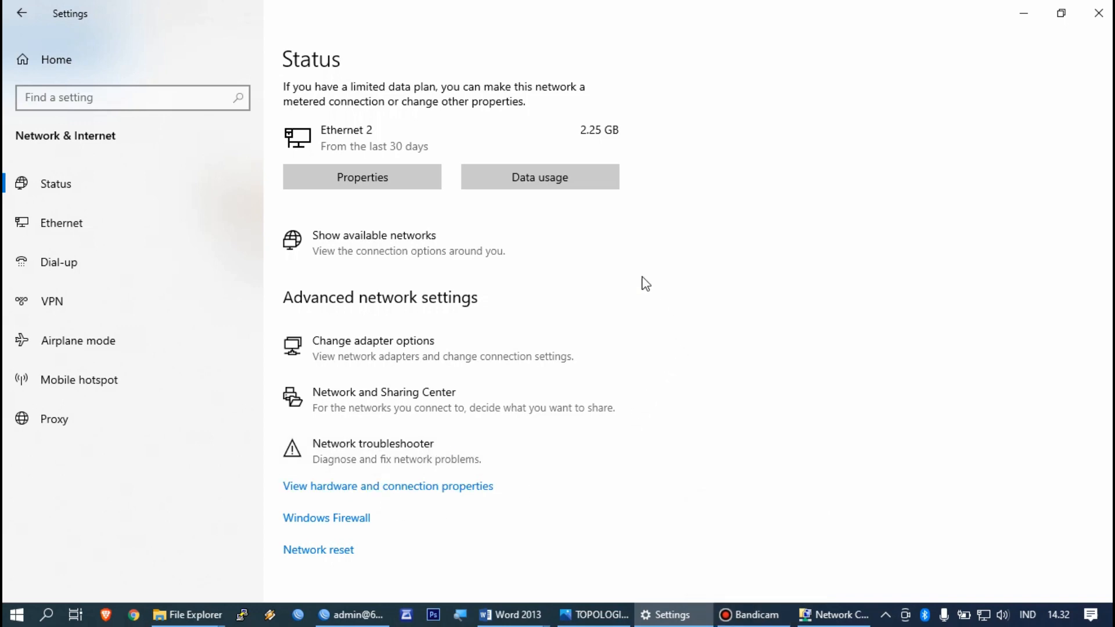
{"action": "left_click", "coordinate": [1098, 13]}
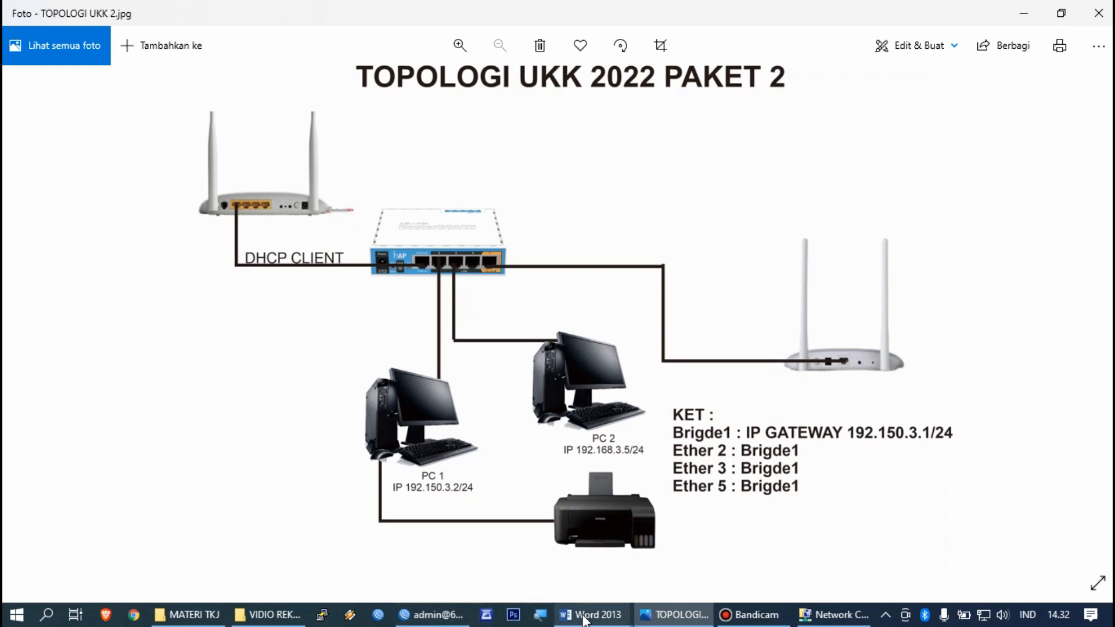
Step: Look up PC 1's workgroup name Nama_Peserta in the P2-Soal Praktik task sheet
{"action": "mouse_move", "coordinate": [584, 620]}
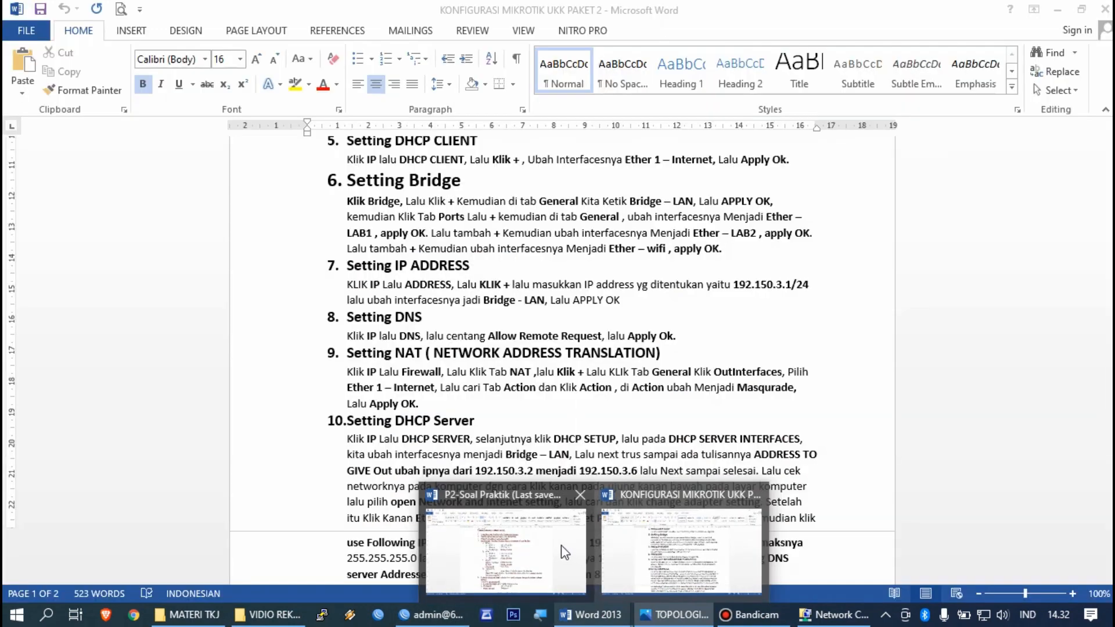
{"action": "left_click", "coordinate": [572, 497]}
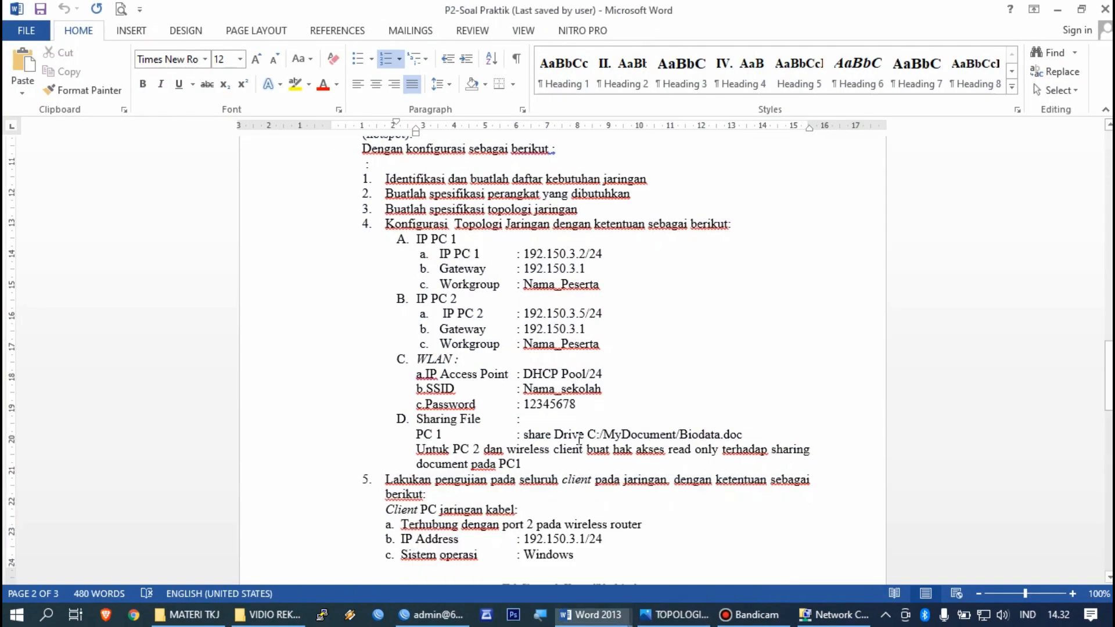
{"action": "left_click_drag", "start_coordinate": [600, 285], "coordinate": [523, 284]}
{"action": "left_click", "coordinate": [626, 330]}
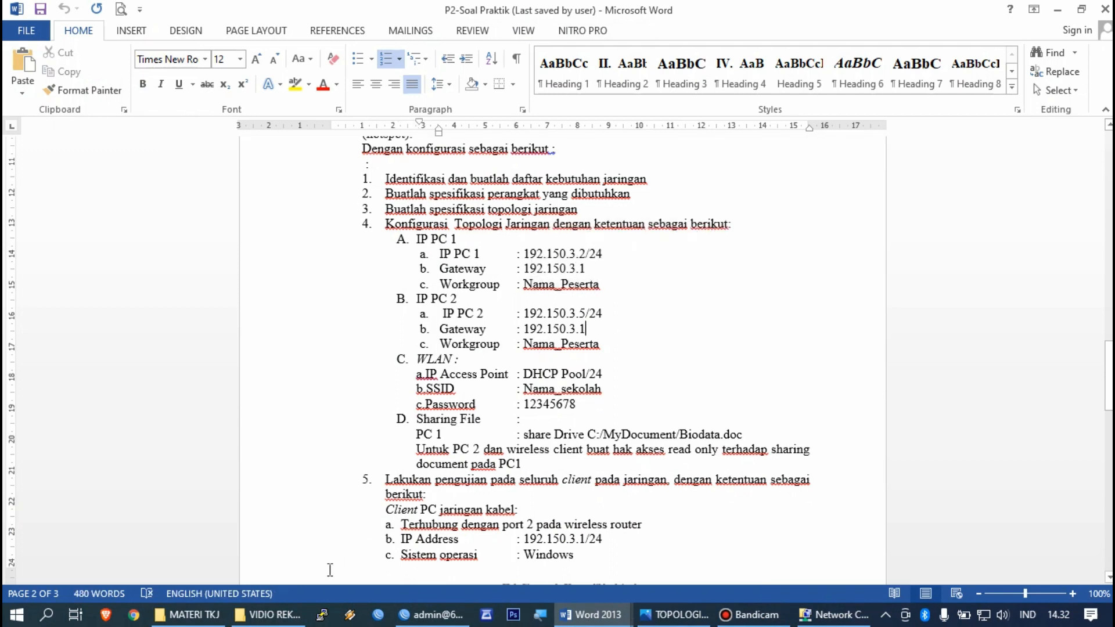
Step: Open This PC's system properties from File Explorer
{"action": "mouse_move", "coordinate": [292, 615]}
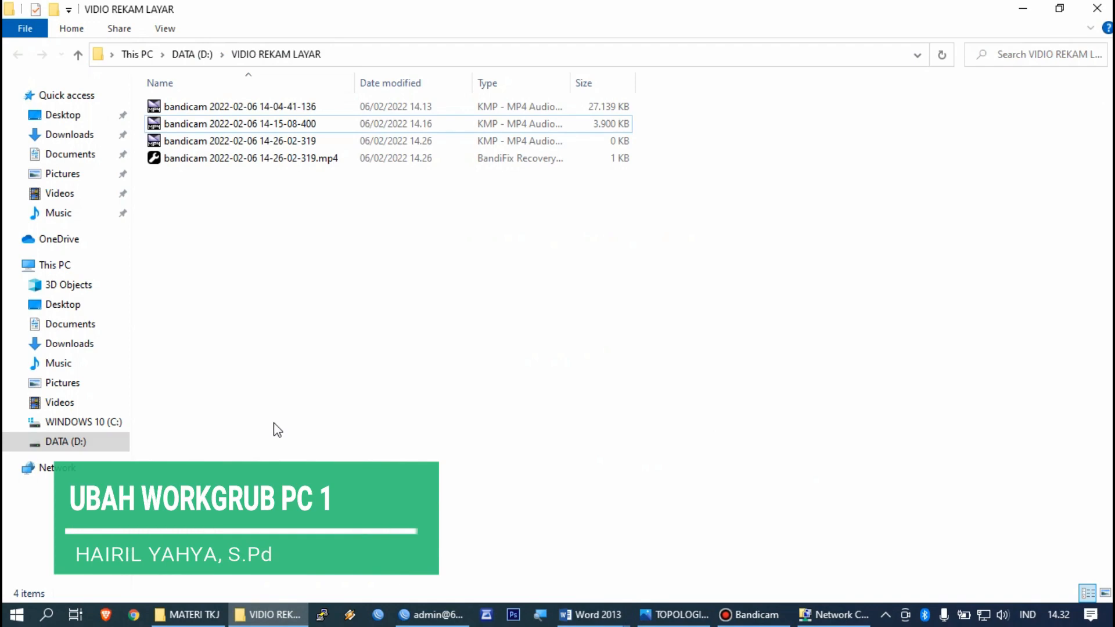
{"action": "left_click", "coordinate": [177, 615]}
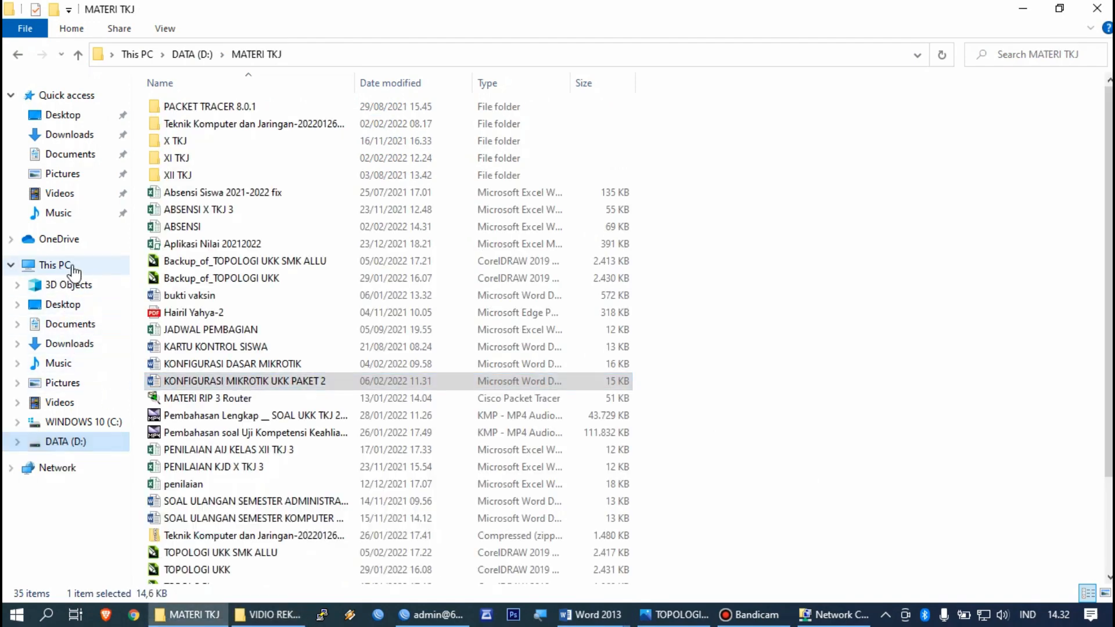
{"action": "right_click", "coordinate": [74, 270]}
{"action": "left_click", "coordinate": [129, 482]}
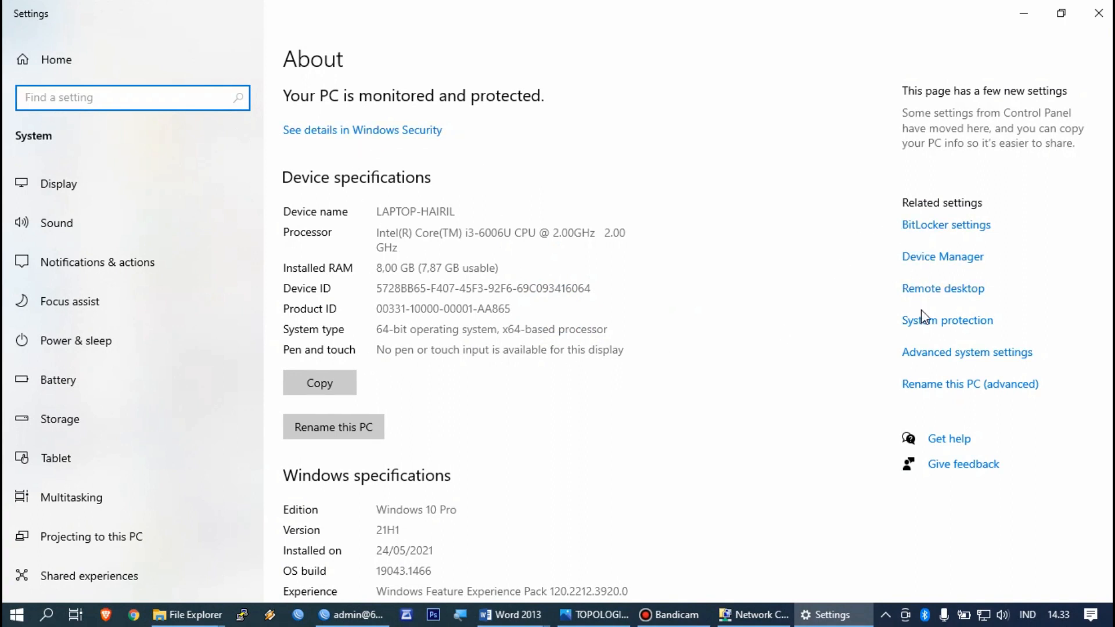
Step: Prefix the workgroup name with UKK_ under Computer Name and acknowledge the welcome and restart messages
{"action": "left_click", "coordinate": [1008, 358]}
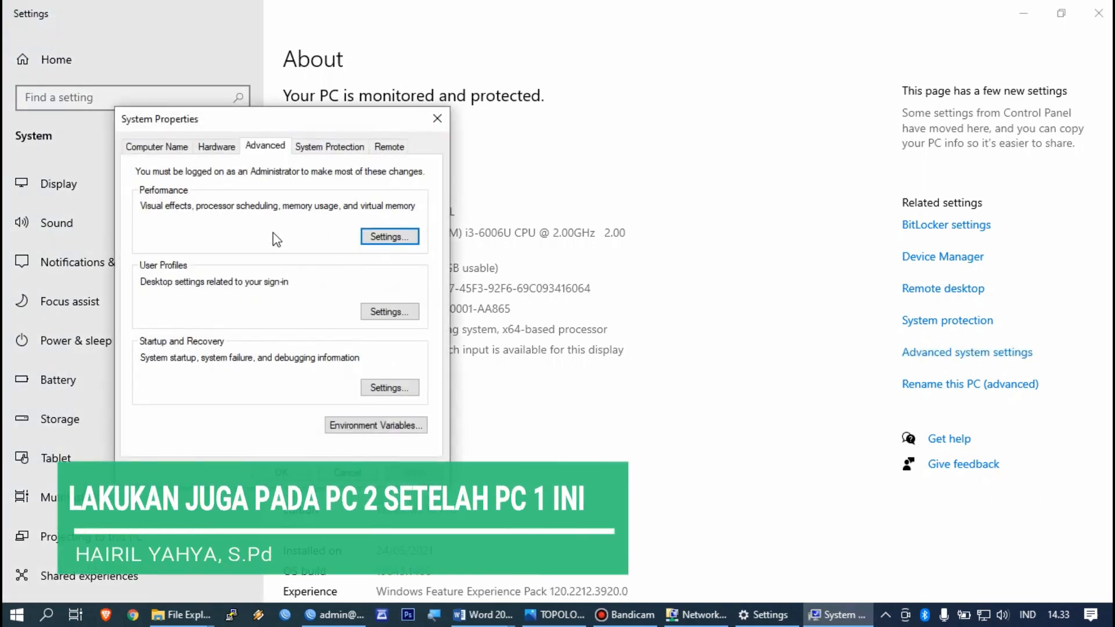
{"action": "left_click", "coordinate": [158, 149]}
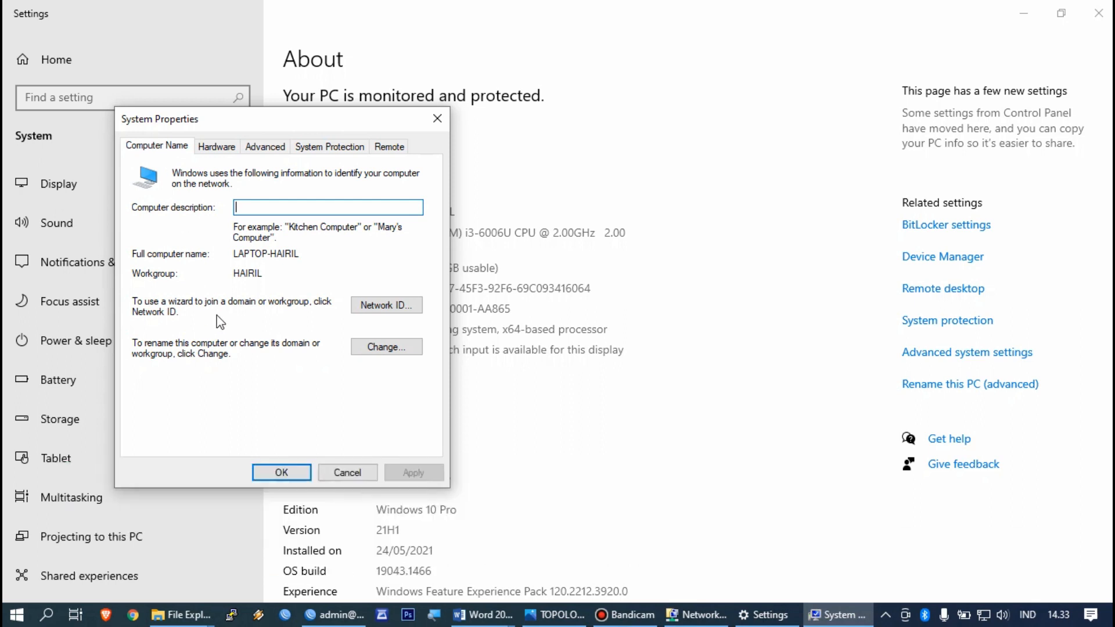
{"action": "left_click", "coordinate": [366, 351]}
{"action": "double_click", "coordinate": [212, 391]}
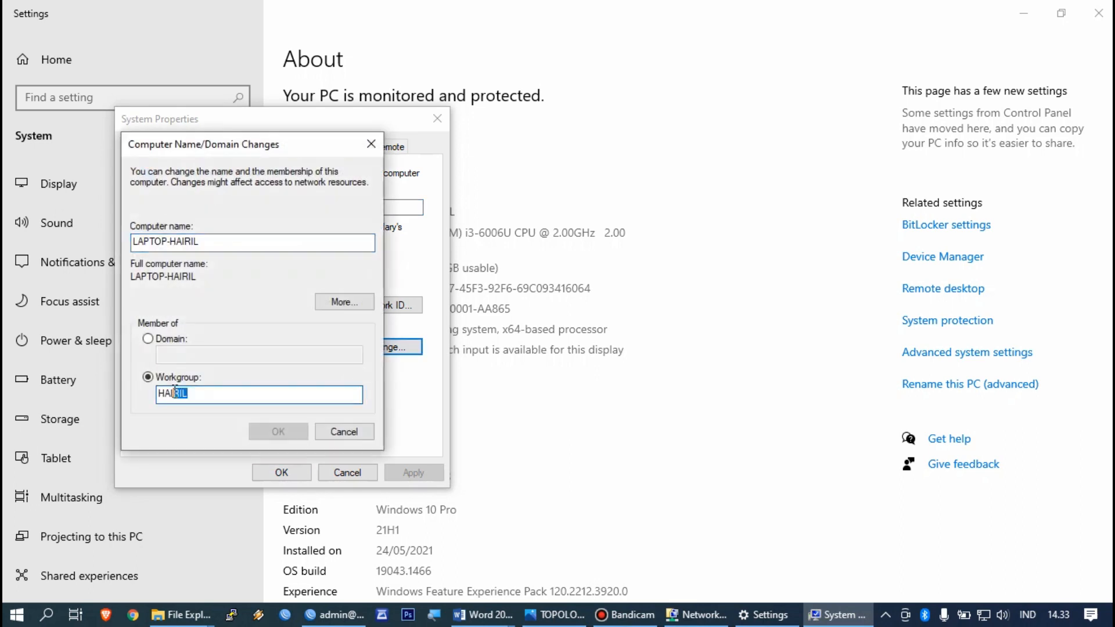
{"action": "left_click", "coordinate": [210, 391]}
{"action": "key", "text": "BackSpace"}
{"action": "key", "text": "BackSpace"}
{"action": "key", "text": "BackSpace"}
{"action": "key", "text": "BackSpace"}
{"action": "key", "text": "BackSpace"}
{"action": "type", "text": "UKK_"}
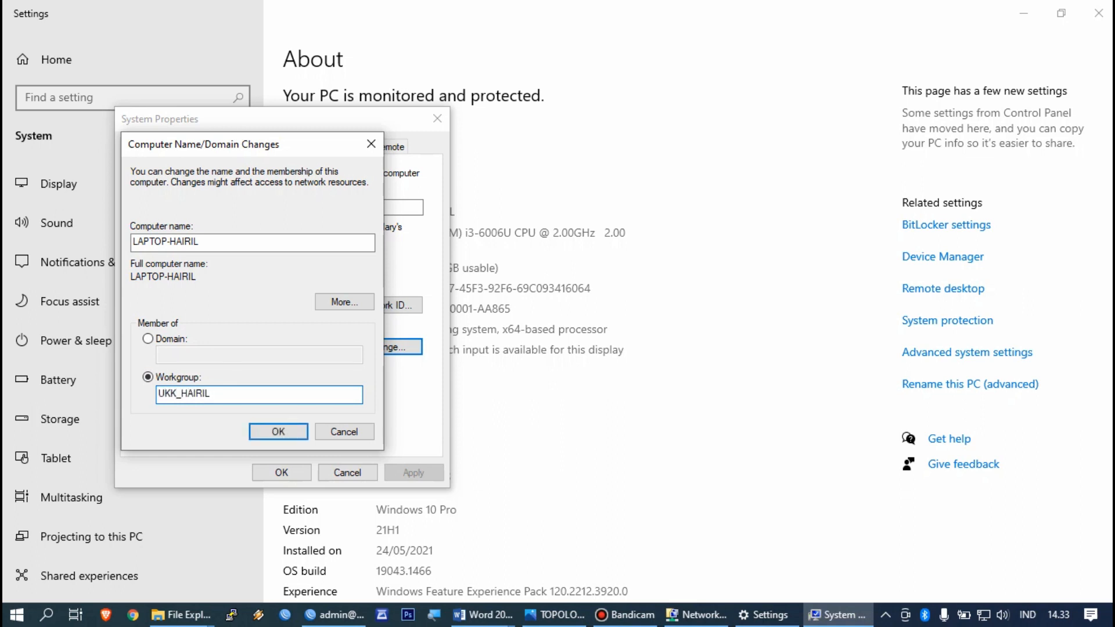
{"action": "left_click", "coordinate": [274, 432]}
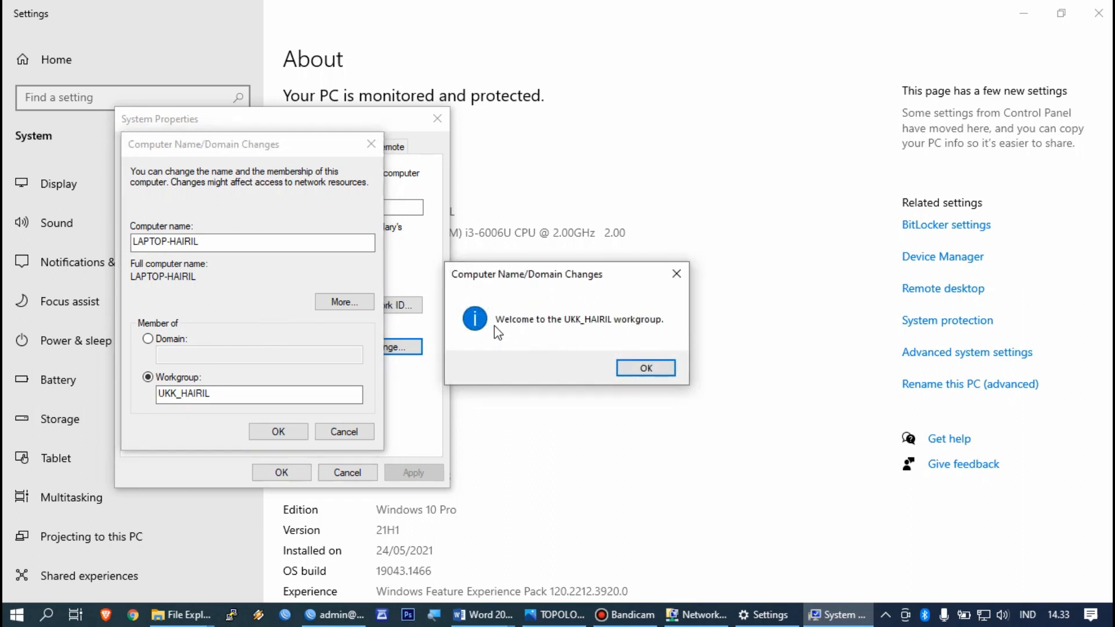
{"action": "left_click", "coordinate": [642, 369]}
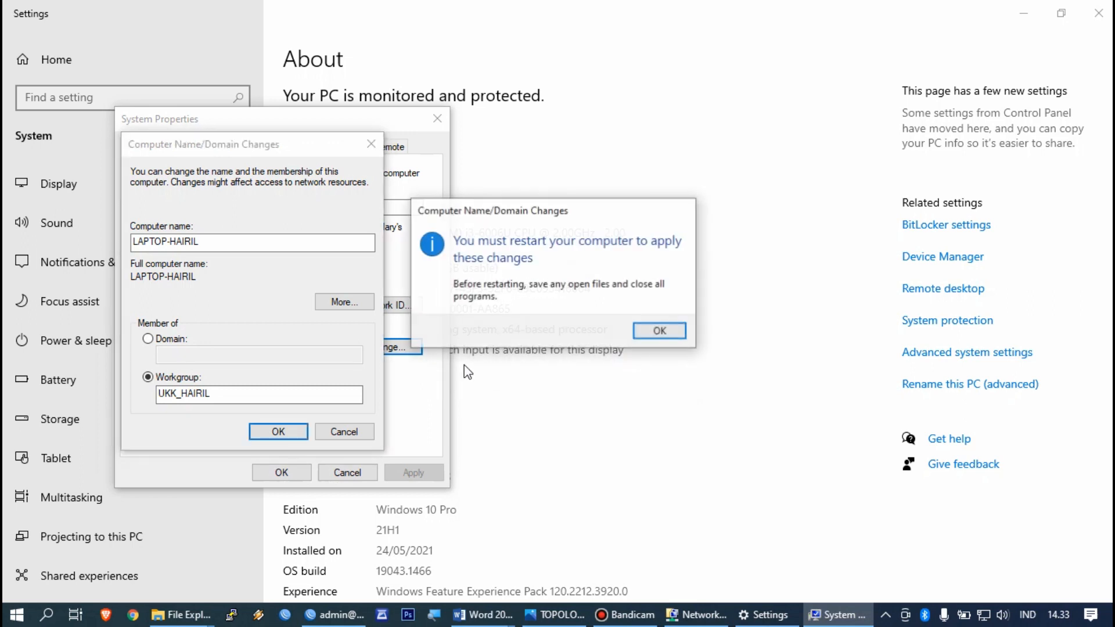
{"action": "left_click", "coordinate": [682, 330]}
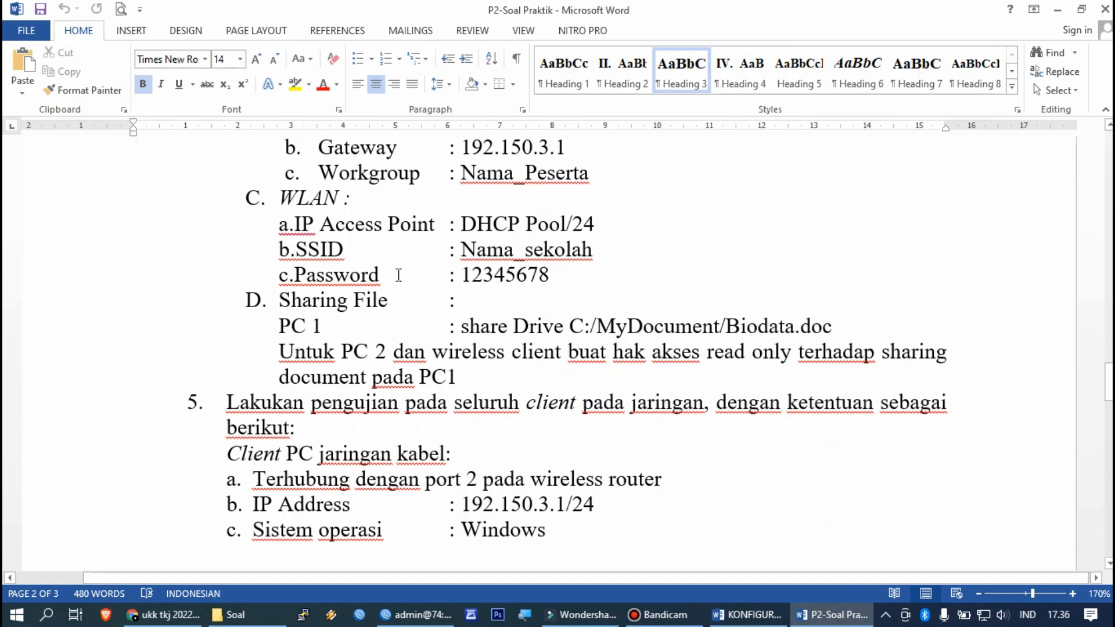
Step: Find the task-sheet requirement that PC 1 share Biodata.doc read-only, then return to the Soal folder
{"action": "scroll", "coordinate": [398, 275], "scroll_direction": "down", "scroll_amount": 1}
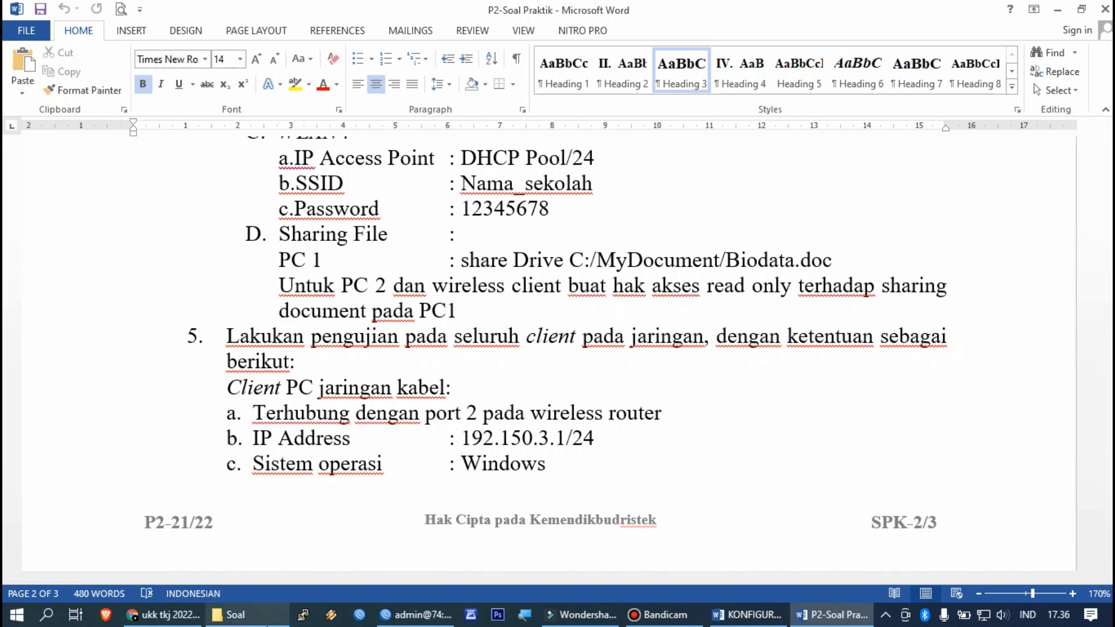
{"action": "left_click", "coordinate": [250, 614]}
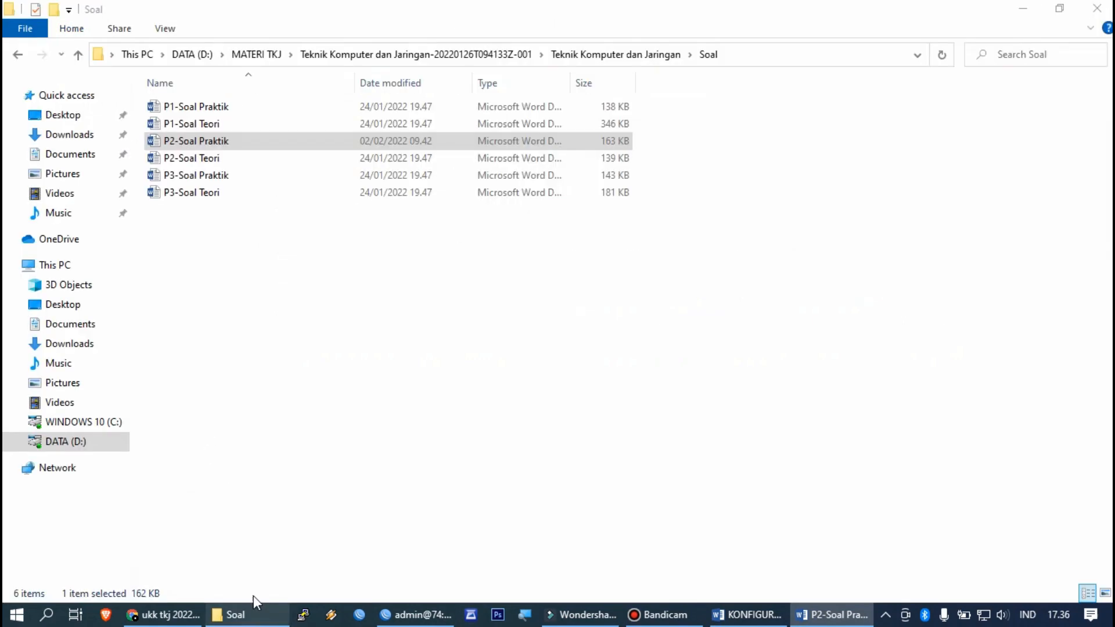
Step: Delete the old My Document and PC 1 folders from drive WINDOWS 10 (C:)
{"action": "left_click", "coordinate": [102, 424]}
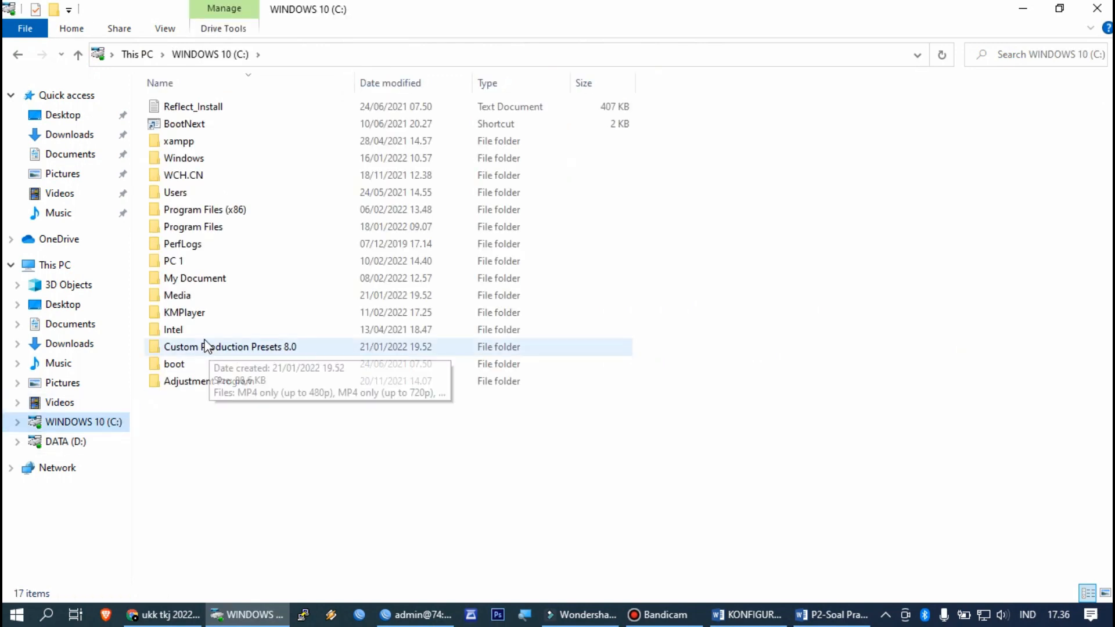
{"action": "left_click", "coordinate": [202, 282]}
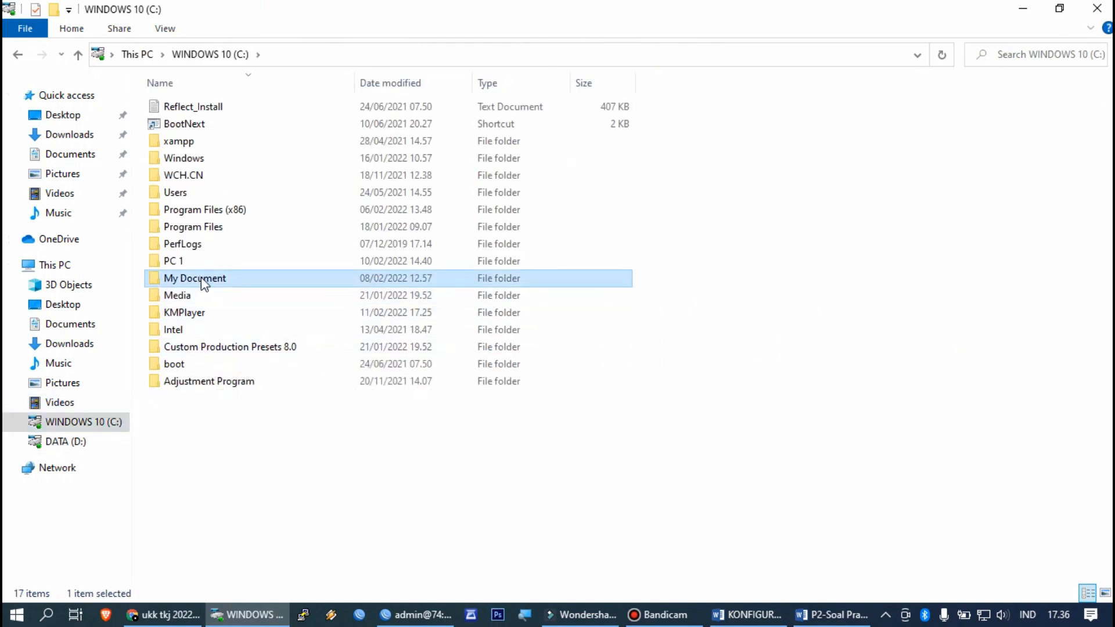
{"action": "key", "text": "Delete"}
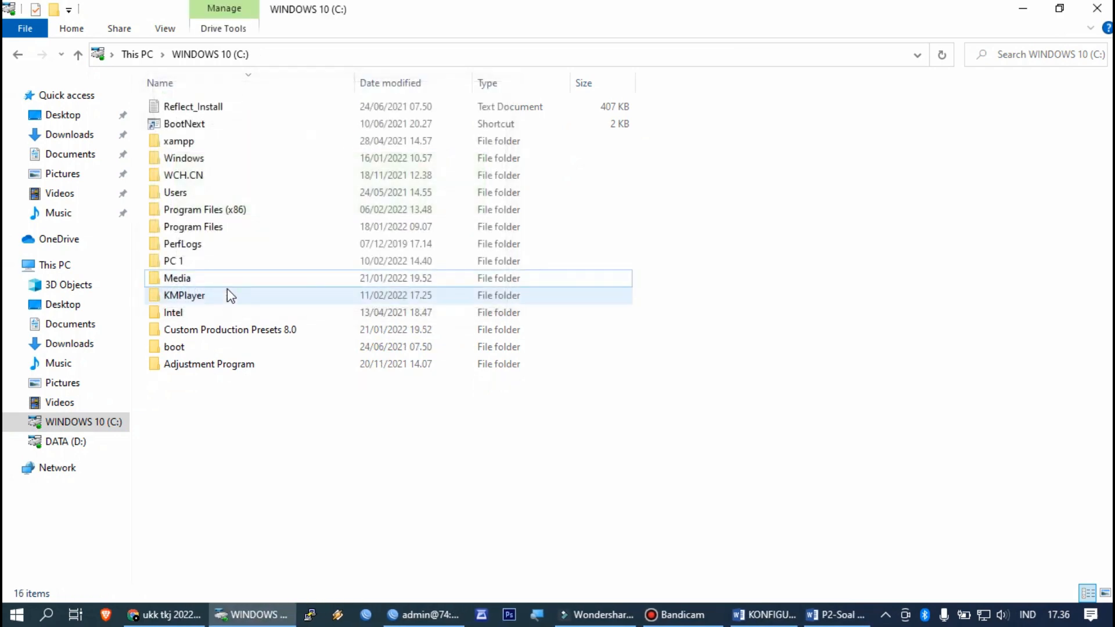
{"action": "left_click", "coordinate": [209, 262]}
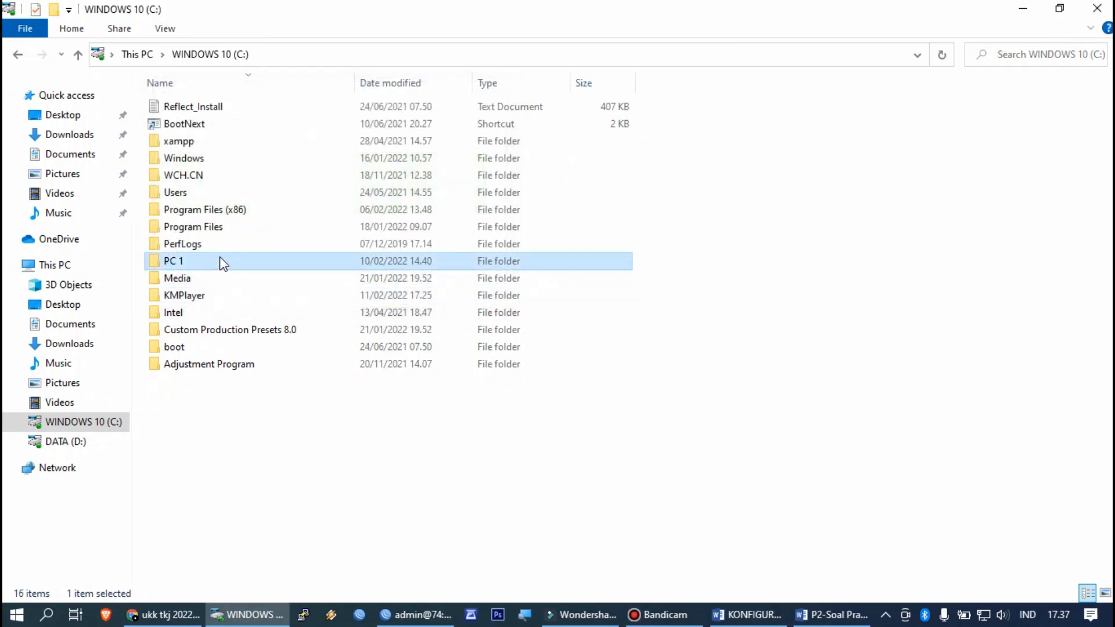
{"action": "key", "text": "Delete"}
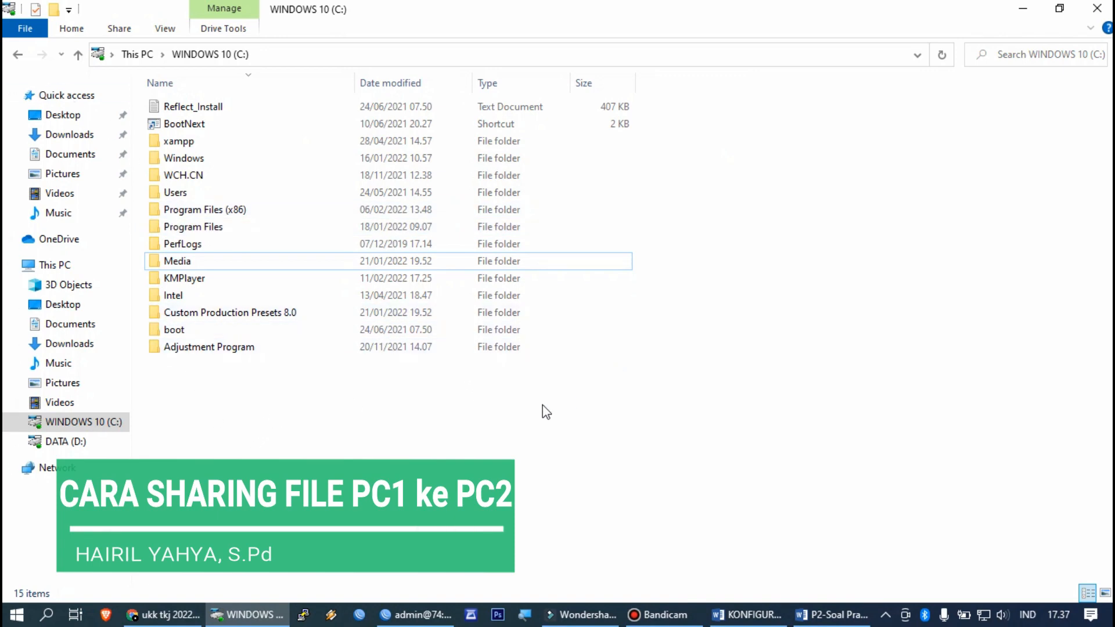
Step: Create a new folder named My Document on drive C: and open it
{"action": "right_click", "coordinate": [705, 253]}
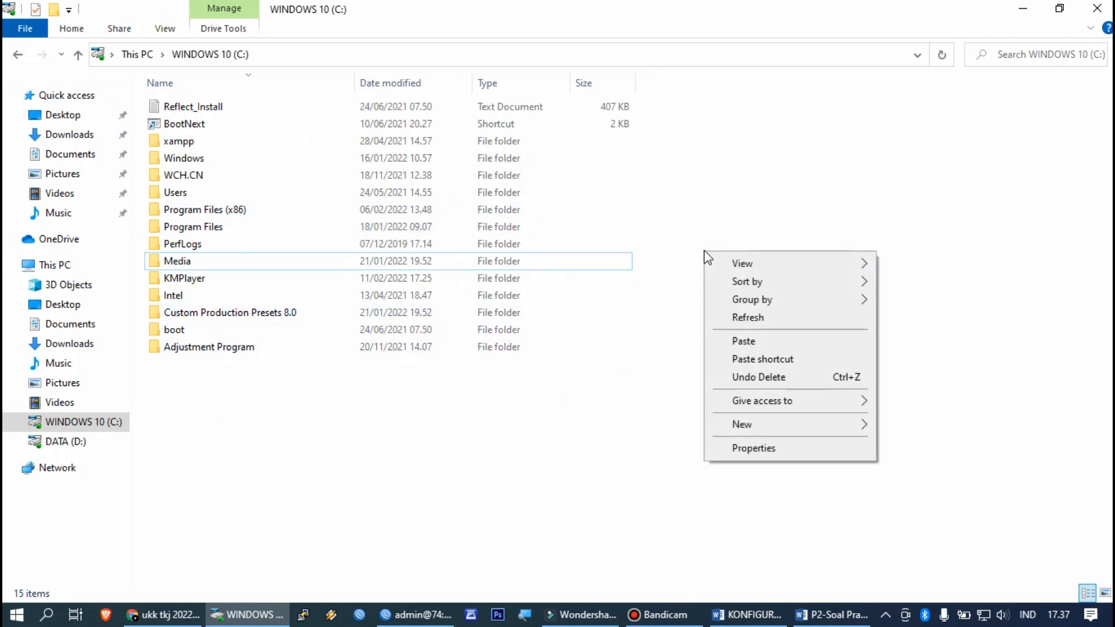
{"action": "right_click", "coordinate": [617, 397]}
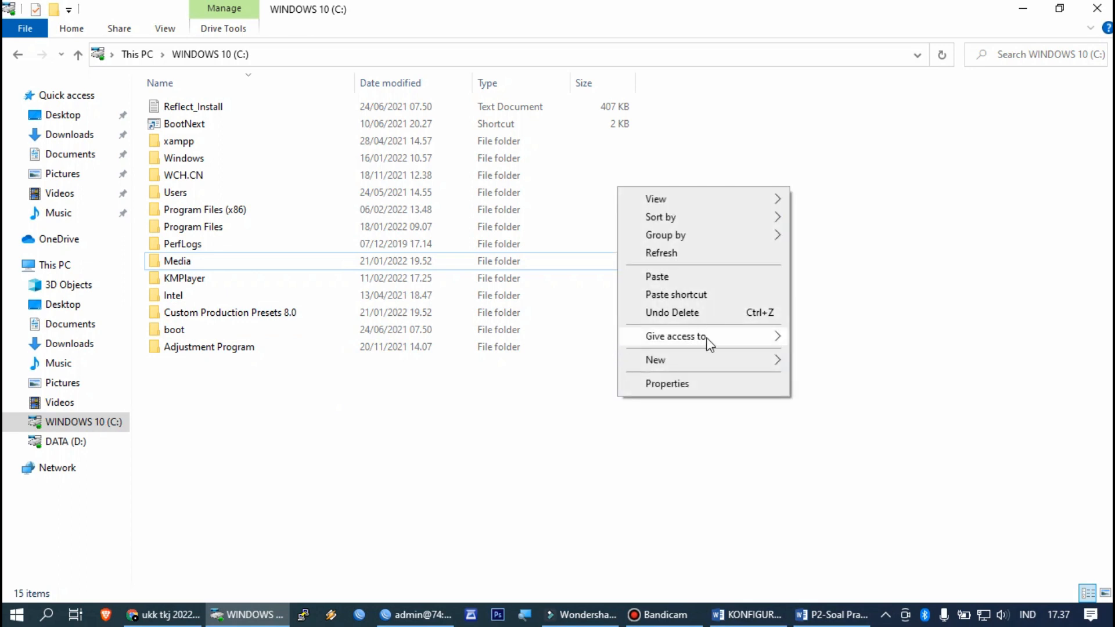
{"action": "mouse_move", "coordinate": [739, 360]}
{"action": "left_click", "coordinate": [836, 367]}
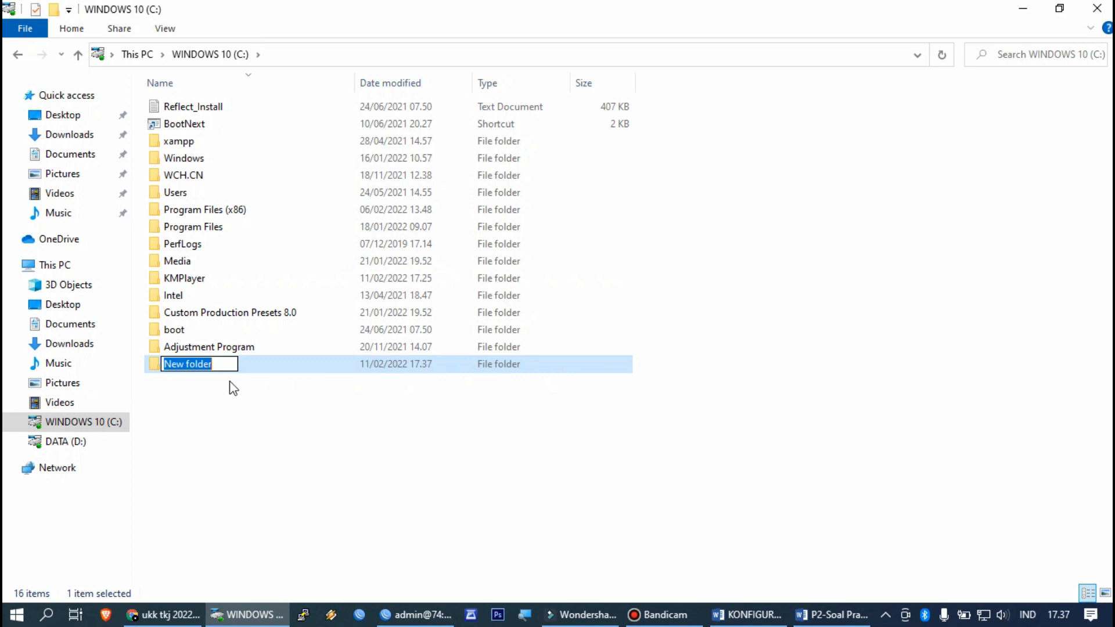
{"action": "type", "text": "My D"}
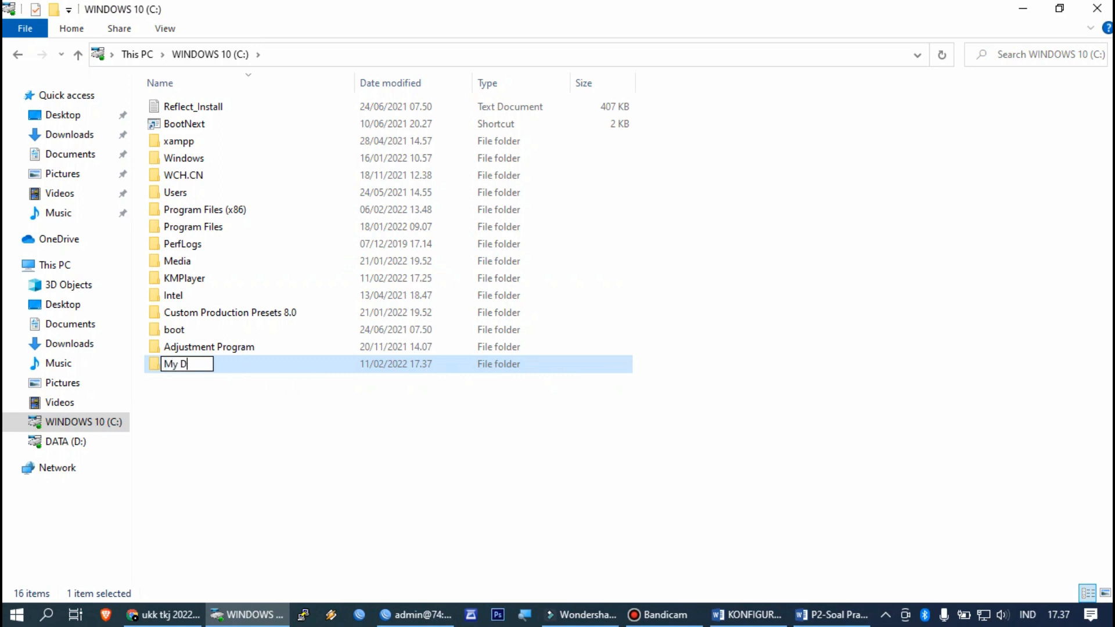
{"action": "type", "text": "ocument"}
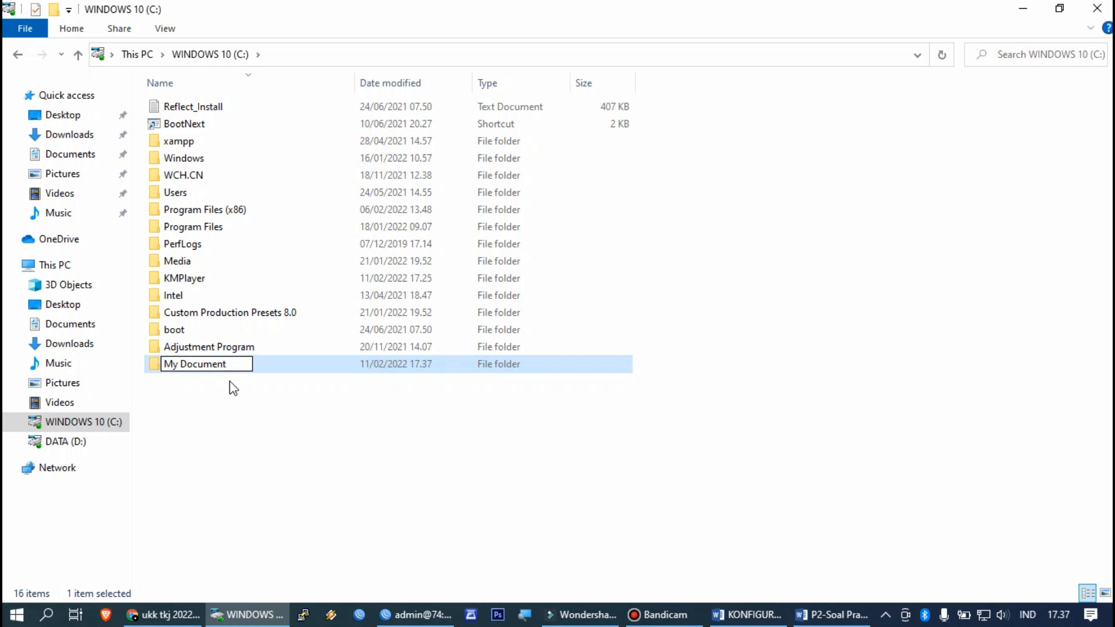
{"action": "left_click", "coordinate": [240, 392]}
{"action": "double_click", "coordinate": [258, 366]}
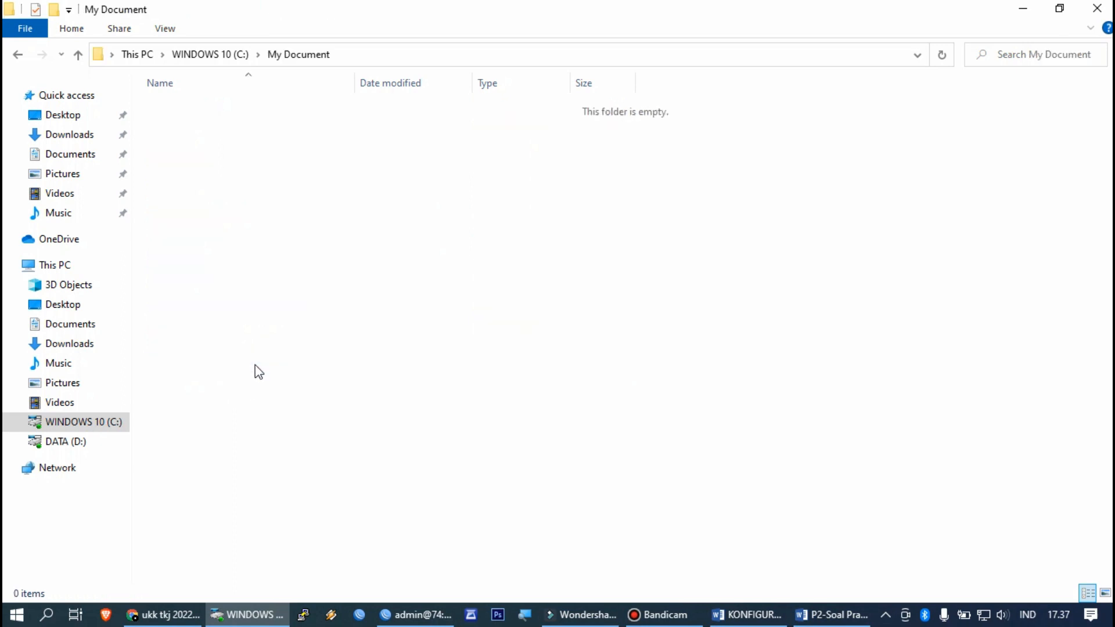
Step: Add a new Microsoft Word Document named Biodata to My Document and open it in Word
{"action": "right_click", "coordinate": [304, 207]}
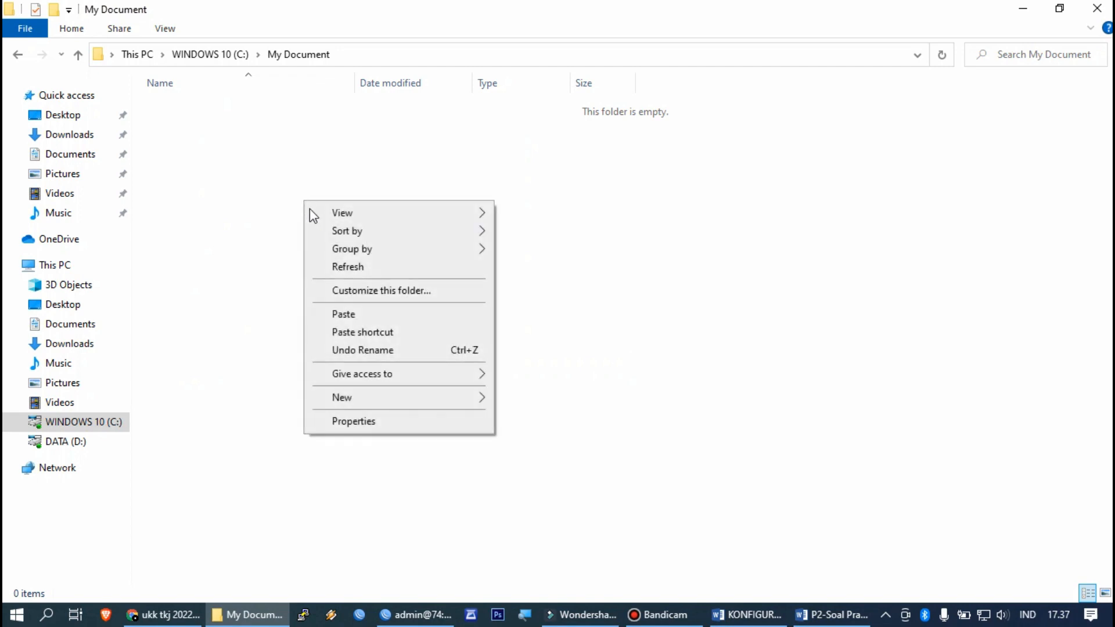
{"action": "mouse_move", "coordinate": [357, 397]}
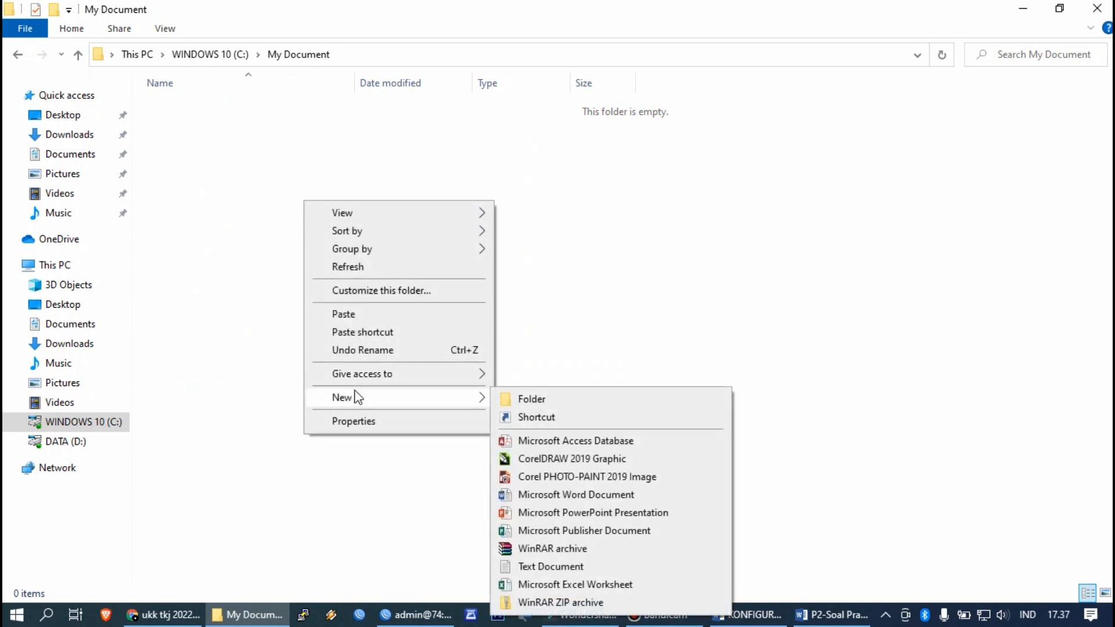
{"action": "left_click", "coordinate": [579, 494]}
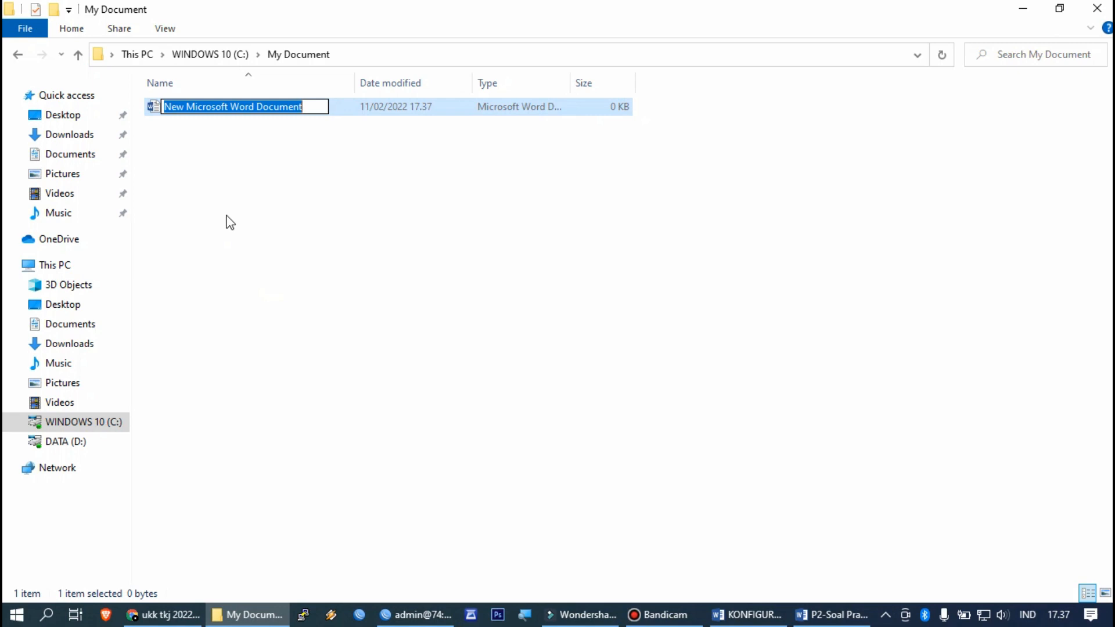
{"action": "type", "text": "Biodata"}
{"action": "left_click", "coordinate": [227, 197]}
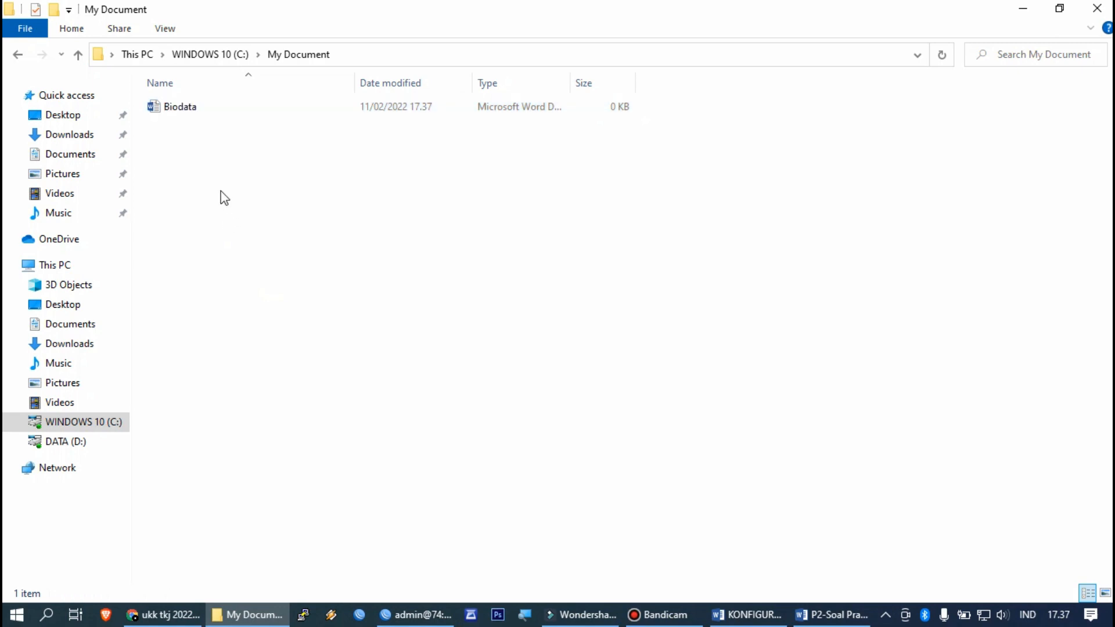
{"action": "double_click", "coordinate": [248, 108]}
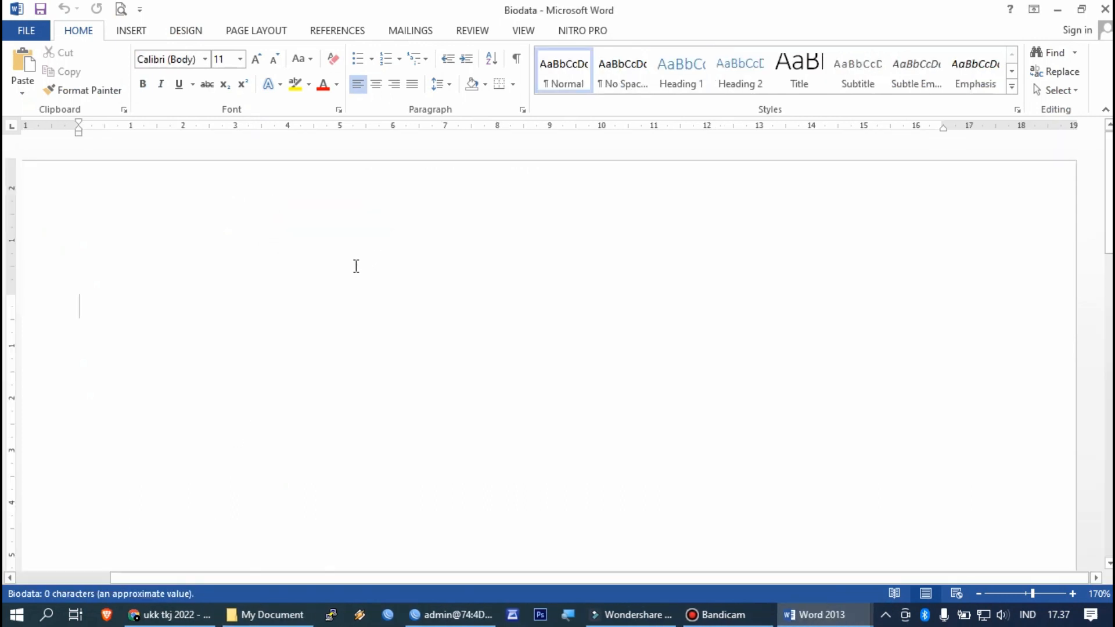
Step: Type the Nama line with the student's name, 'Kelas : XII TKJ' and 'Sekolah : SMKN 1 Bantaeng', then save and close
{"action": "type", "text": "Nama : "}
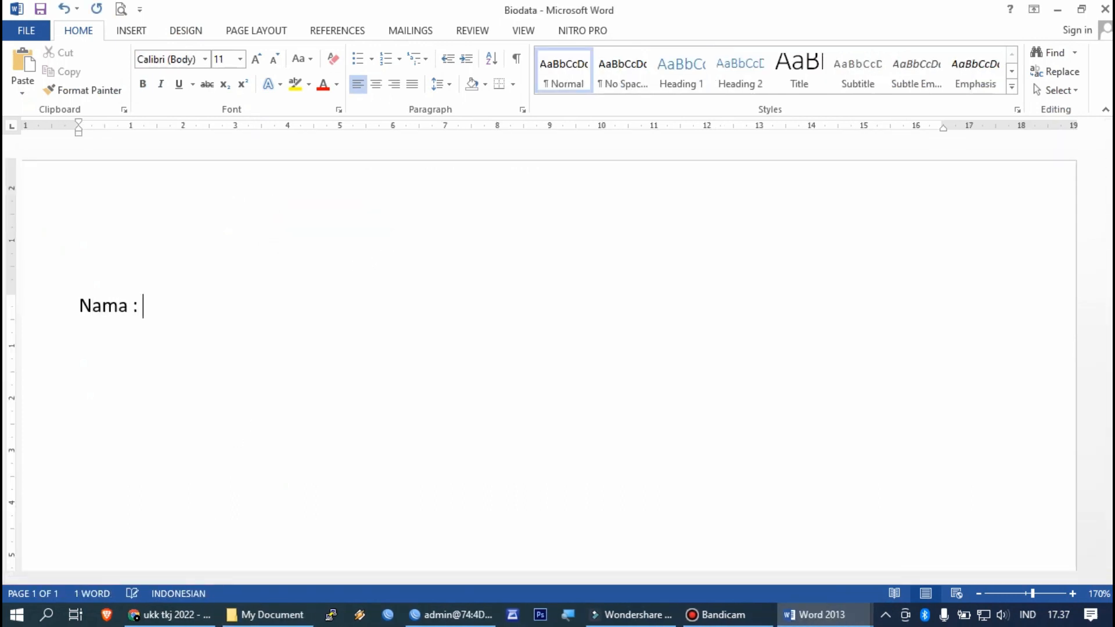
{"action": "type", "text": "Hairi"}
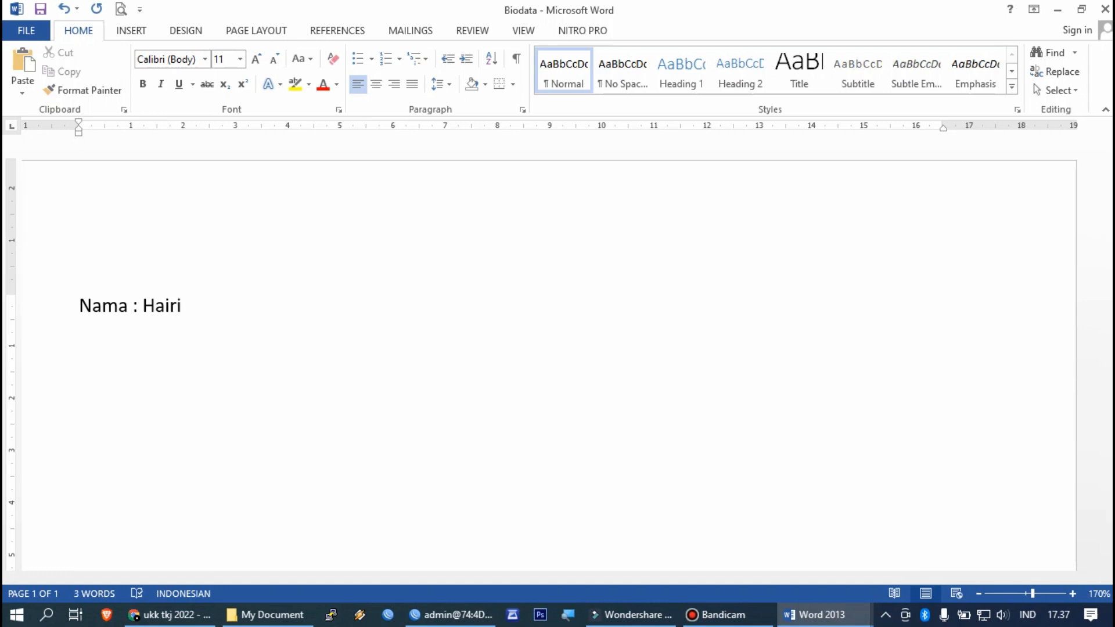
{"action": "type", "text": "Kelas : XII TKJ"}
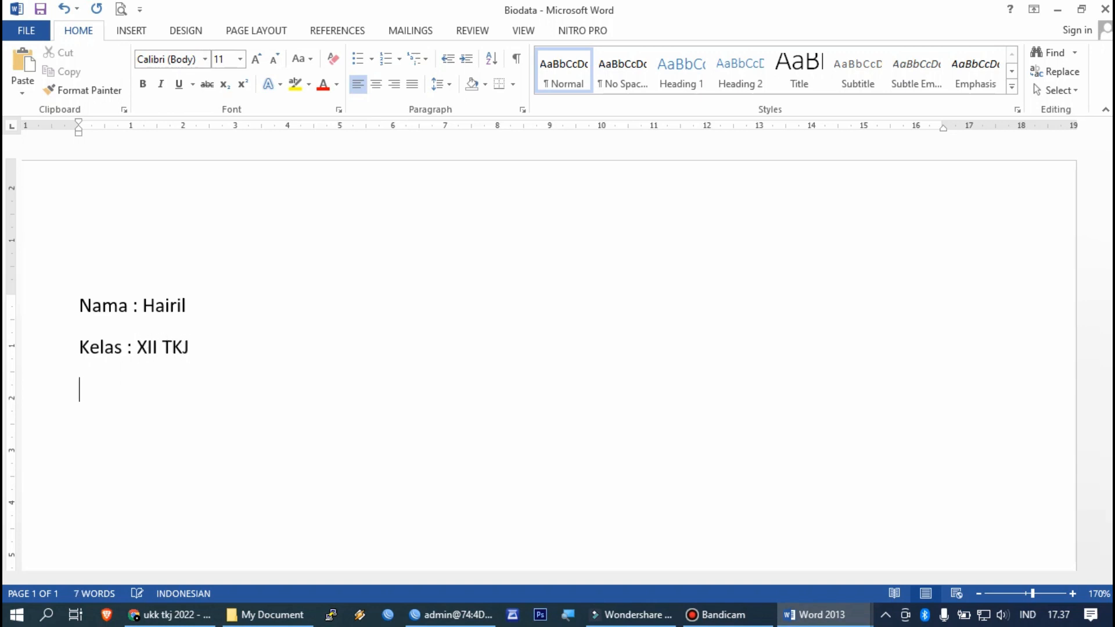
{"action": "type", "text": "Sekola h : "}
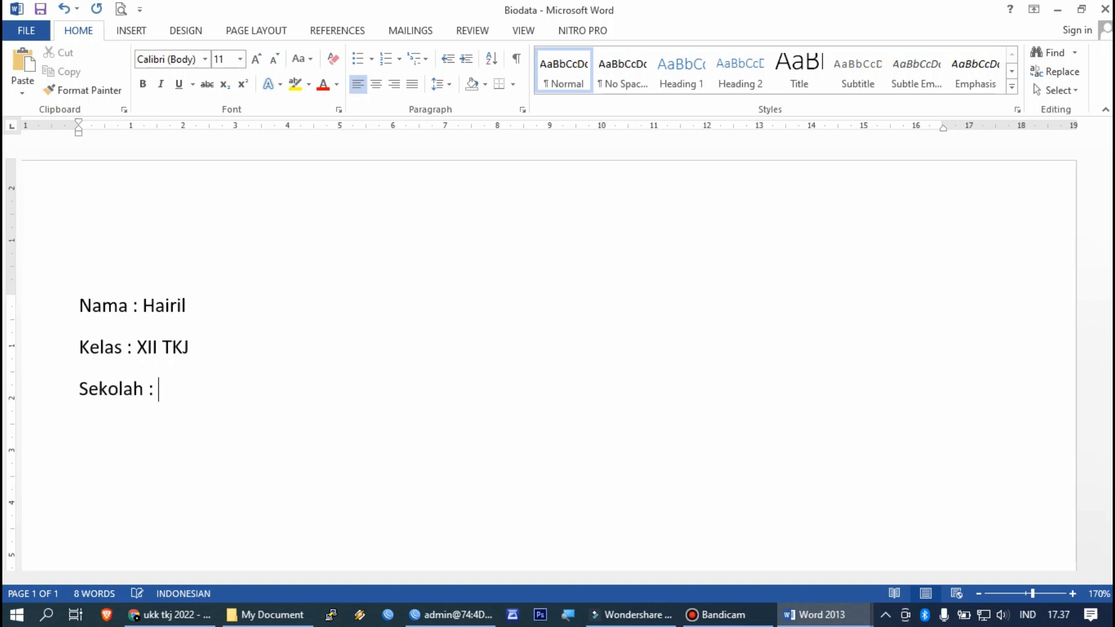
{"action": "type", "text": "SMKN 1 Bantaeng"}
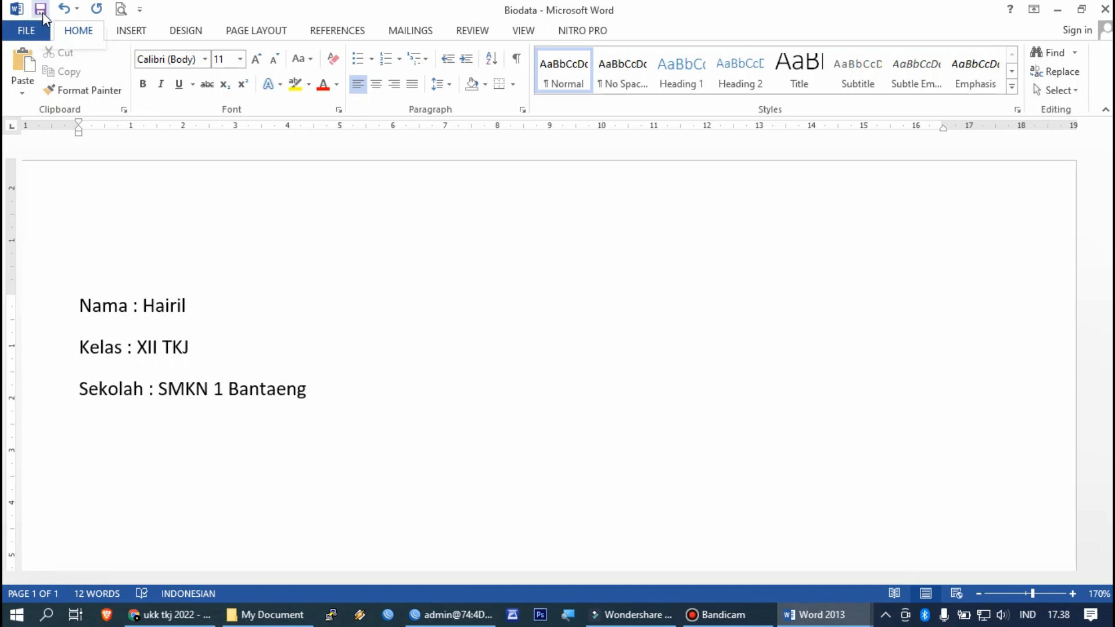
{"action": "left_click", "coordinate": [42, 22]}
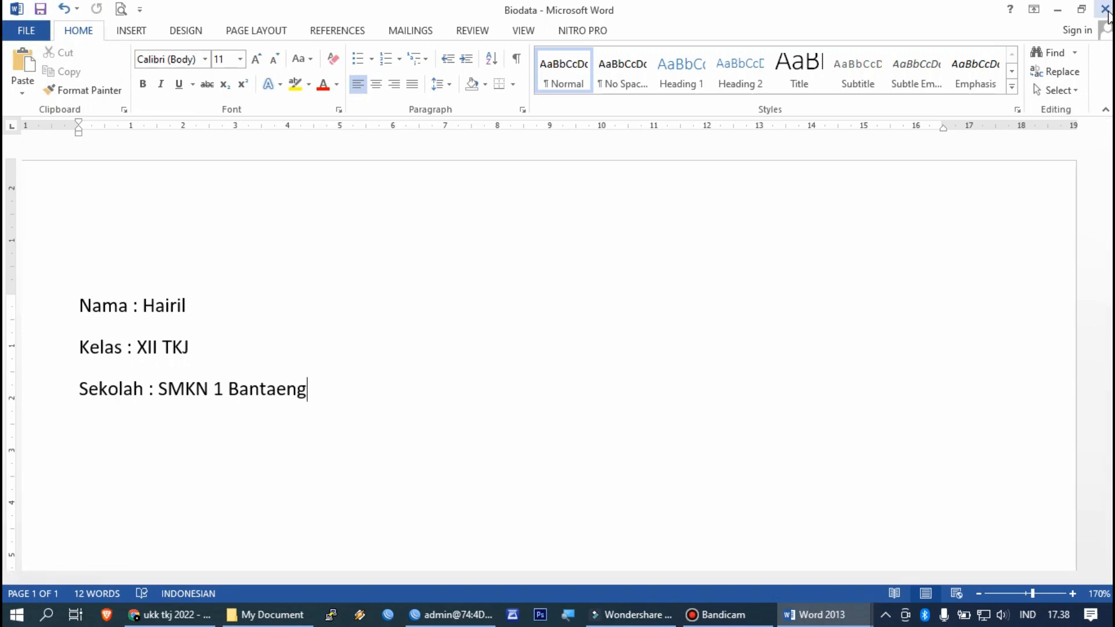
{"action": "left_click", "coordinate": [1104, 9]}
{"action": "left_click", "coordinate": [238, 616]}
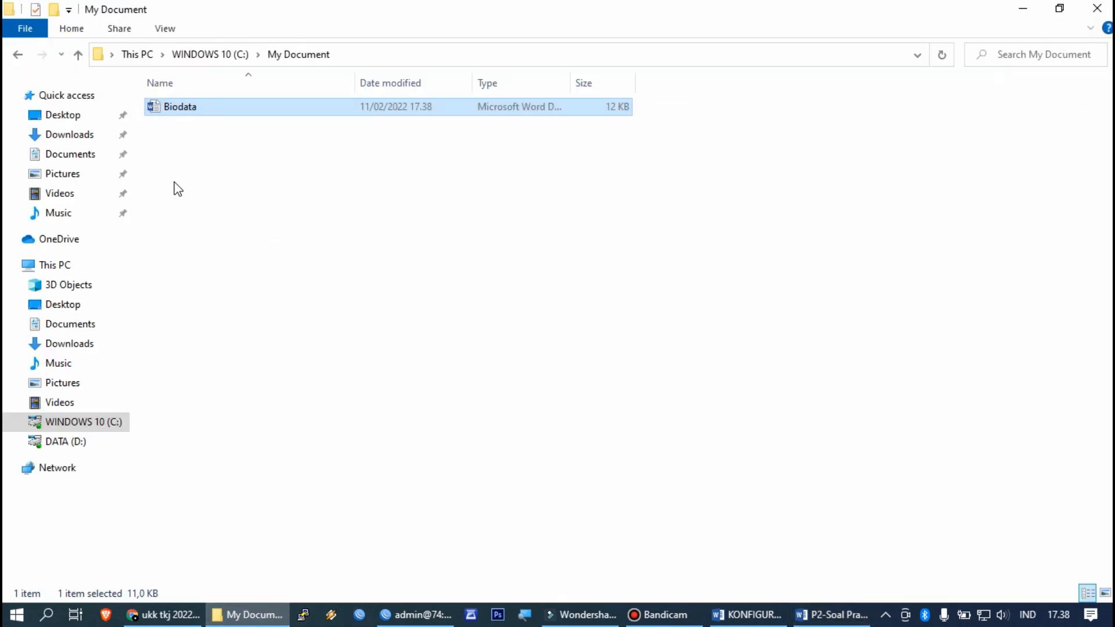
Step: Go back to the WINDOWS 10 (C:) listing and open the My Document folder's Properties
{"action": "left_click", "coordinate": [18, 55]}
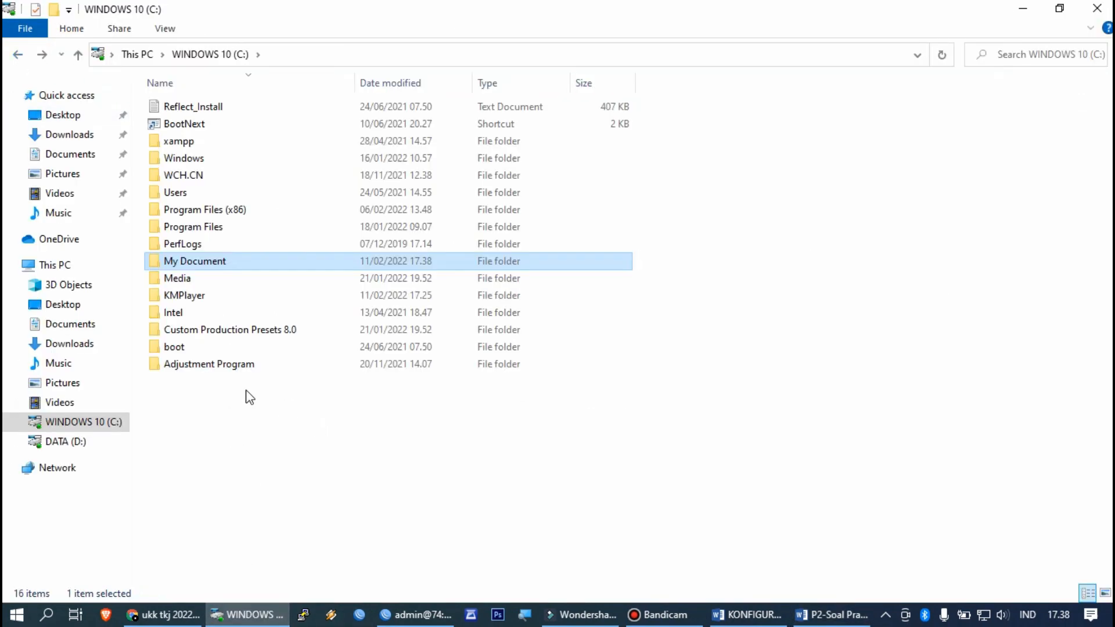
{"action": "right_click", "coordinate": [215, 264]}
{"action": "mouse_move", "coordinate": [309, 250]}
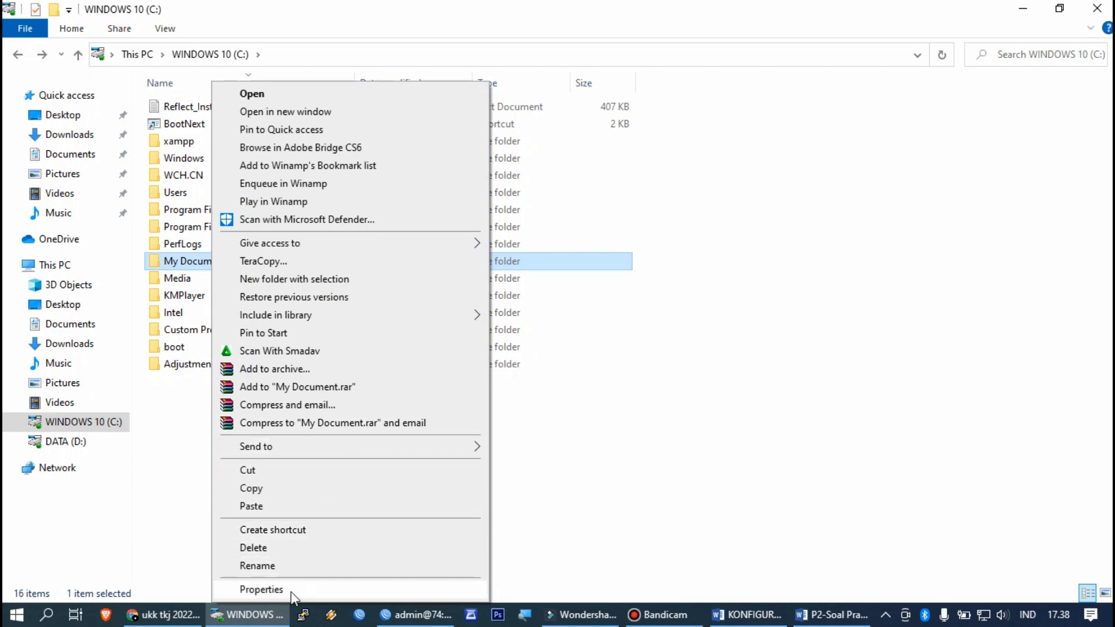
{"action": "mouse_move", "coordinate": [342, 251]}
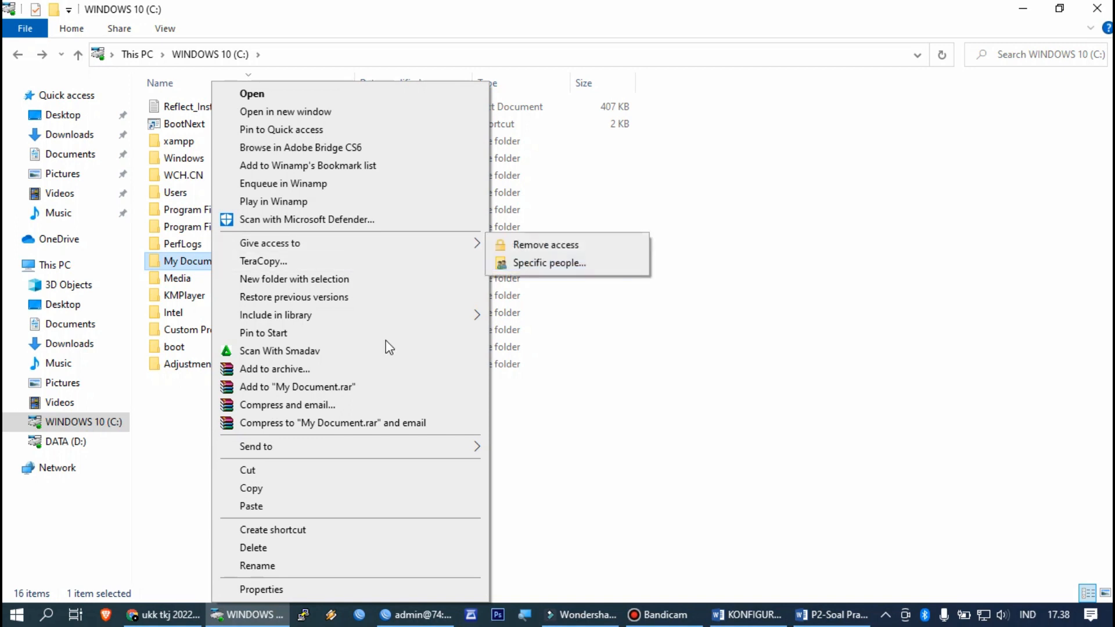
{"action": "left_click", "coordinate": [312, 591]}
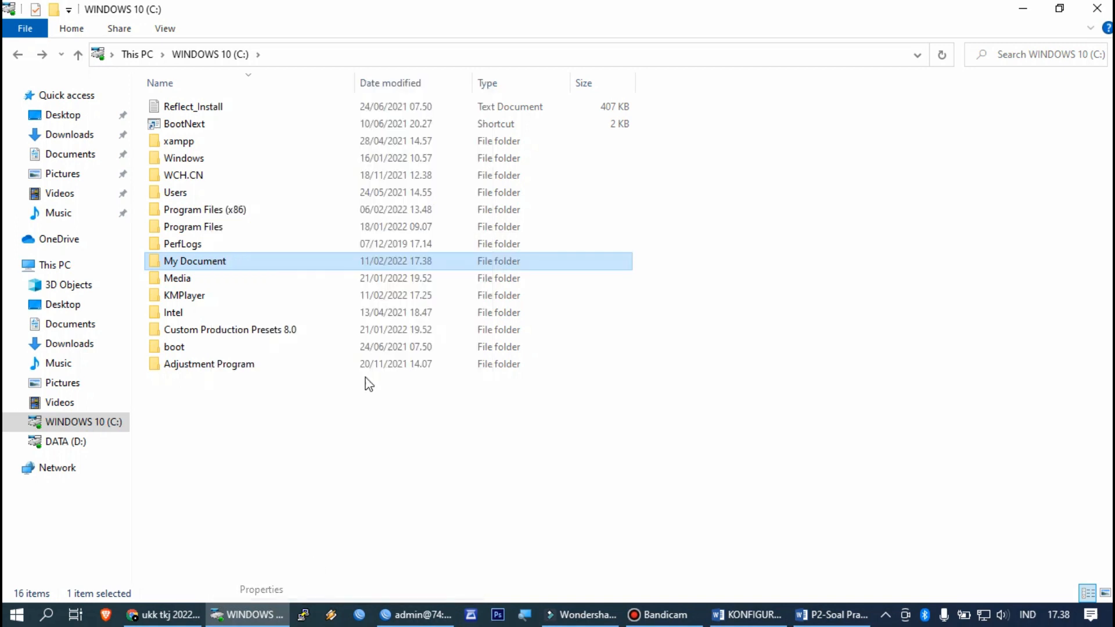
Step: On the Sharing tab, add Everyone with Read access, confirm the share, and close Properties
{"action": "left_click", "coordinate": [285, 244]}
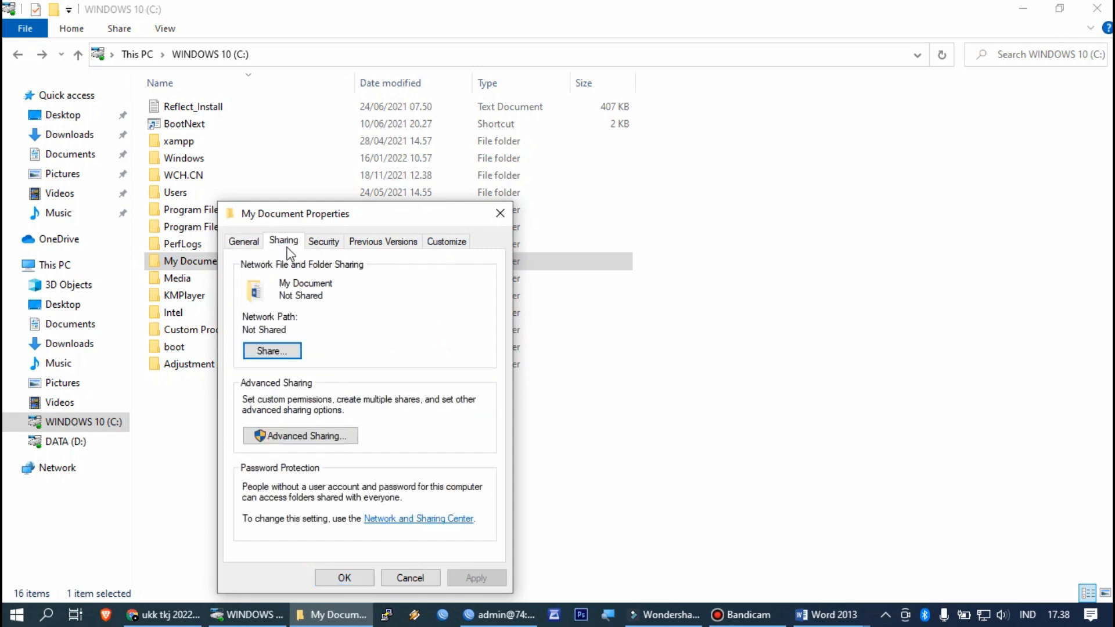
{"action": "left_click", "coordinate": [294, 352]}
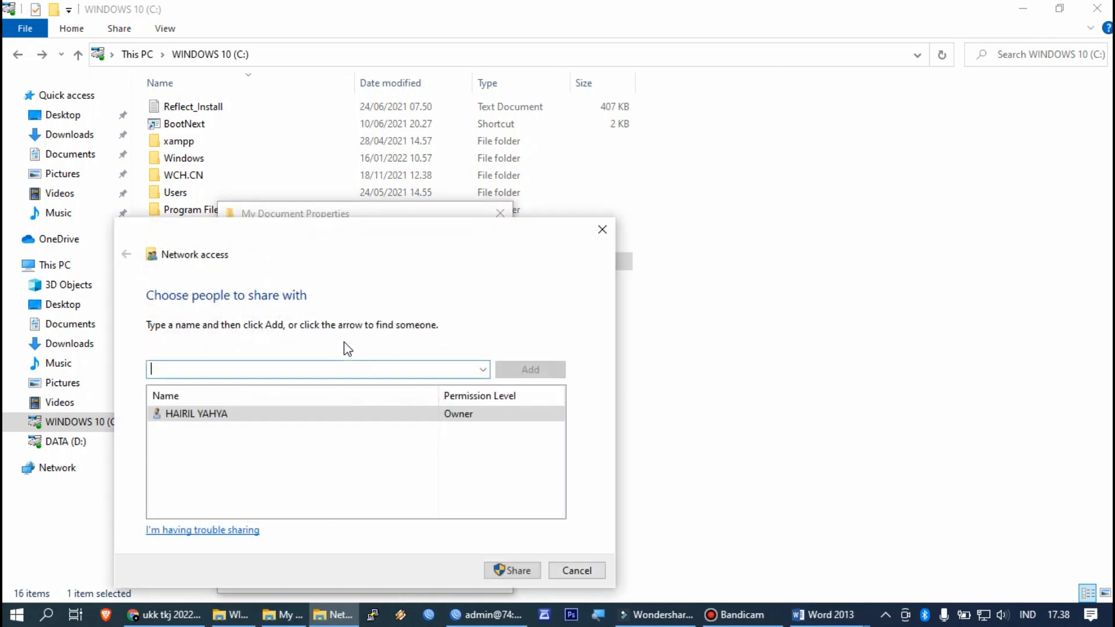
{"action": "left_click", "coordinate": [484, 372]}
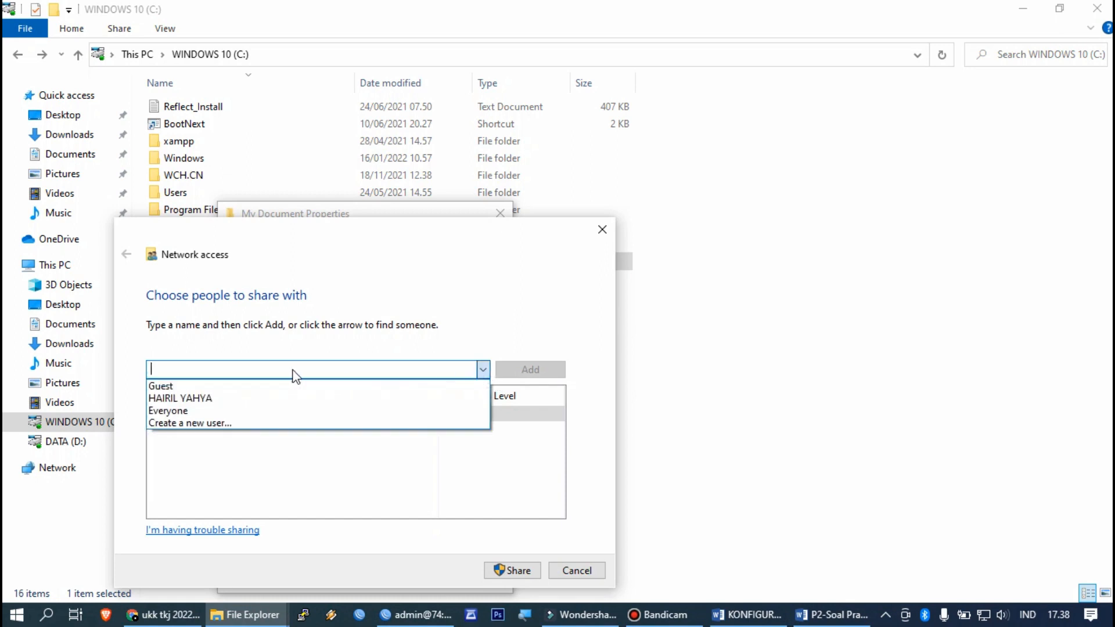
{"action": "left_click", "coordinate": [184, 410]}
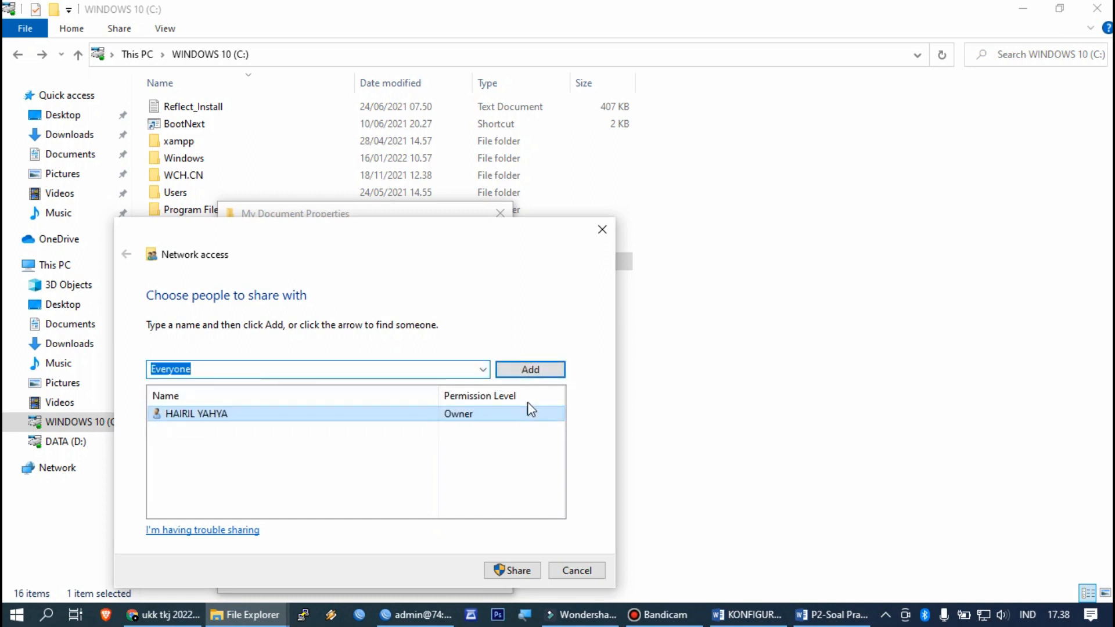
{"action": "left_click", "coordinate": [527, 373]}
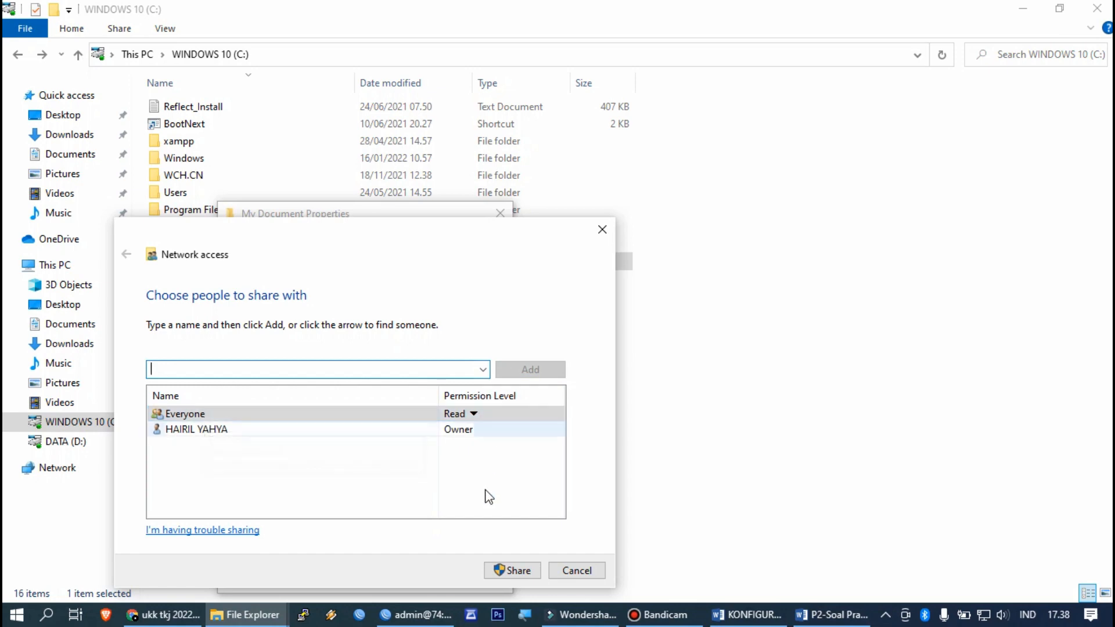
{"action": "left_click", "coordinate": [502, 571]}
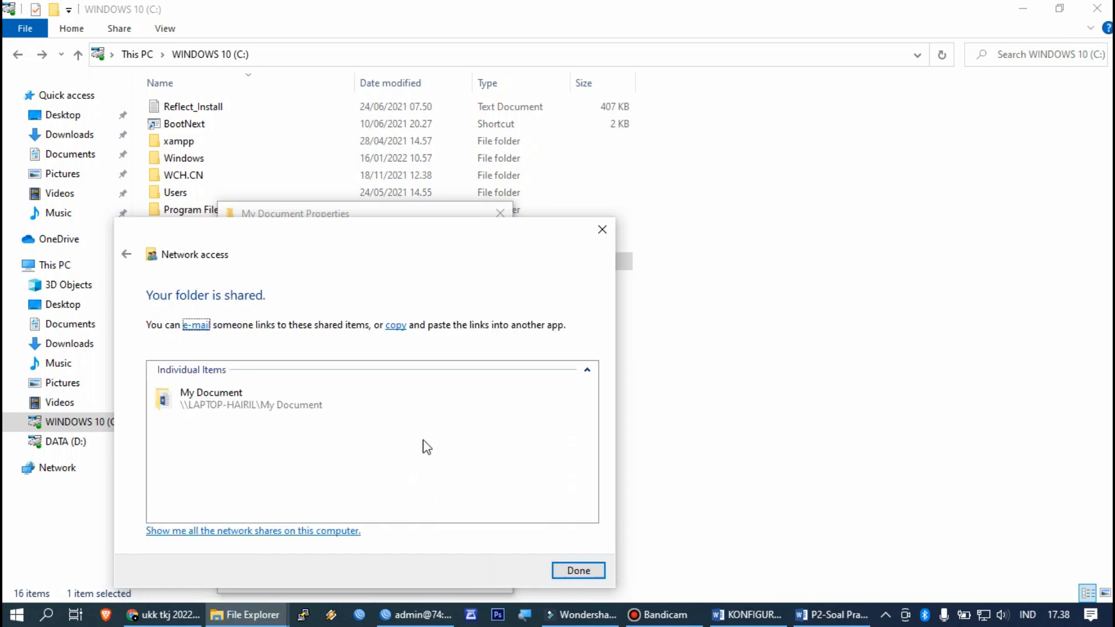
{"action": "left_click", "coordinate": [581, 569]}
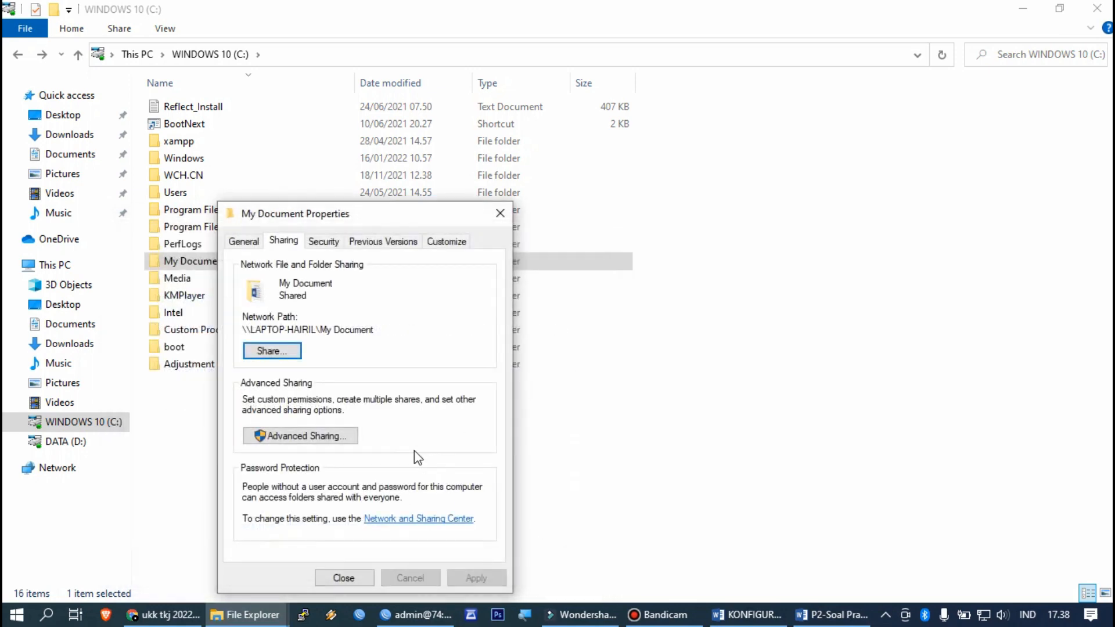
{"action": "left_click", "coordinate": [352, 576]}
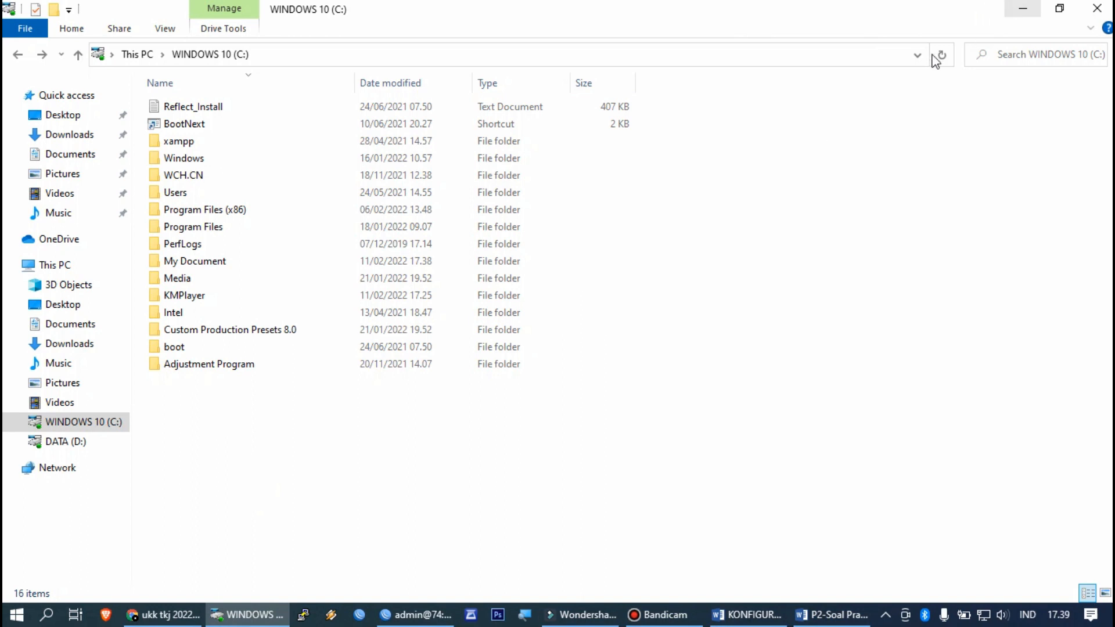
Step: Search 'cotr' to launch Control Panel, then go to Devices and Printers
{"action": "left_click", "coordinate": [46, 614]}
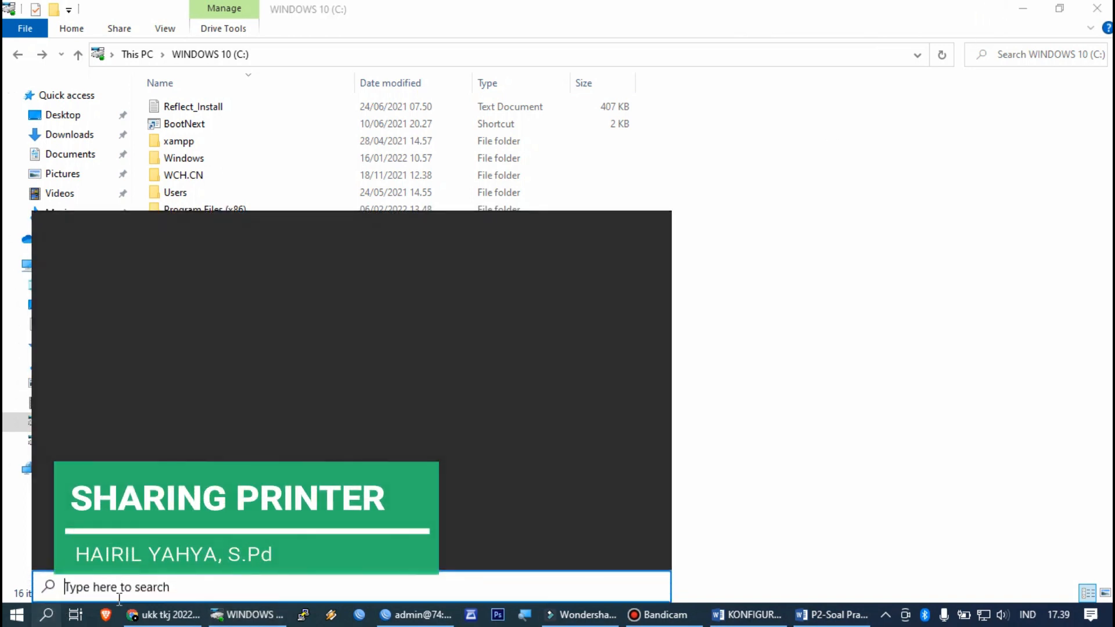
{"action": "type", "text": "cotr"}
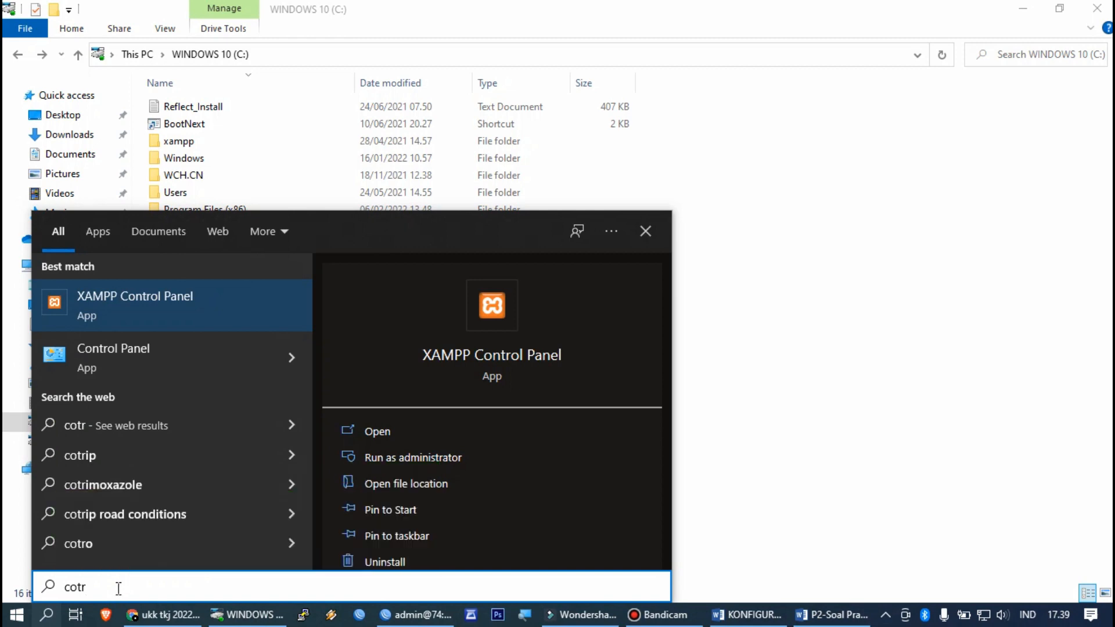
{"action": "key", "text": "Escape"}
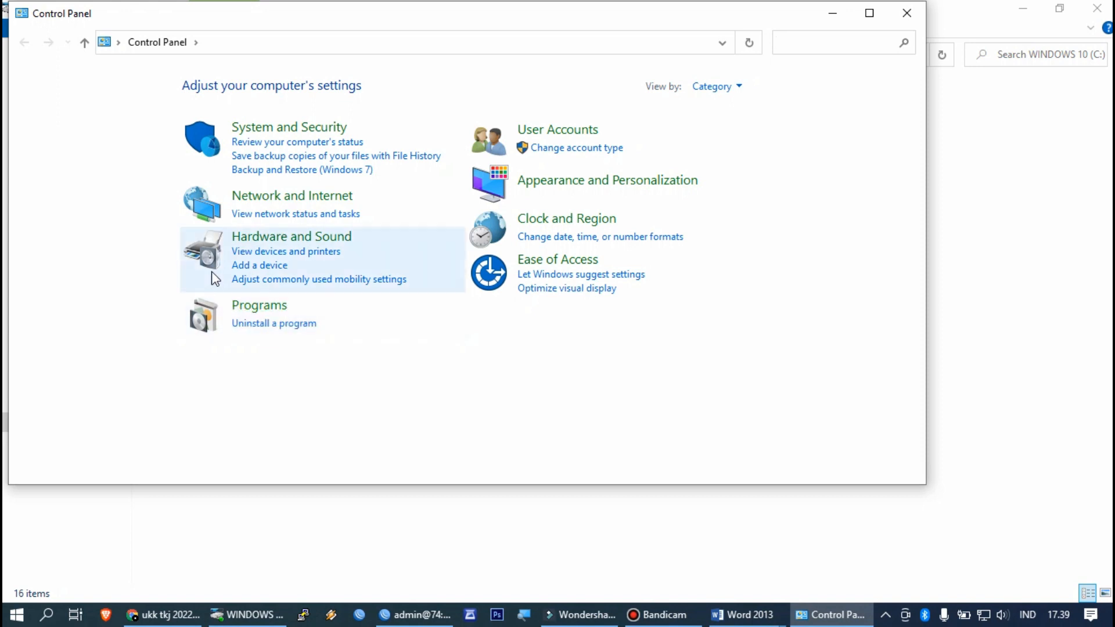
{"action": "left_click", "coordinate": [294, 251]}
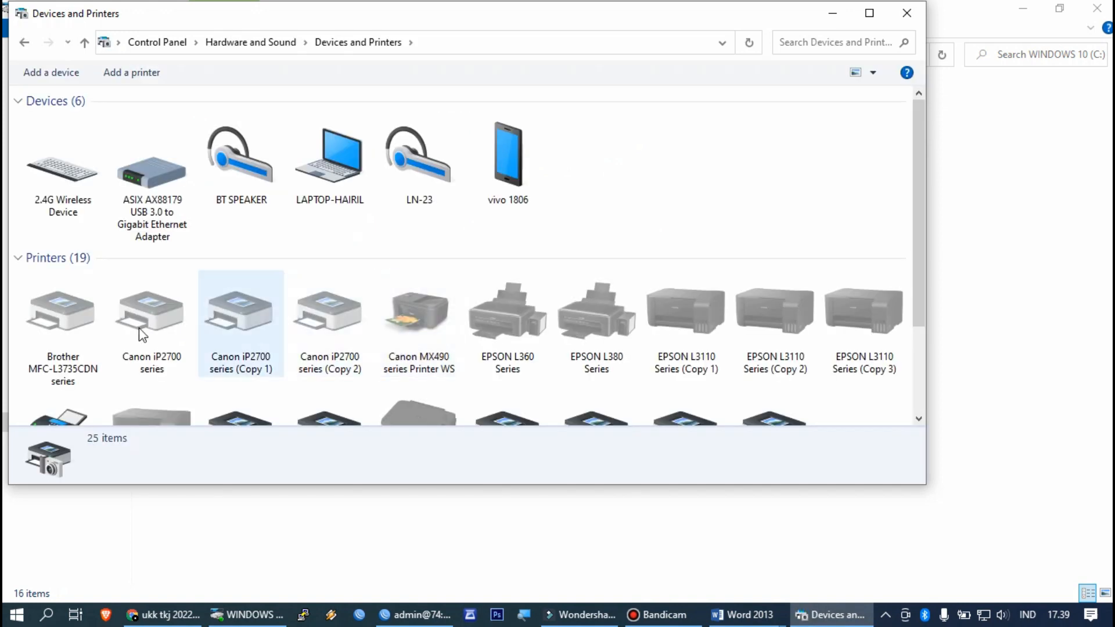
Step: Enable sharing for the Canon iP2700 series printer in its Printer properties, confirm with OK, and minimize
{"action": "scroll", "coordinate": [431, 235], "scroll_direction": "down", "scroll_amount": 2}
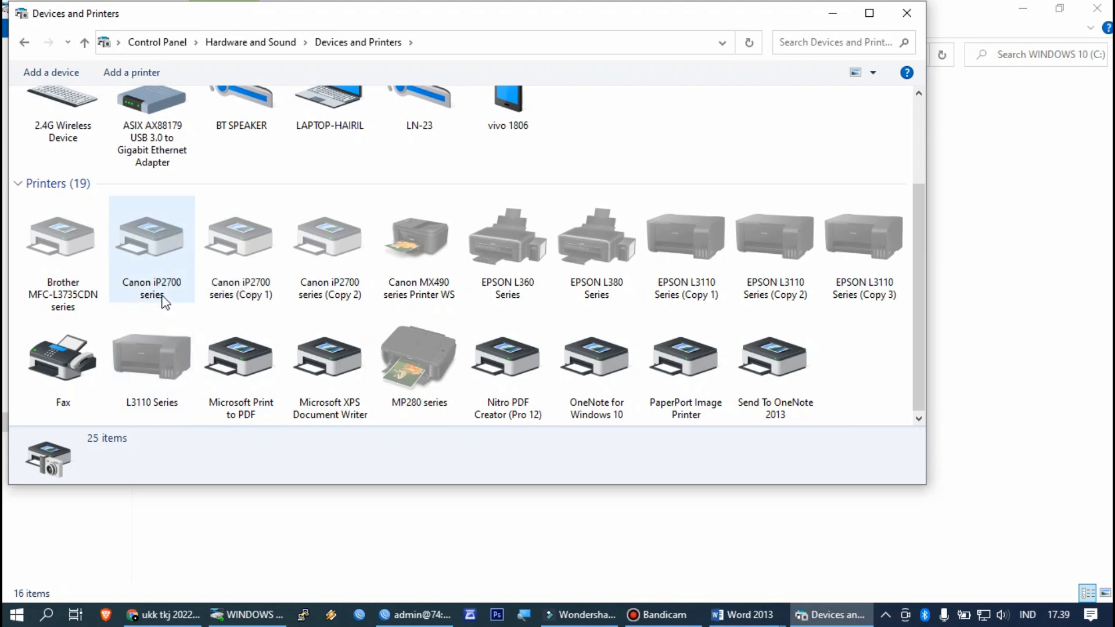
{"action": "mouse_move", "coordinate": [165, 300]}
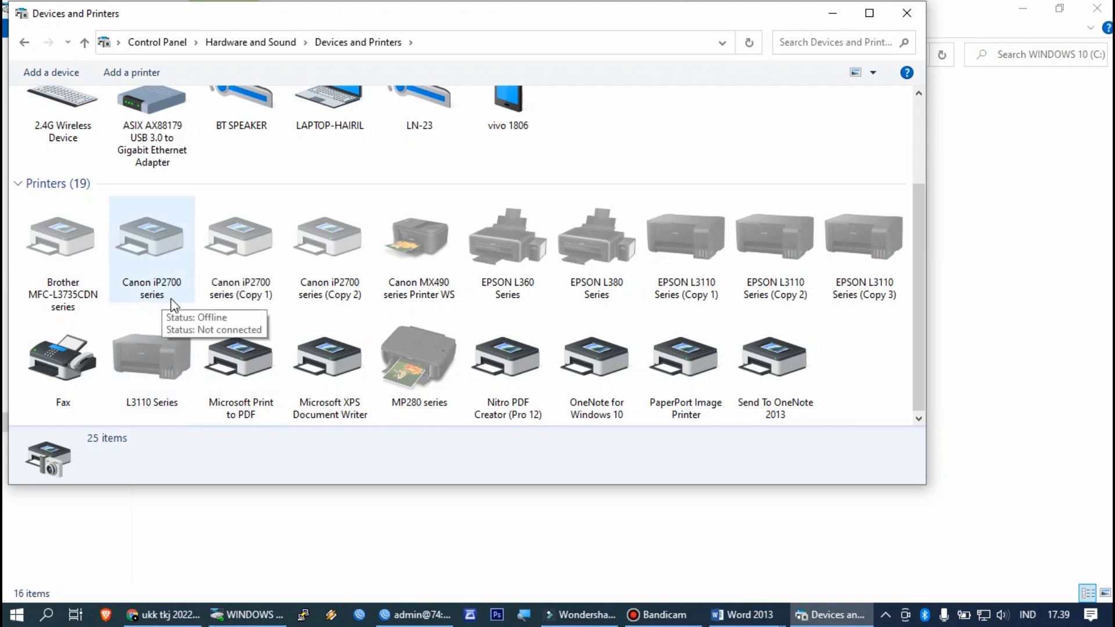
{"action": "left_click", "coordinate": [159, 242]}
{"action": "right_click", "coordinate": [161, 243]}
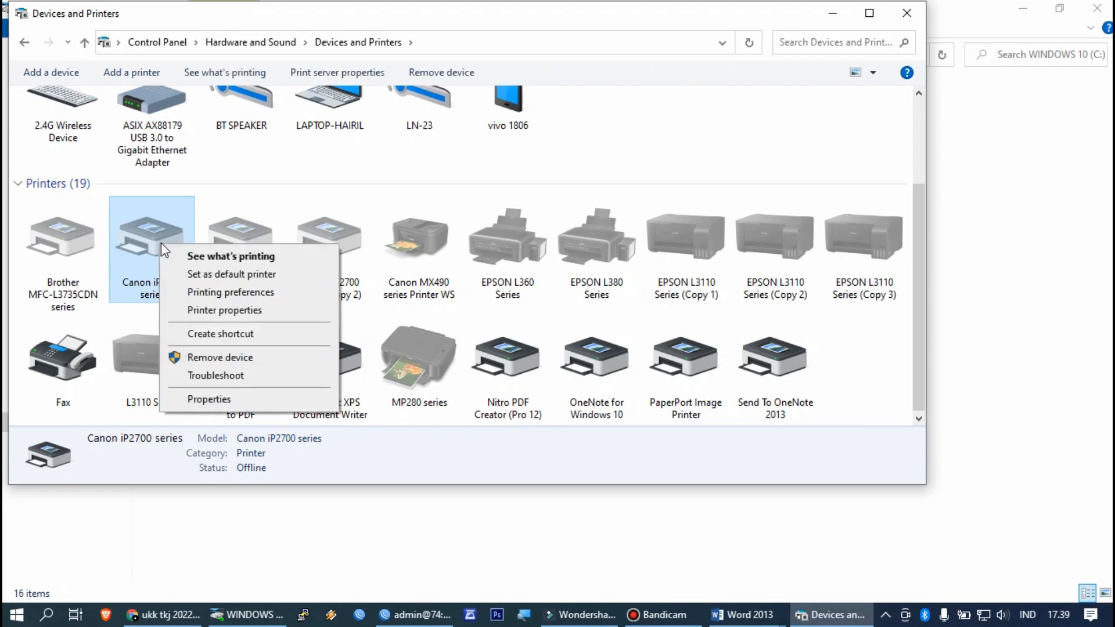
{"action": "left_click", "coordinate": [192, 314]}
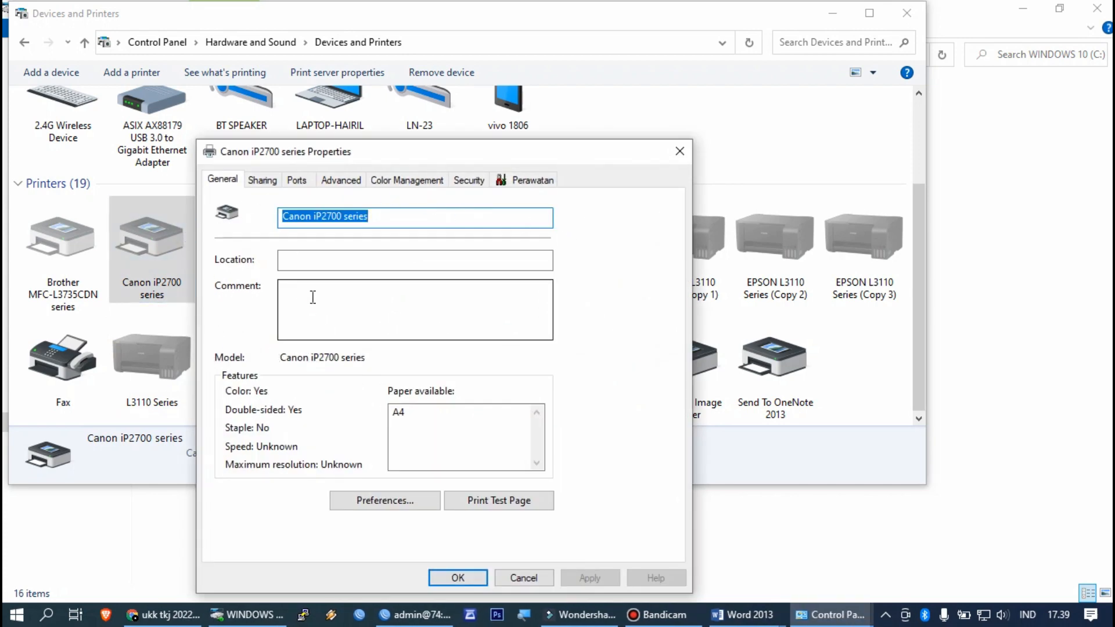
{"action": "left_click", "coordinate": [261, 185]}
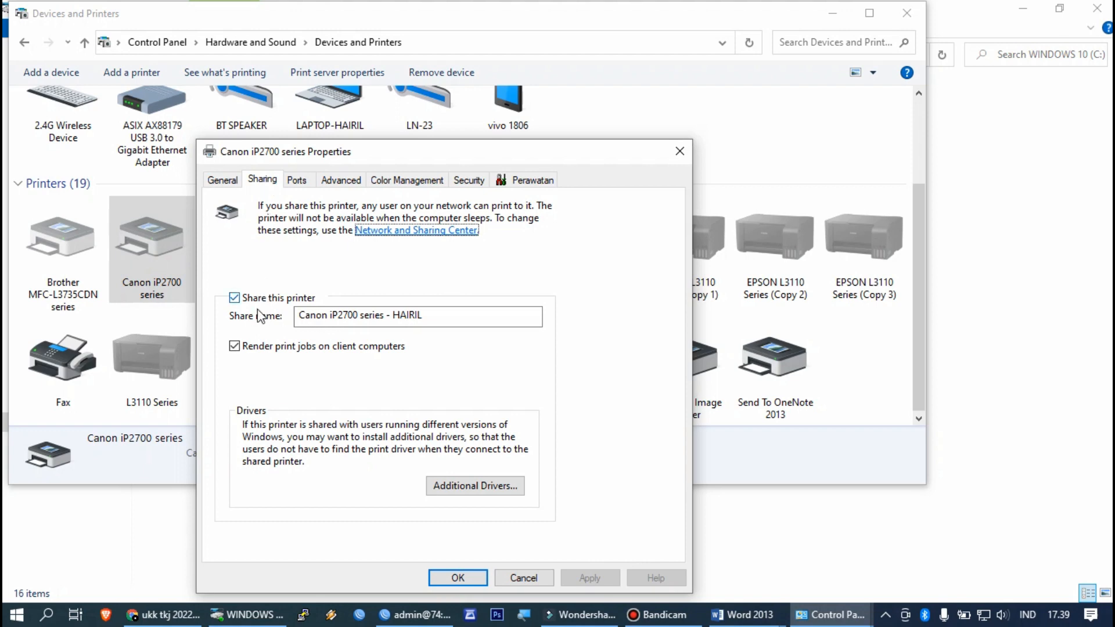
{"action": "left_click", "coordinate": [408, 318]}
{"action": "left_click", "coordinate": [461, 573]}
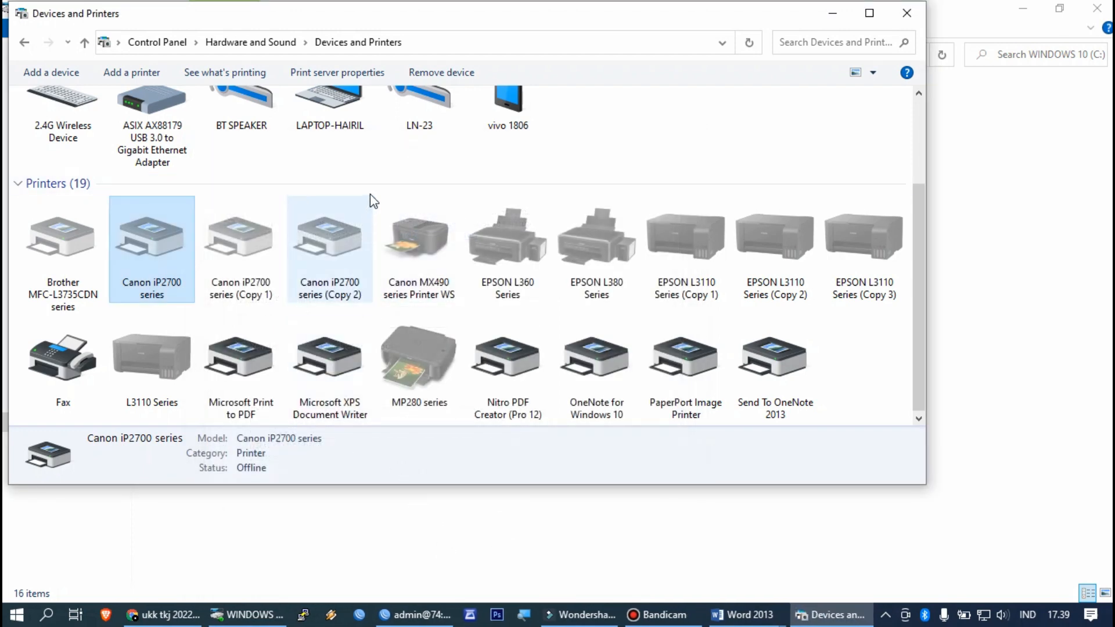
{"action": "left_click", "coordinate": [831, 16]}
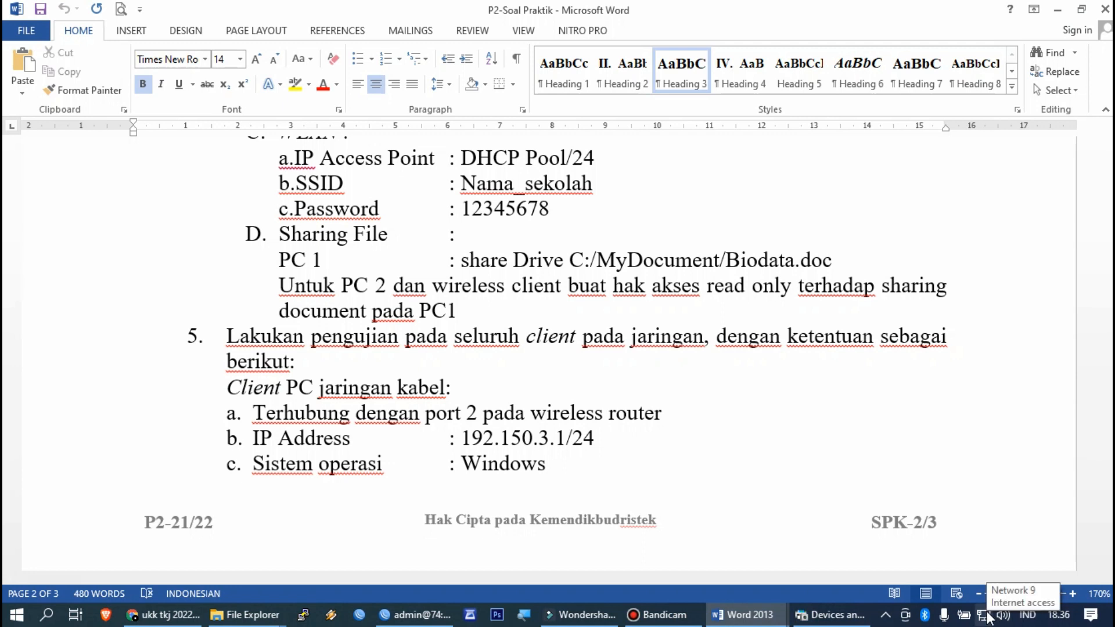
Step: Reach Advanced sharing settings through Network & Internet settings and the Network and Sharing Center
{"action": "right_click", "coordinate": [985, 617]}
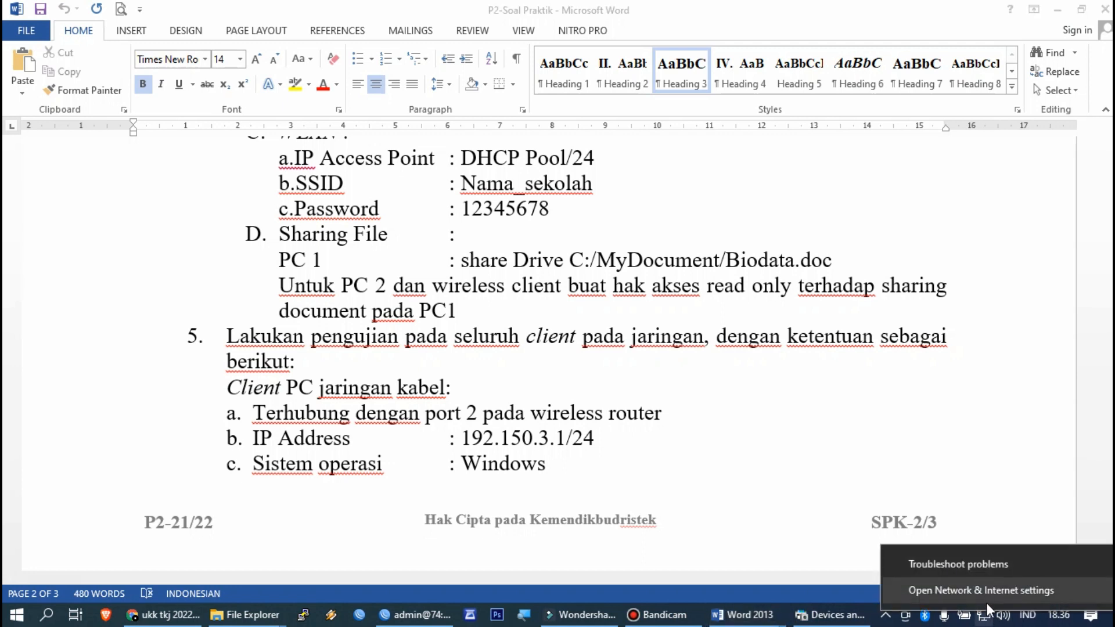
{"action": "left_click", "coordinate": [987, 595]}
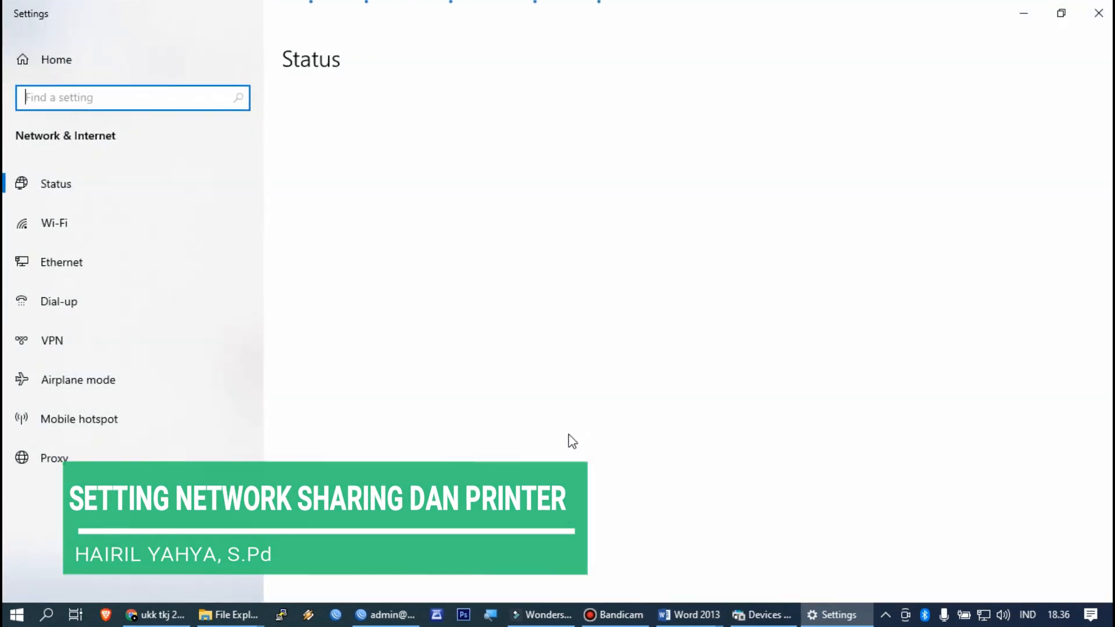
{"action": "scroll", "coordinate": [552, 451], "scroll_direction": "down", "scroll_amount": 1}
{"action": "scroll", "coordinate": [554, 459], "scroll_direction": "down", "scroll_amount": 2}
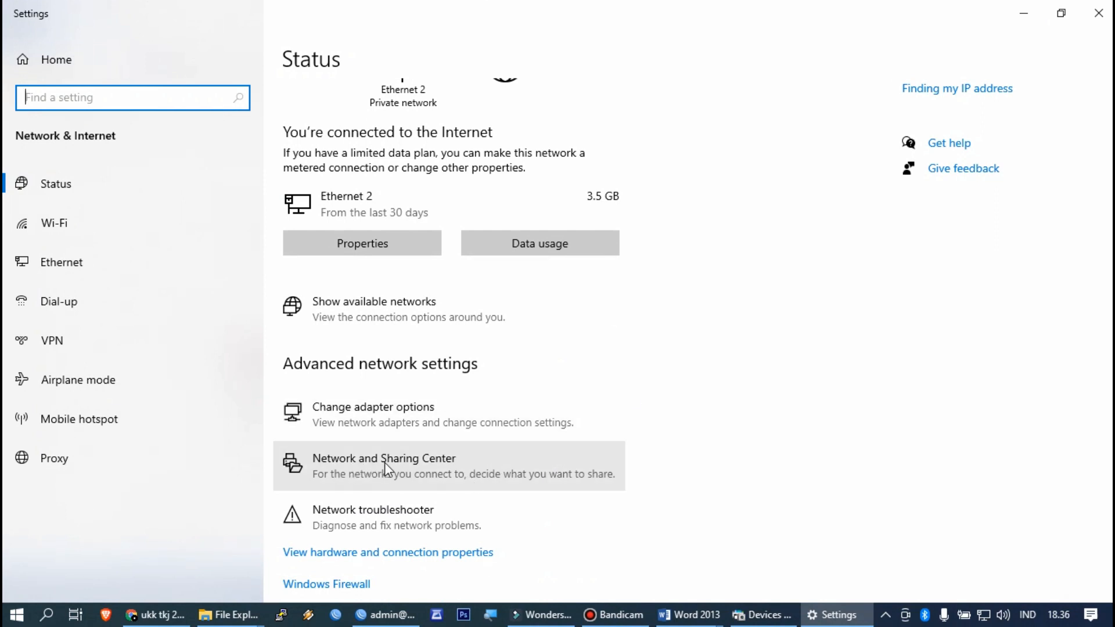
{"action": "left_click", "coordinate": [411, 464]}
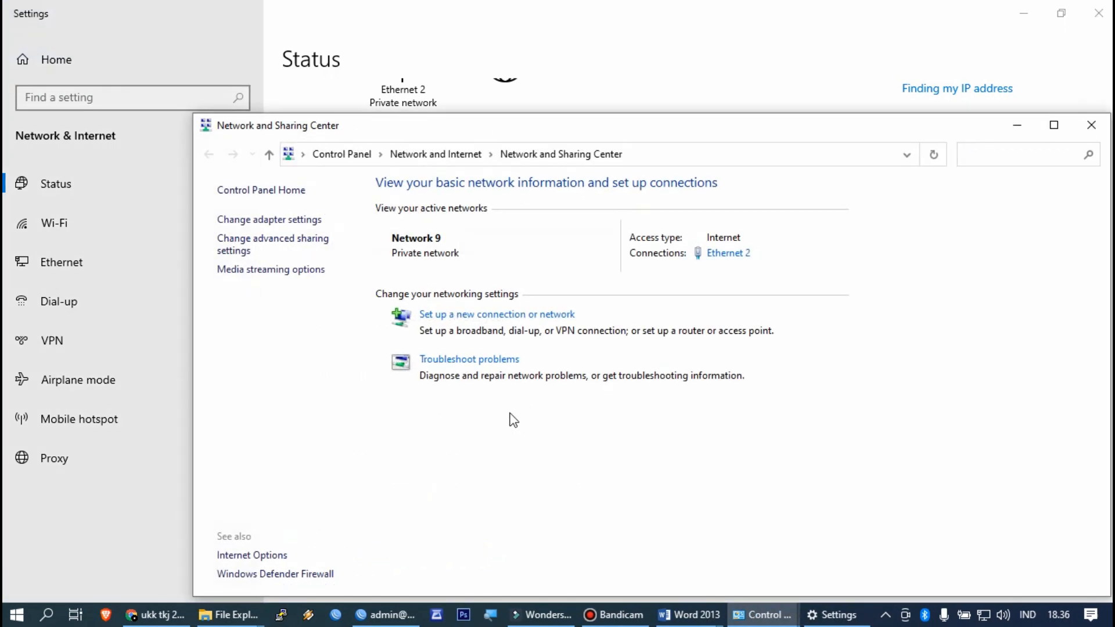
{"action": "left_click", "coordinate": [279, 250]}
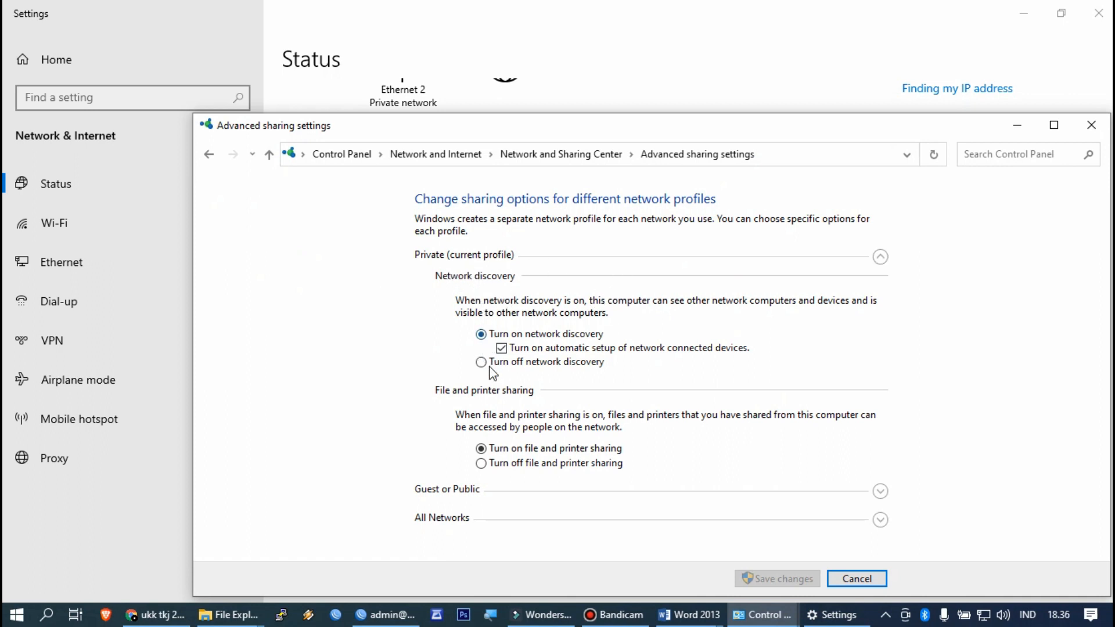
Step: Select 128-bit encryption and turn off password protected sharing, save changes, and minimize the window
{"action": "left_click", "coordinate": [709, 495]}
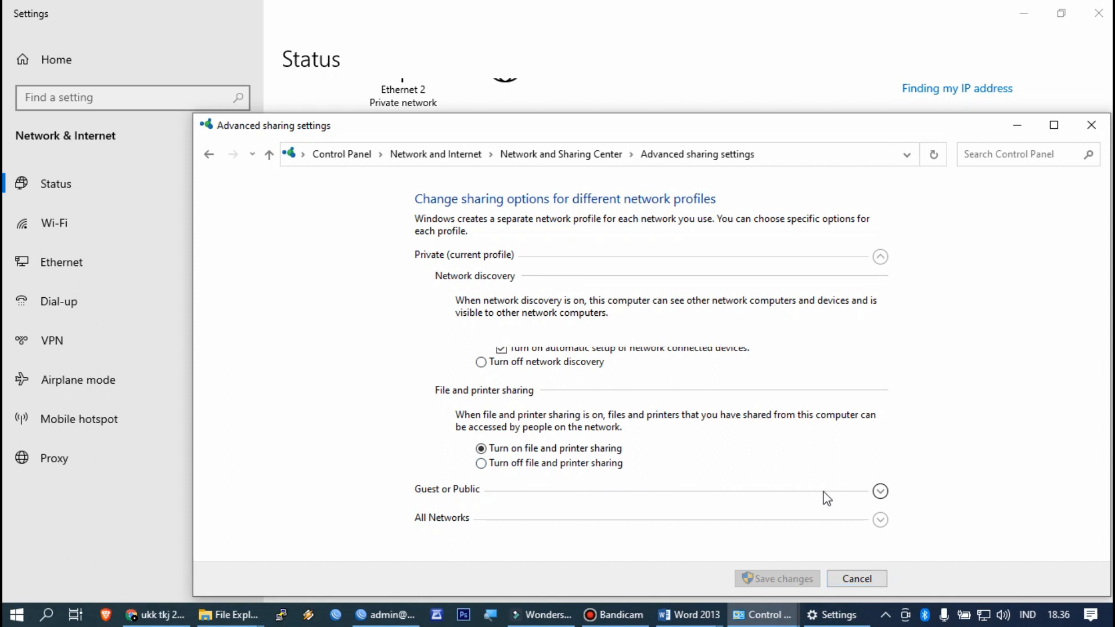
{"action": "left_click", "coordinate": [676, 511]}
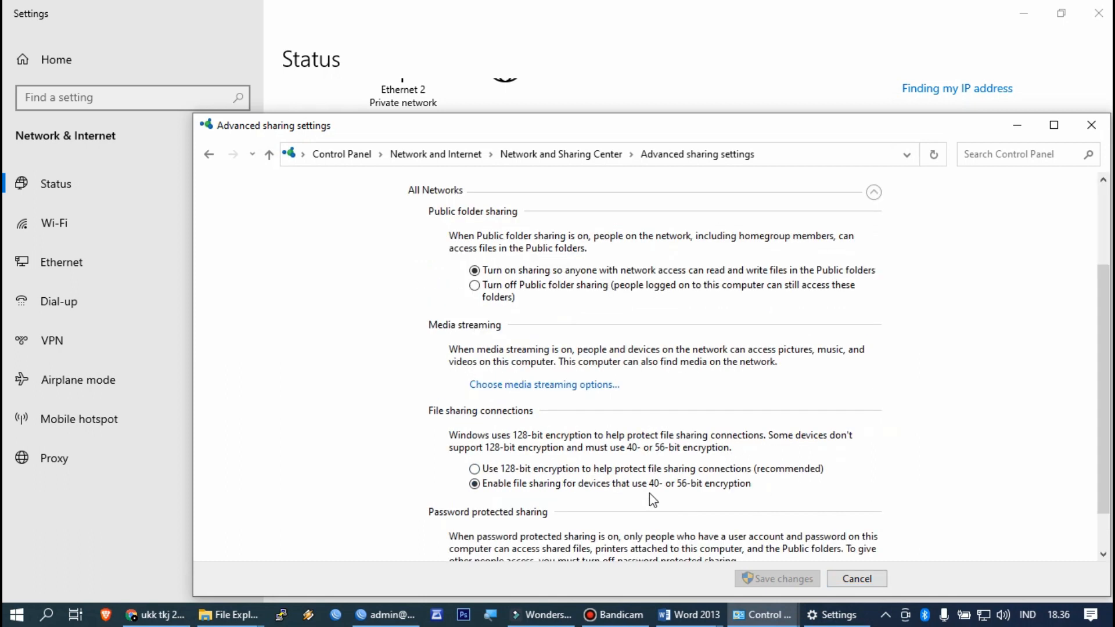
{"action": "left_click", "coordinate": [559, 469]}
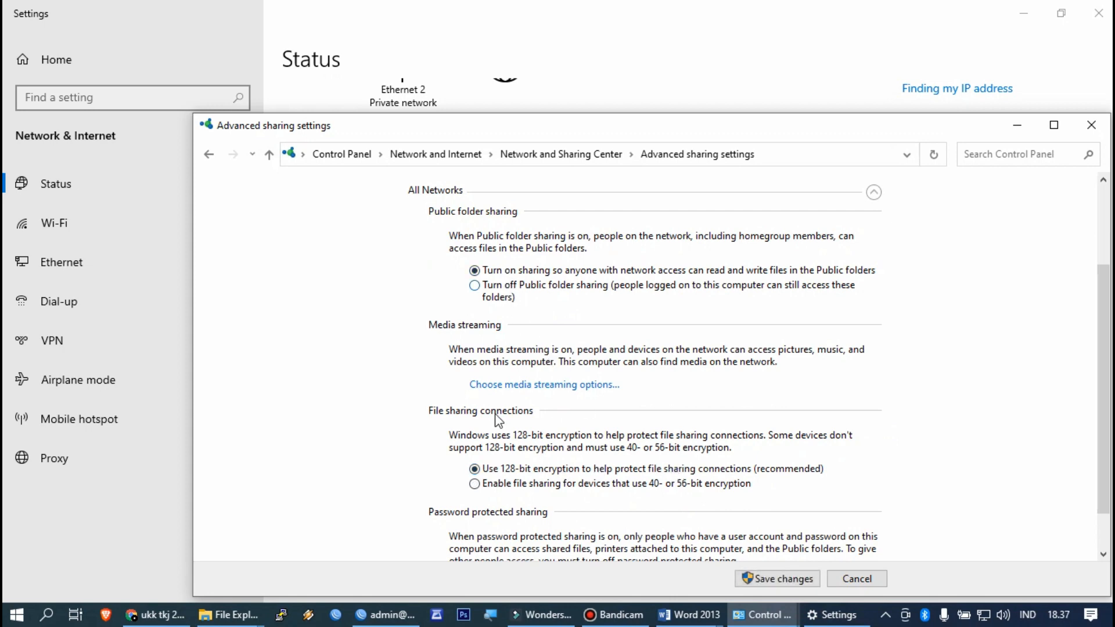
{"action": "scroll", "coordinate": [568, 469], "scroll_direction": "down", "scroll_amount": 2}
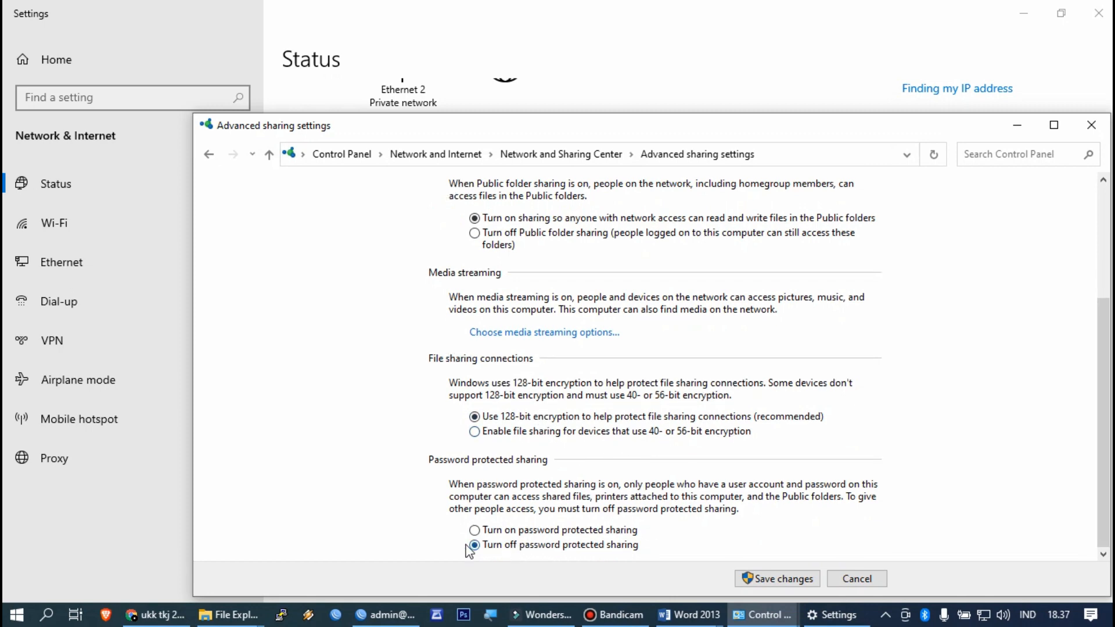
{"action": "left_click", "coordinate": [509, 531]}
{"action": "left_click", "coordinate": [753, 577]}
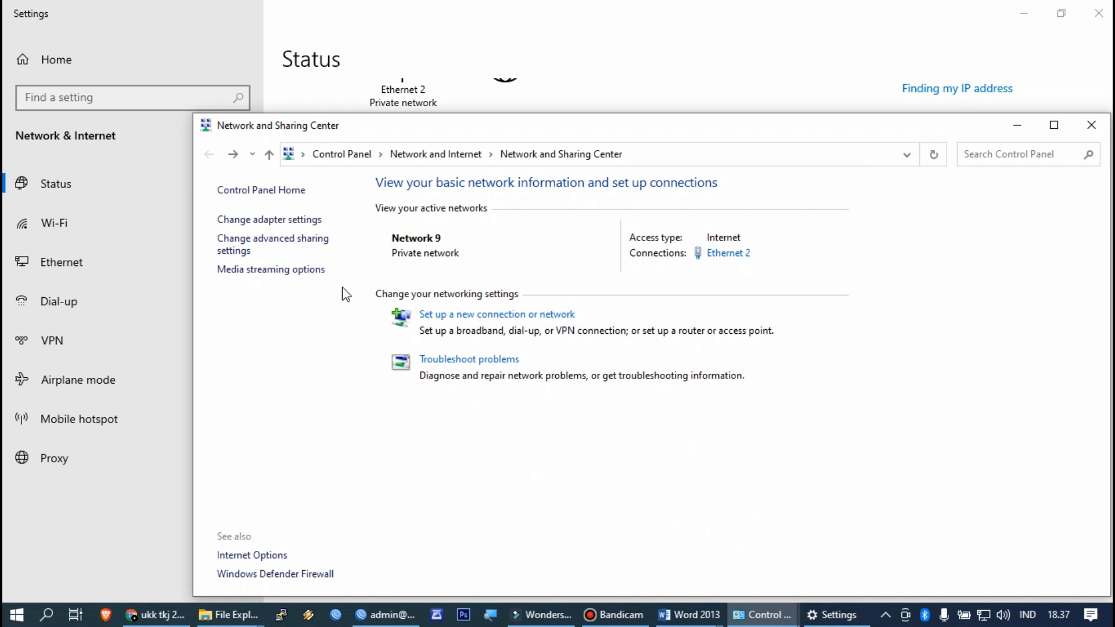
{"action": "left_click", "coordinate": [1027, 122]}
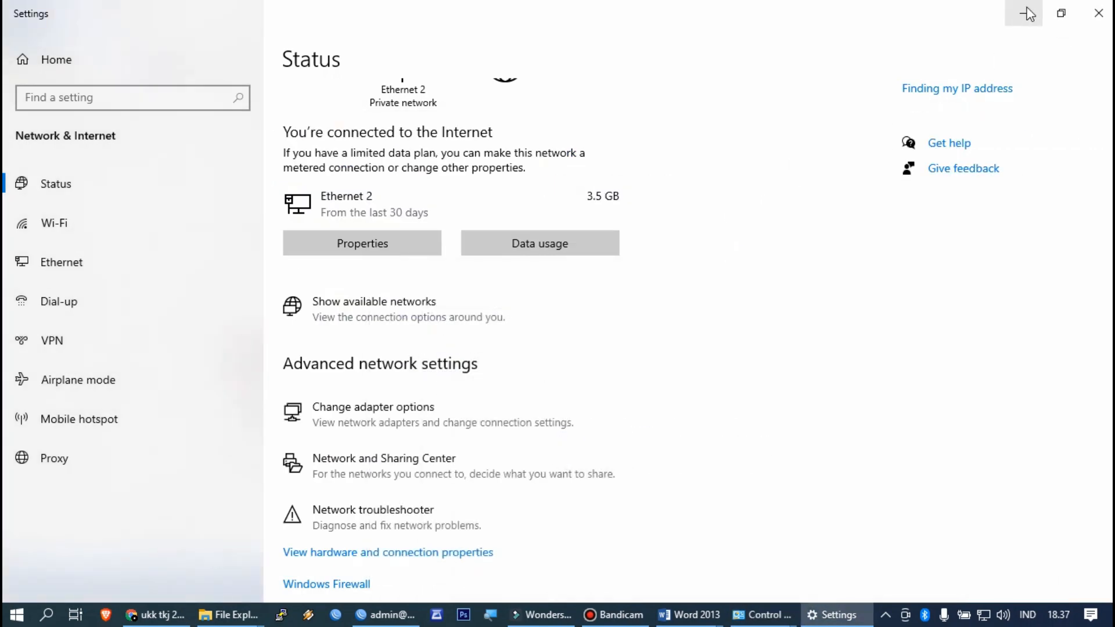
Step: Review the Client Laptop requirements (192.150.3.5/24, Windows) in the task sheet, then stop the Bandicam recording
{"action": "left_click", "coordinate": [1027, 14]}
{"action": "scroll", "coordinate": [668, 316], "scroll_direction": "down", "scroll_amount": 1}
{"action": "scroll", "coordinate": [431, 343], "scroll_direction": "down", "scroll_amount": 2}
{"action": "scroll", "coordinate": [431, 348], "scroll_direction": "up", "scroll_amount": 1}
{"action": "scroll", "coordinate": [441, 336], "scroll_direction": "down", "scroll_amount": 4}
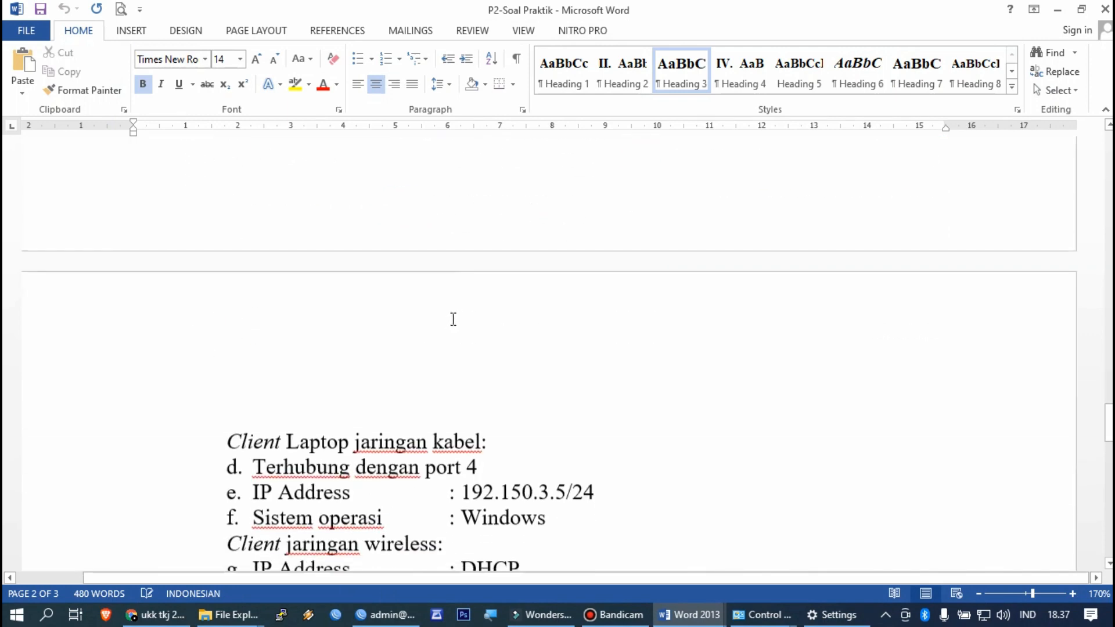
{"action": "scroll", "coordinate": [452, 319], "scroll_direction": "down", "scroll_amount": 3}
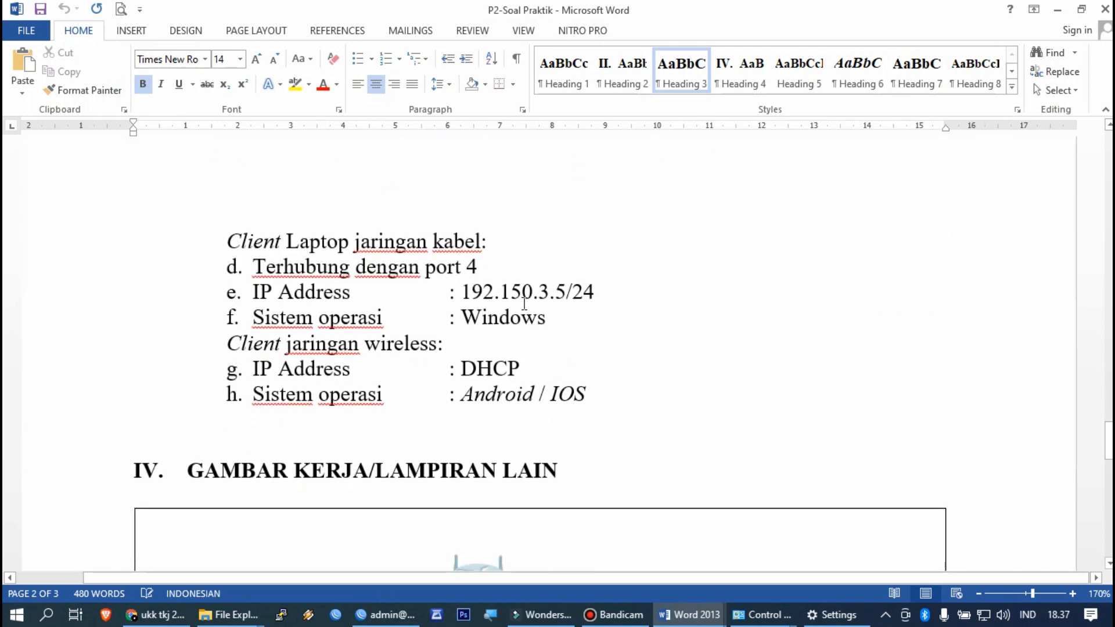
{"action": "scroll", "coordinate": [525, 305], "scroll_direction": "up", "scroll_amount": 5}
{"action": "scroll", "coordinate": [462, 360], "scroll_direction": "down", "scroll_amount": 3}
{"action": "scroll", "coordinate": [471, 366], "scroll_direction": "up", "scroll_amount": 5}
{"action": "scroll", "coordinate": [471, 366], "scroll_direction": "up", "scroll_amount": 1}
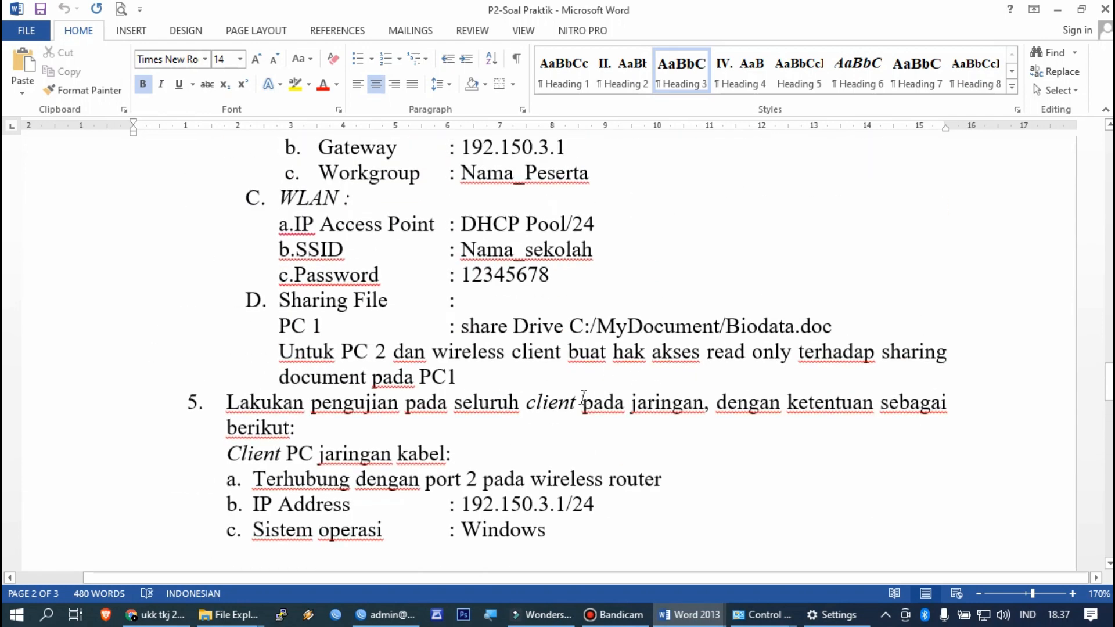
{"action": "left_click", "coordinate": [614, 614]}
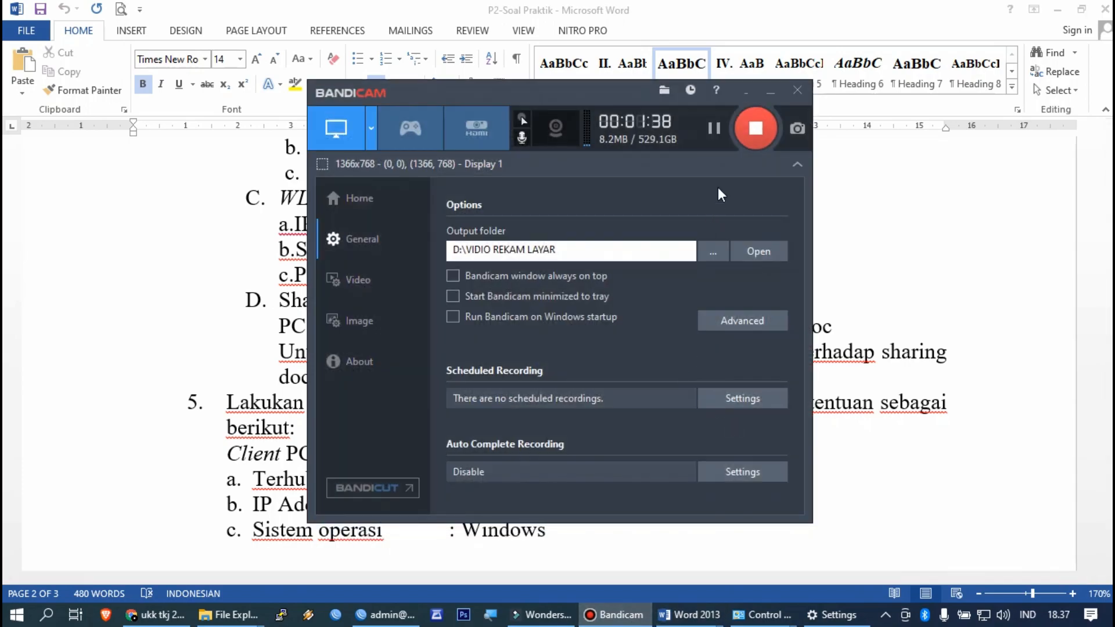
{"action": "left_click", "coordinate": [741, 137]}
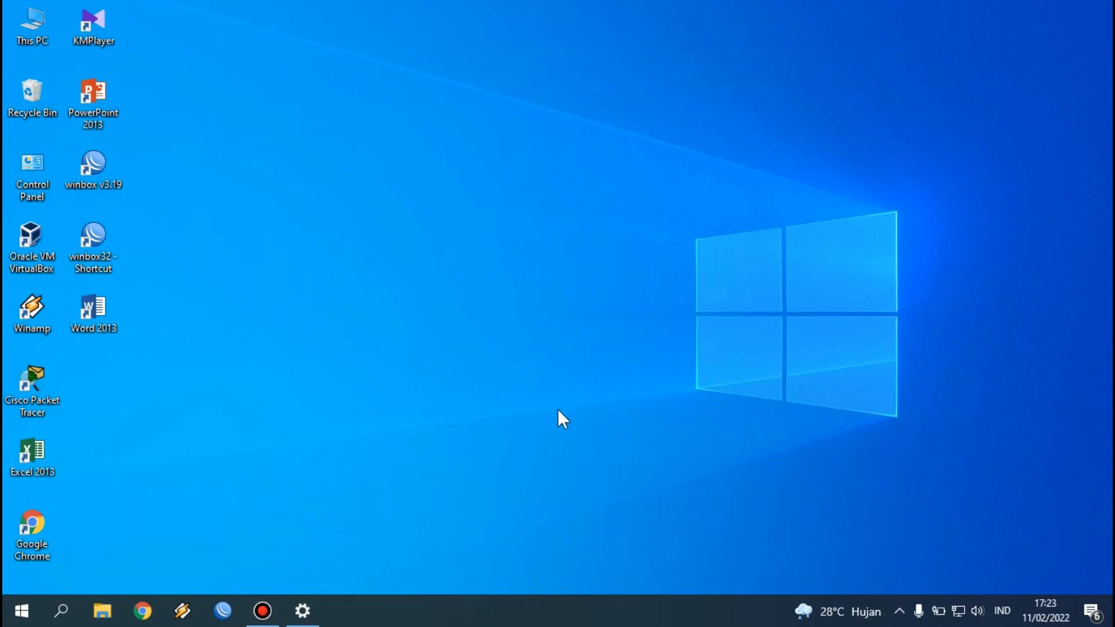
Step: Open the Network Connections adapter list through the taskbar network settings
{"action": "right_click", "coordinate": [957, 619]}
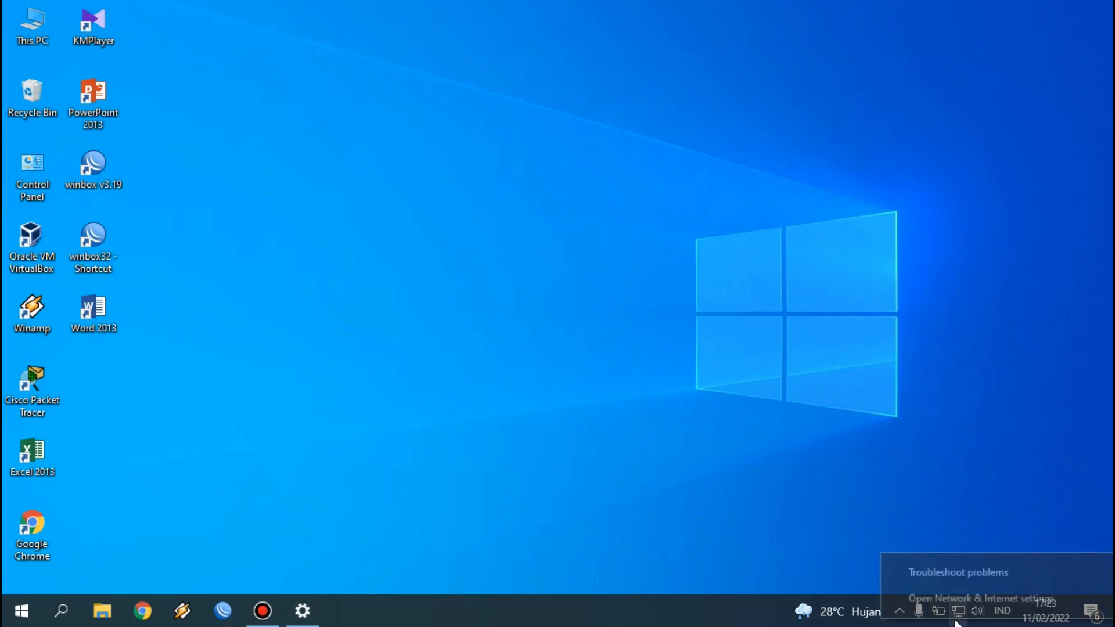
{"action": "left_click", "coordinate": [959, 599]}
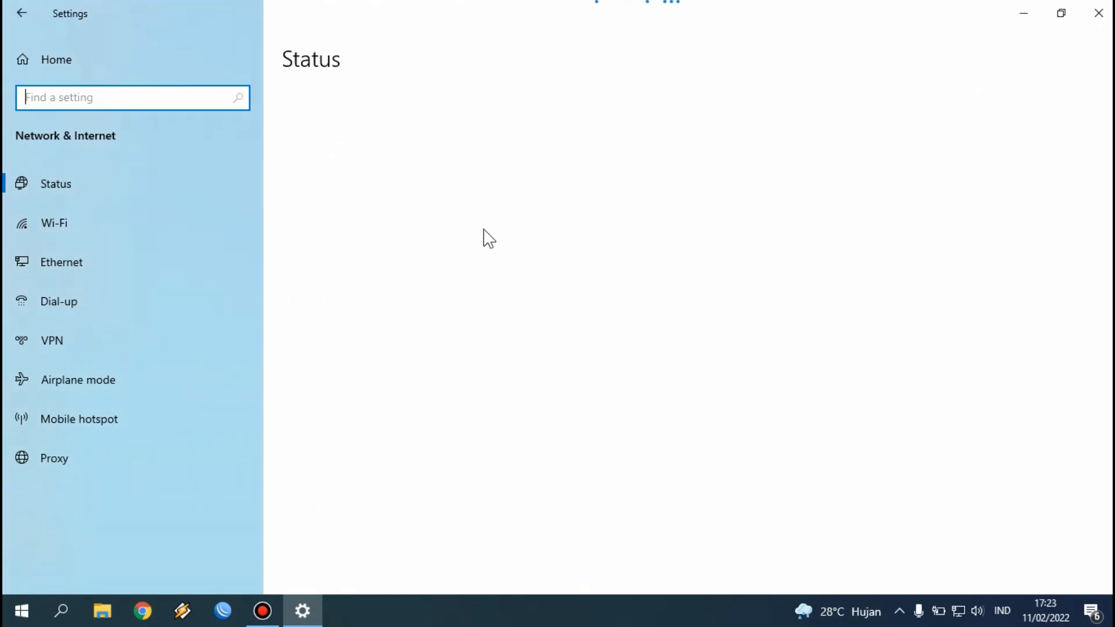
{"action": "scroll", "coordinate": [483, 232], "scroll_direction": "down", "scroll_amount": 3}
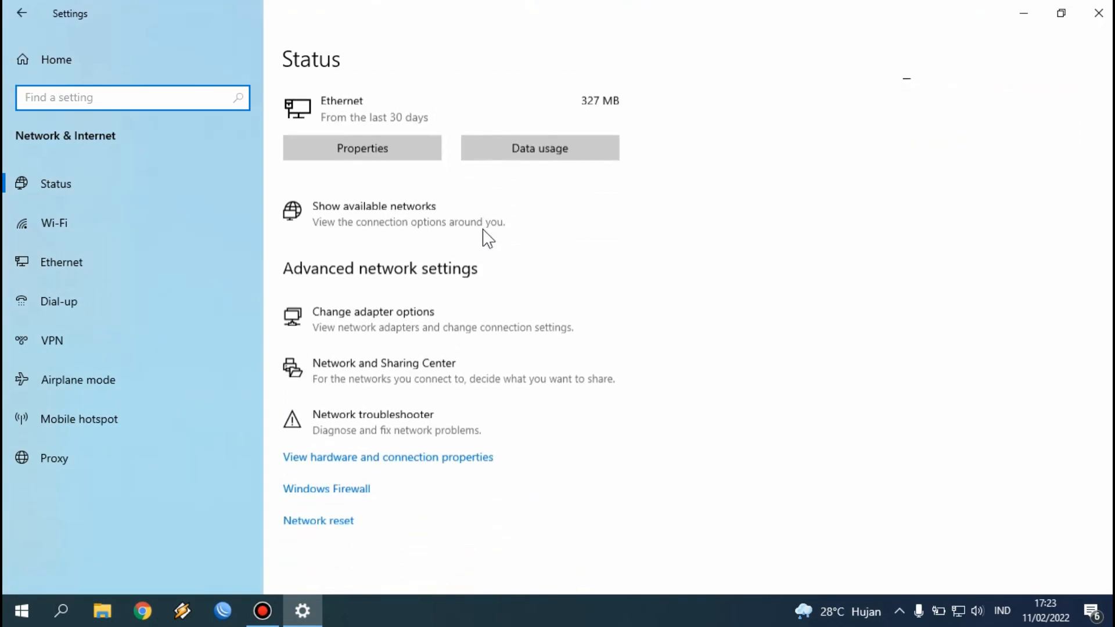
{"action": "left_click", "coordinate": [431, 325]}
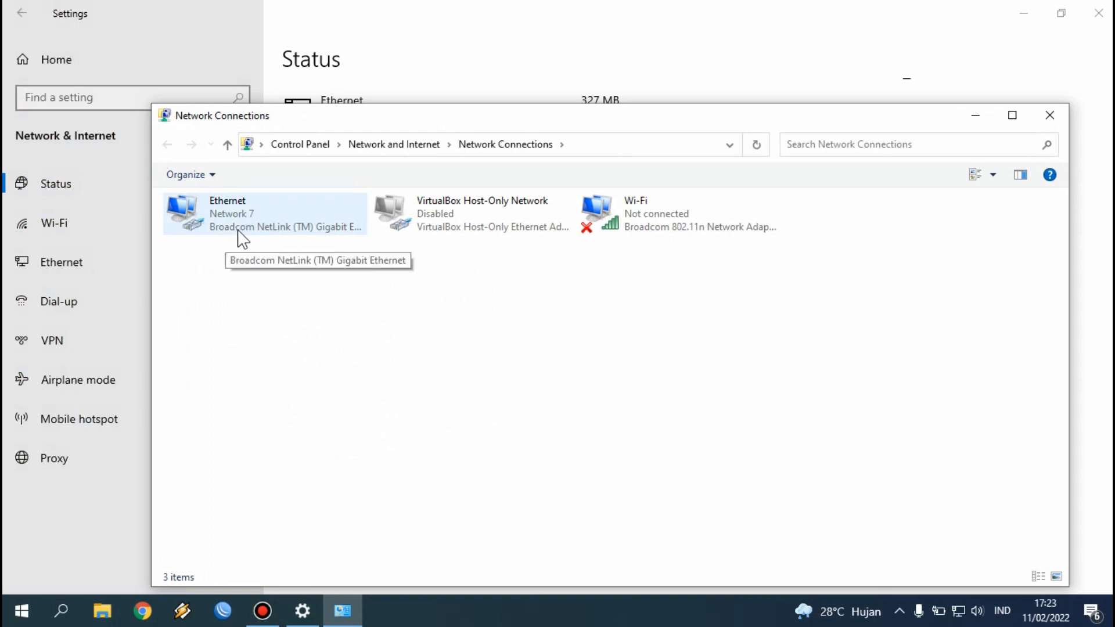
Step: Confirm Ethernet IPv4 uses 192.150.3.5, mask 255.255.255.0, gateway 192.150.3.1, and accept
{"action": "right_click", "coordinate": [216, 212]}
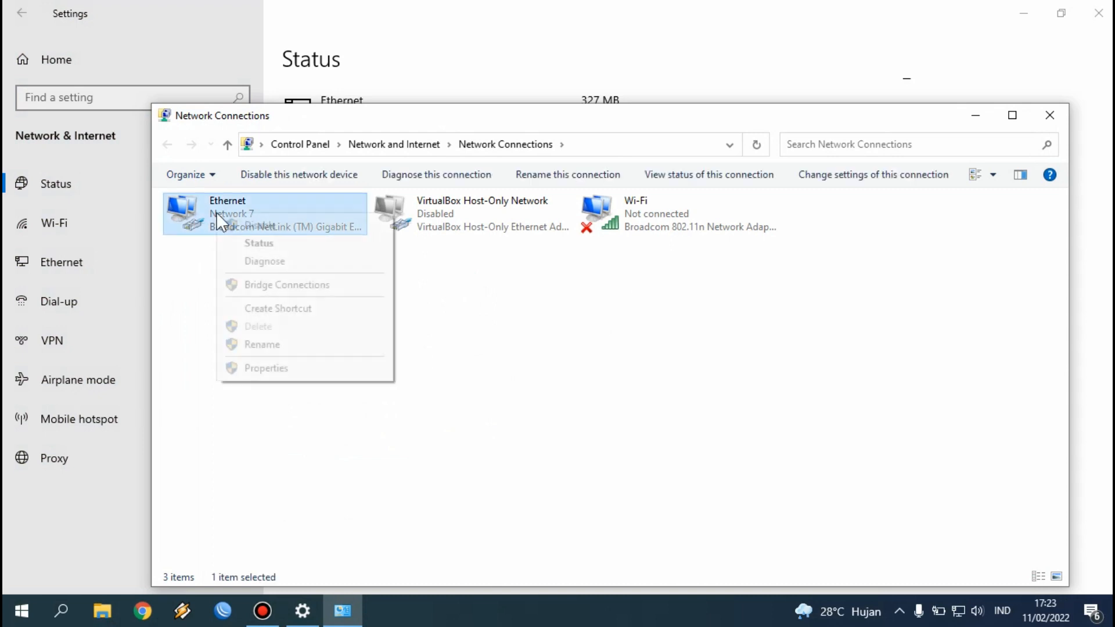
{"action": "left_click", "coordinate": [268, 371]}
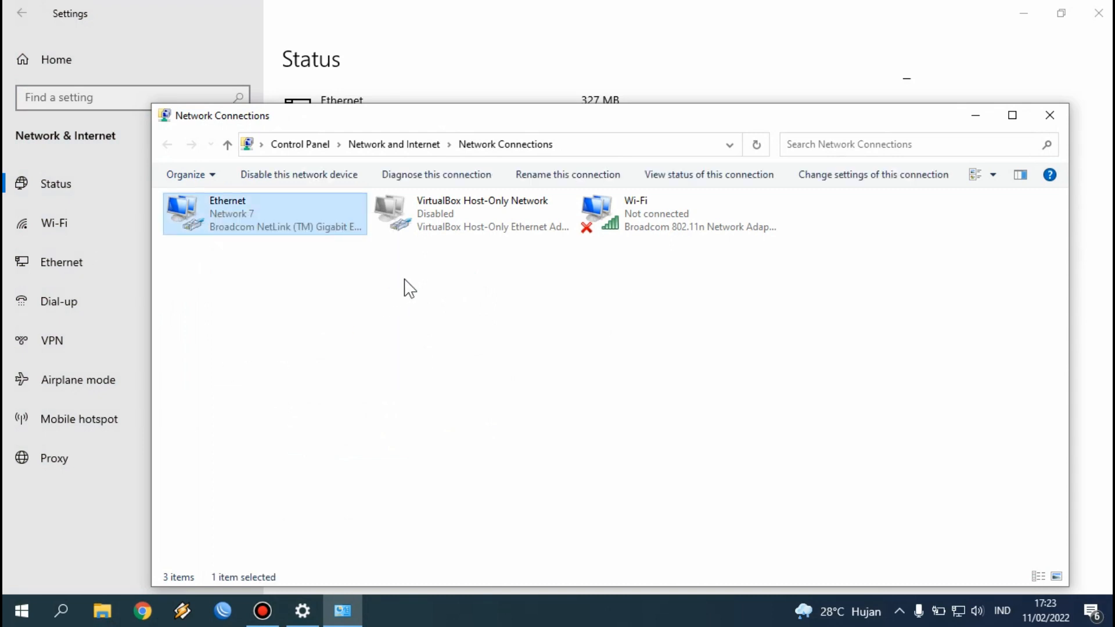
{"action": "left_click", "coordinate": [356, 376]}
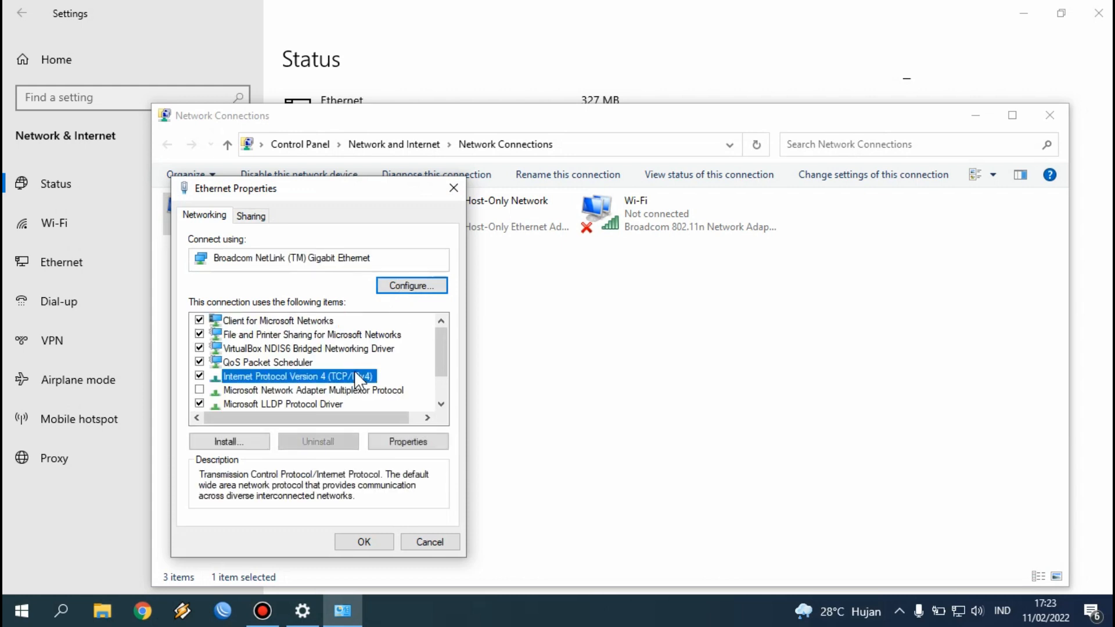
{"action": "double_click", "coordinate": [355, 374]}
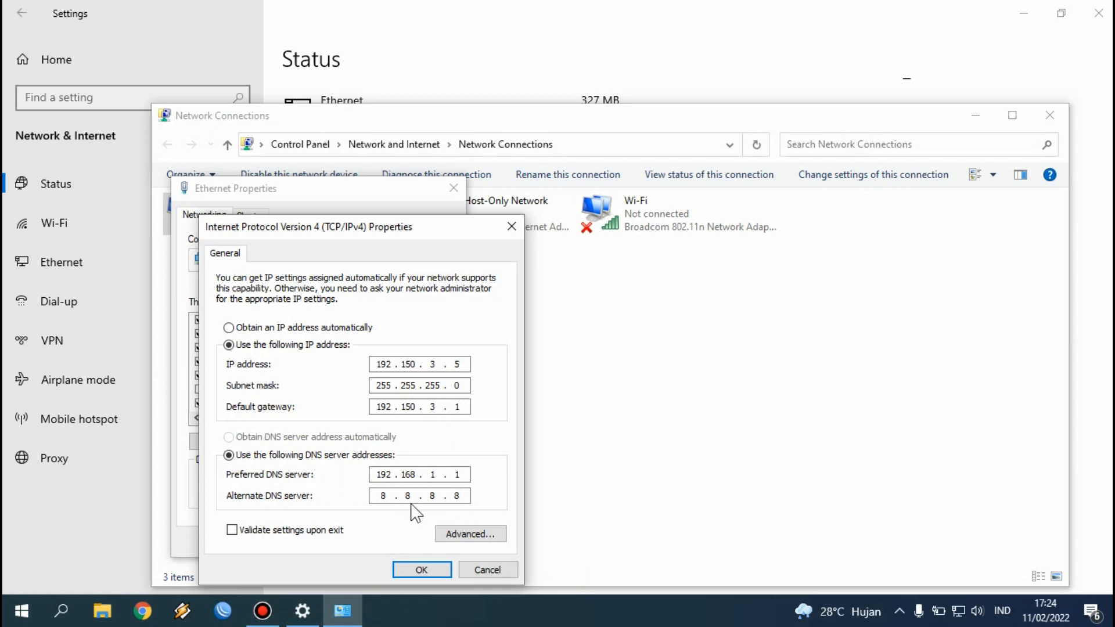
{"action": "left_click", "coordinate": [419, 568]}
{"action": "left_click", "coordinate": [371, 543]}
{"action": "left_click", "coordinate": [480, 473]}
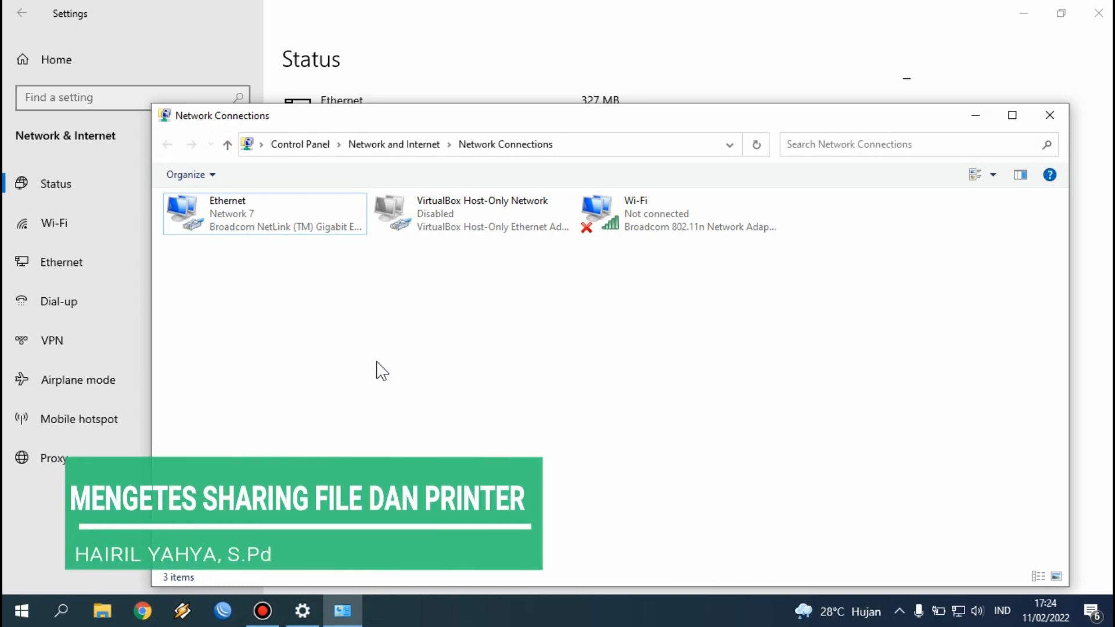
Step: Run \\192.150.3.2 to browse PC1's shared items
{"action": "key", "text": "super+r"}
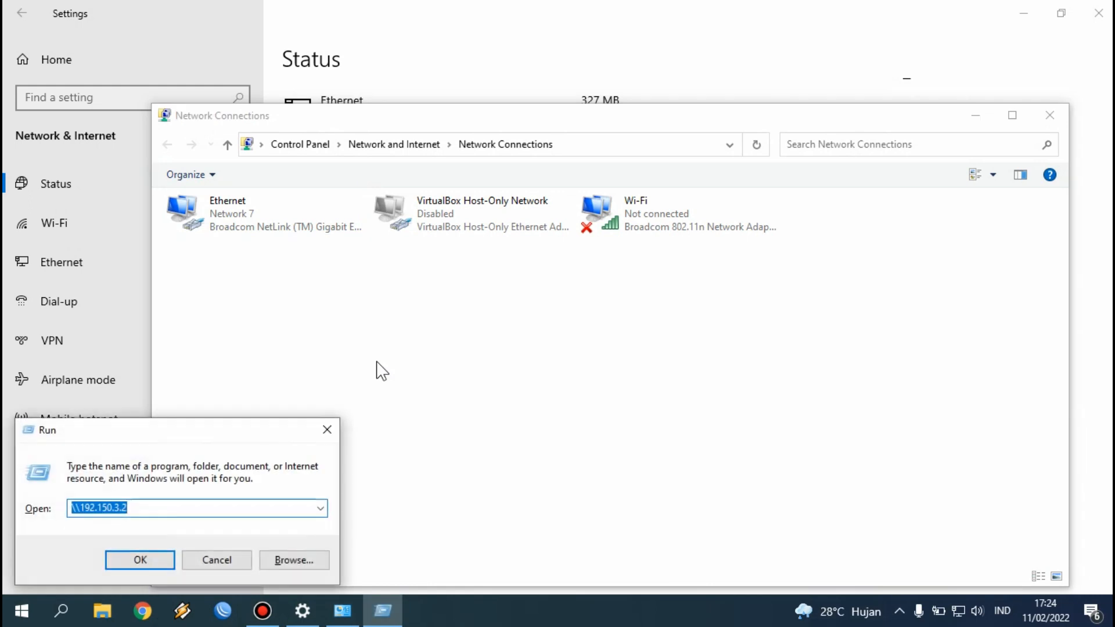
{"action": "left_click", "coordinate": [168, 507]}
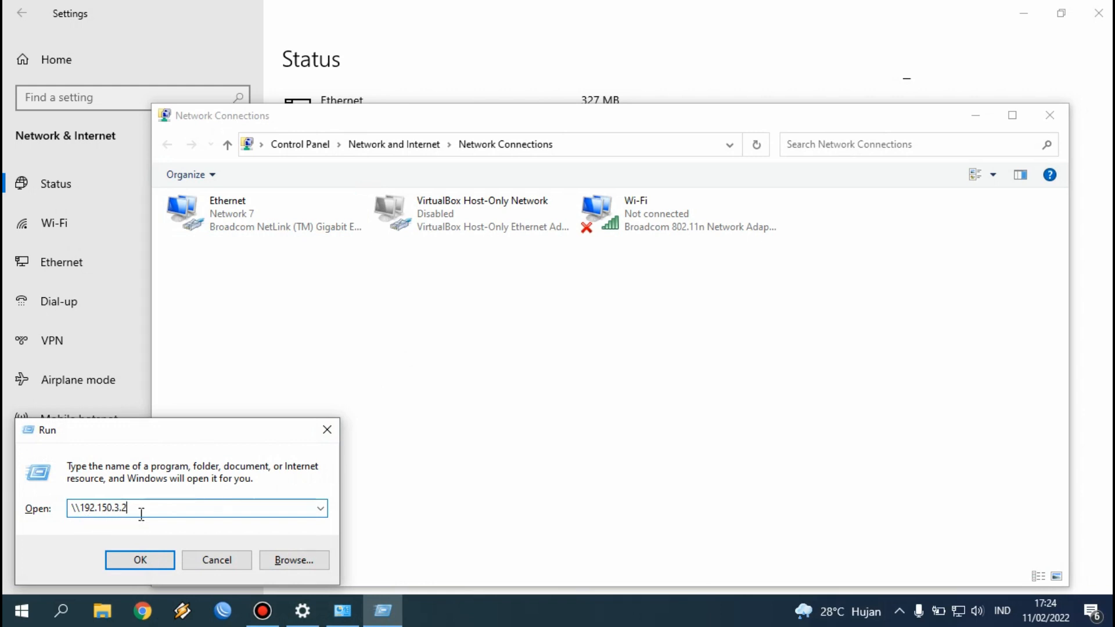
{"action": "left_click", "coordinate": [144, 553]}
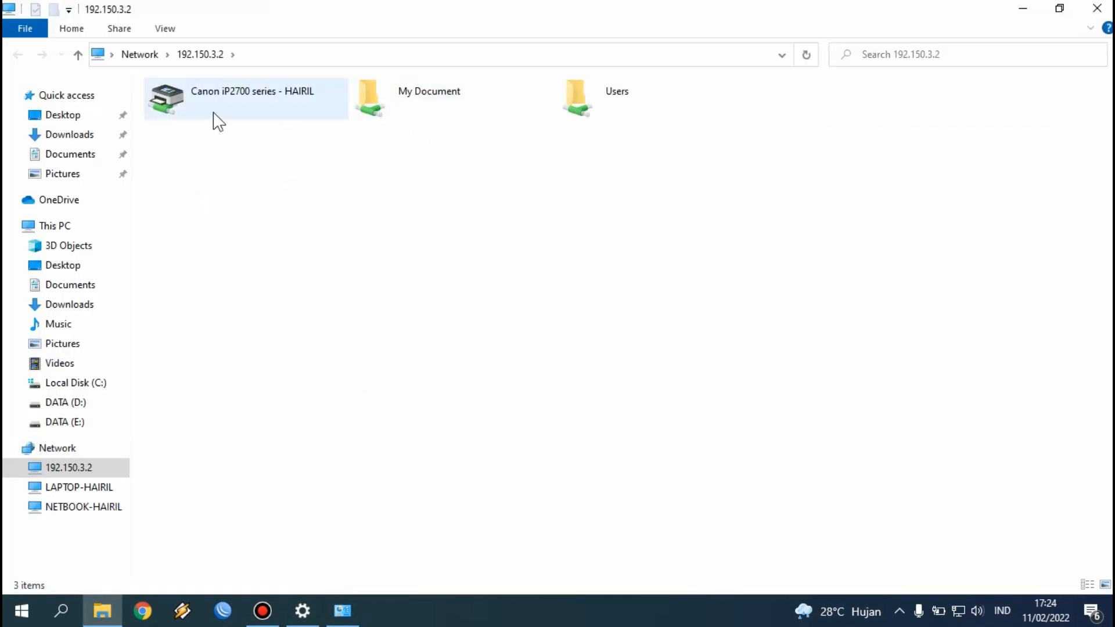
Step: Try opening the shared Canon iP2700 printer and dismiss its connection error
{"action": "double_click", "coordinate": [422, 109]}
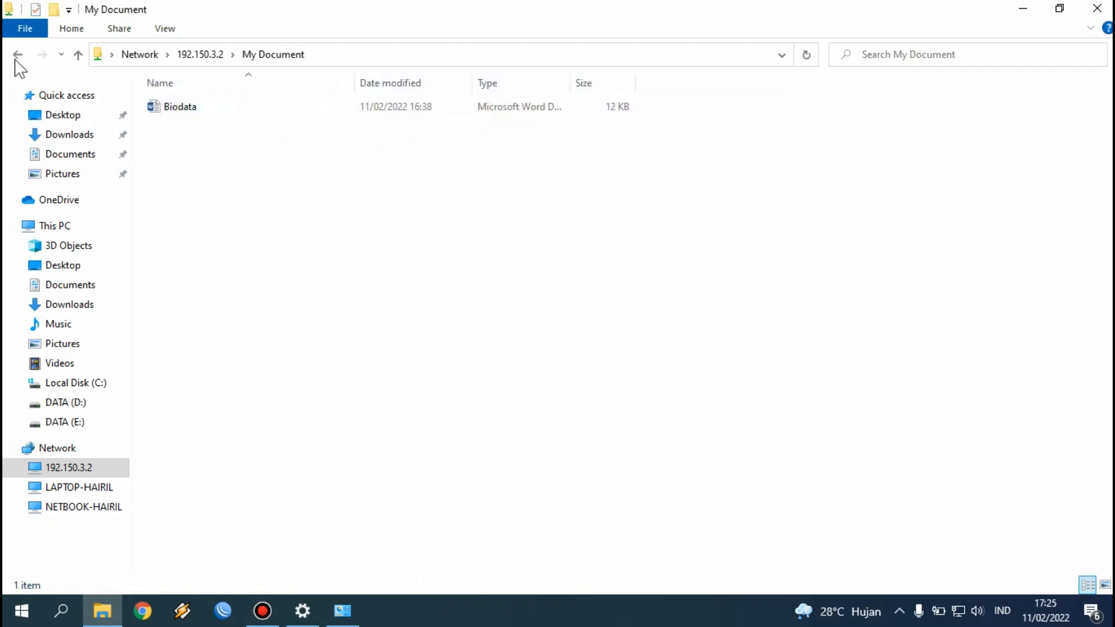
{"action": "key", "text": "alt+Left"}
{"action": "double_click", "coordinate": [226, 116]}
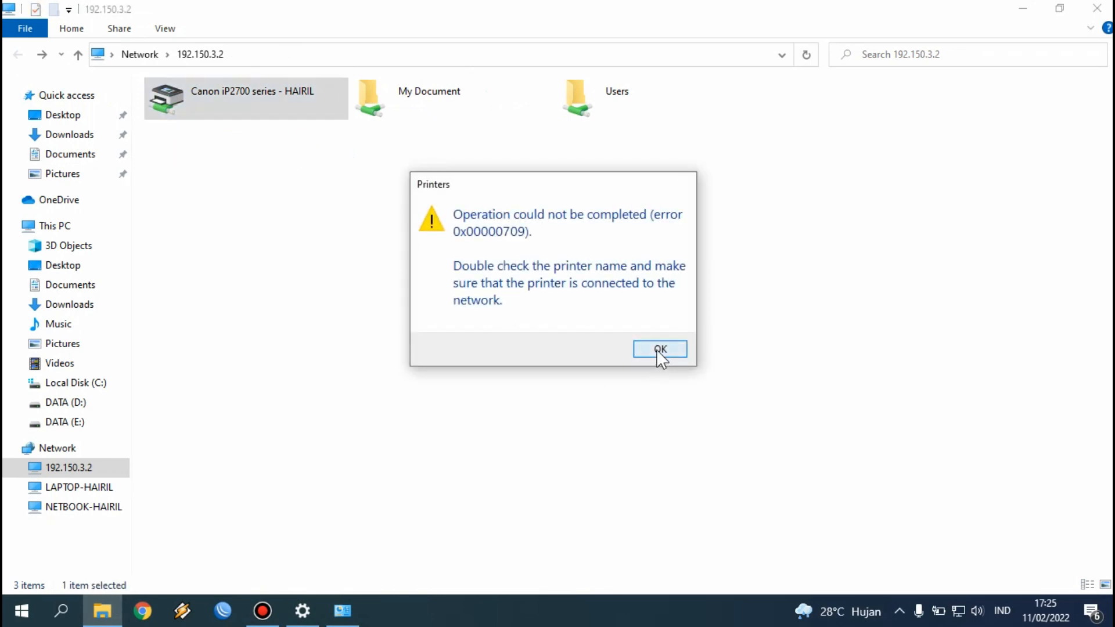
{"action": "left_click", "coordinate": [657, 349]}
{"action": "left_click", "coordinate": [420, 172]}
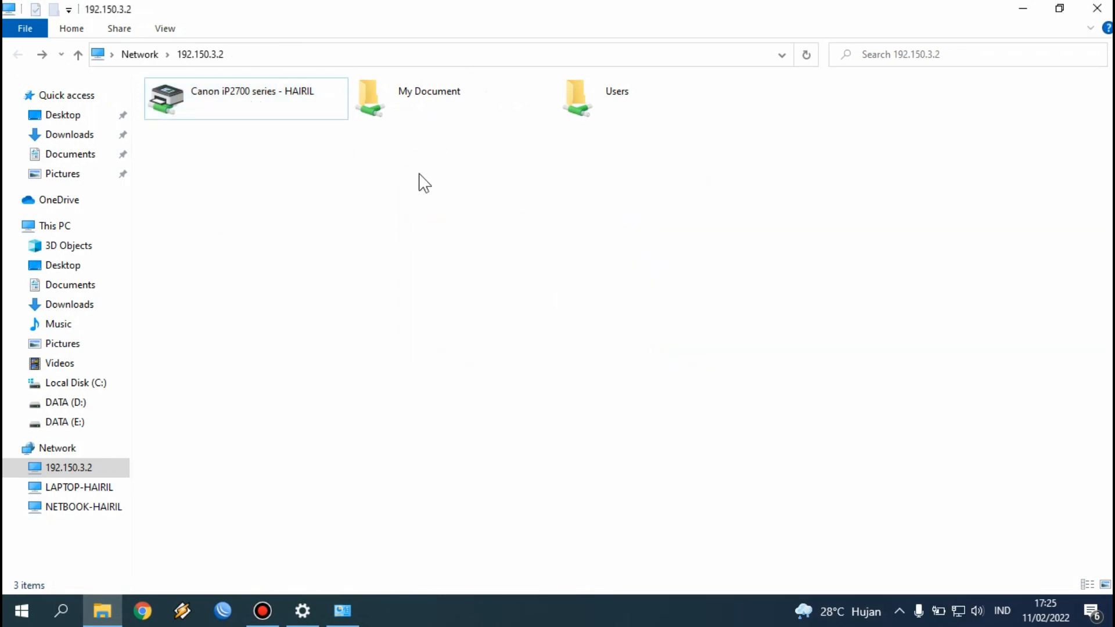
Step: Open Biodata from the shared My Document folder in Word, then close all windows
{"action": "left_click", "coordinate": [423, 113]}
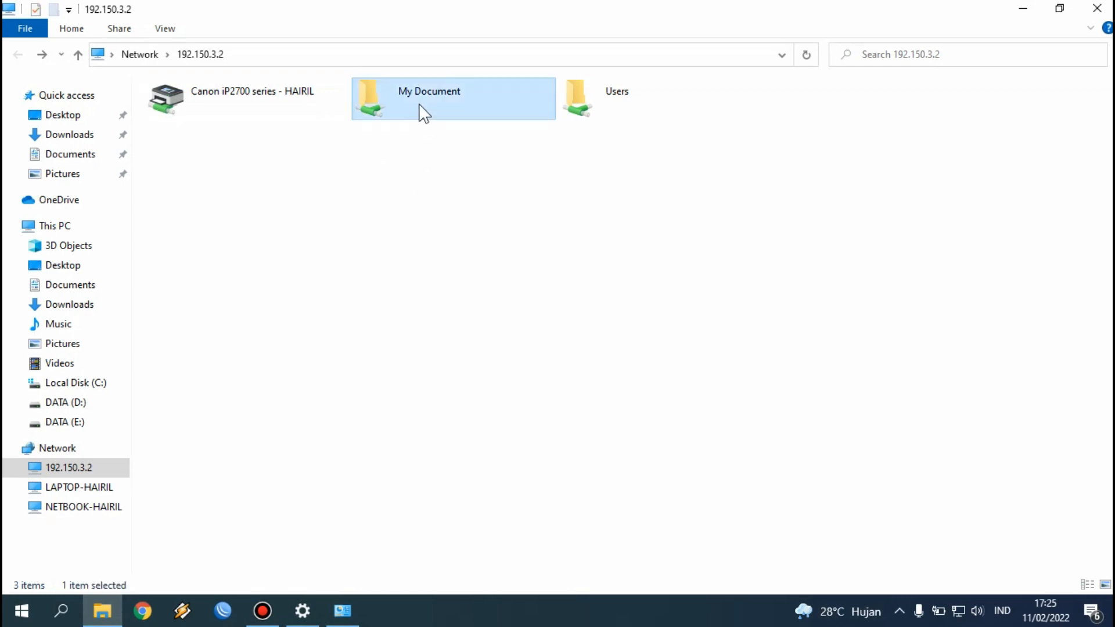
{"action": "double_click", "coordinate": [424, 114]}
{"action": "left_click", "coordinate": [274, 113]}
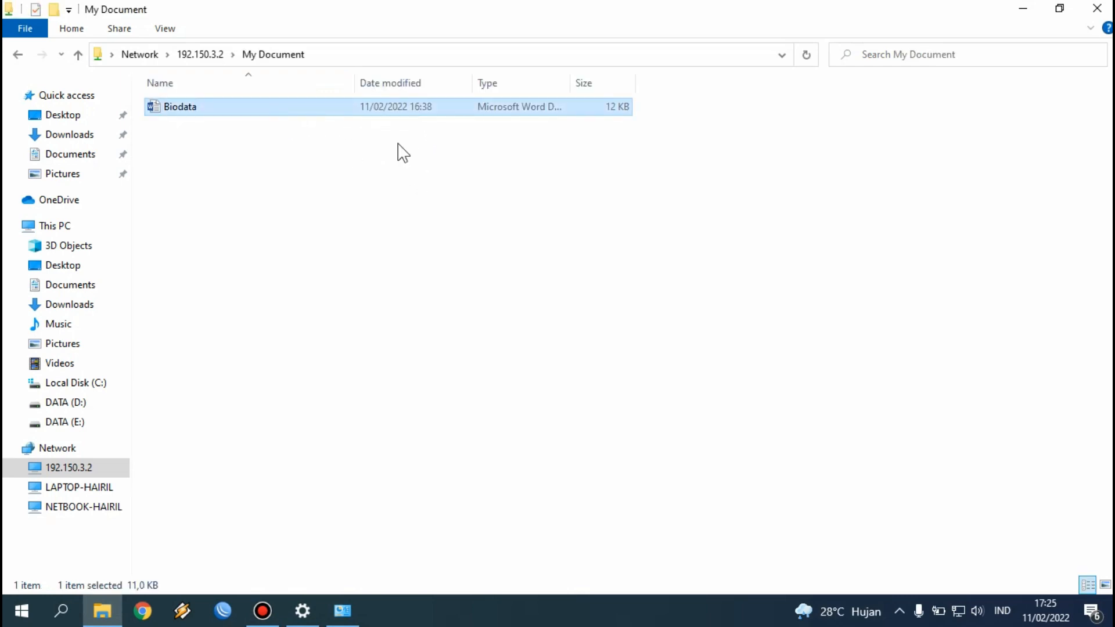
{"action": "double_click", "coordinate": [477, 110]}
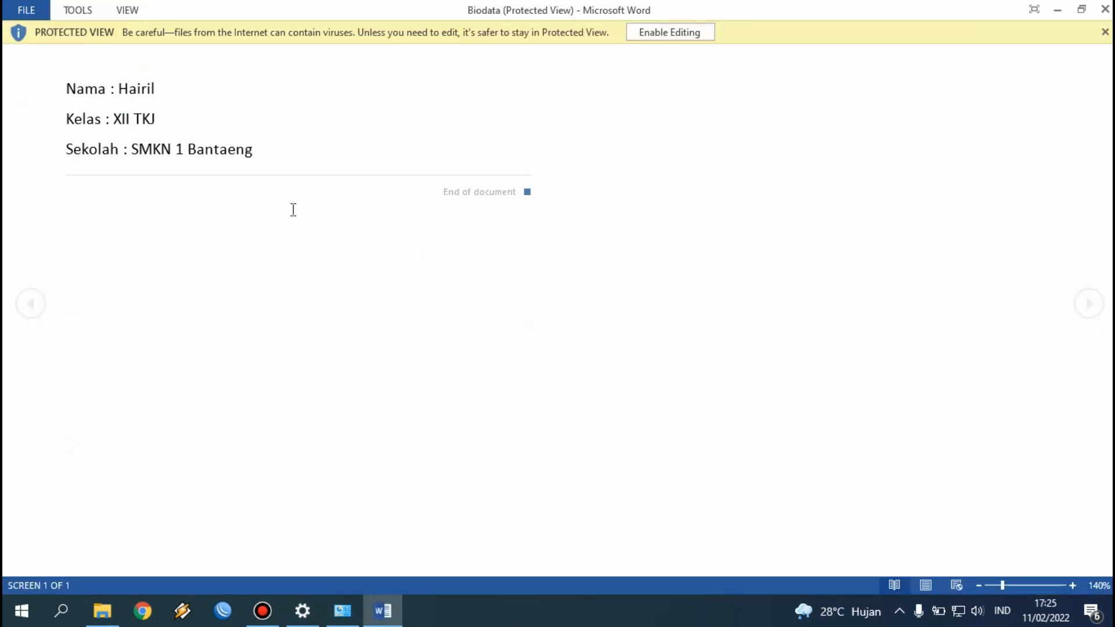
{"action": "left_click", "coordinate": [1103, 11]}
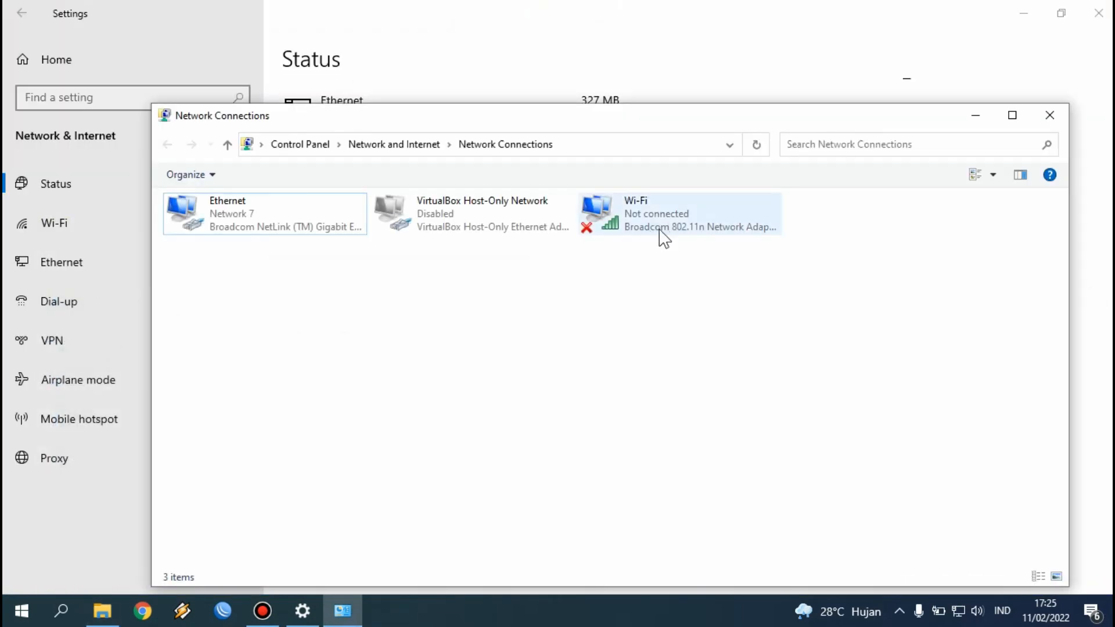
{"action": "left_click", "coordinate": [1099, 13]}
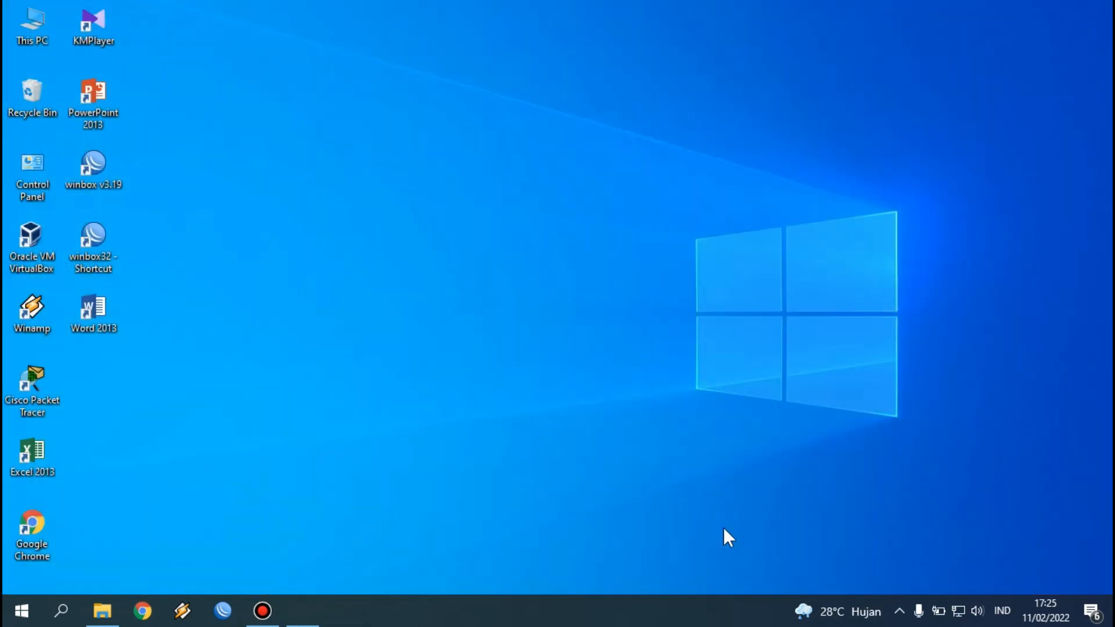